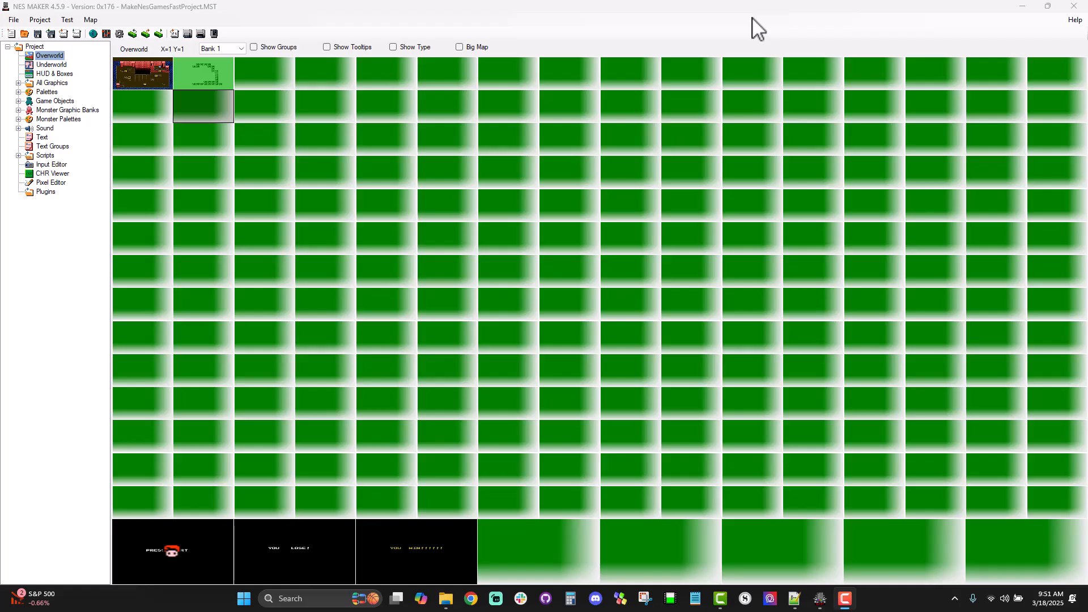
Step: Open the PRESS START special screen from the overworld map and show its tile grid
left_click(532, 6)
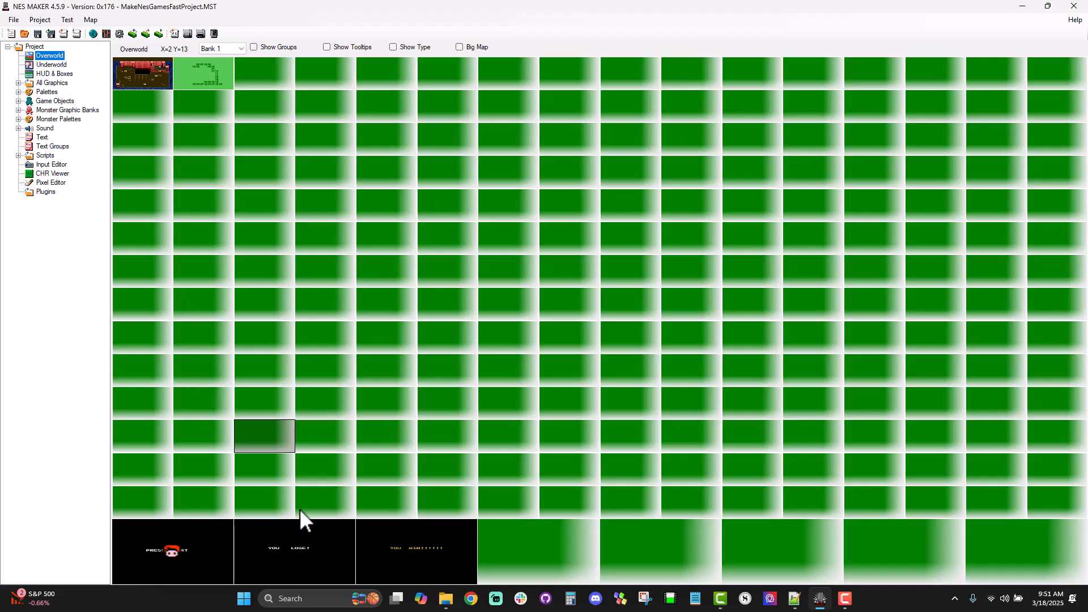
double_click(166, 545)
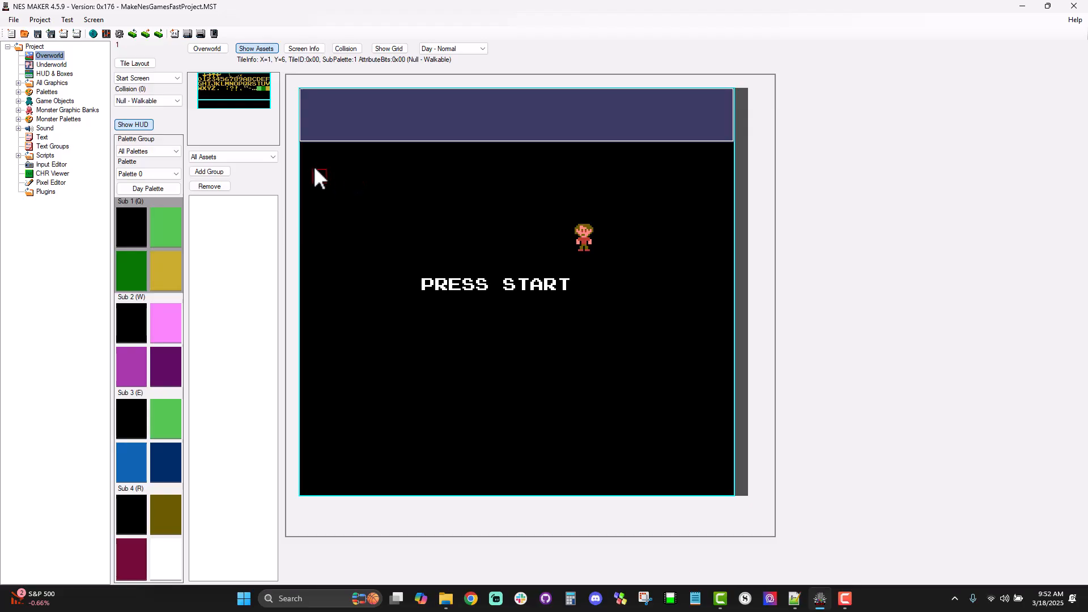
left_click(376, 50)
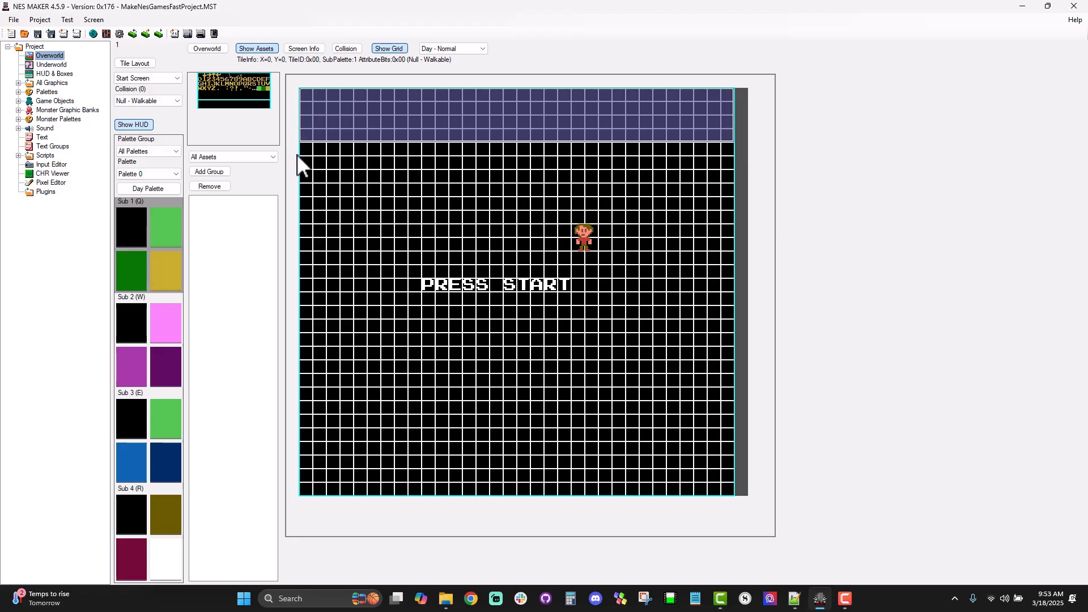
Step: Paint the blocky title letters D, U and N in solid green tiles just below the HUD area
left_click(258, 89)
mouse_move(359, 189)
left_mouse_down()
mouse_move(359, 226)
mouse_move(338, 168)
mouse_move(349, 213)
left_mouse_up()
mouse_move(389, 164)
left_mouse_down()
mouse_move(389, 219)
mouse_move(412, 232)
mouse_move(420, 199)
left_mouse_up()
left_click_drag(414, 158, 413, 160)
left_click_drag(443, 229, 443, 217)
left_click_drag(442, 171, 468, 221)
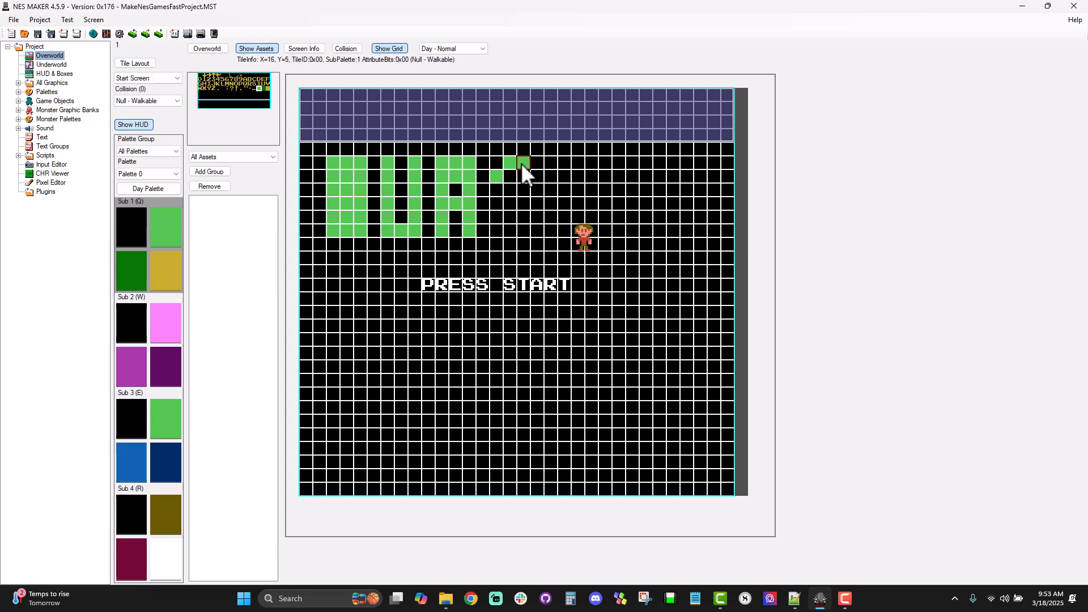
Step: Complete the word DUNGEON by painting the letters G, E, O and N in solid green tiles
left_click_drag(491, 191, 495, 227)
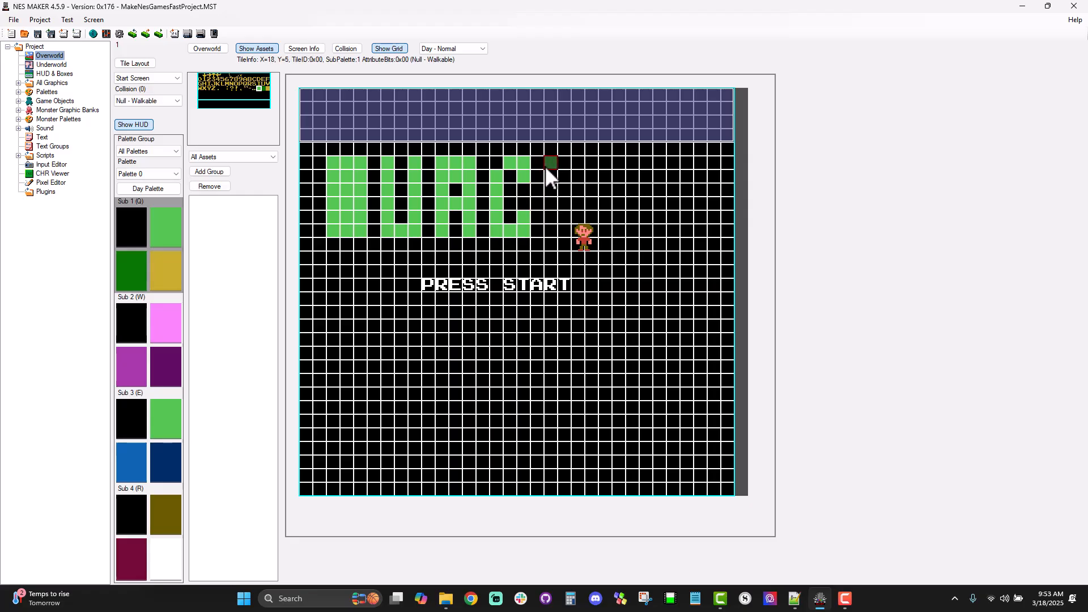
left_click_drag(550, 187, 554, 227)
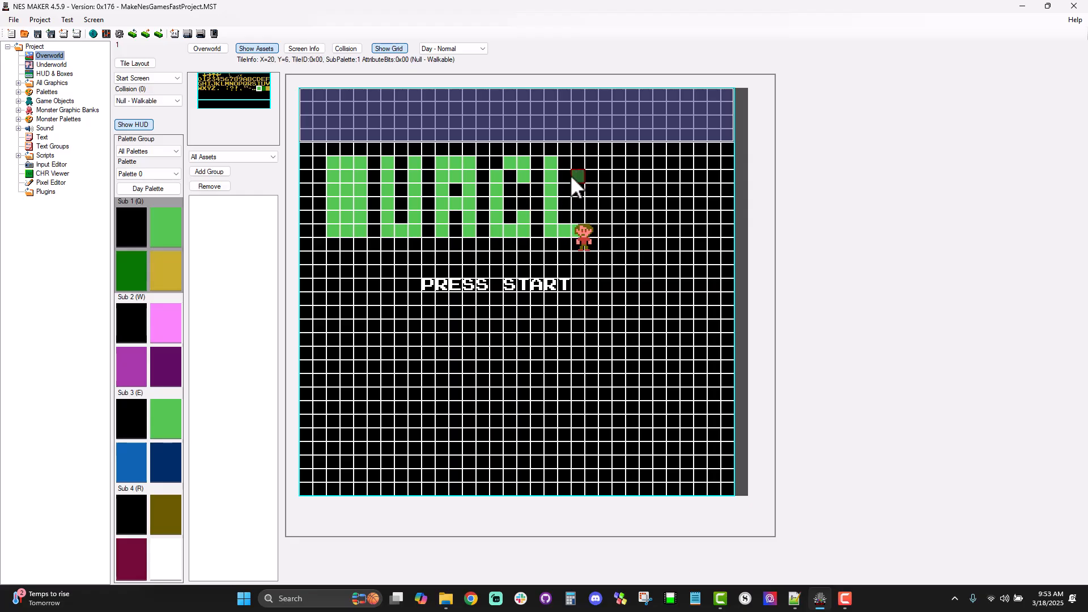
left_click(565, 204)
mouse_move(608, 210)
left_mouse_down()
mouse_move(612, 230)
mouse_move(632, 209)
mouse_move(633, 175)
left_mouse_up()
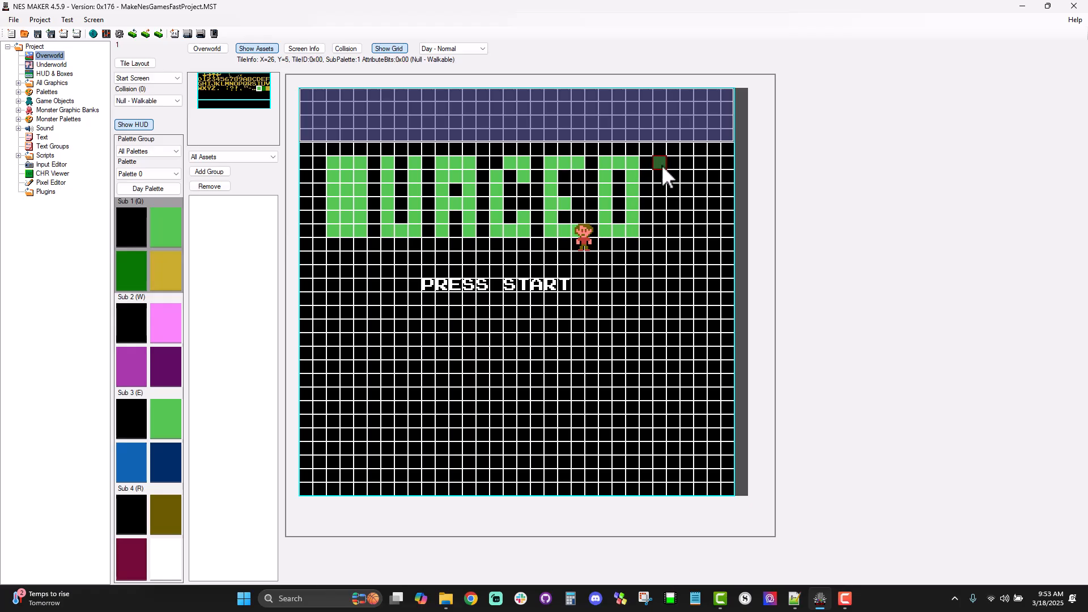
mouse_move(662, 209)
left_mouse_down()
mouse_move(662, 223)
mouse_move(686, 226)
left_mouse_up()
left_click_drag(685, 162, 685, 176)
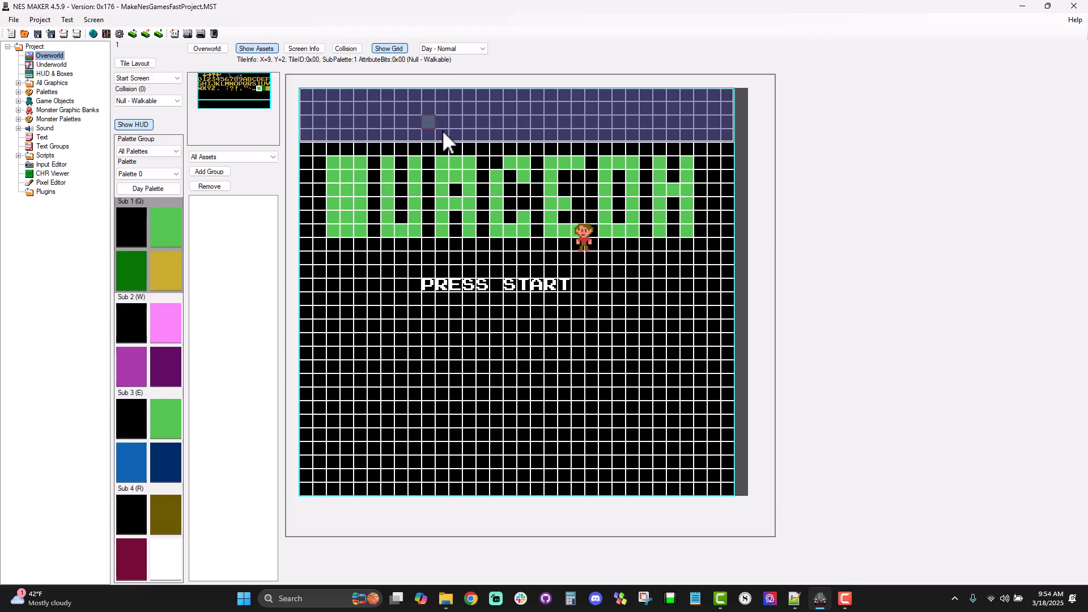
left_click(673, 208)
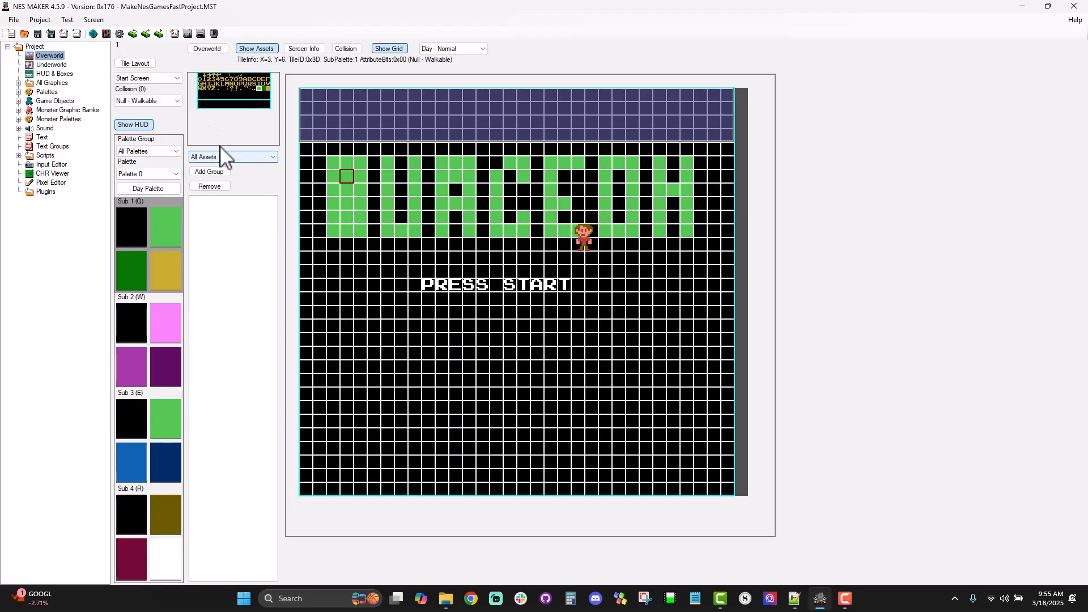
Step: Create a new 128 x 128 (Full Tileset) BMP in the Pixel Editor and show its 8 x 8 grid
left_click(47, 182)
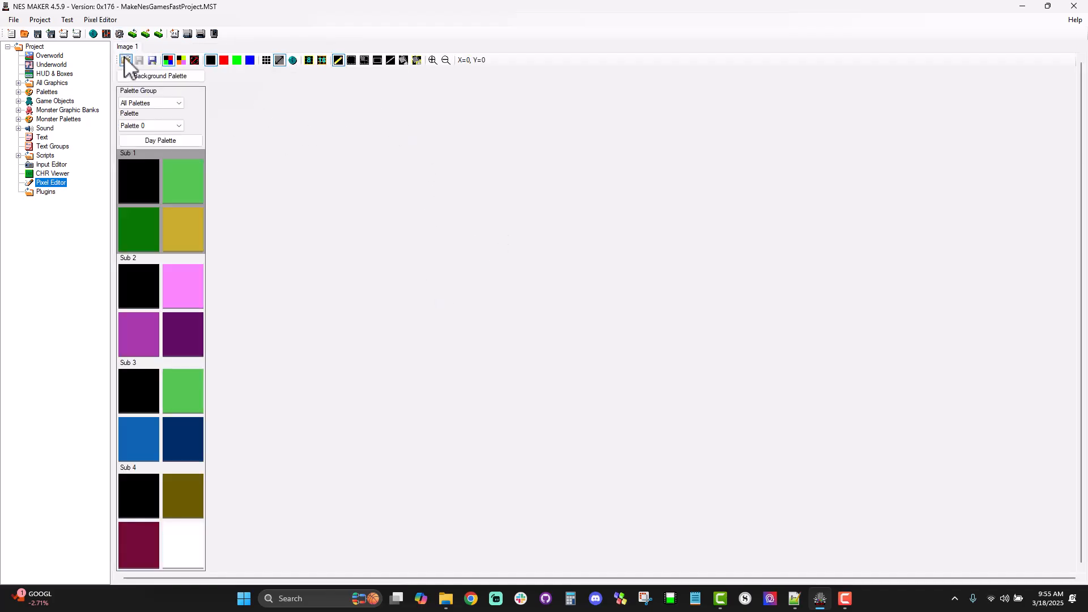
left_click(111, 21)
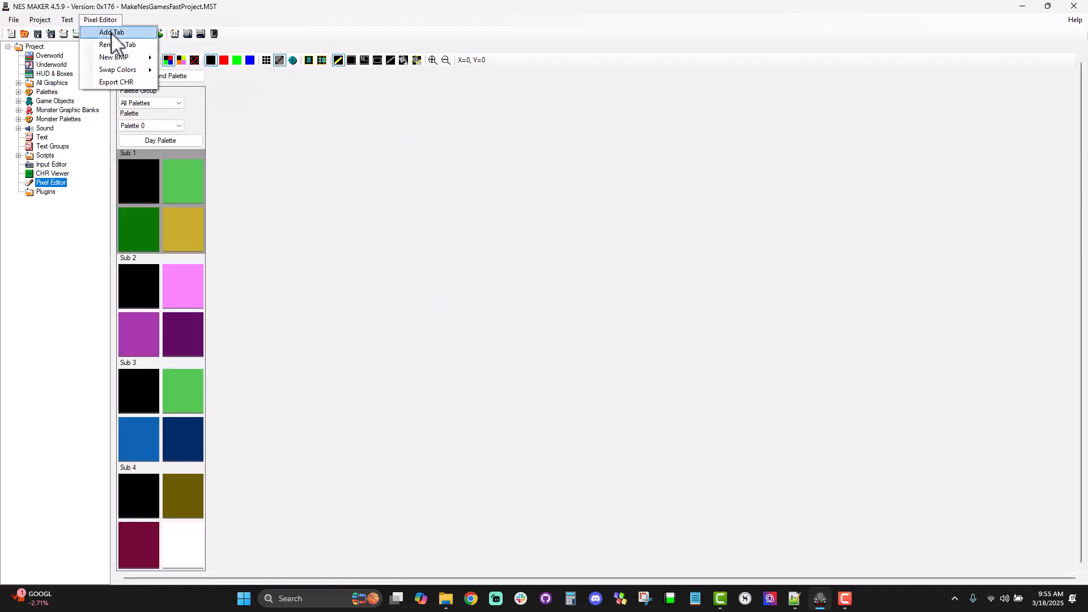
mouse_move(125, 57)
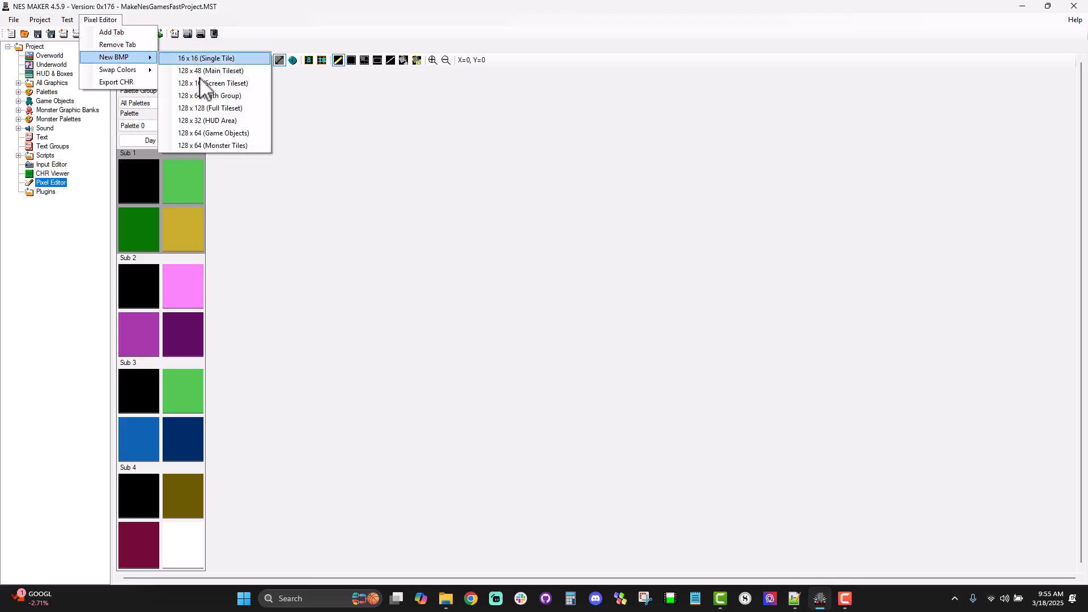
left_click(234, 111)
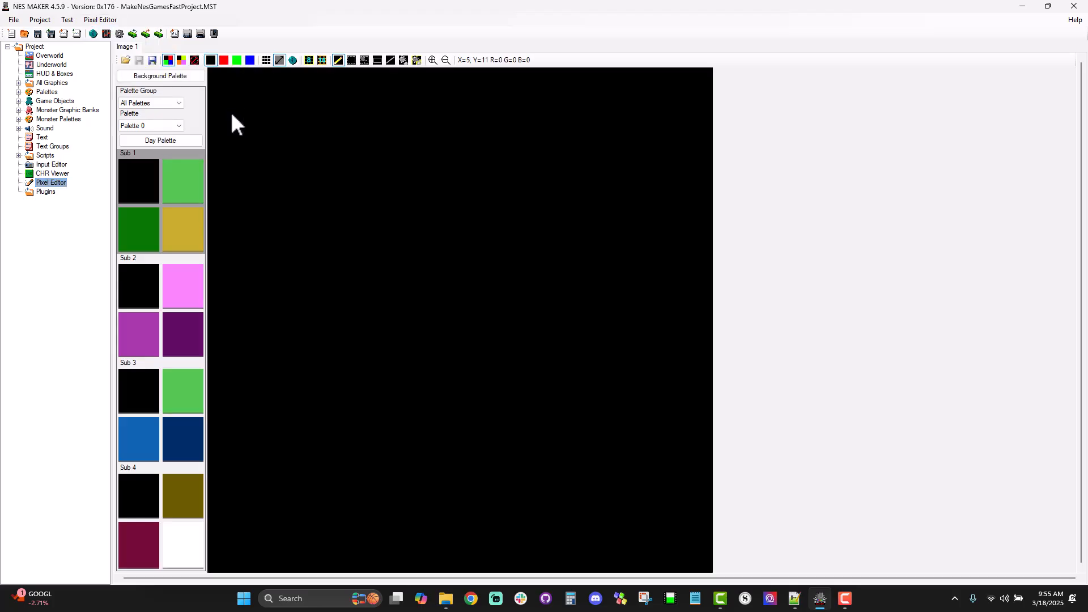
left_click(311, 63)
left_click(311, 62)
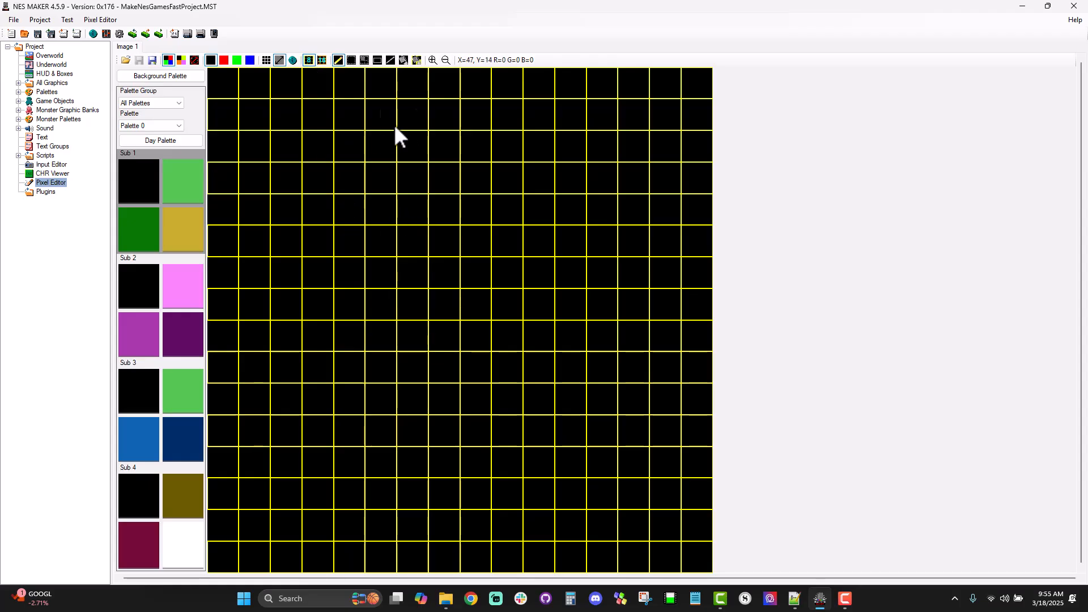
Step: Switch the pixel editor to Palette 2 and make Sub 4 the active sub-palette
left_click(165, 126)
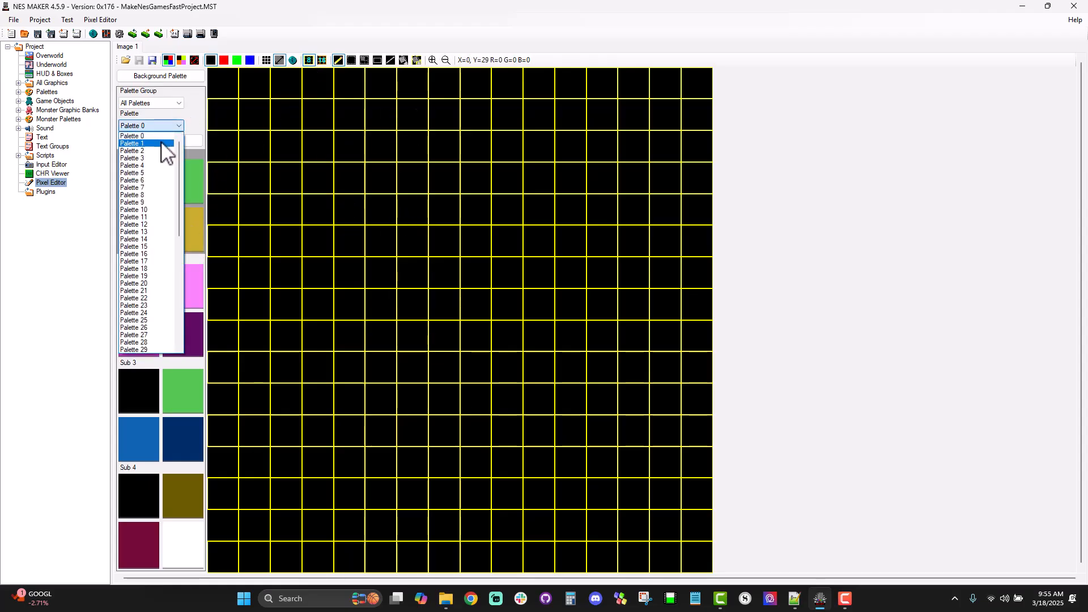
left_click(162, 143)
left_click(162, 126)
left_click(162, 143)
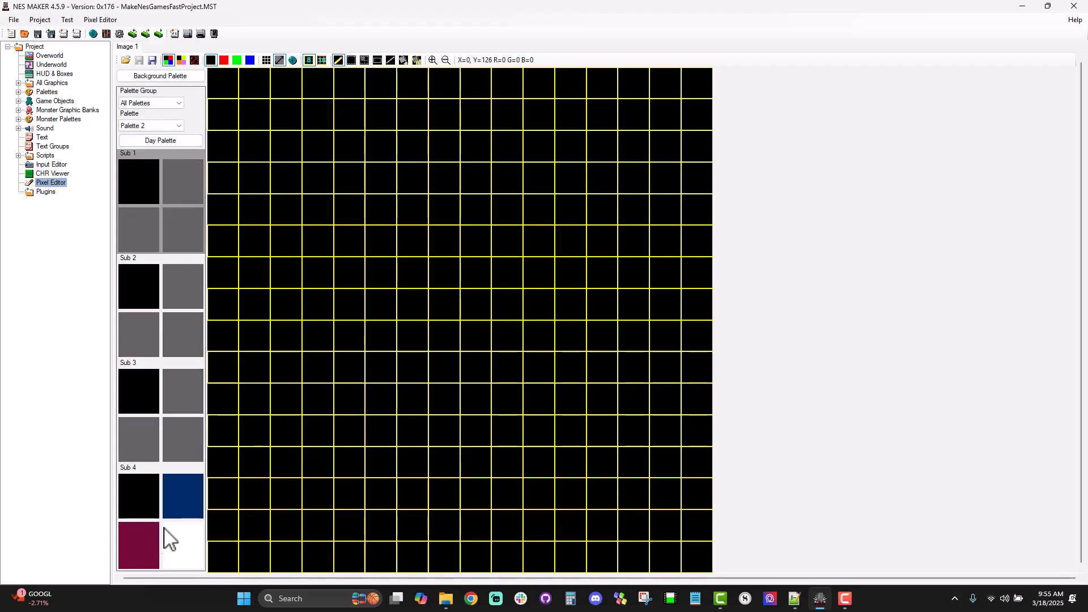
left_click(187, 519)
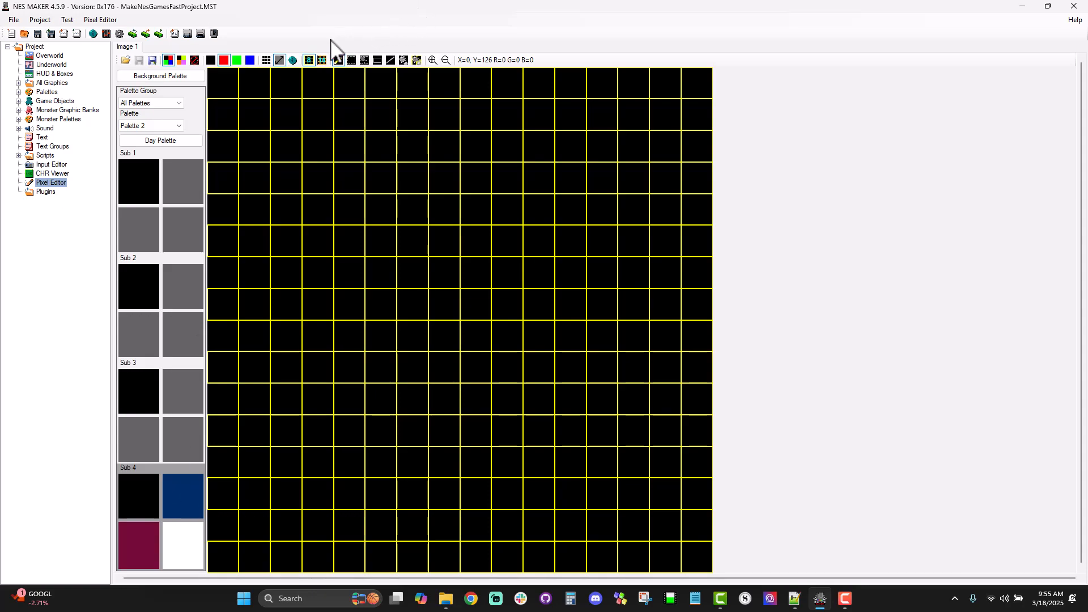
Step: Fill the first three 8 x 8 tiles of the canvas's top row with red using the tile fill tool
left_click(406, 62)
left_click(418, 63)
left_click(225, 78)
left_click(253, 82)
left_click(274, 84)
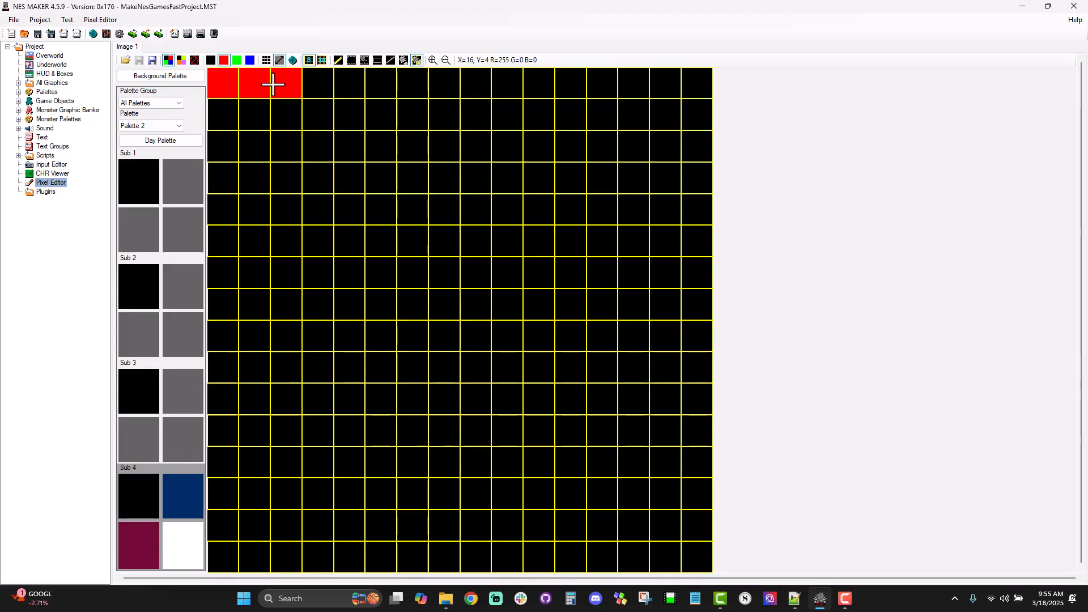
left_click(354, 92)
left_click(380, 89)
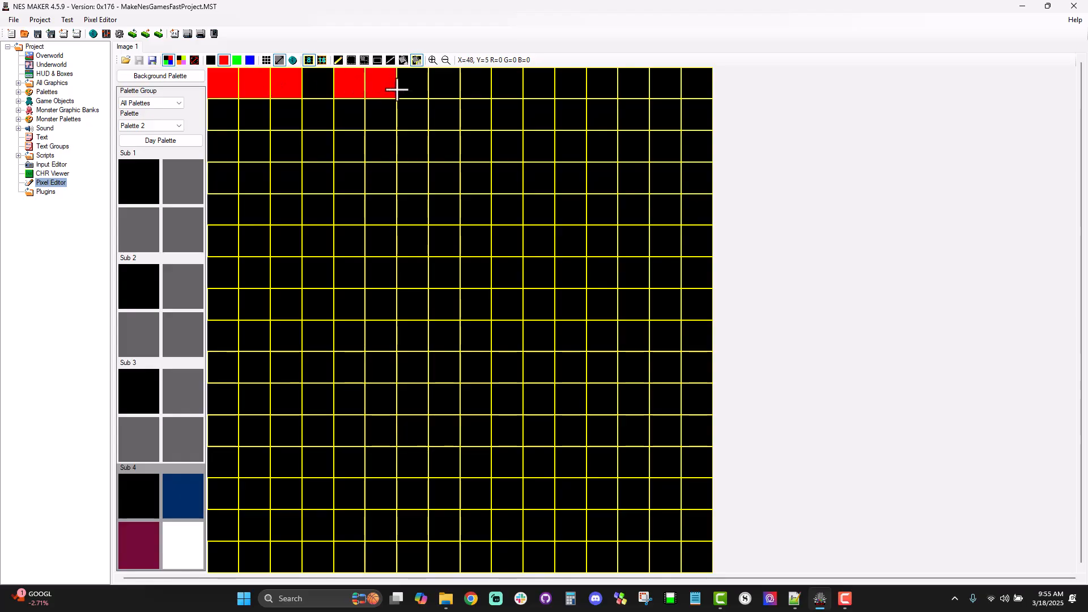
key("ctrl+z")
key("ctrl+z")
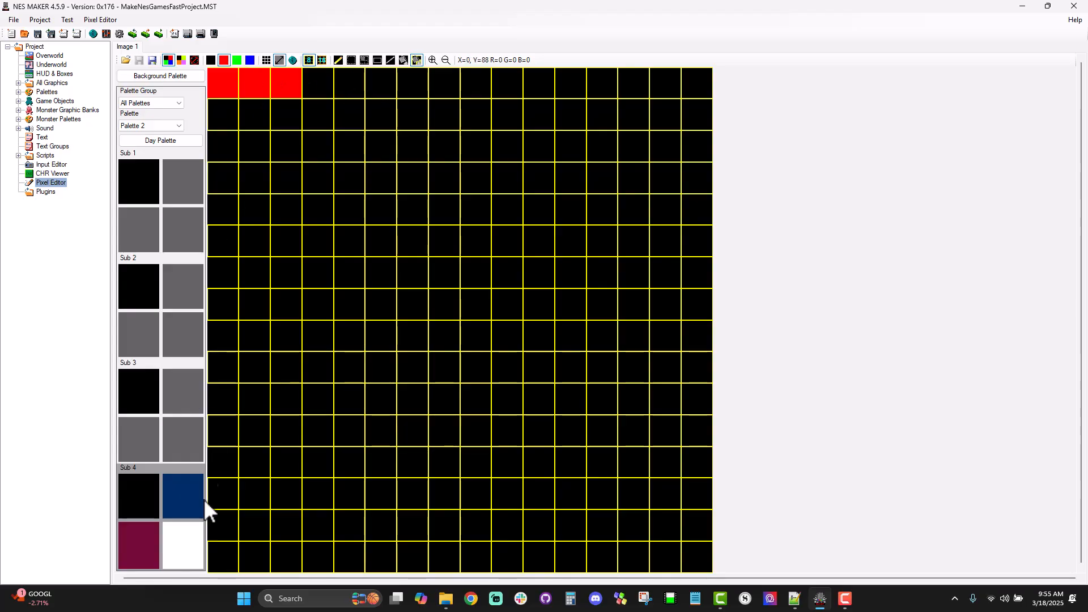
Step: Show the canvas in palette colors and fill the fourth to sixth tiles of the top row with maroon
left_click(181, 60)
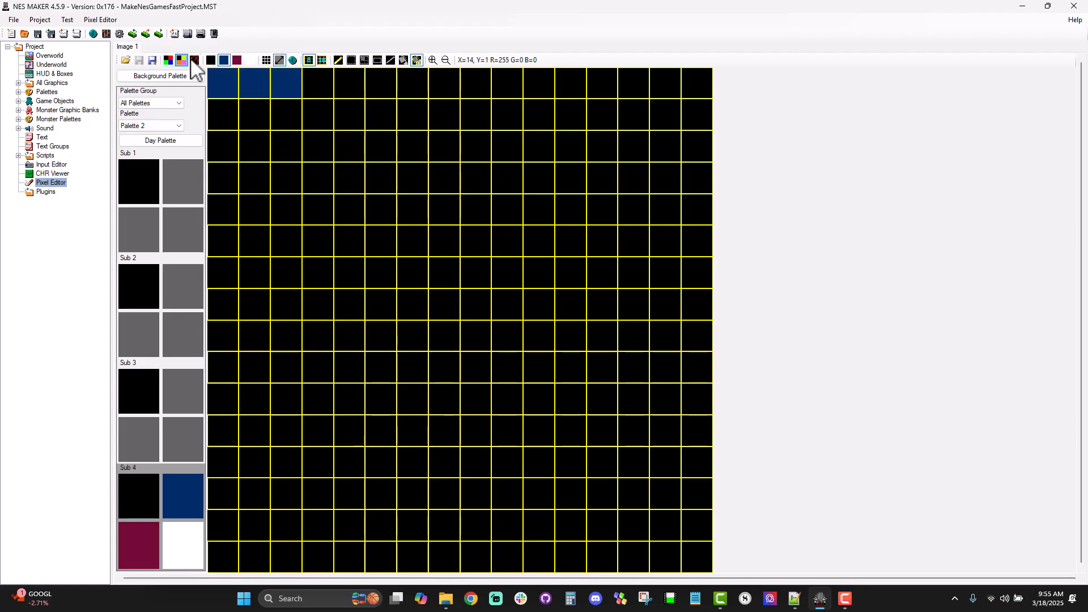
left_click(237, 60)
left_click(321, 85)
left_click(349, 86)
left_click(377, 88)
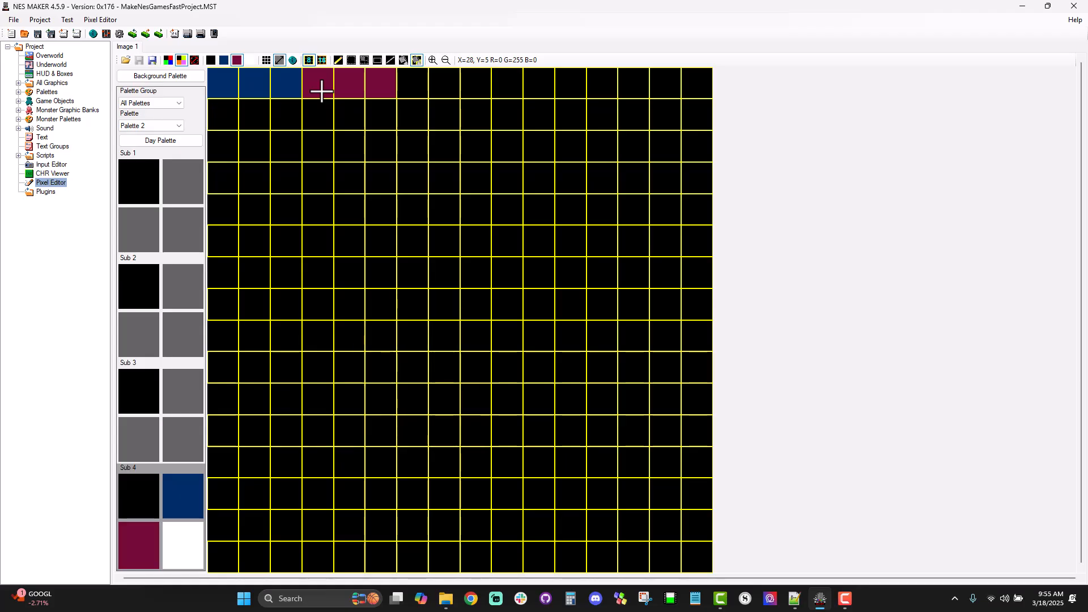
Step: Fill the seventh to ninth tiles of the top row with dark blue
left_click(224, 60)
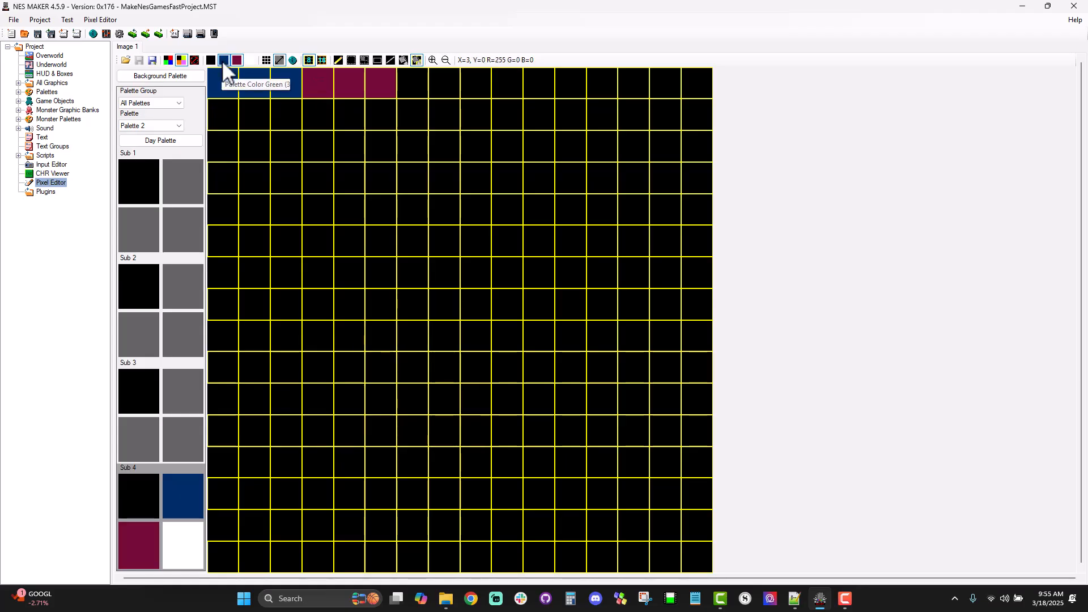
left_click(412, 88)
left_click(444, 88)
left_click(473, 86)
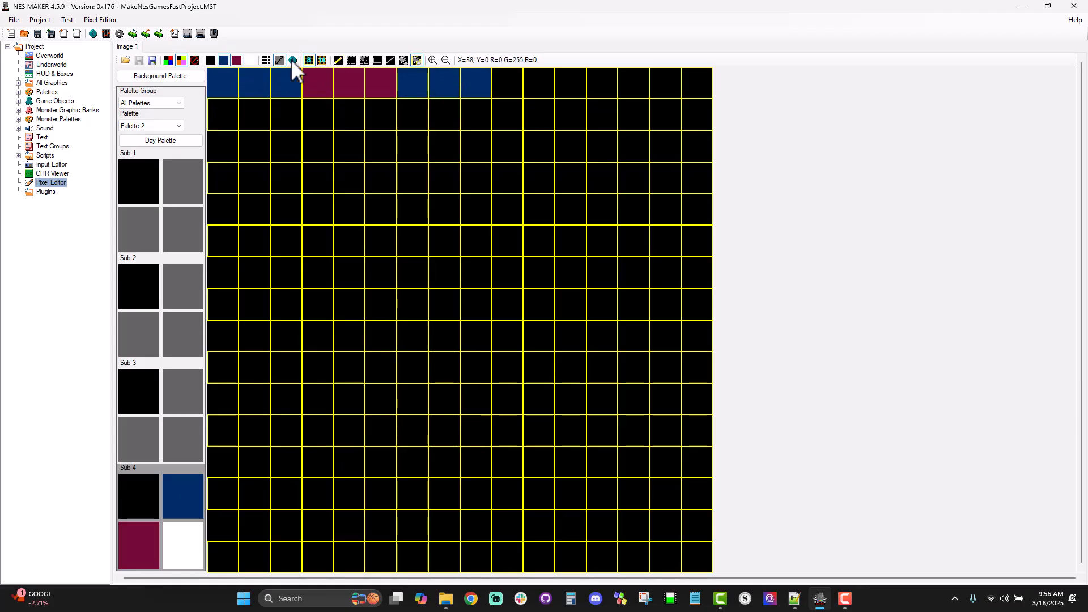
Step: Fill the tenth to twelfth tiles of the top row with maroon
left_click(238, 60)
left_click(508, 88)
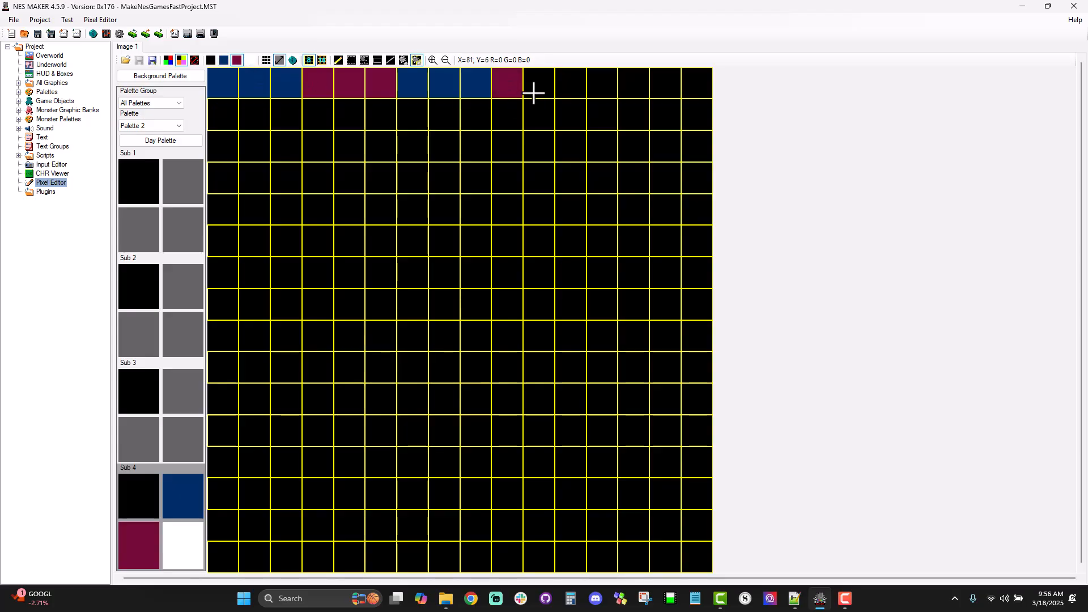
left_click(539, 88)
left_click(571, 90)
Step: Fill the thirteenth to fifteenth tiles of the top row with dark blue
left_click(224, 60)
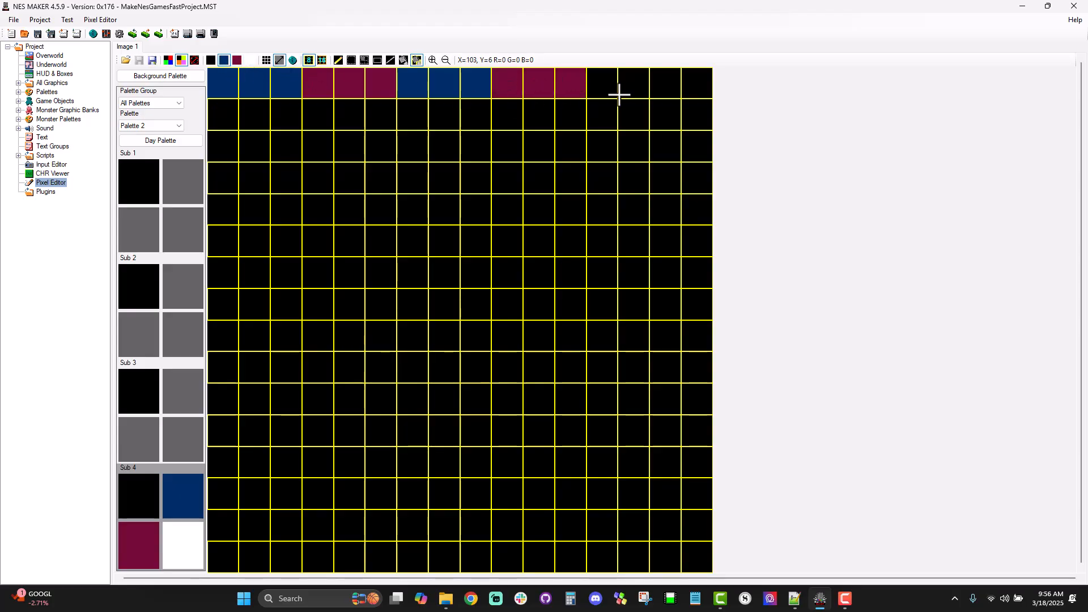
left_click(630, 88)
left_click(599, 91)
left_click(666, 94)
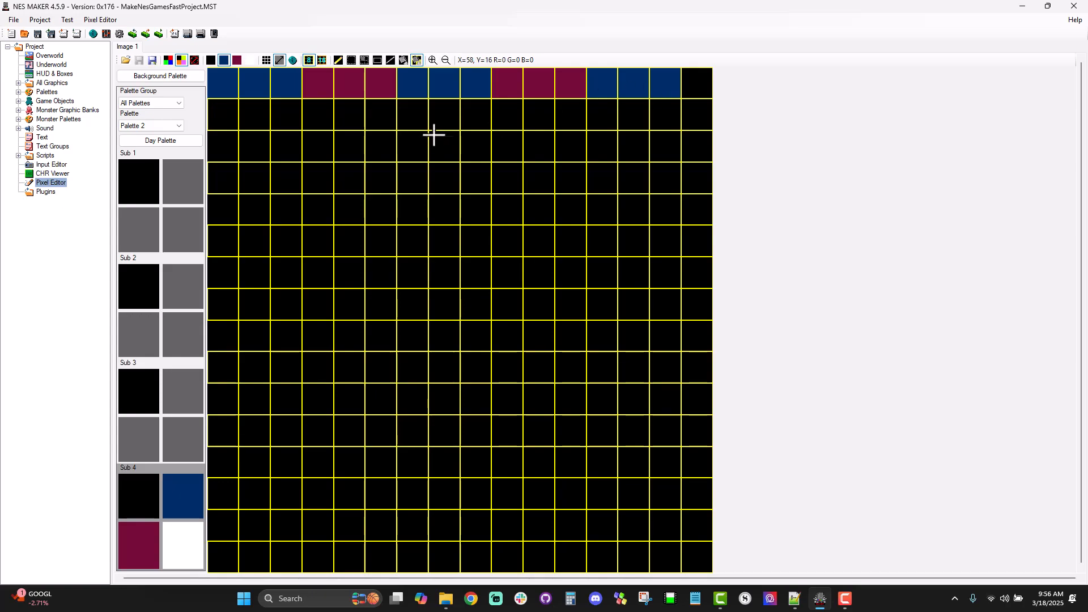
Step: Fill the second to sixth tiles of the first column with white
left_click(249, 60)
left_click(225, 114)
left_click(226, 145)
left_click(230, 178)
left_click(230, 213)
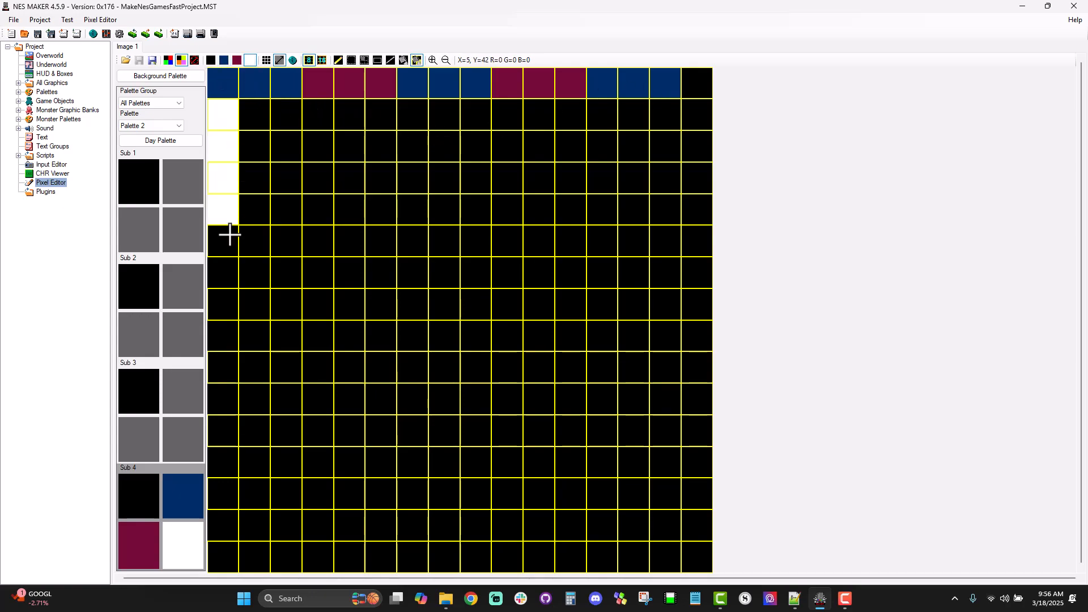
left_click(228, 233)
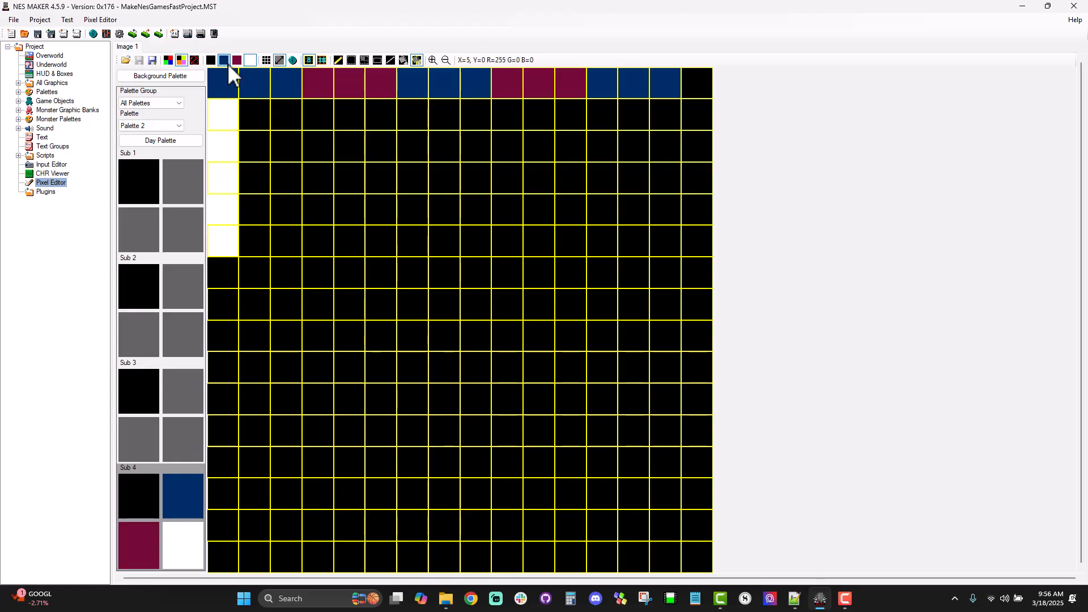
Step: Fill the seventh to ninth tiles of the first column and the seventh row's second and third tiles with dark blue
left_click(228, 272)
left_click(229, 304)
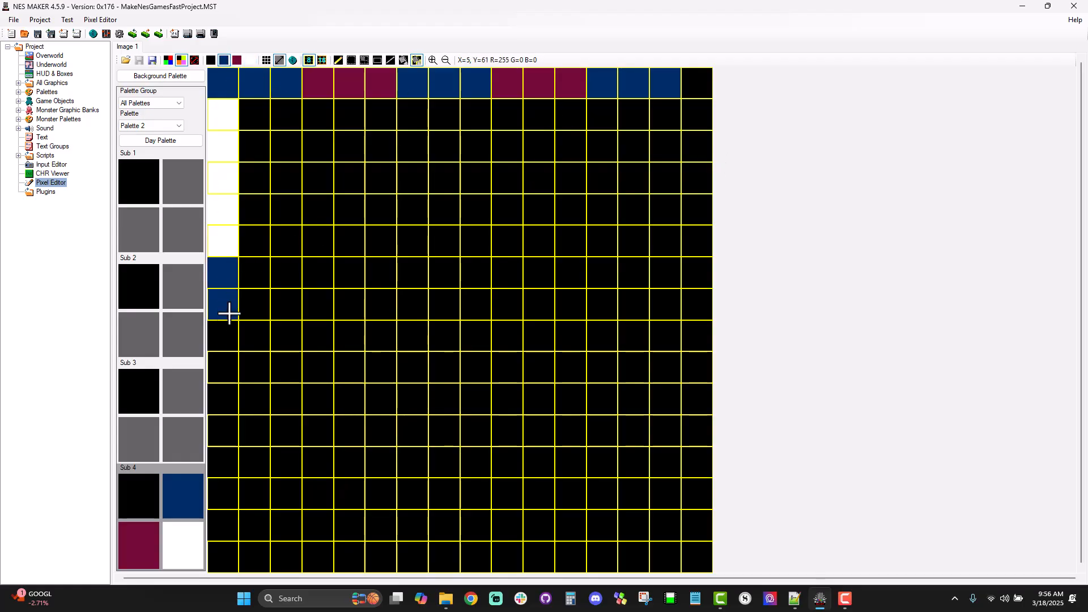
left_click(230, 331)
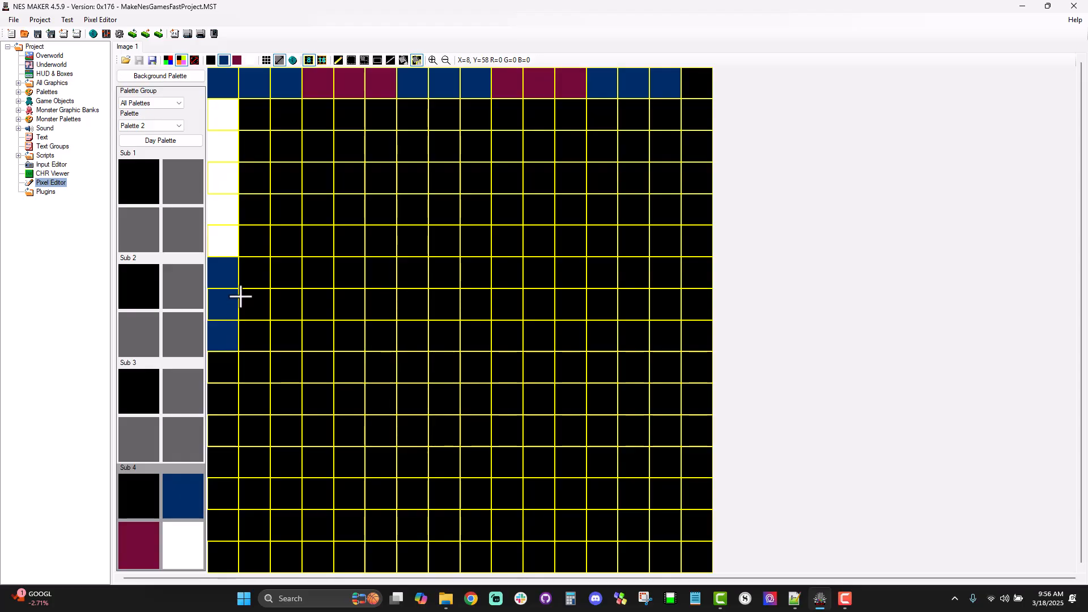
left_click(260, 273)
left_click(286, 273)
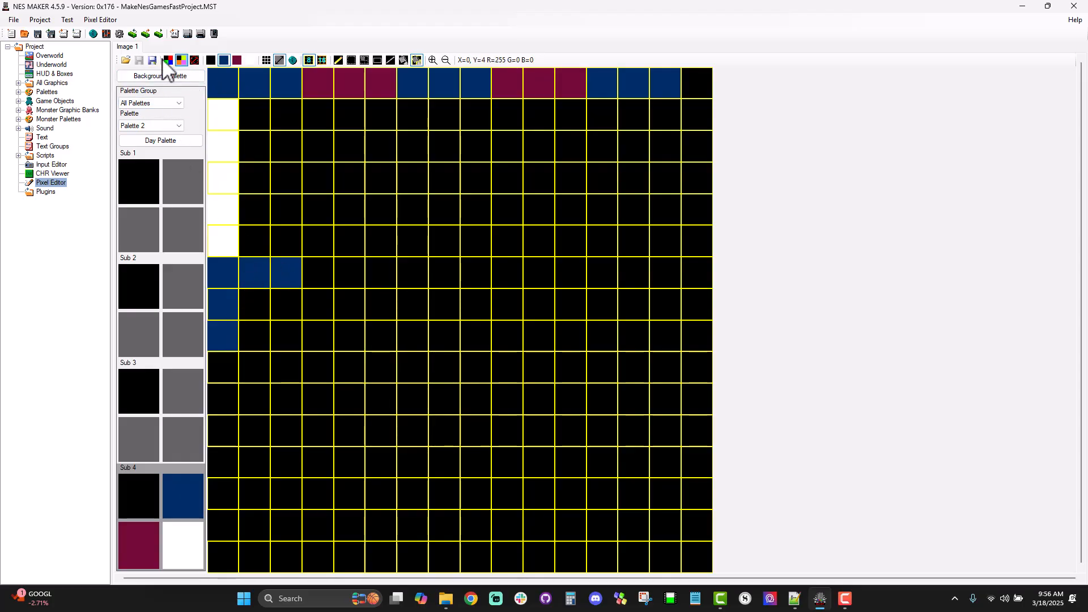
Step: Fill the eighth to twelfth tiles of the first column with white
left_click(248, 60)
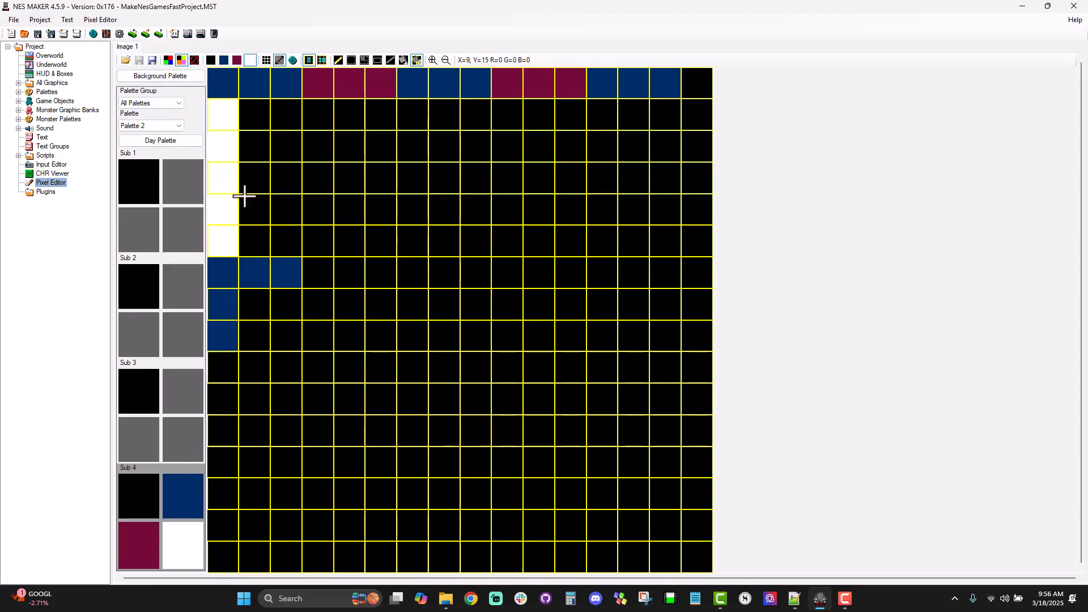
left_click(226, 309)
left_click(226, 334)
left_click(229, 368)
left_click(226, 398)
left_click(227, 430)
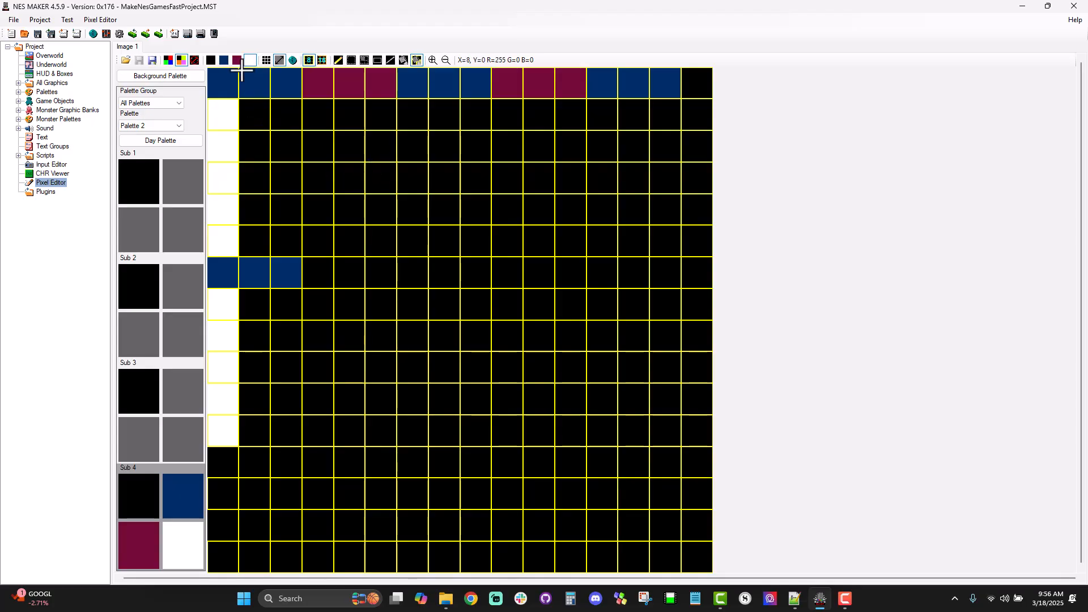
Step: Hide the canvas's 8 x 8 grid and show the 16 x 16 grid instead
left_click(309, 59)
left_click(321, 59)
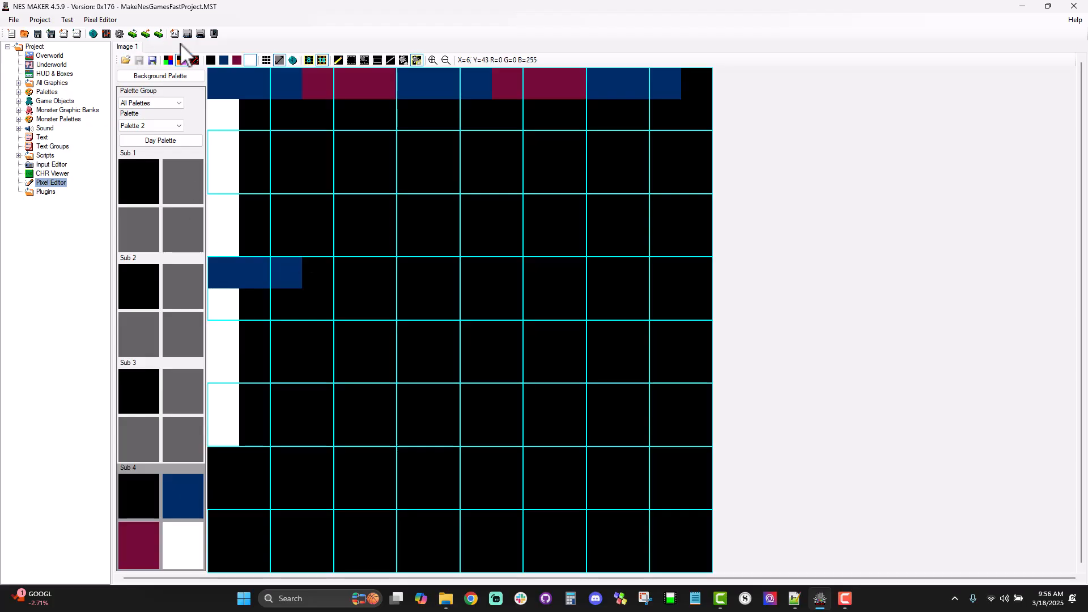
Step: Show the 8 x 8 grid and fill the second to sixth tiles of the first column with dark blue
left_click(309, 61)
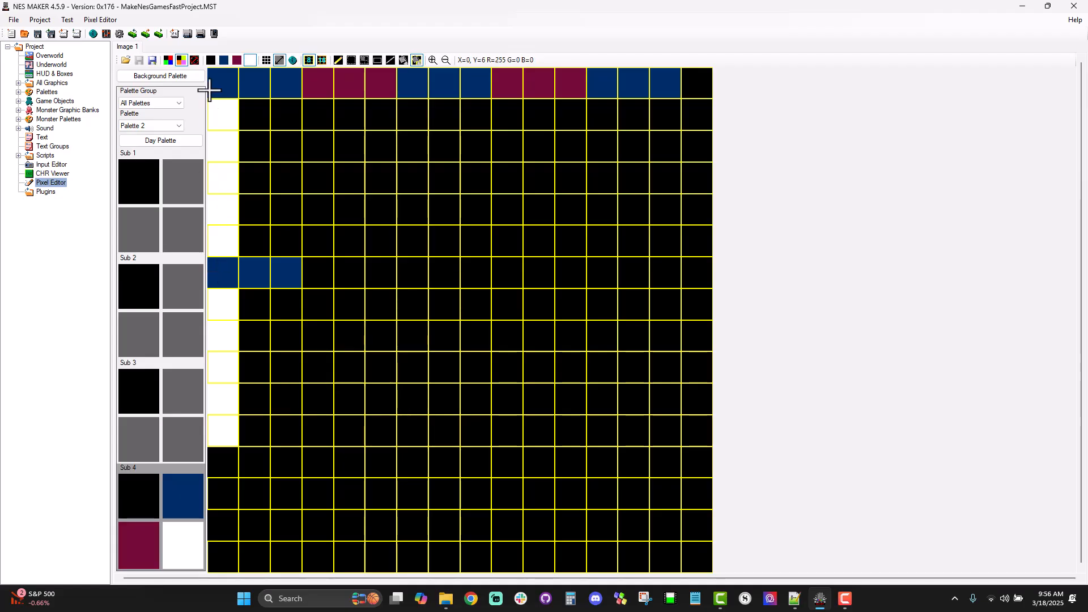
left_click(377, 60)
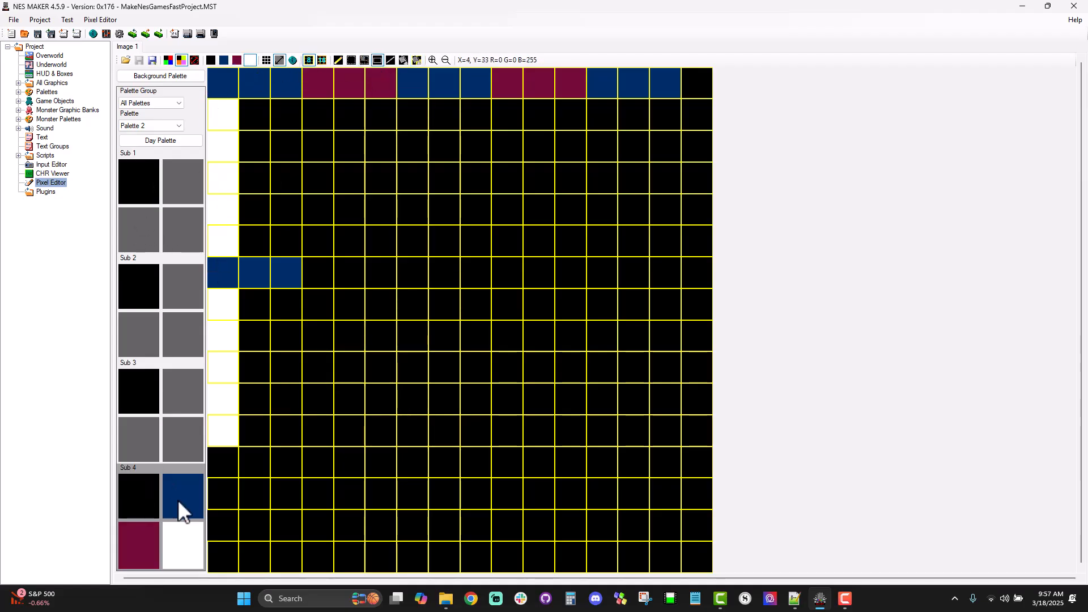
left_click_drag(217, 75, 236, 257)
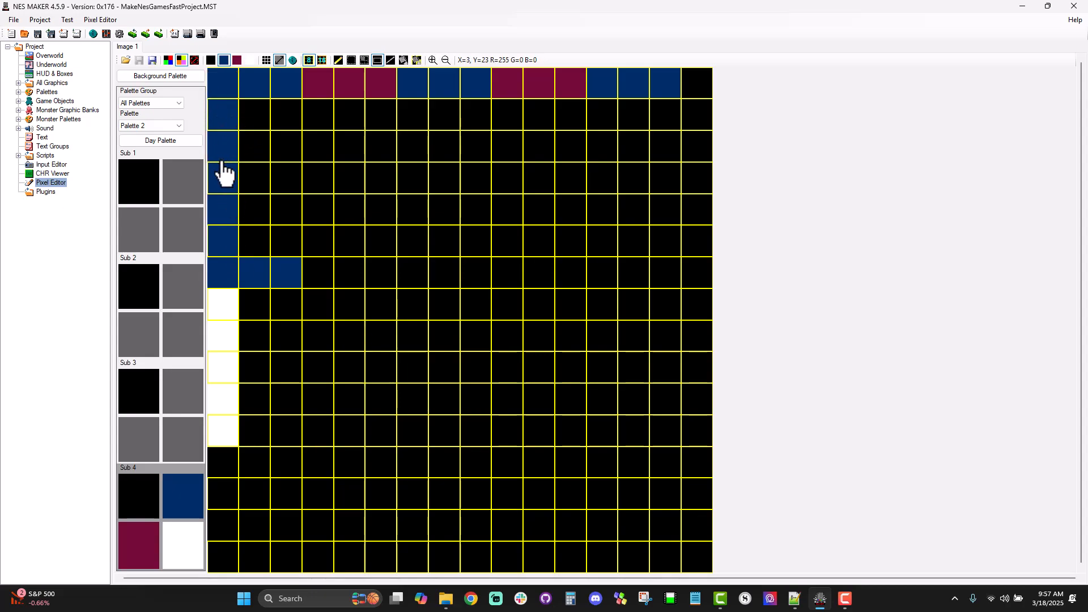
Step: Fill the first five tiles of both the fourth and sixth columns with dark blue
left_click_drag(311, 85, 336, 233)
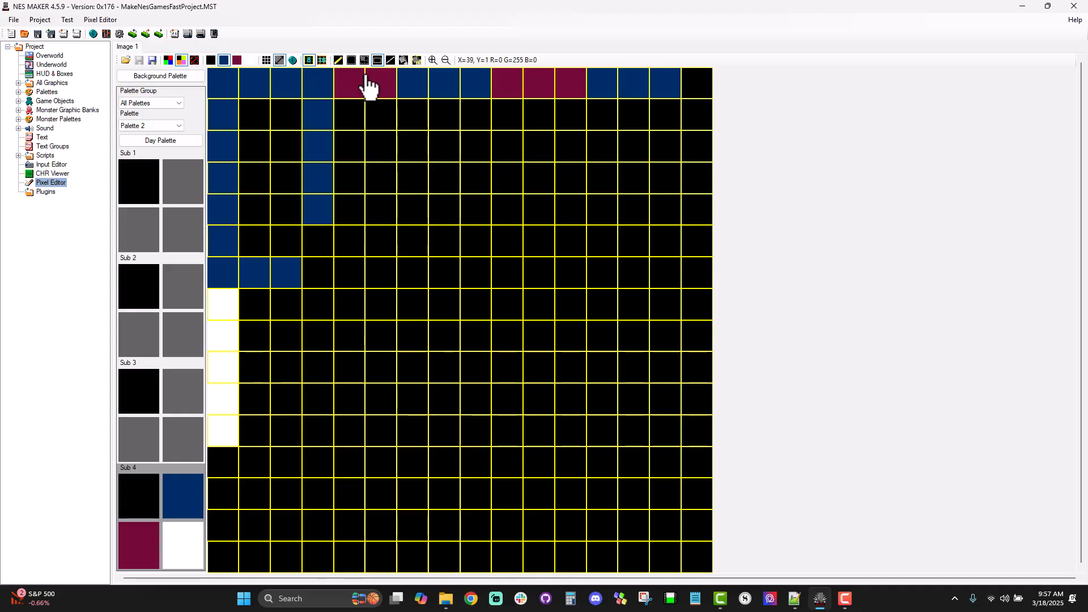
left_click_drag(366, 74, 397, 256)
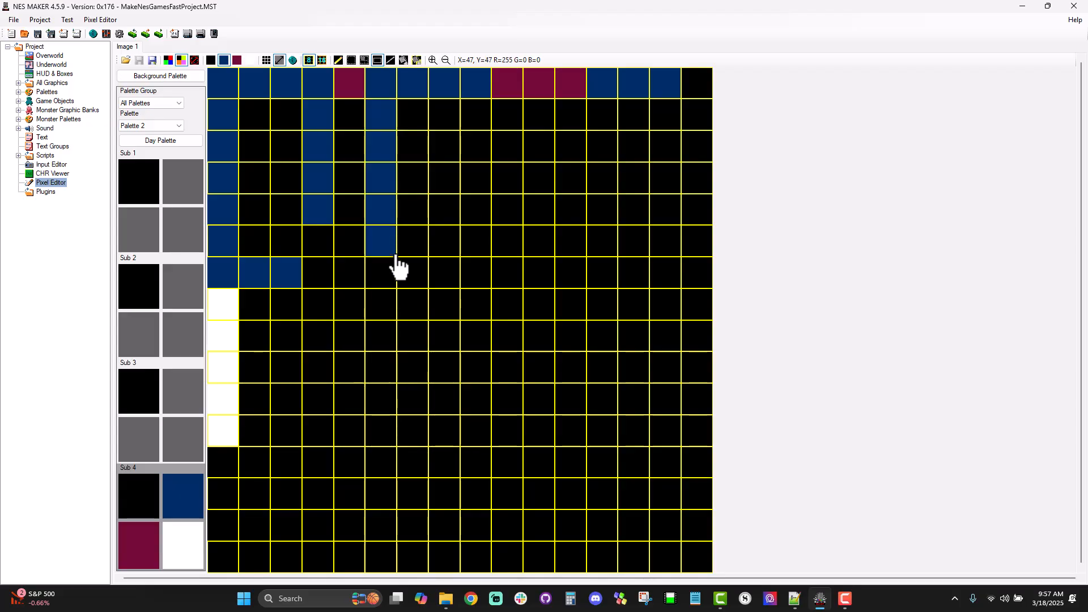
key("ctrl+z")
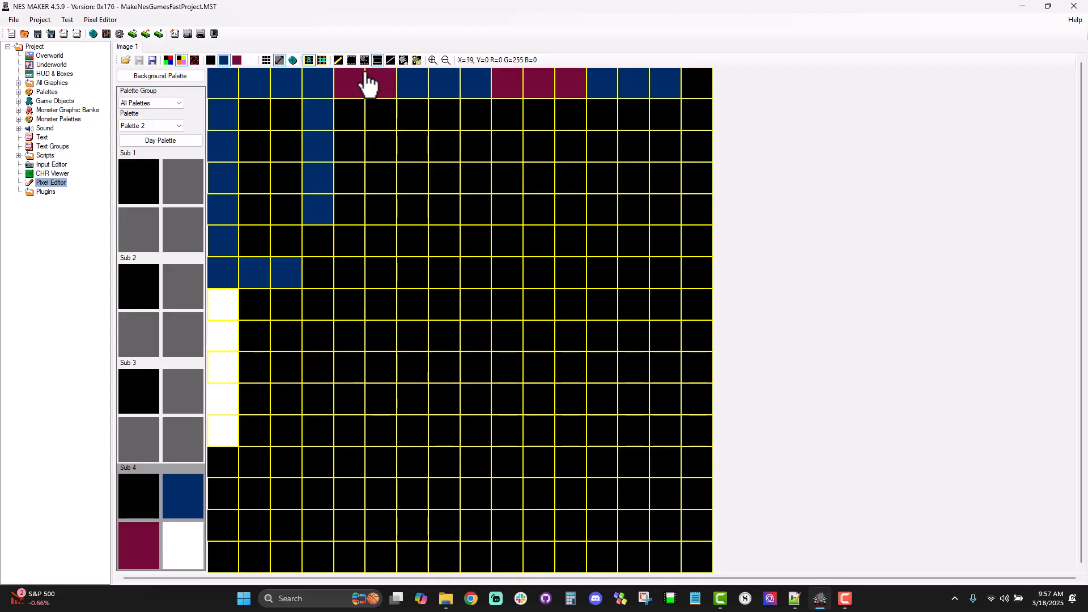
left_click_drag(372, 84, 396, 235)
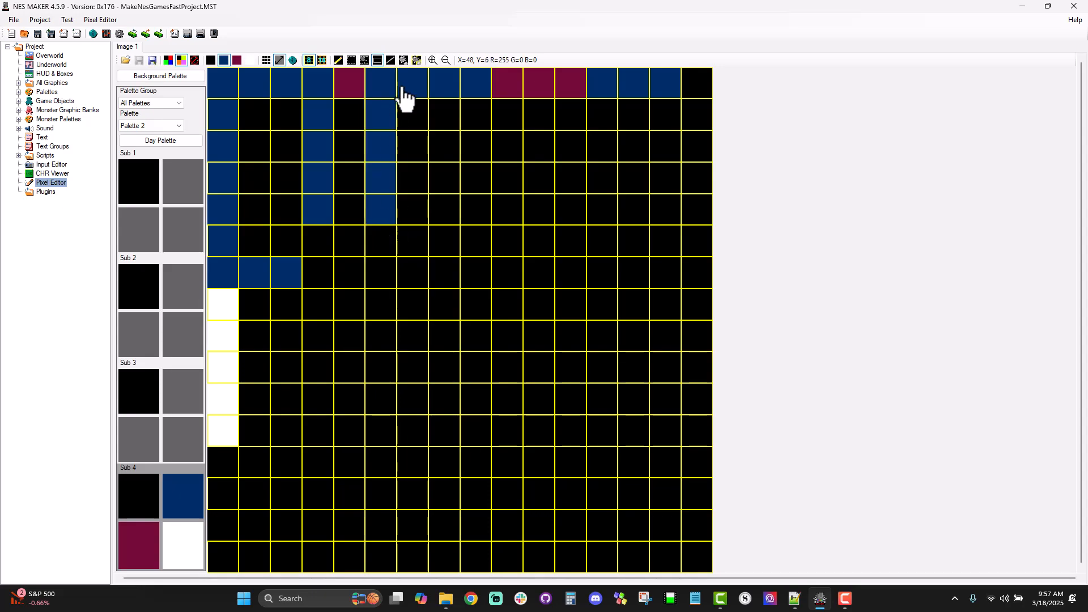
Step: Fill the seventh and ninth columns' first six tiles with dark blue and complete a dark blue letter E across the thirteenth to fifteenth columns
left_click_drag(402, 74, 428, 256)
left_click_drag(462, 74, 491, 255)
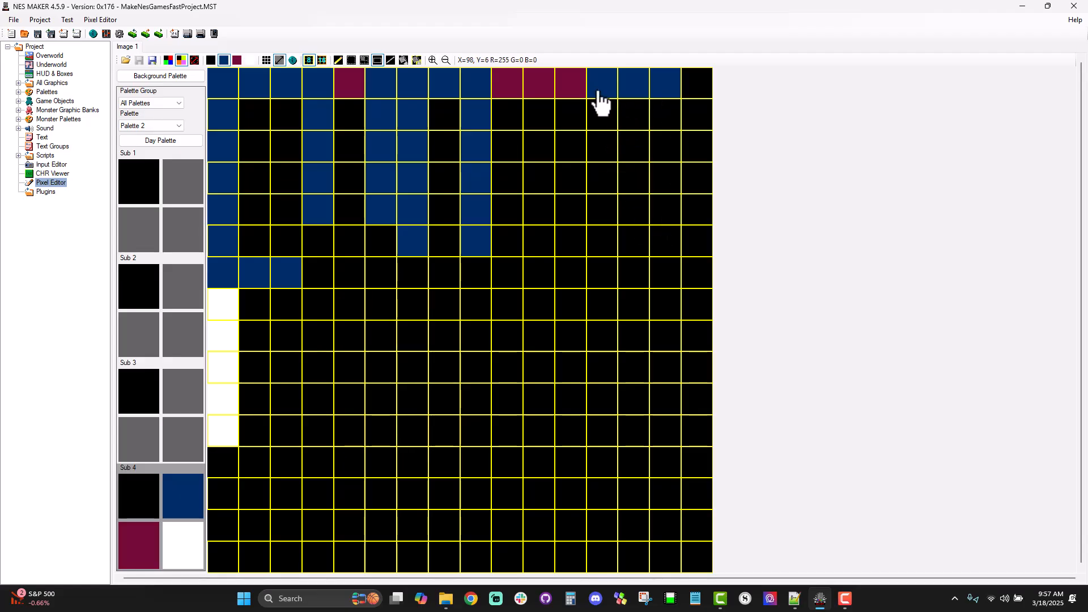
left_click_drag(593, 85, 678, 259)
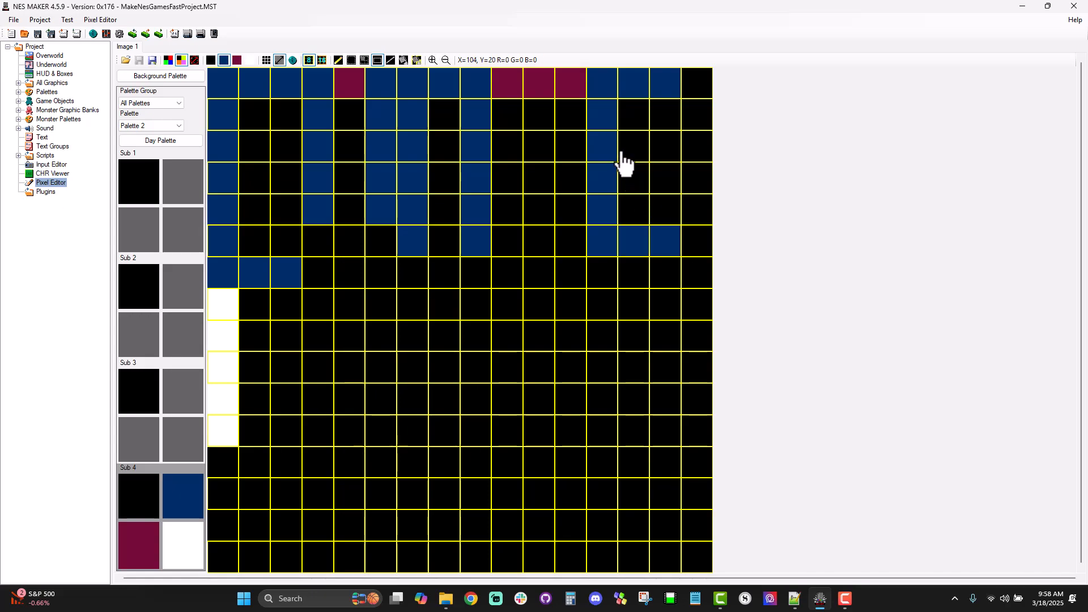
left_click_drag(621, 150, 680, 176)
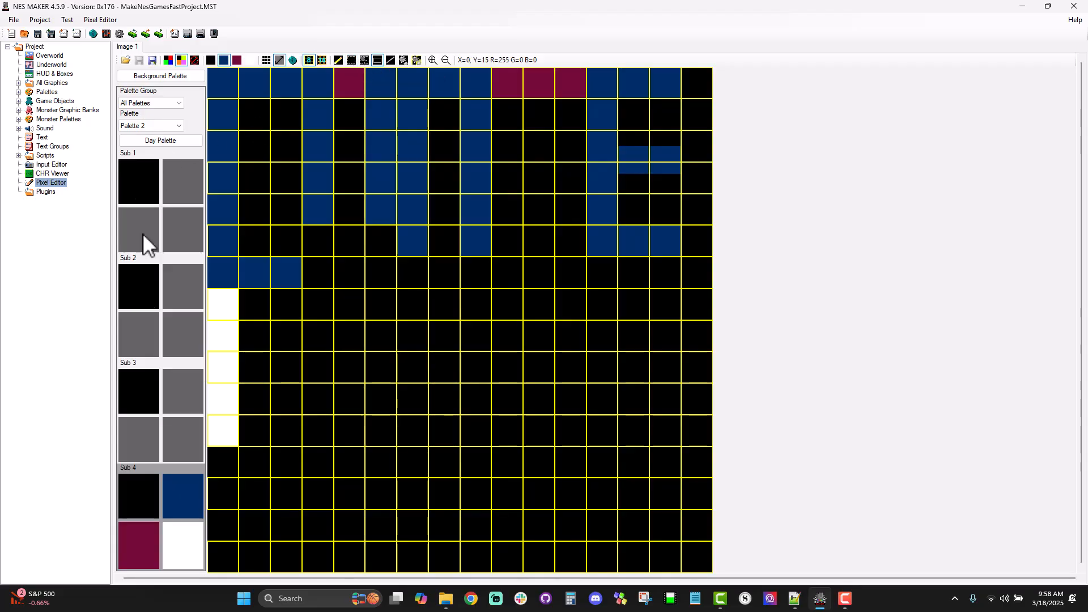
Step: Reshape the letter D: blacken the top row's third tile, then fill the sixth row's second tile and third column's second to fifth tiles dark blue
left_click(137, 508)
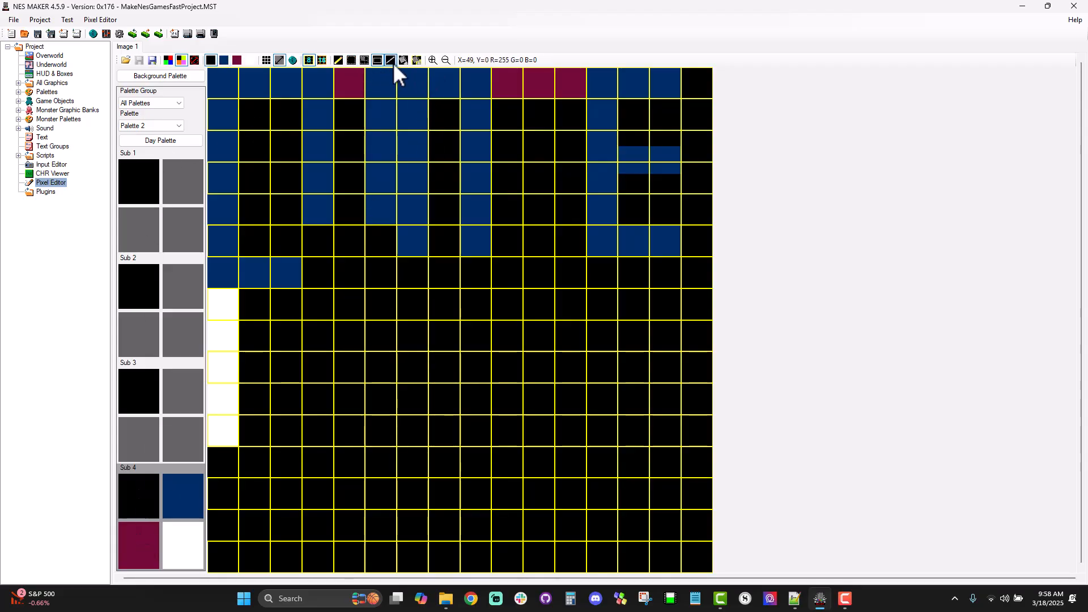
left_click_drag(272, 69, 297, 103)
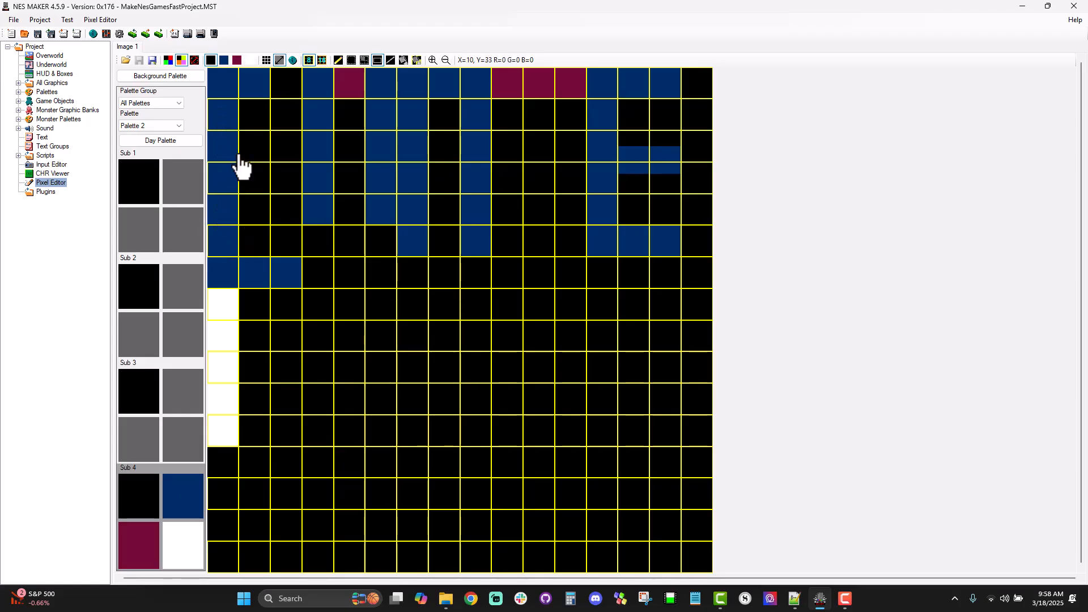
left_click(224, 60)
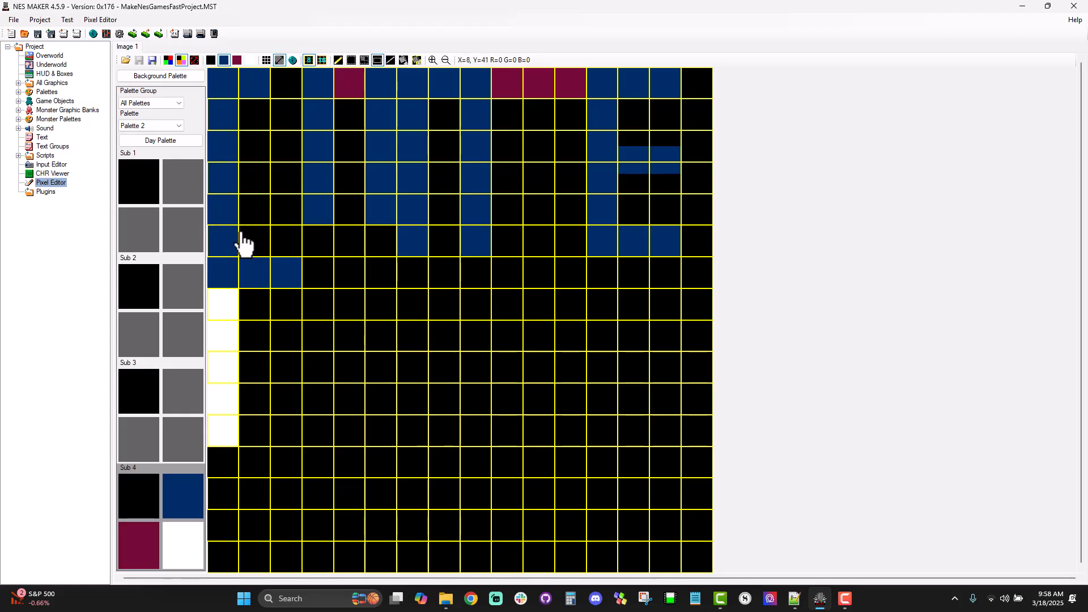
left_click(263, 244)
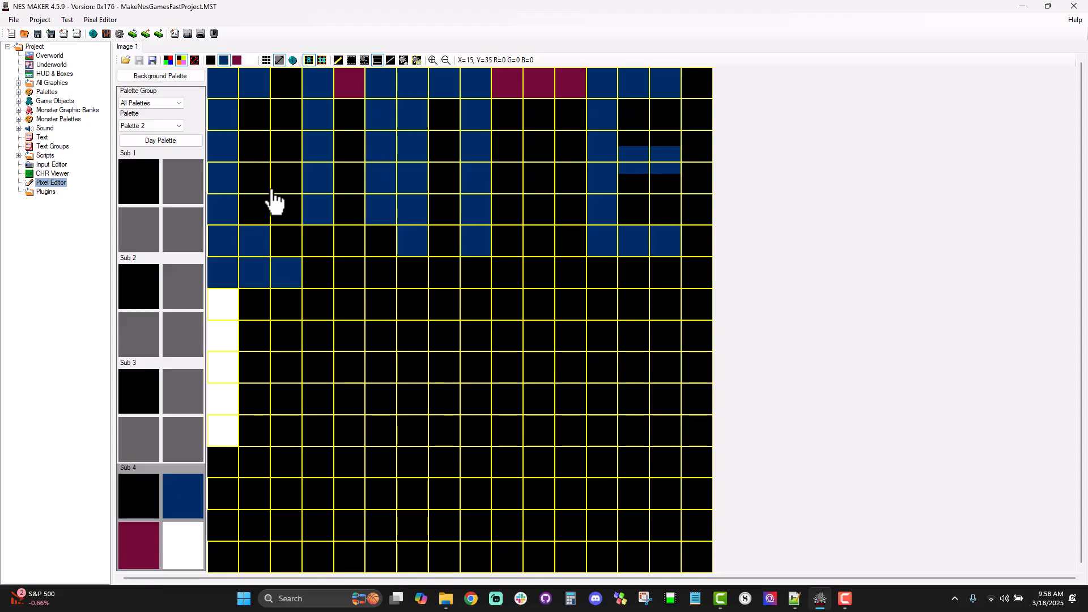
left_click_drag(275, 115, 304, 235)
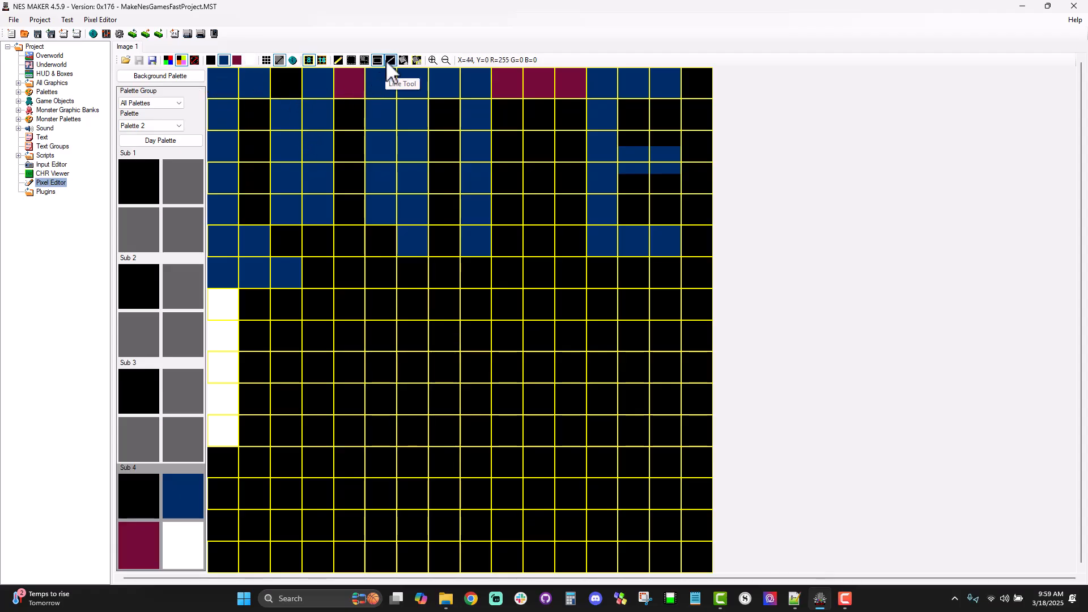
Step: Draw a filled dark blue rounded corner pixel by pixel in the top row's third tile
left_click(341, 61)
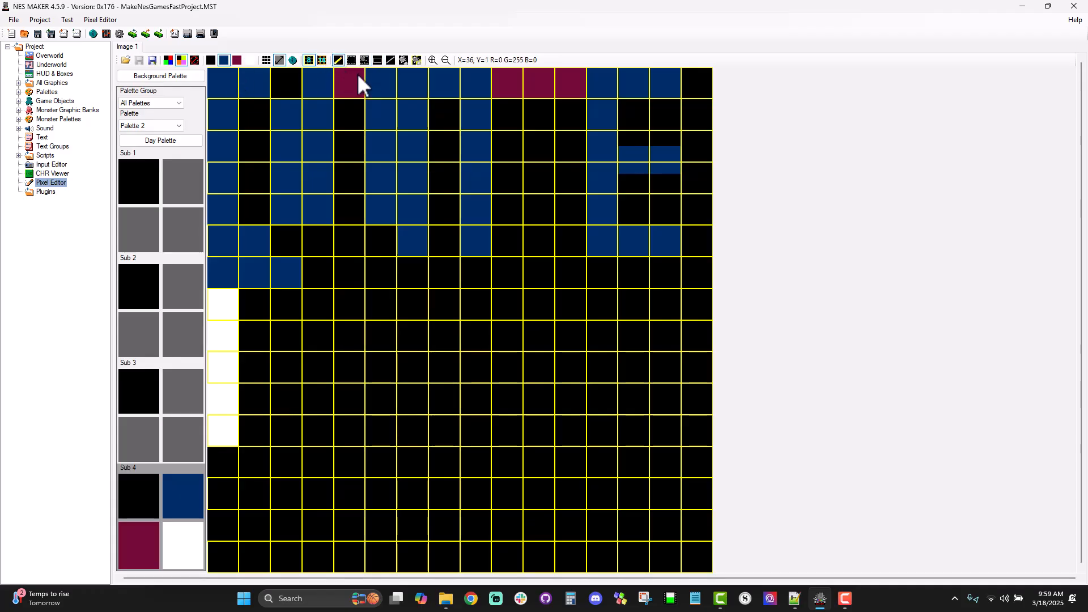
left_click(432, 60)
left_click(433, 60)
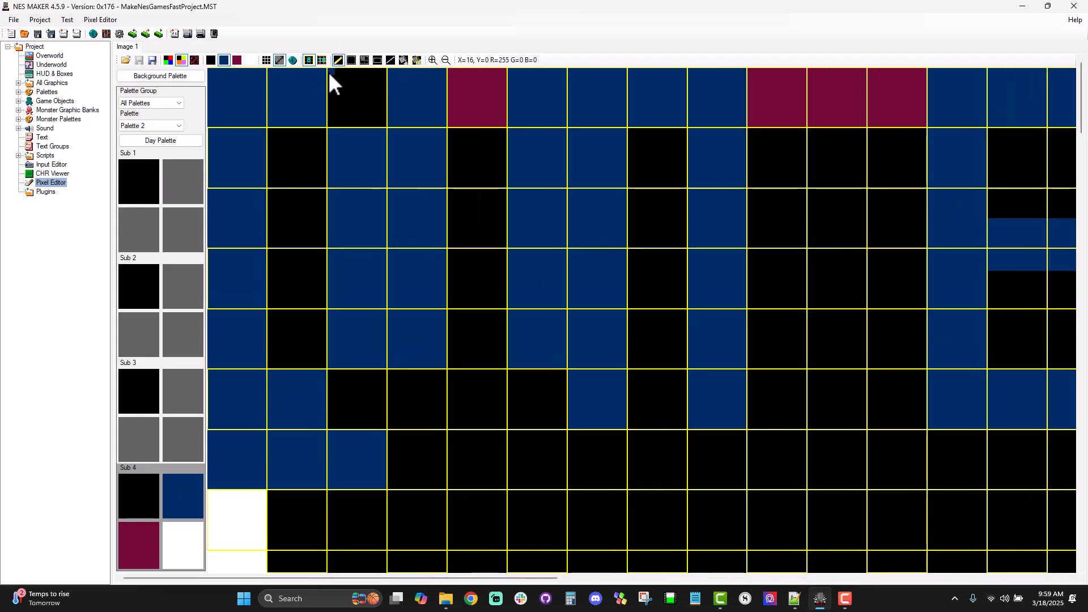
left_click_drag(338, 72, 380, 122)
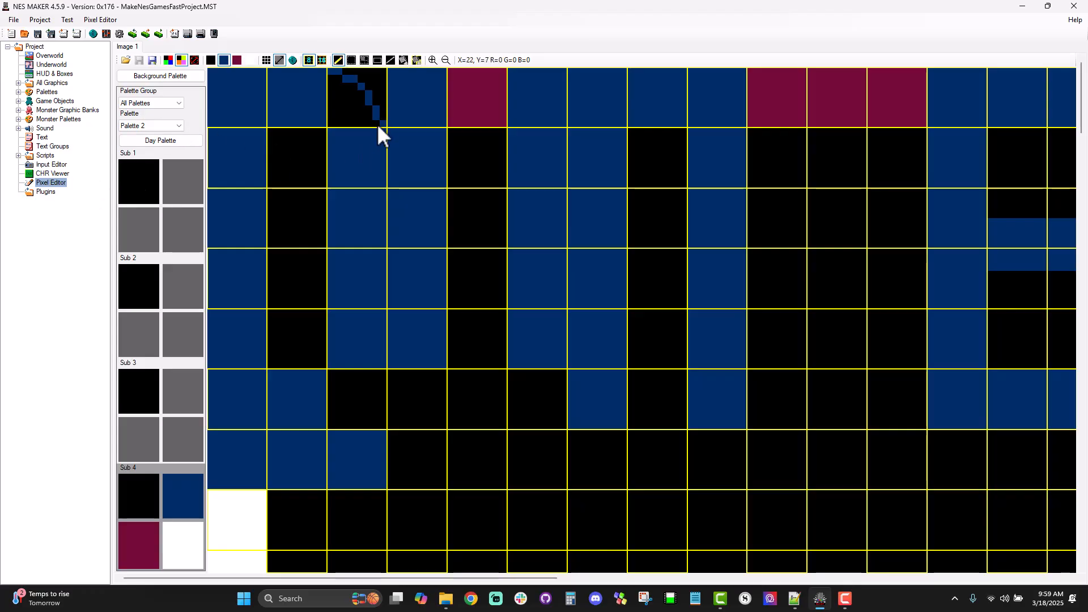
mouse_move(378, 120)
left_mouse_down()
mouse_move(332, 120)
mouse_move(328, 73)
mouse_move(338, 117)
mouse_move(364, 119)
mouse_move(346, 98)
mouse_move(350, 89)
mouse_move(361, 98)
left_mouse_up()
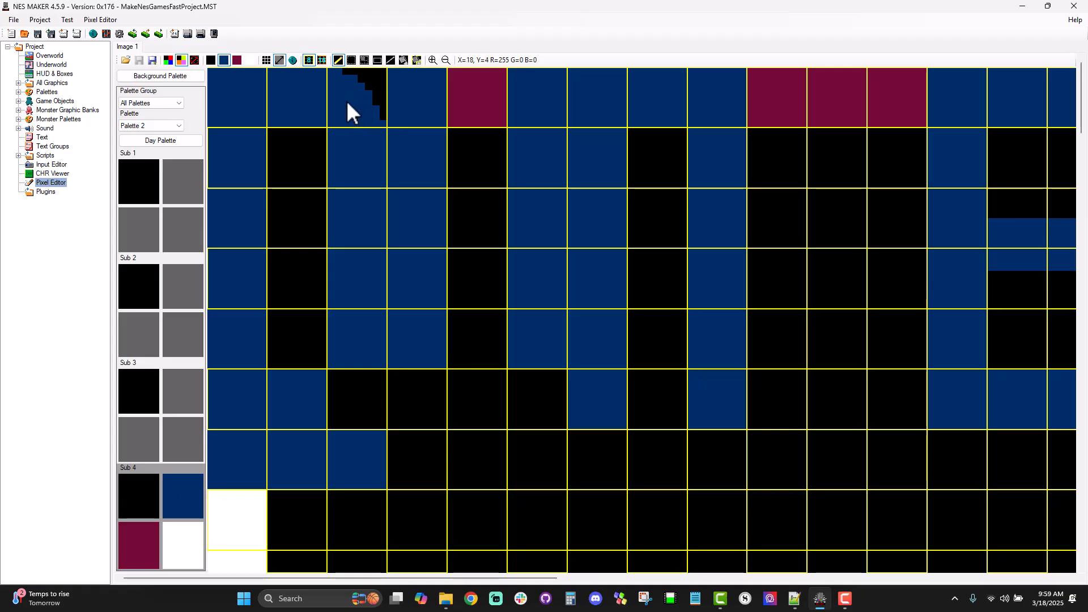
Step: Paste a vertically flipped copy of the rounded corner tile into the sixth row's third tile and hide the 8 x 8 grid
left_click(369, 61)
mouse_move(343, 83)
left_mouse_down()
mouse_move(365, 112)
mouse_move(365, 184)
left_mouse_up()
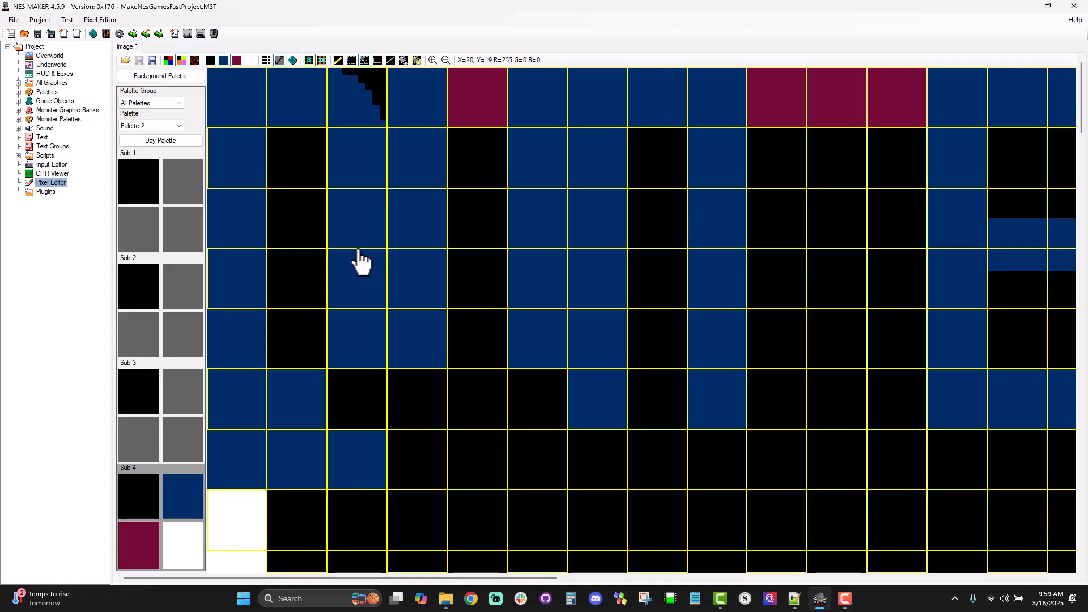
key("ctrl+v")
left_click(353, 399)
key("v")
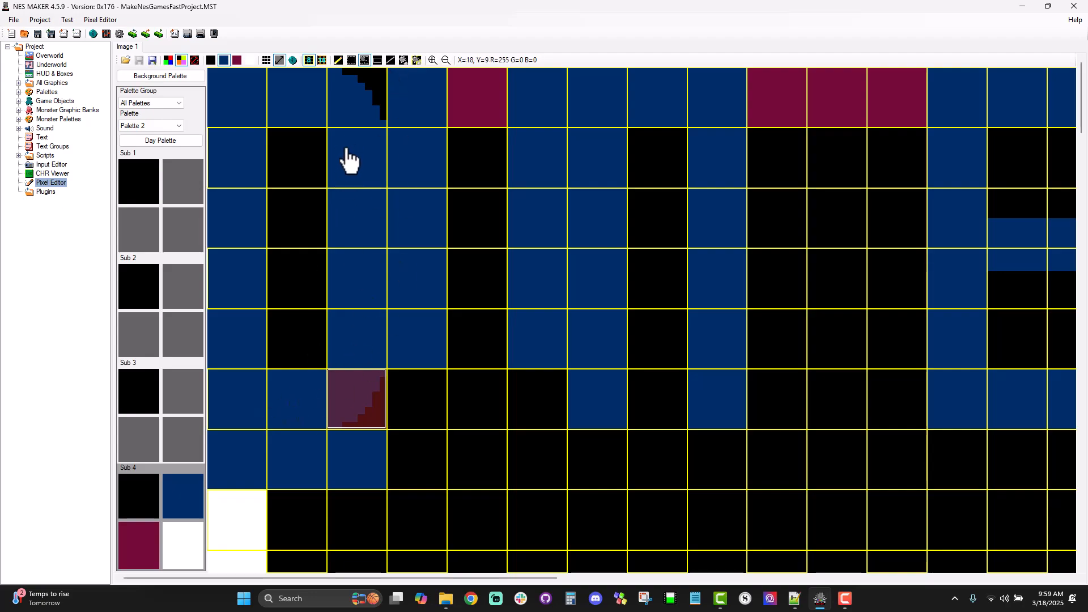
left_click(309, 61)
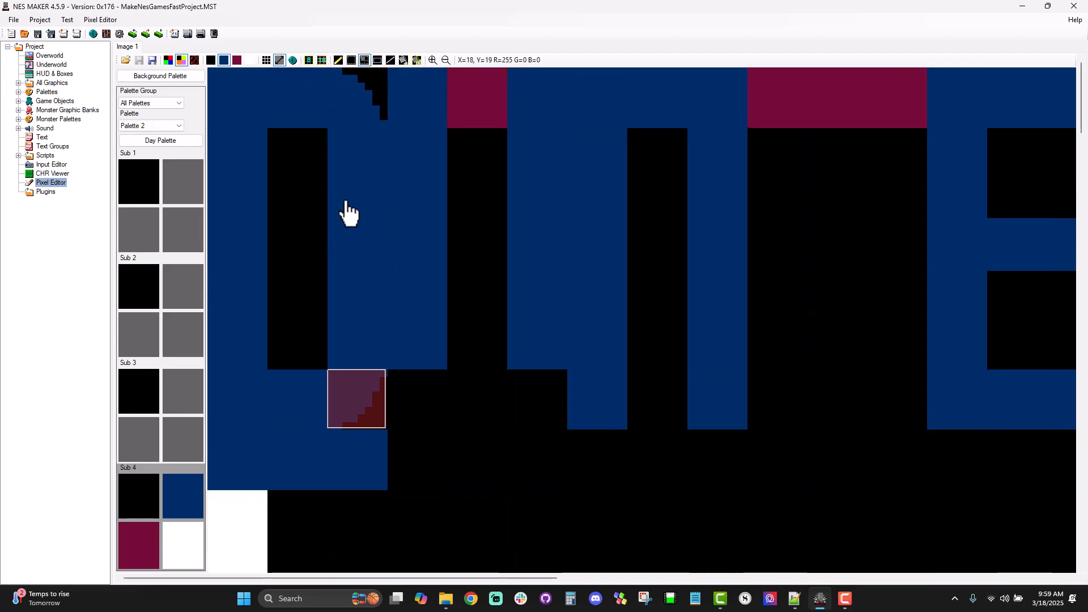
left_click(465, 180)
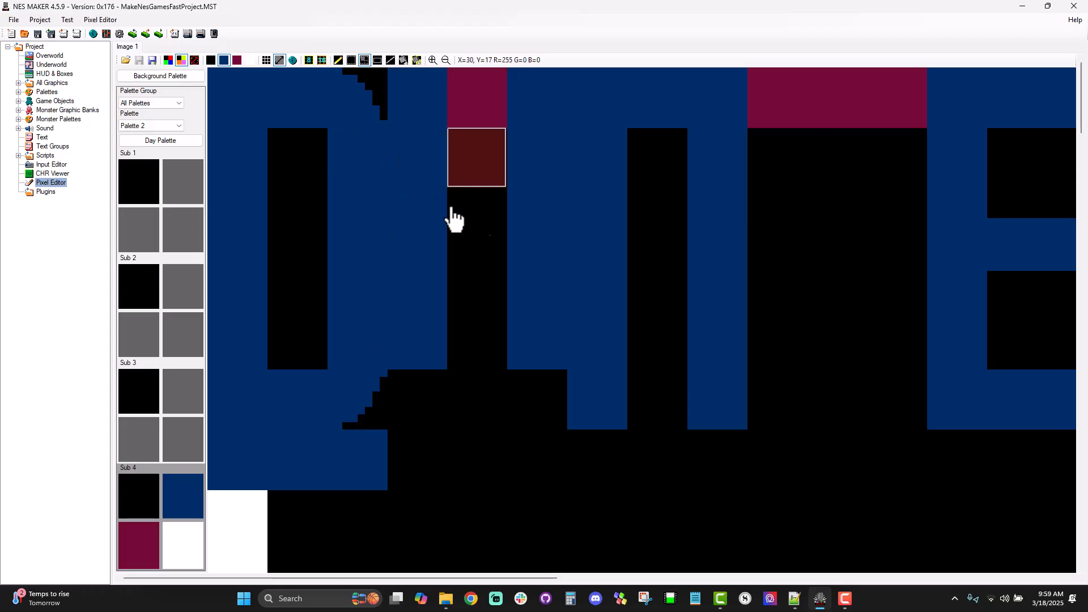
Step: Round the letter D's upper inner corner in dark blue and paste a vertically flipped copy at its lower inner corner
left_click(309, 61)
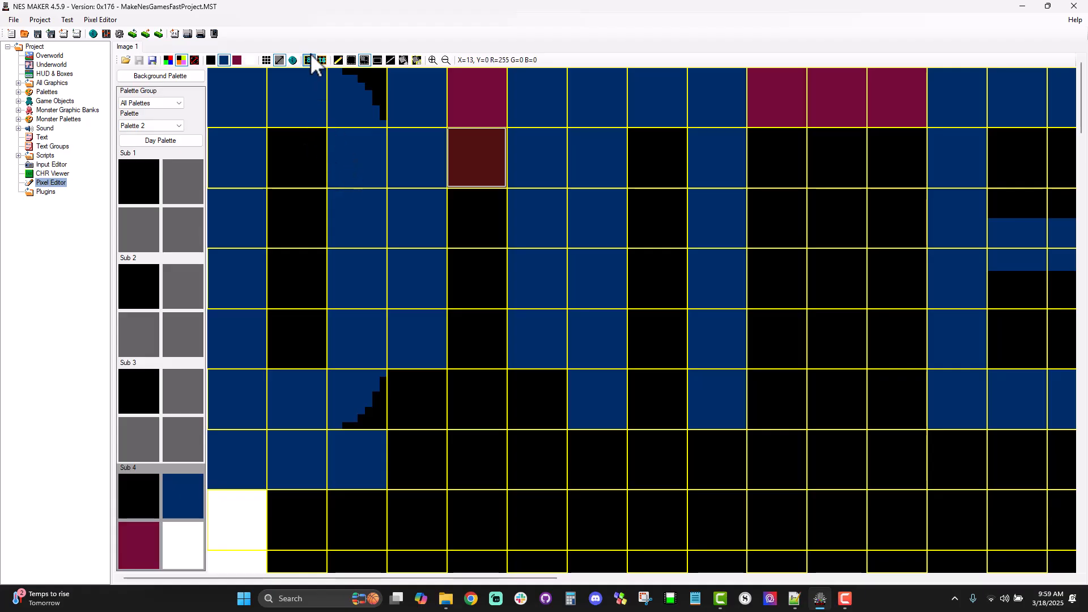
left_click(339, 61)
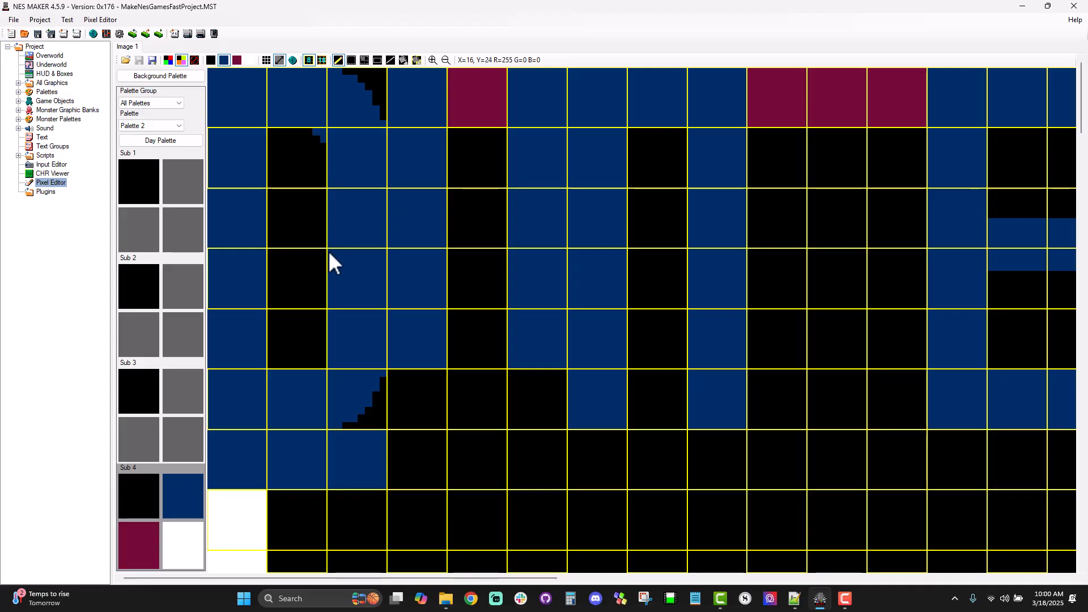
left_click(364, 60)
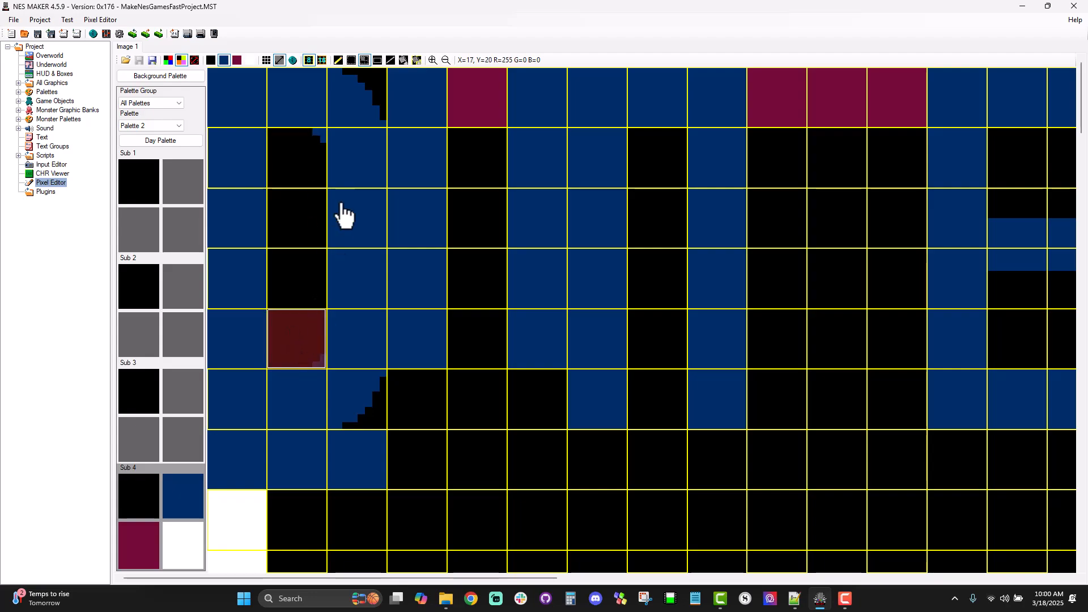
left_click(307, 60)
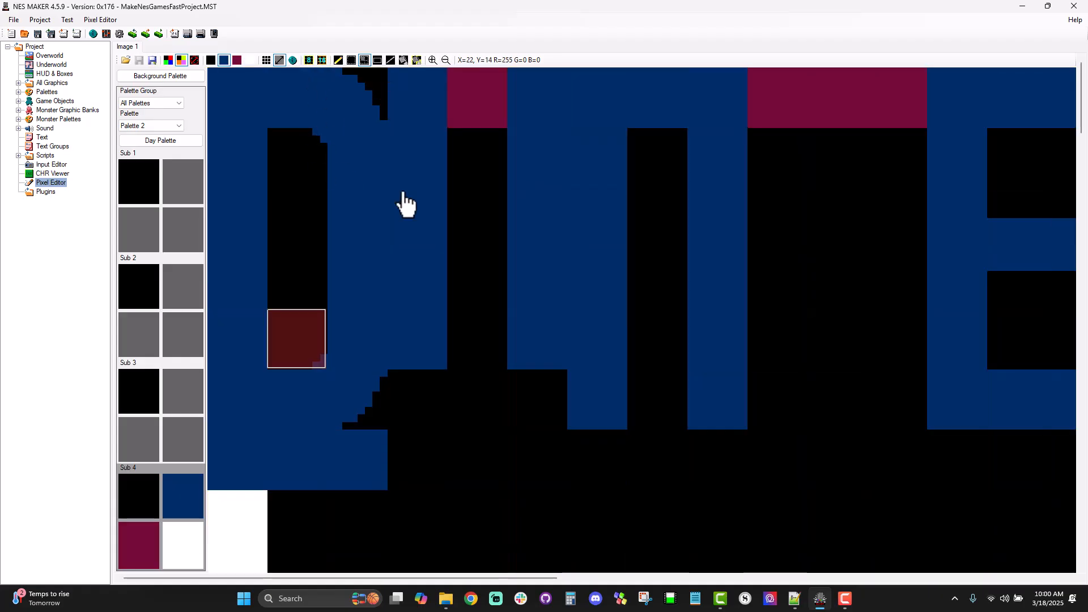
left_click(542, 264)
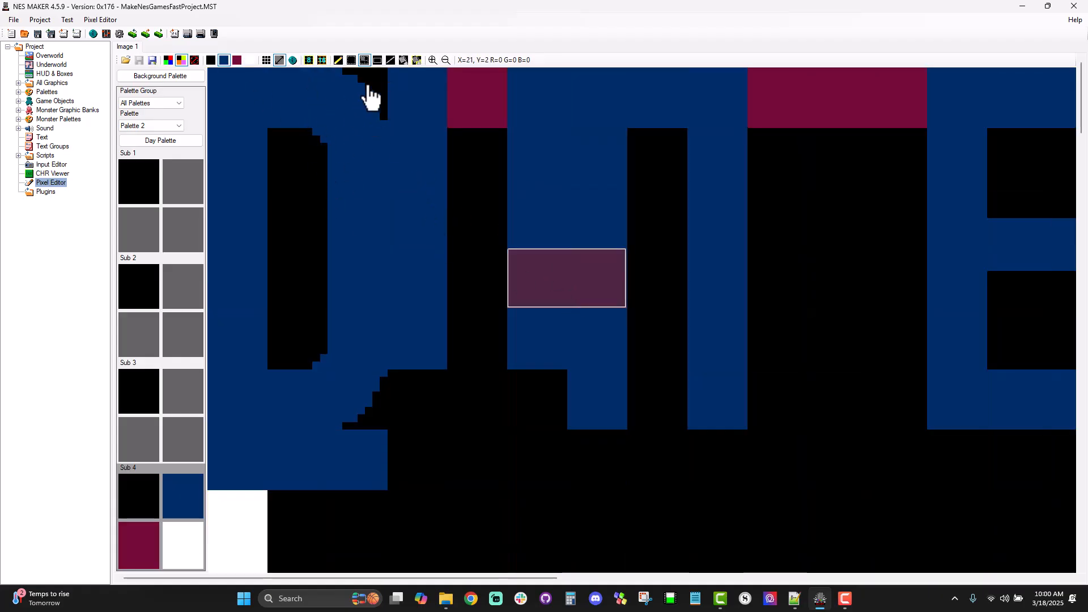
Step: Show the 8 x 8 grid and trace the letter D's upper outer curve with white pixels
left_click(321, 60)
left_click(326, 61)
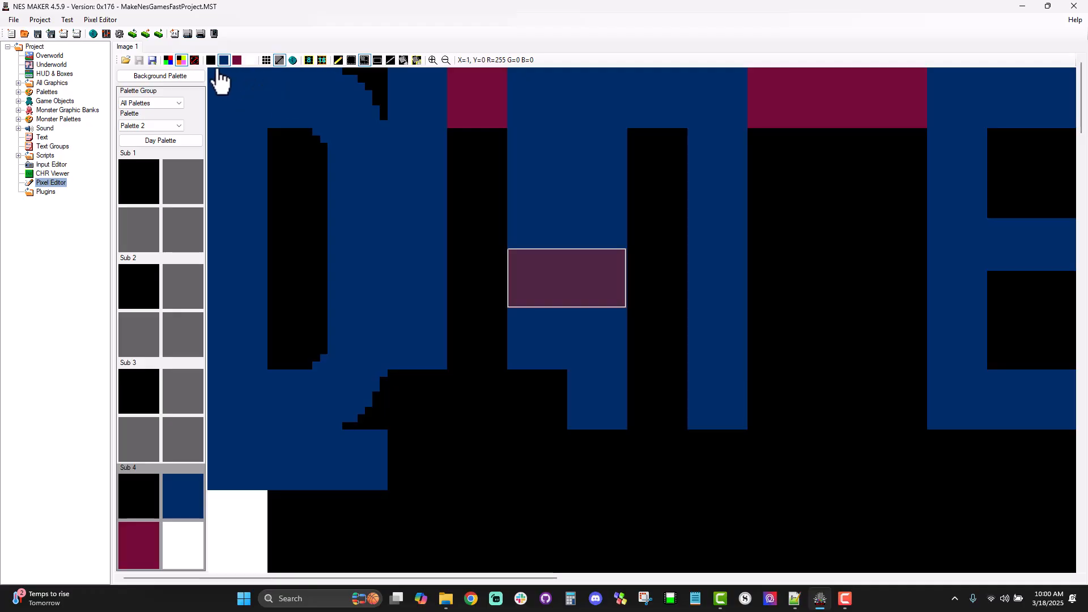
left_click(318, 61)
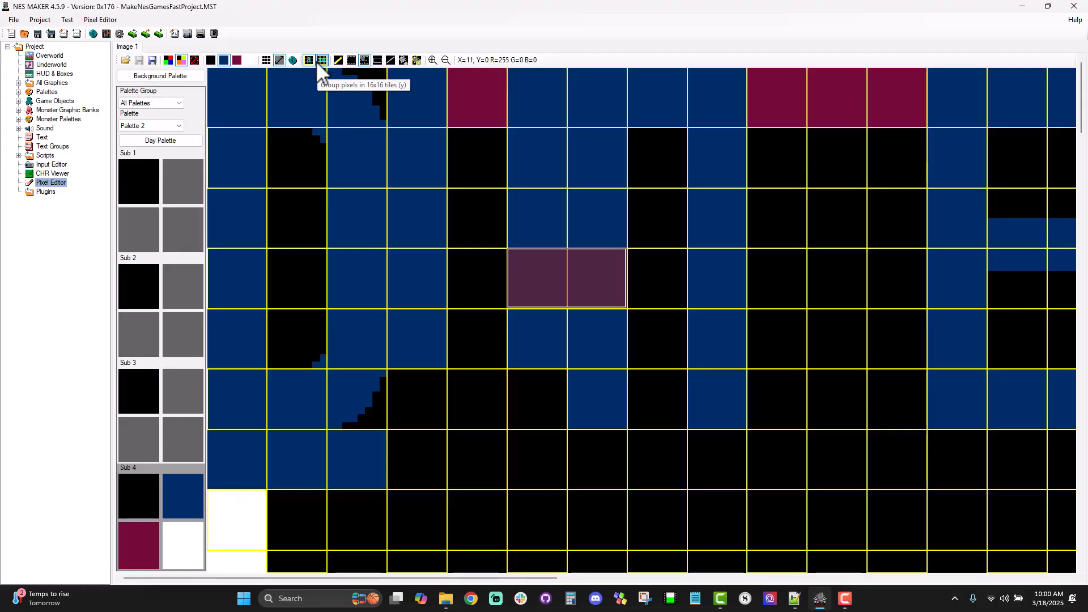
left_click(319, 62)
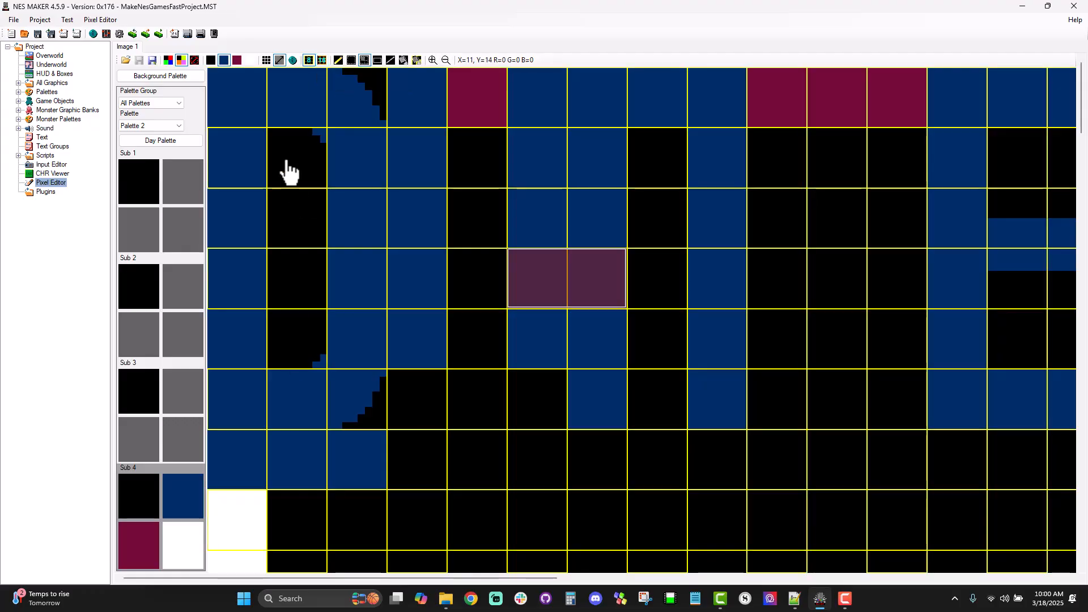
left_click(179, 549)
left_click(338, 60)
left_click(335, 70)
left_click(352, 76)
mouse_move(366, 93)
left_mouse_down()
mouse_move(379, 122)
mouse_move(383, 322)
left_mouse_up()
Step: Draw straight white outlines down the letter D's outer edge to the sixth row and along its top edge
left_click(389, 59)
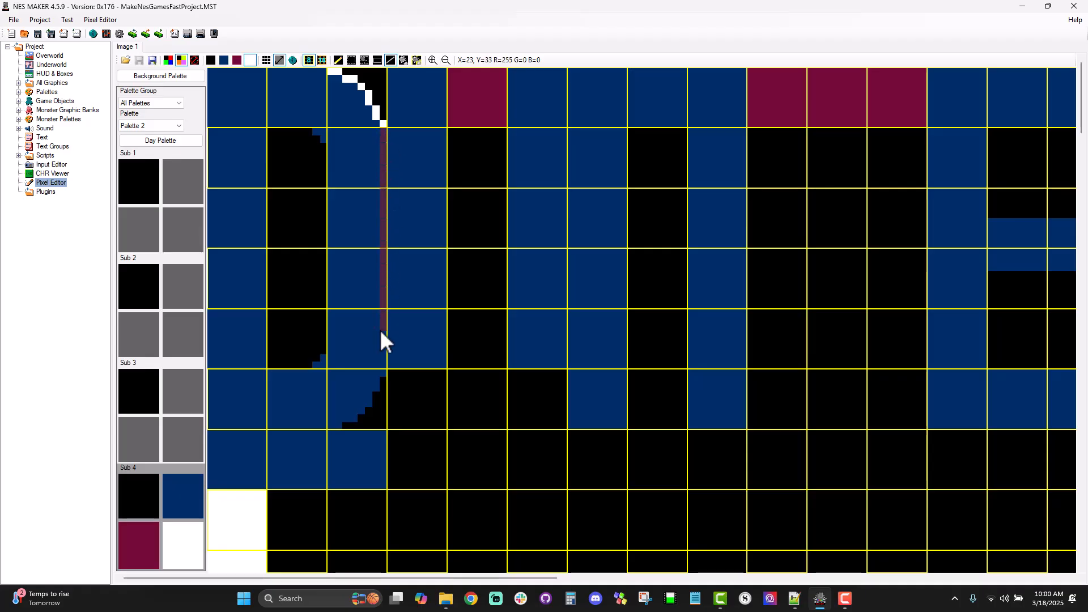
left_click_drag(386, 369, 386, 369)
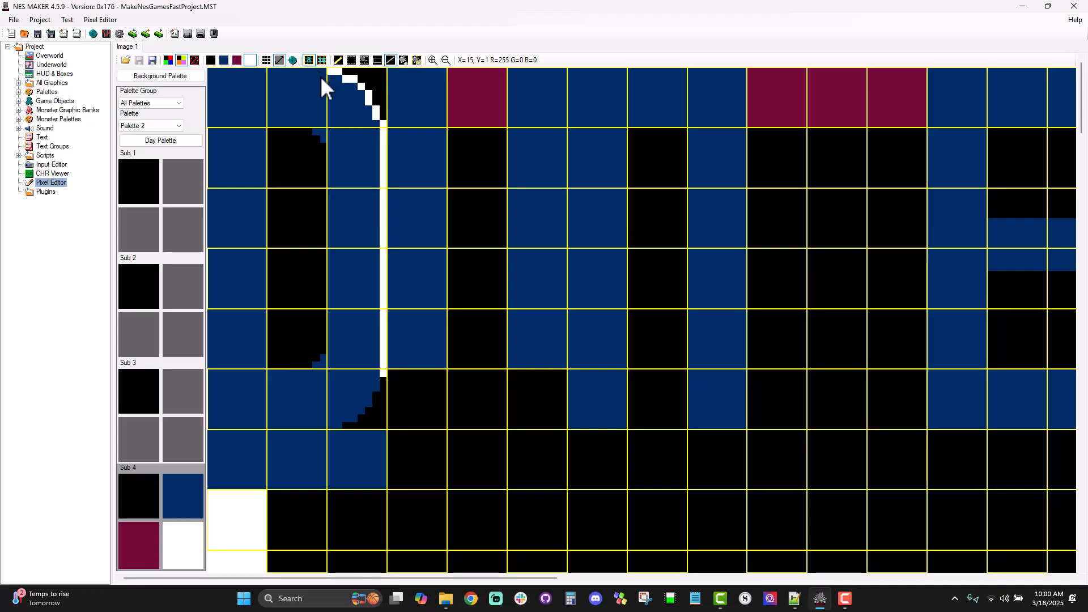
left_click_drag(328, 69, 214, 73)
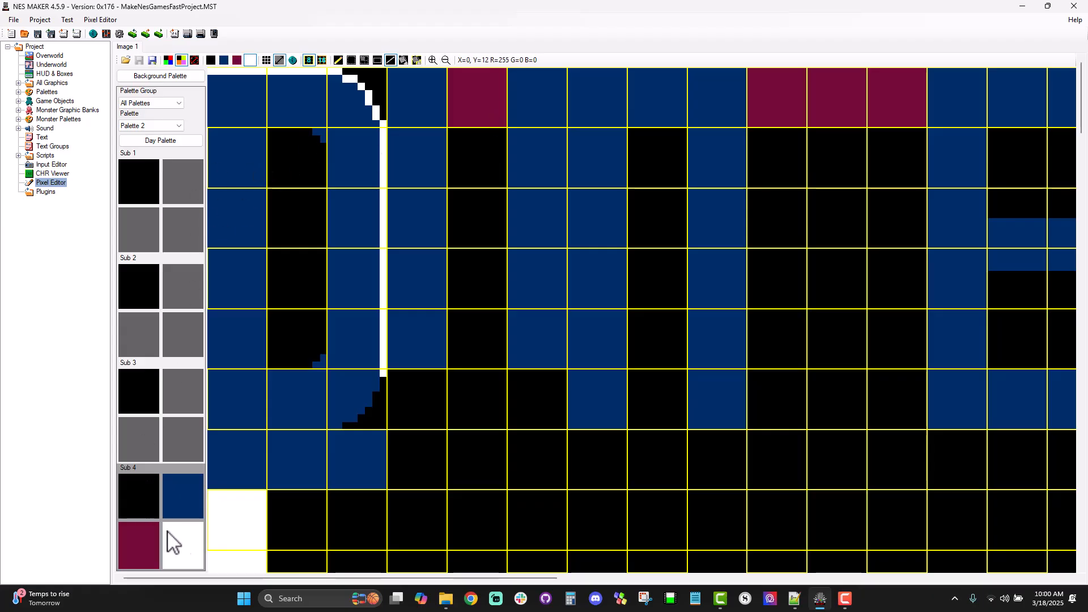
Step: Set Sub 4's third colour to dark blue 02 and its second colour to lighter blue 12
left_click(143, 535)
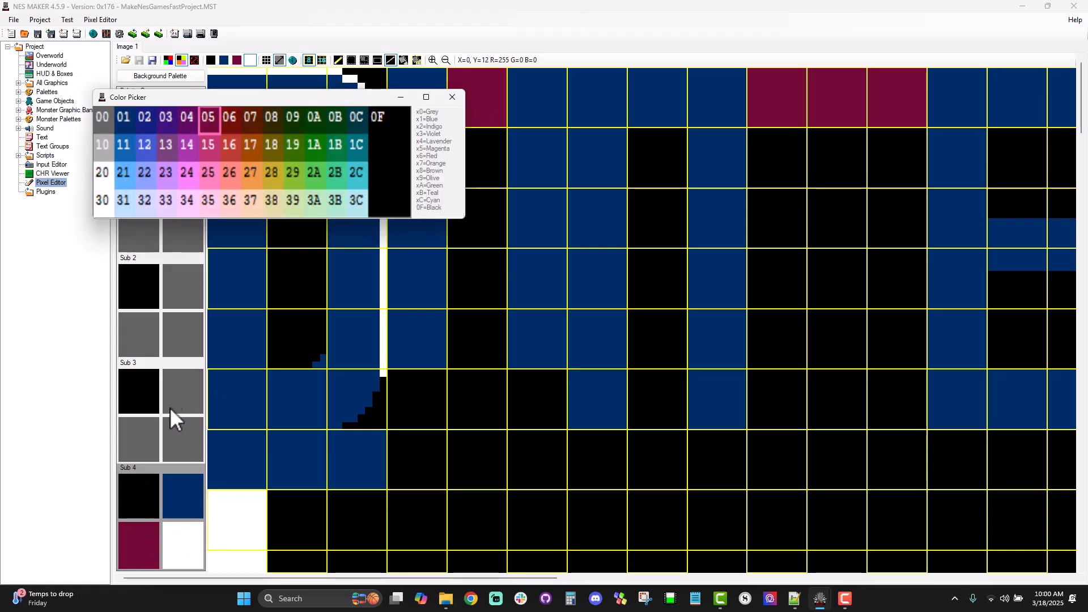
left_click(143, 119)
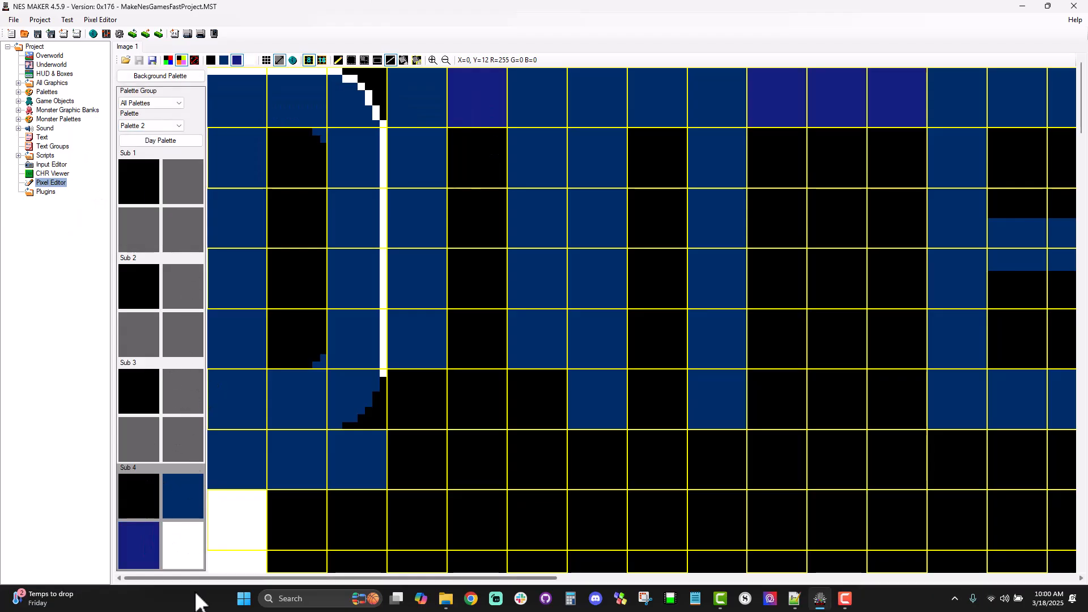
left_click(177, 508)
left_click(161, 161)
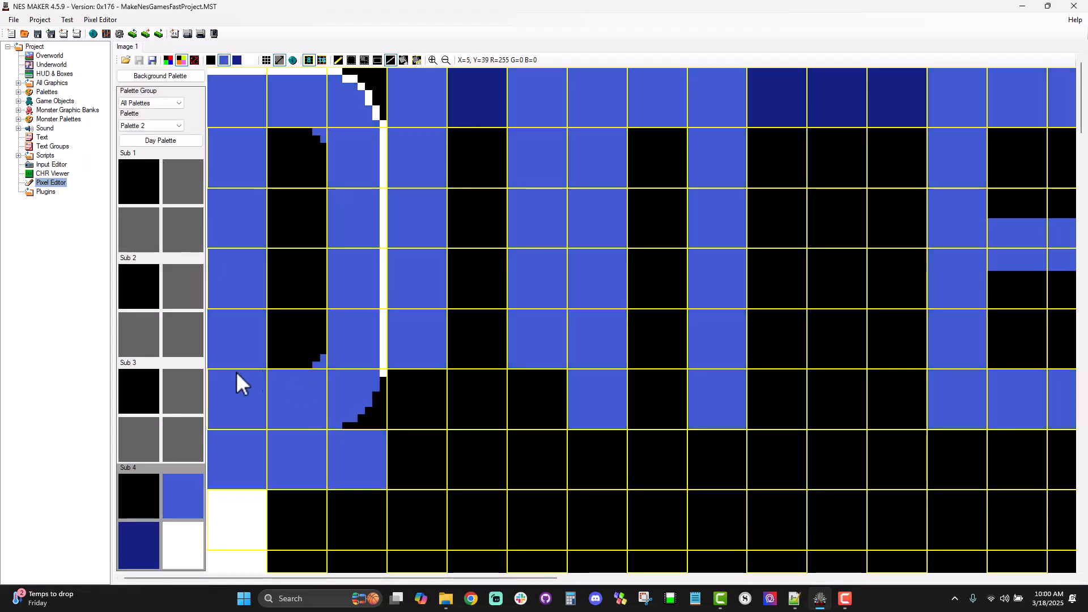
Step: Outline the letter D's left and bottom edges in dark blue and its stem's inner edge in white, checking it without the grids
left_click(143, 566)
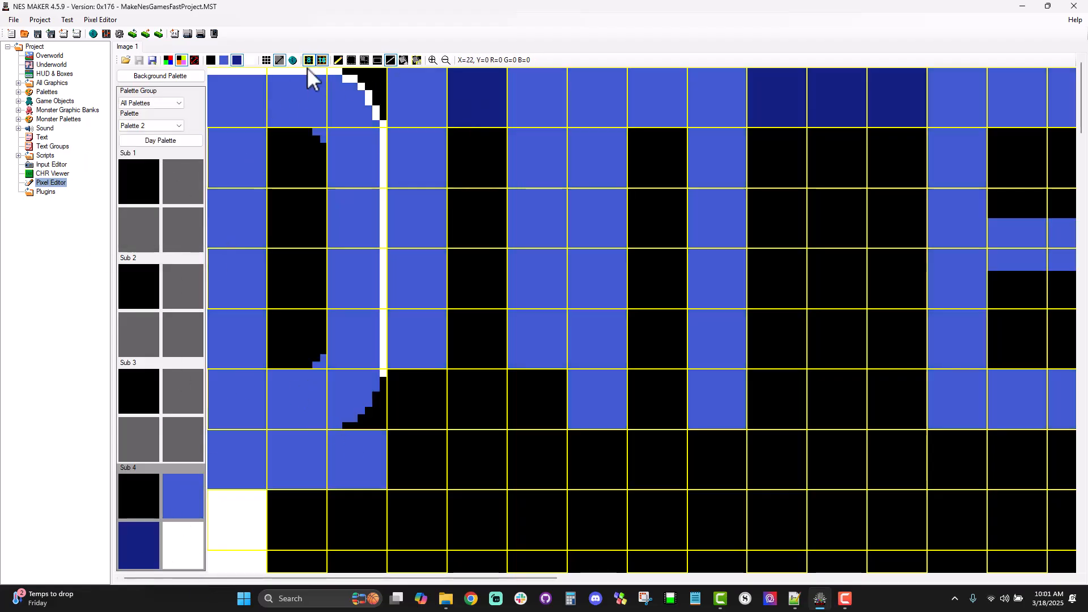
mouse_move(212, 79)
left_mouse_down()
mouse_move(223, 419)
mouse_move(213, 423)
mouse_move(337, 429)
left_mouse_up()
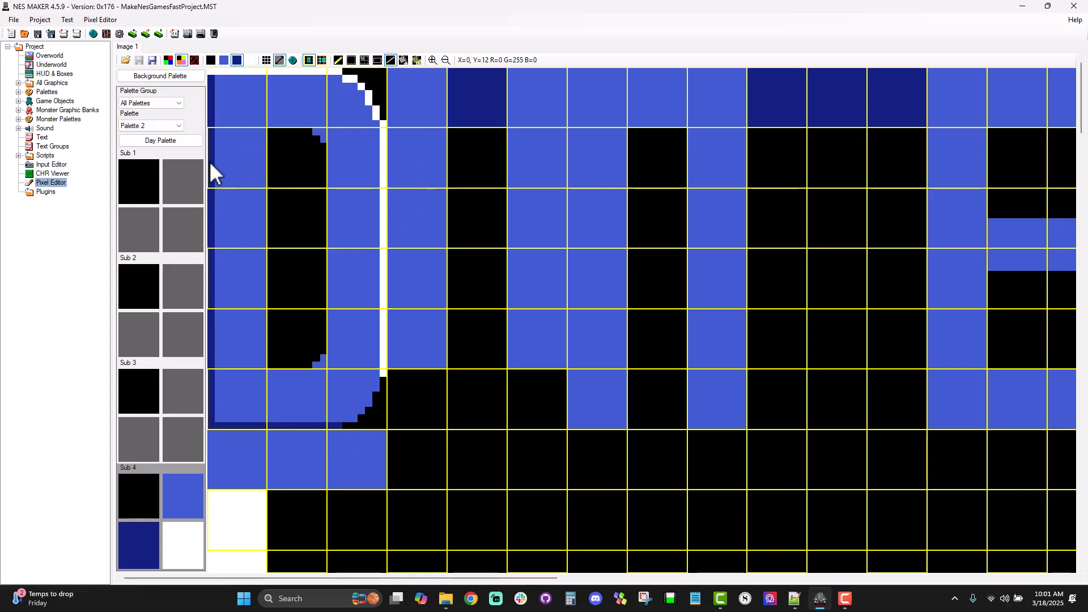
left_click(196, 550)
left_click_drag(266, 132, 264, 362)
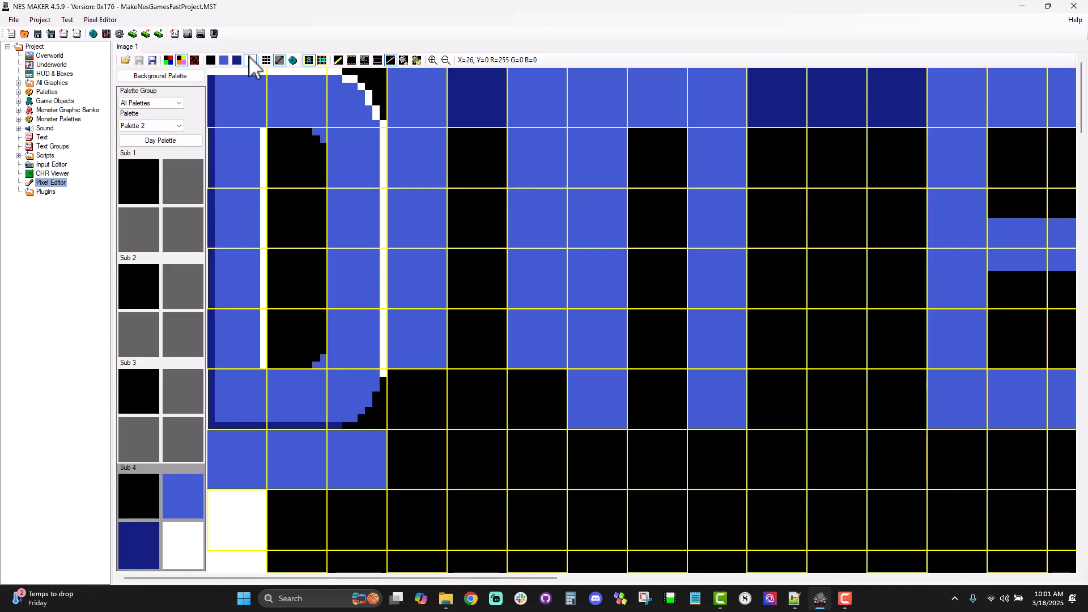
left_click(307, 60)
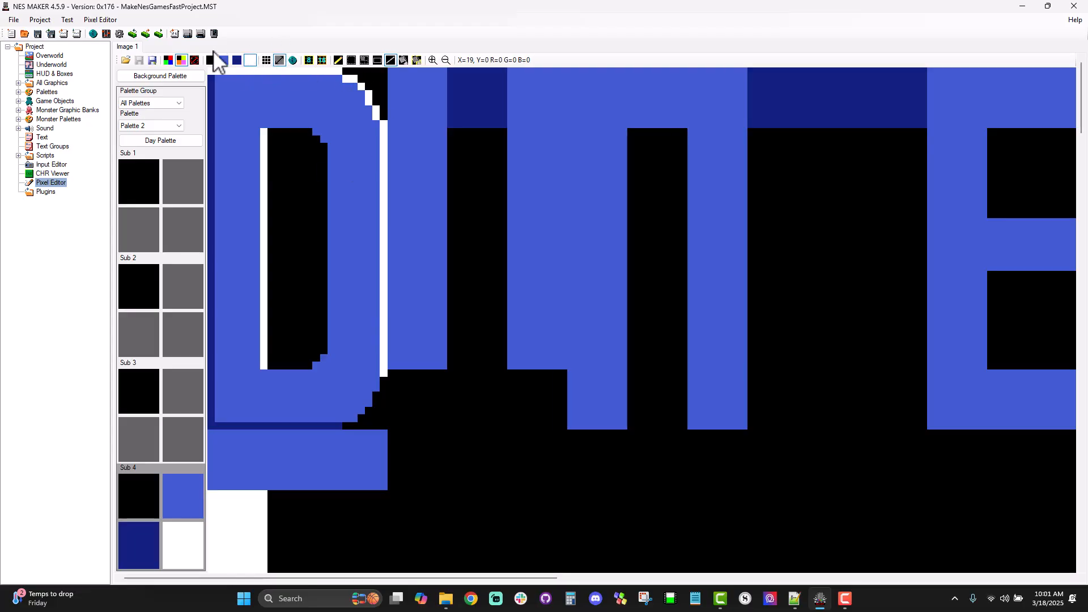
left_click(309, 60)
left_click(309, 59)
left_click(320, 60)
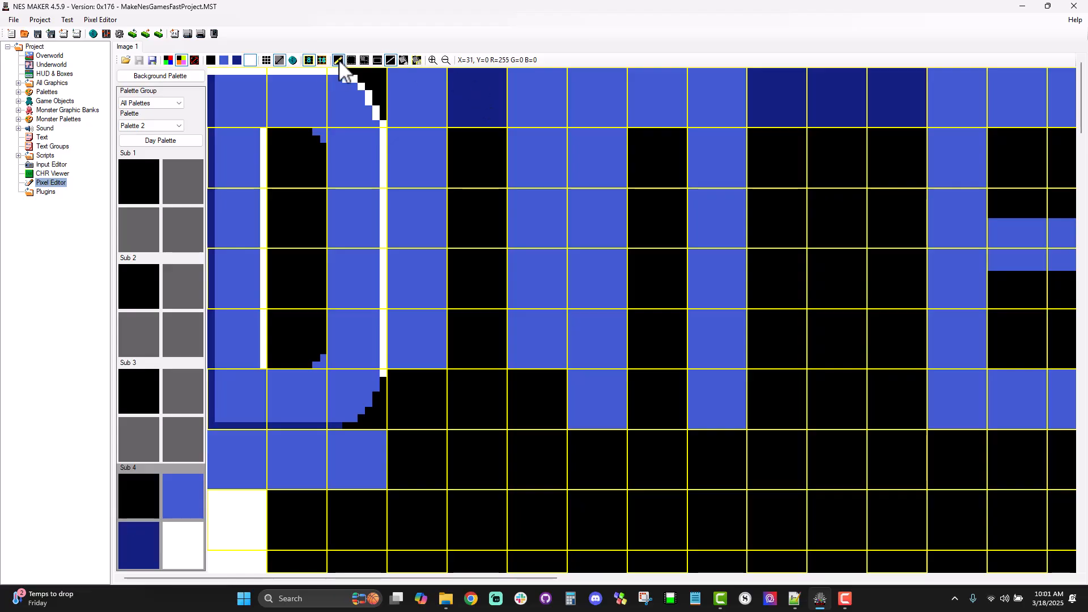
Step: Fill the dark blue tile between the tops of the letter U's stems with black
left_click(211, 60)
left_click(375, 62)
left_click_drag(449, 69, 507, 142)
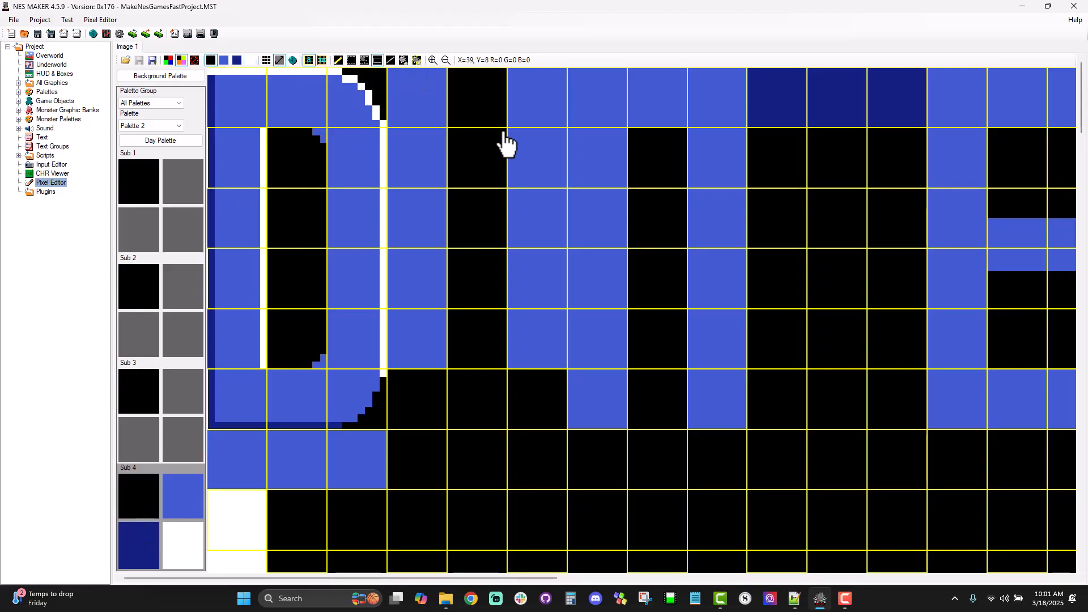
Step: Recolour Sub 4's dark blue third colour, trying red 06 without the grid and settling on purple 04
left_click(139, 547)
left_click(258, 146)
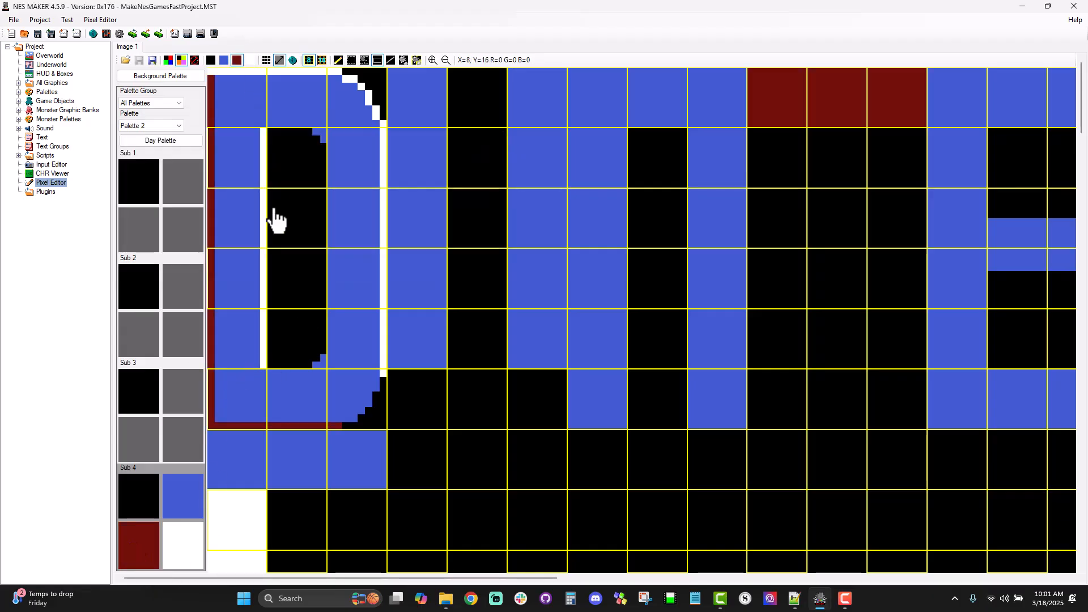
left_click(309, 61)
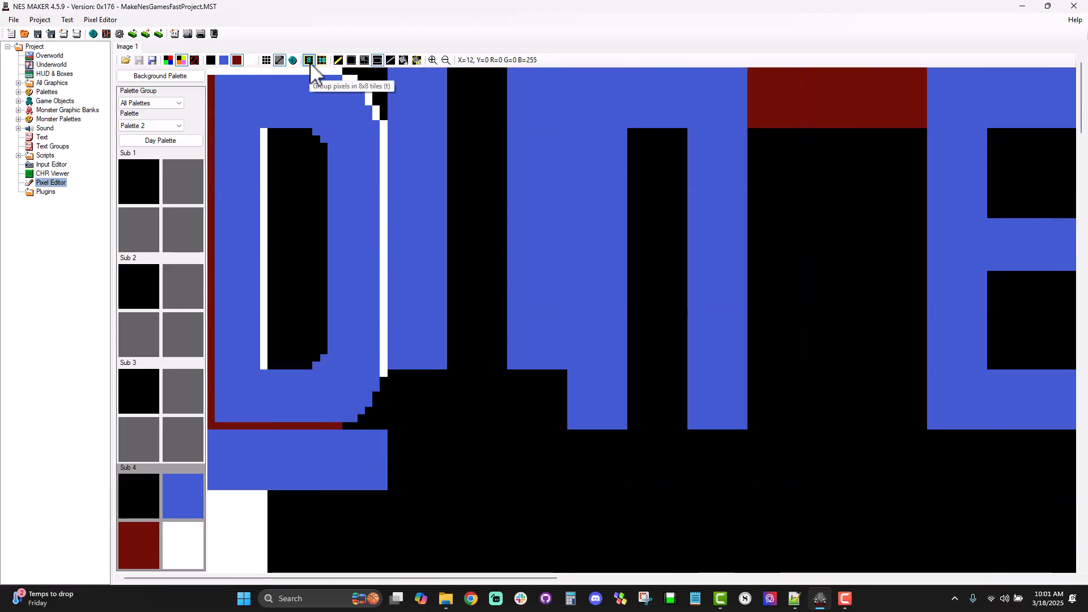
left_click(310, 63)
left_click(135, 560)
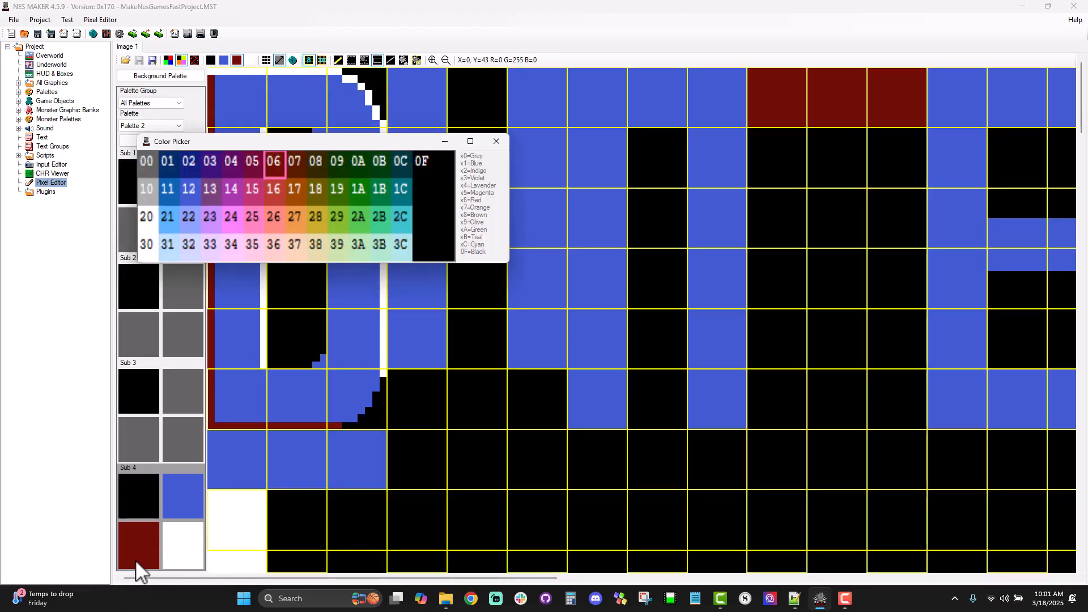
left_click(233, 159)
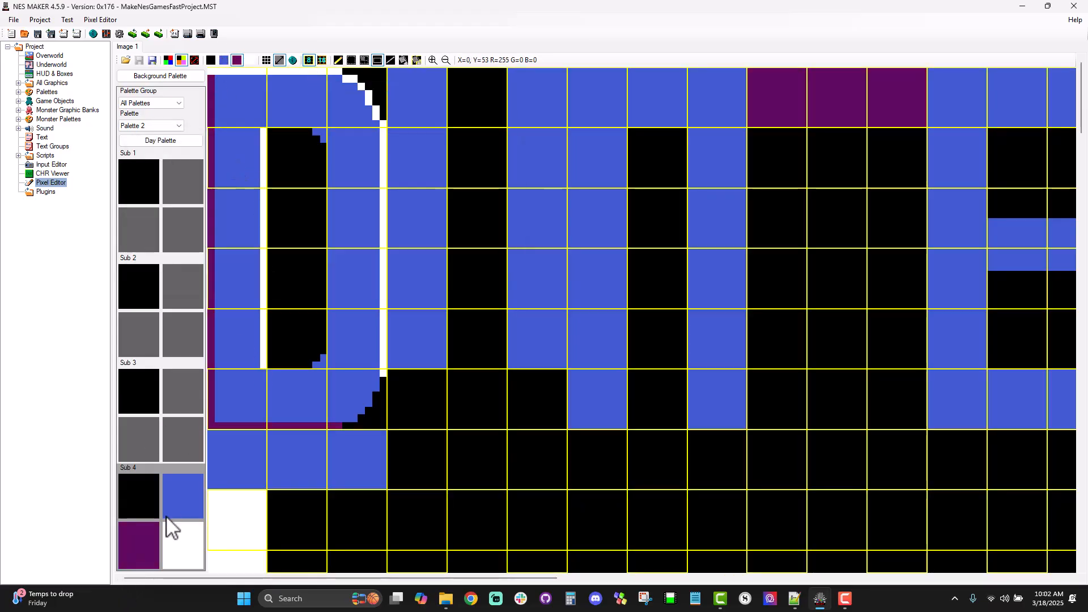
Step: Try 28 and 26 in place of Sub 4's white and 02 in place of its lighter blue
left_click(173, 560)
left_click(205, 106)
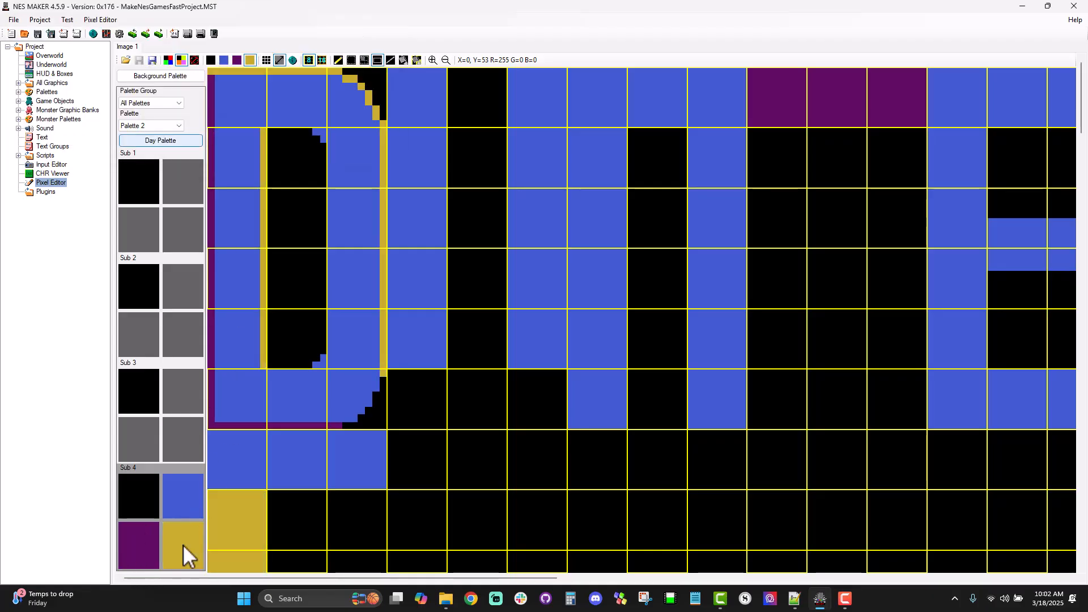
left_click(189, 529)
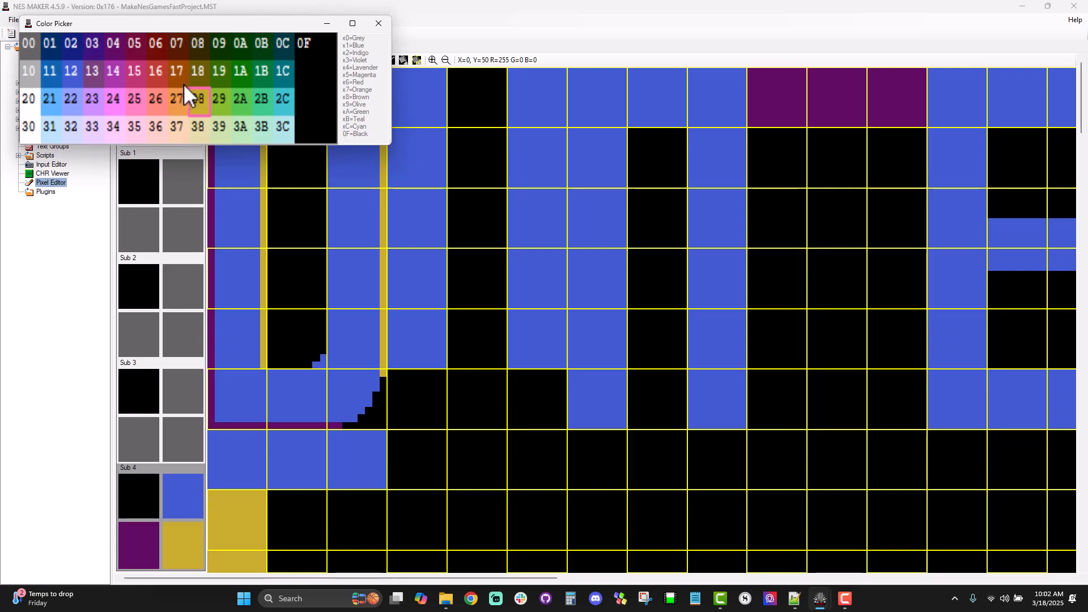
left_click(159, 125)
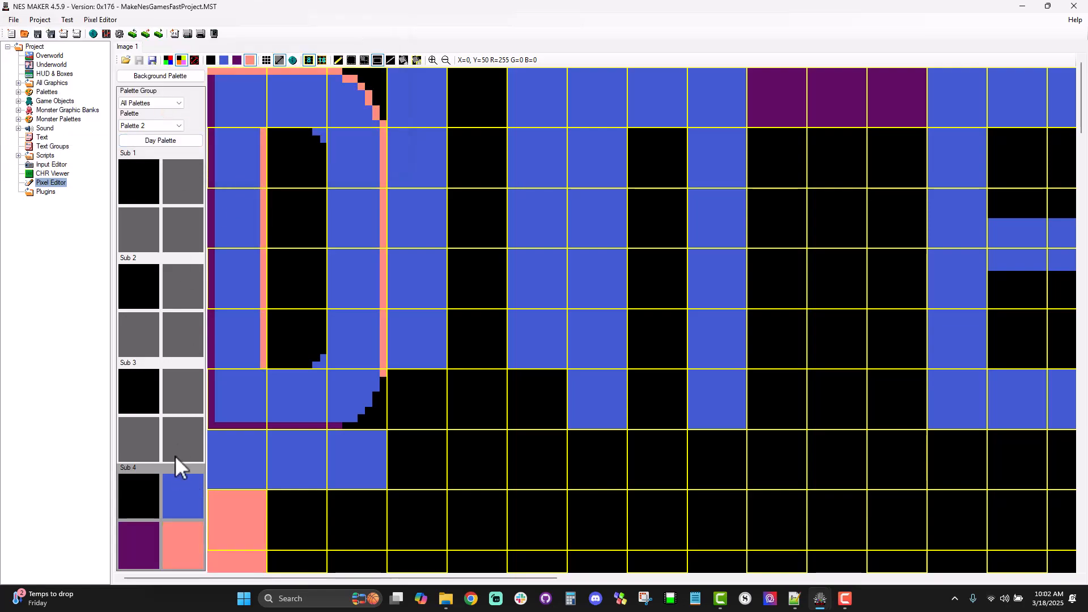
left_click(201, 473)
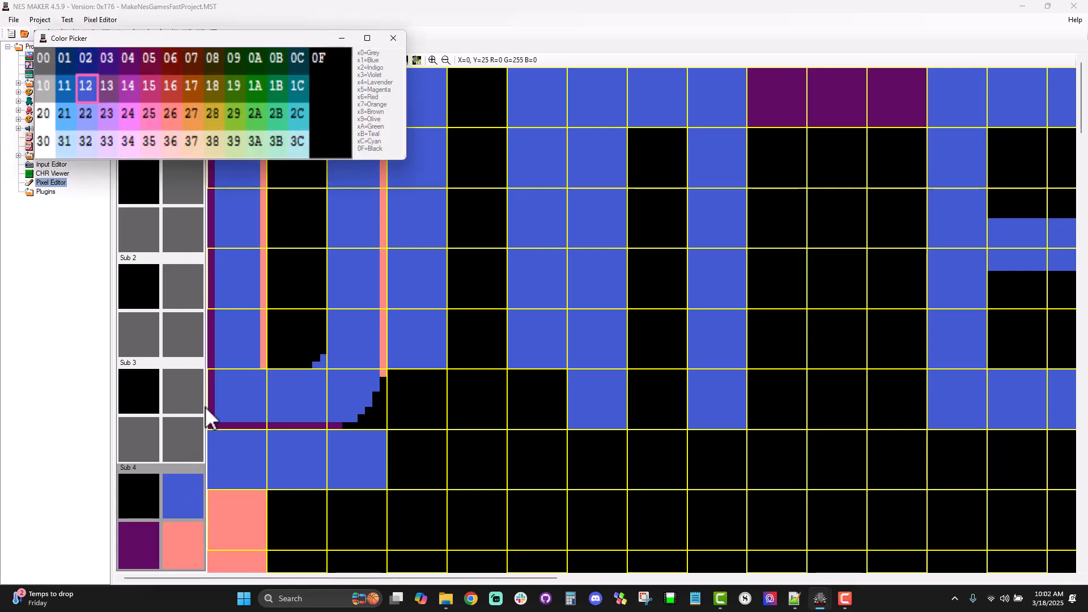
left_click(88, 58)
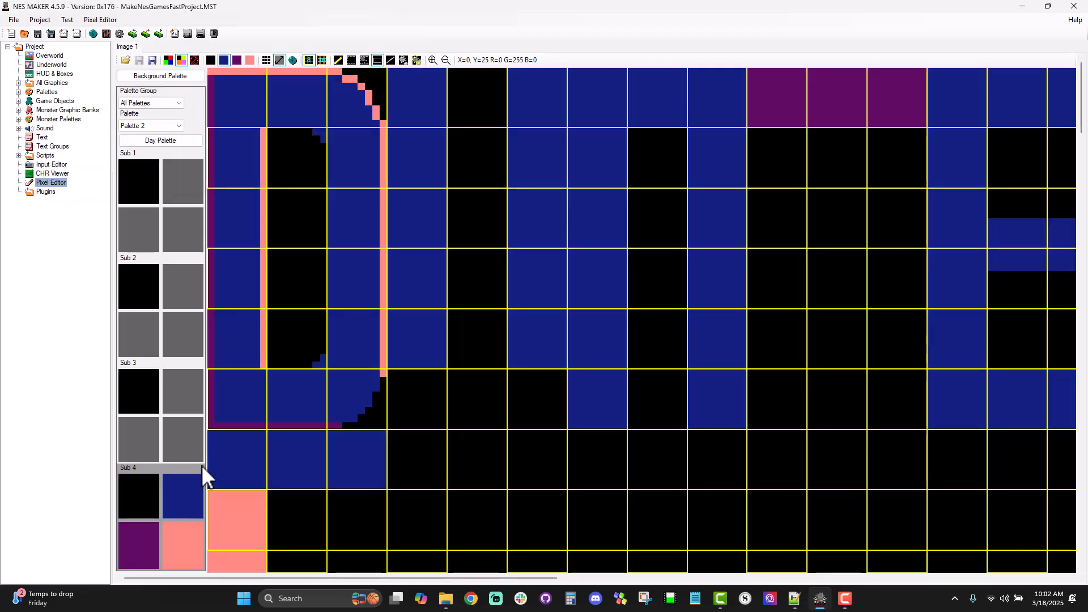
Step: Set Sub 4's fourth colour back to white 30 and its second colour back to blue 12
left_click(172, 533)
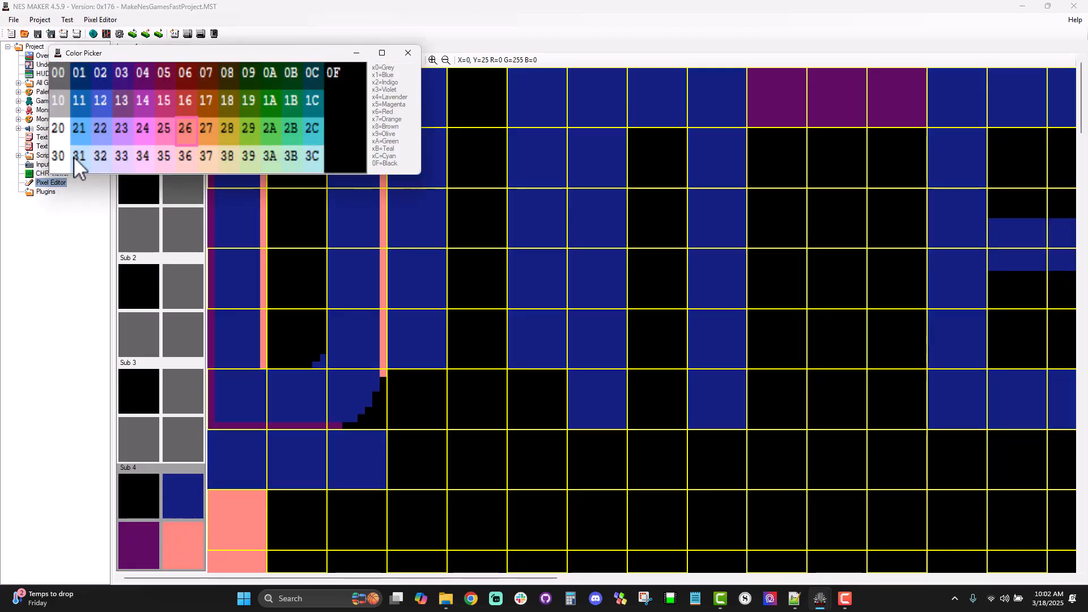
left_click(57, 166)
left_click(170, 488)
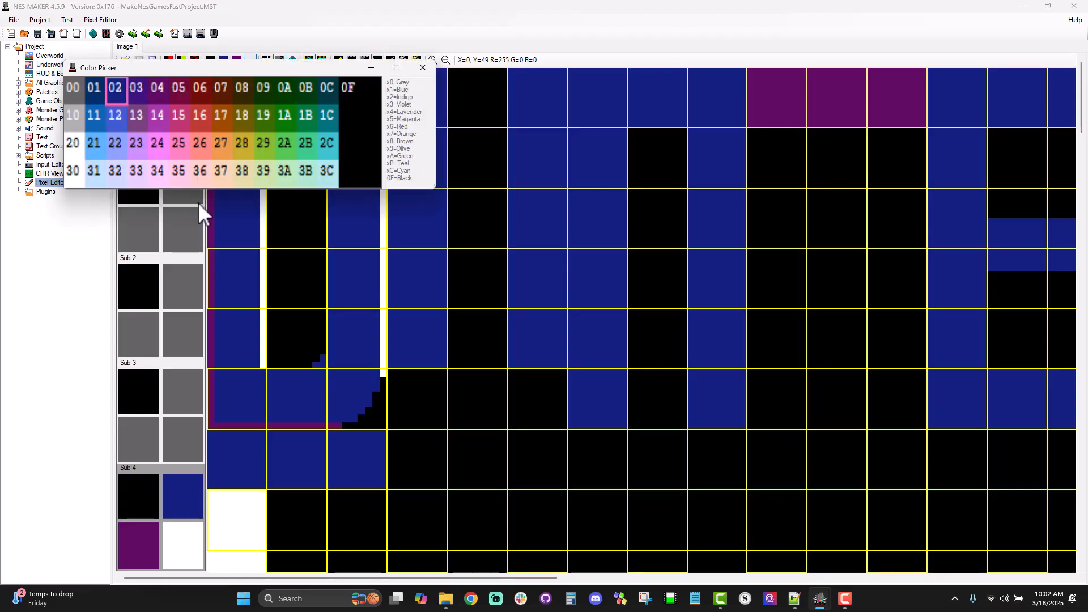
left_click(117, 130)
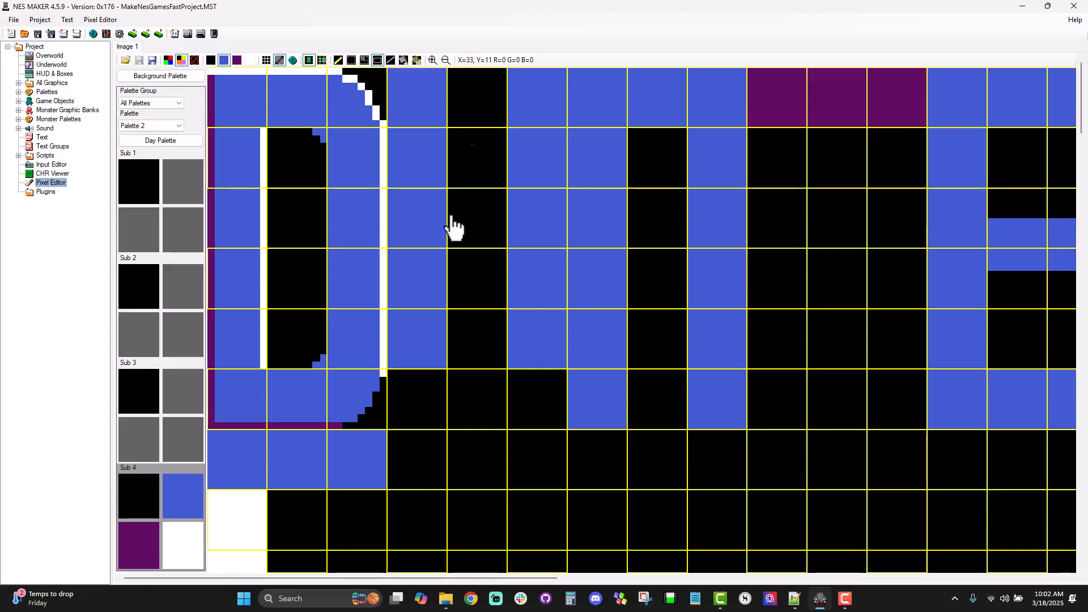
Step: Copy the letter D's rounded upper corner tile and paste it vertically flipped below the U's second stem in the sixth row
left_click(364, 60)
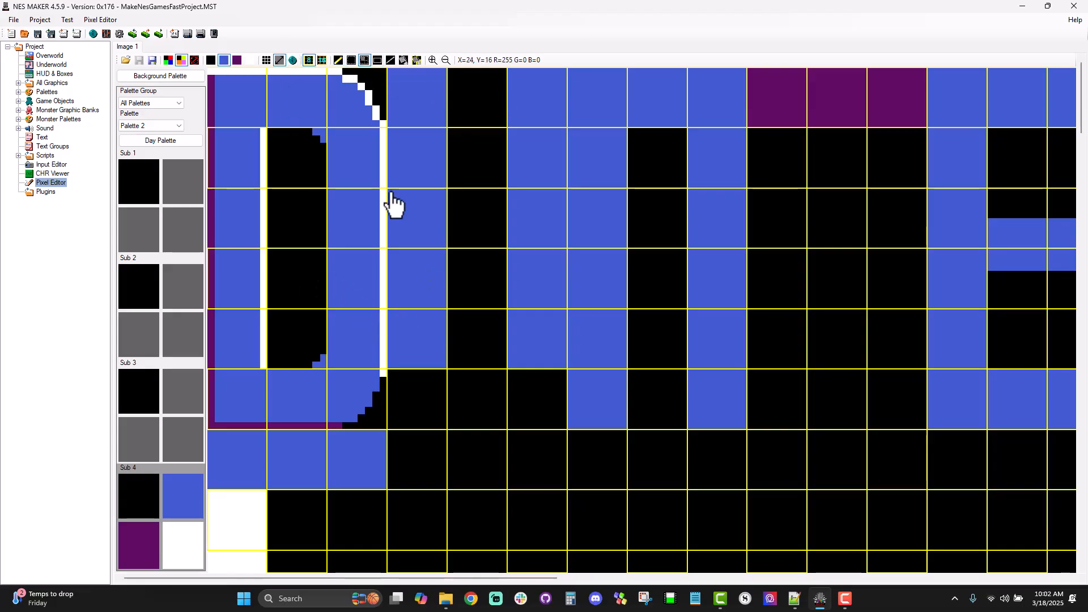
left_click(343, 95)
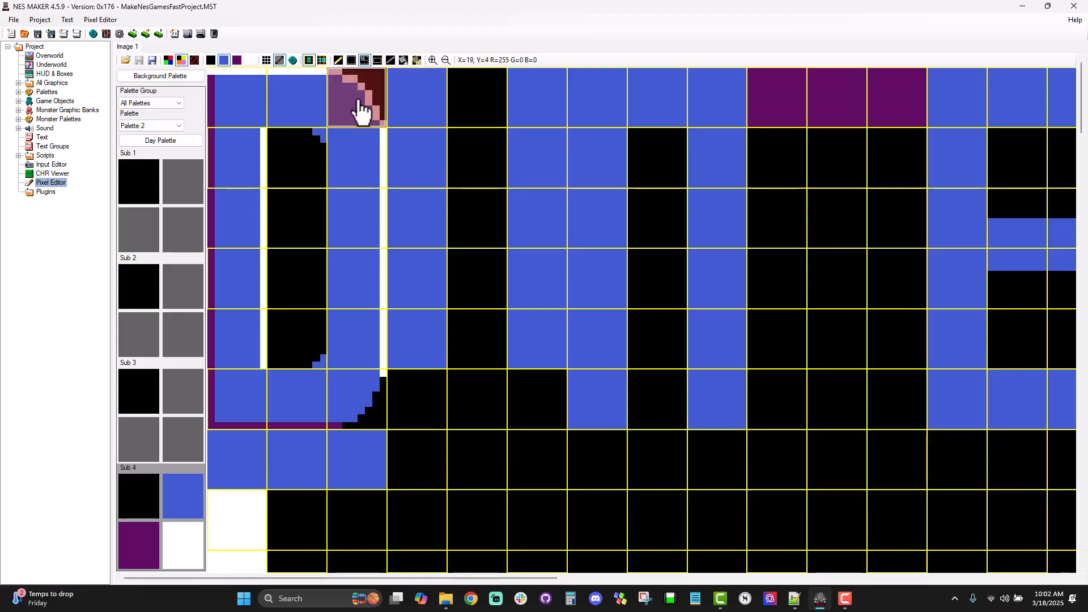
left_click(358, 101)
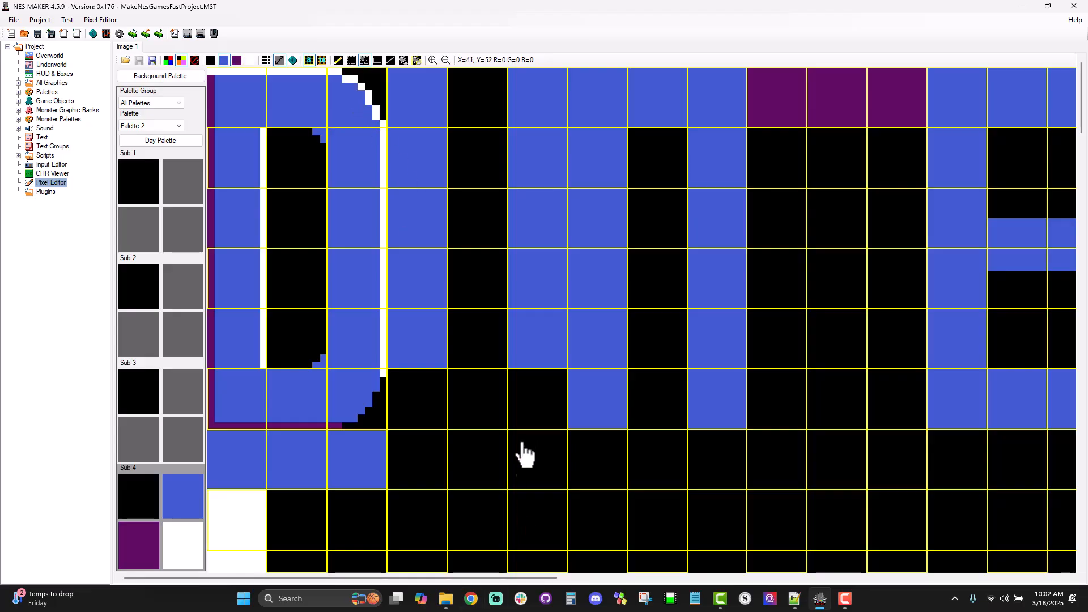
left_click(523, 400)
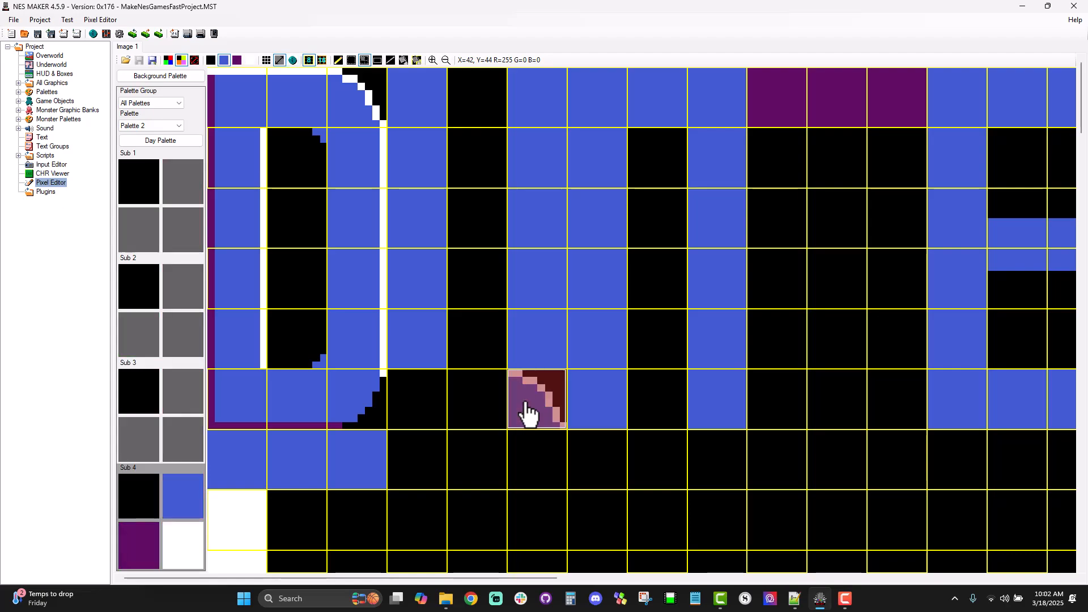
key("v")
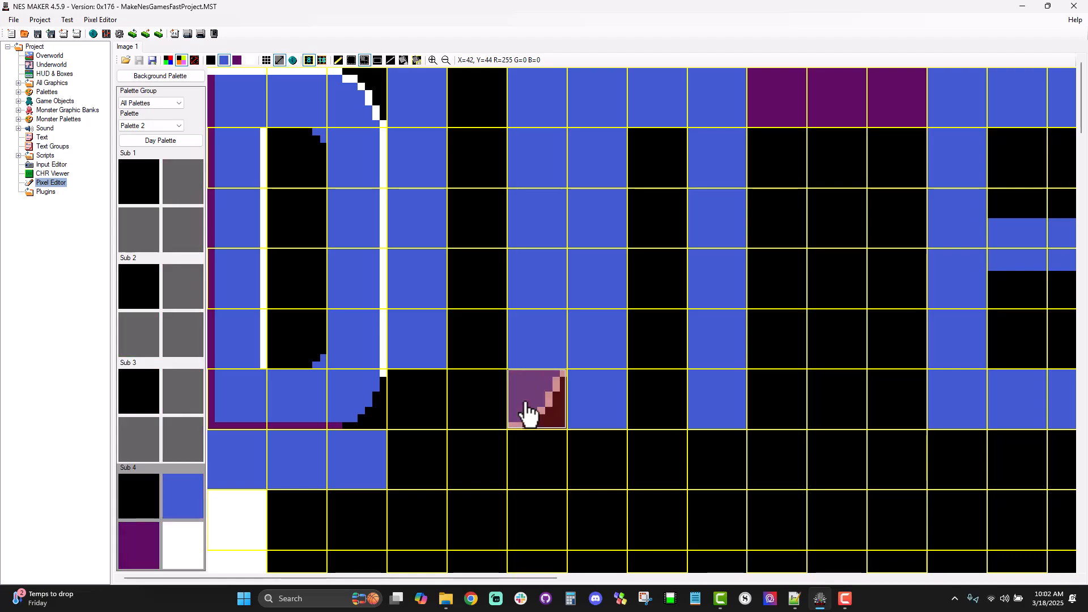
Step: Paste another corner tile copy below the U's first stem in the sixth row, flipped horizontally and vertically
left_click(418, 398)
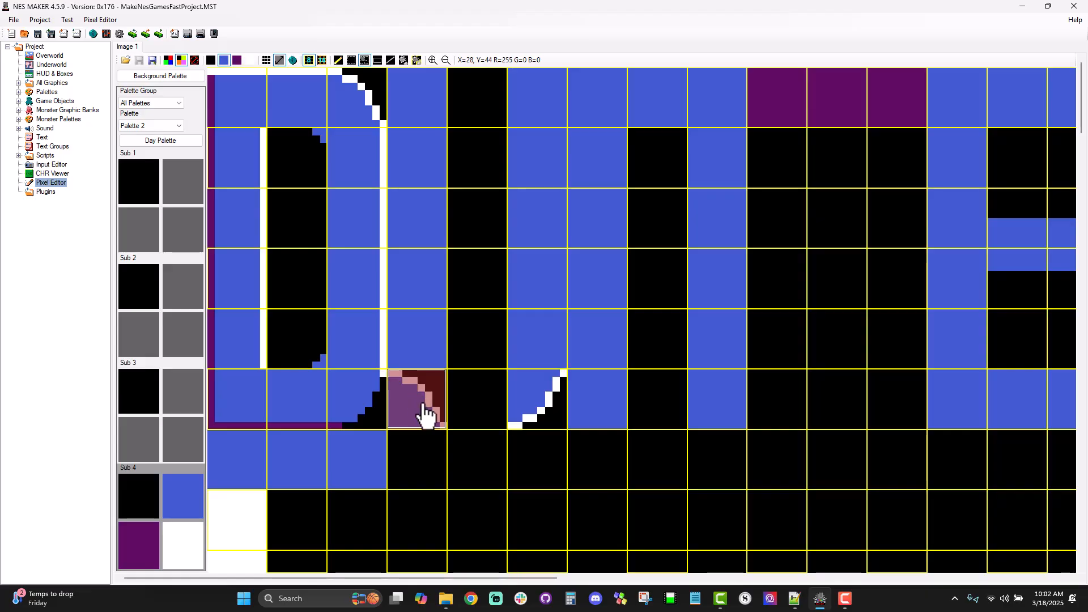
key("h")
key("v")
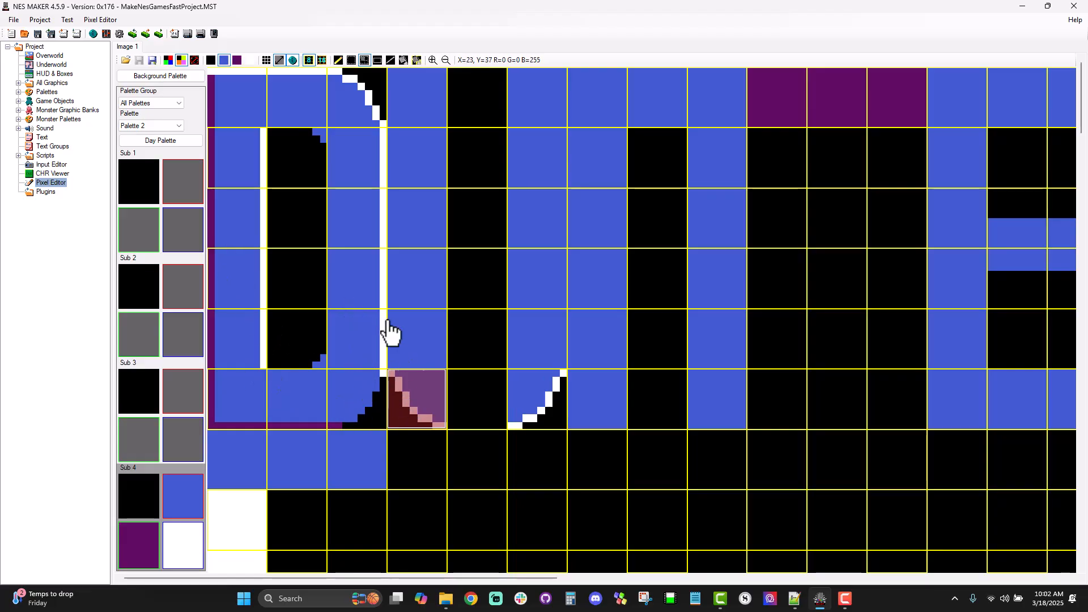
left_click(338, 60)
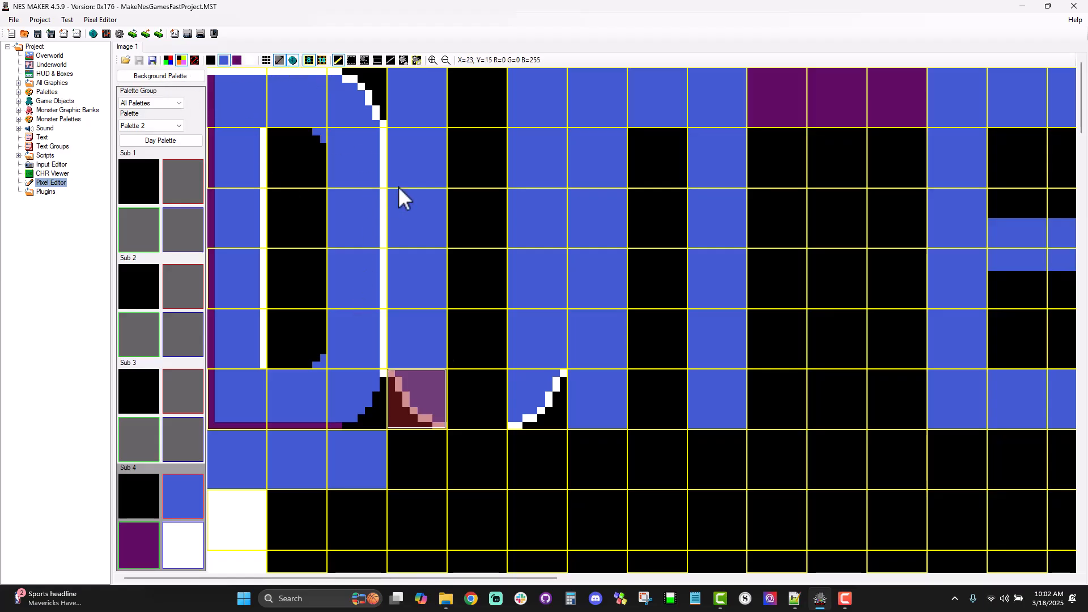
left_click(364, 59)
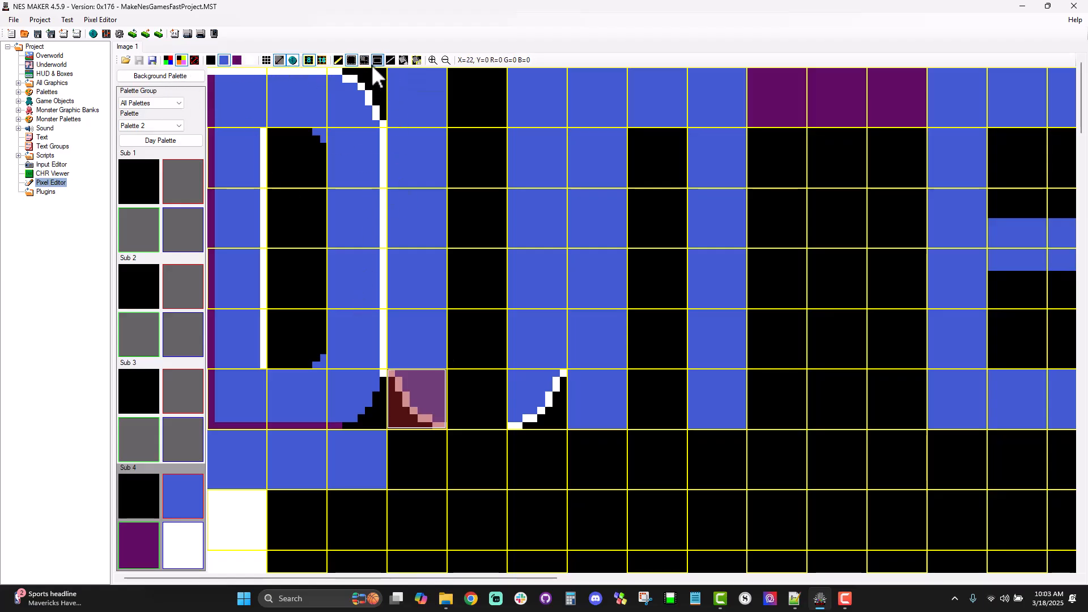
left_click(452, 105)
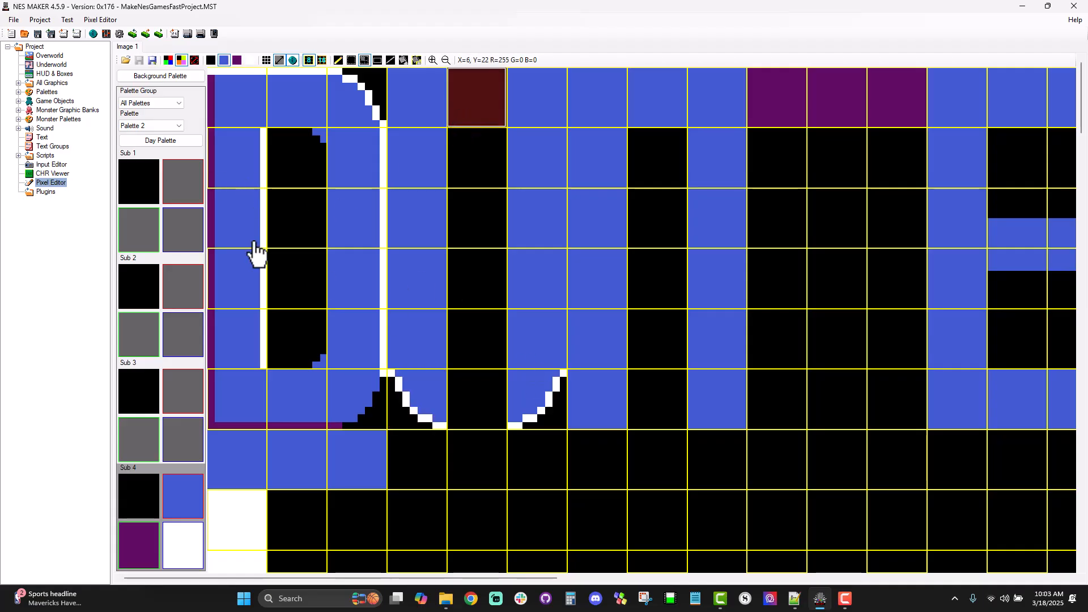
Step: Draw a straight purple outline down the letter U's left outer edge to the end of the fifth row
left_click(237, 60)
left_click(390, 59)
left_click_drag(389, 73, 392, 365)
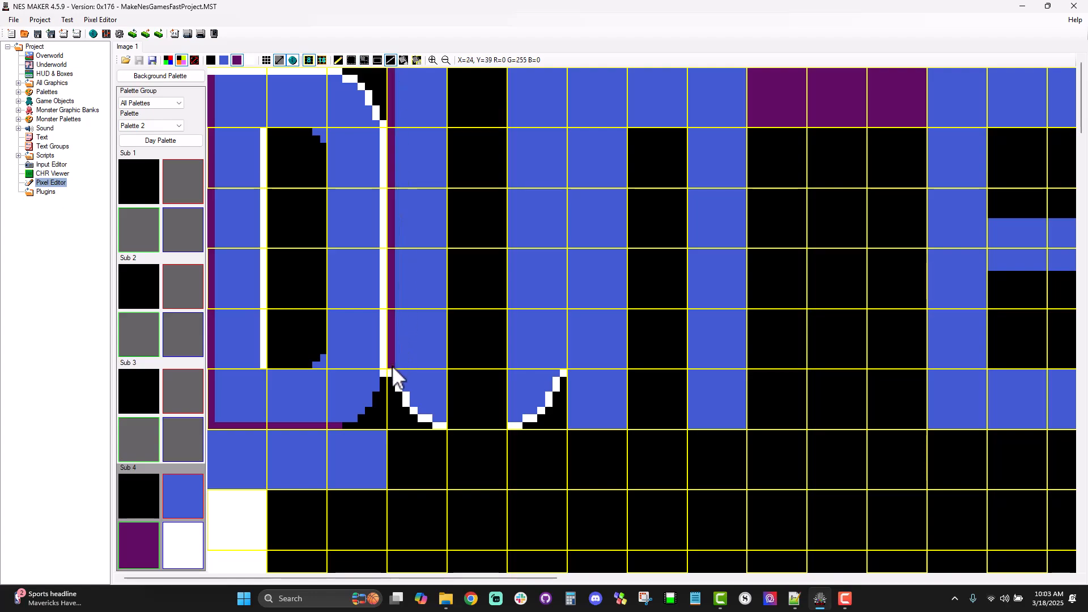
Step: Retrace the letter U's lower-left curve with purple pixels and continue the purple line along its bottom edge to the sixth tile column
left_click(338, 61)
left_click(396, 376)
left_click(391, 374)
left_click(406, 396)
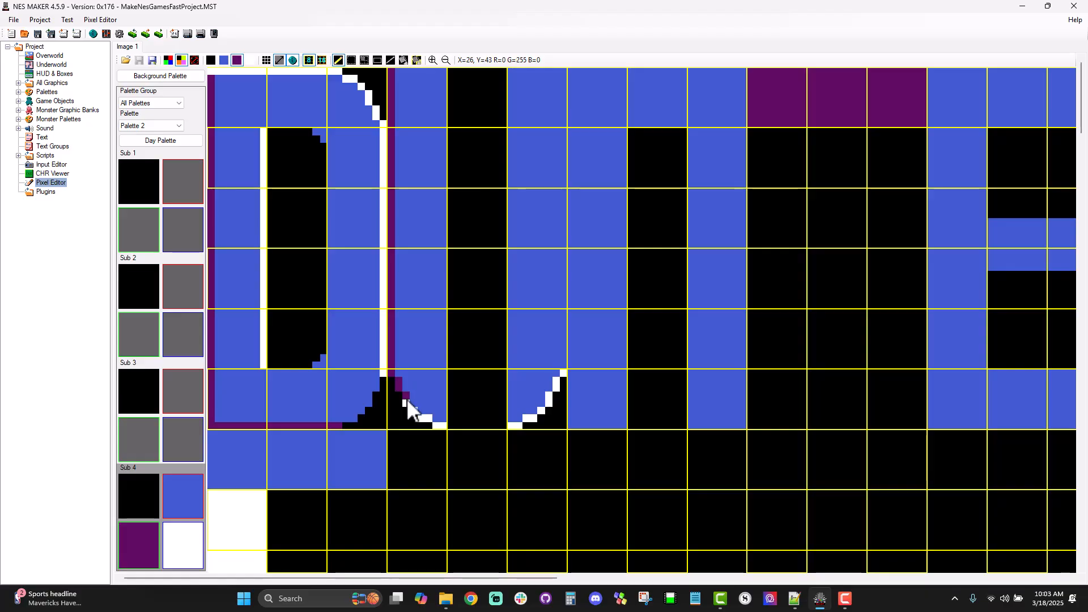
left_click(411, 407)
left_click_drag(435, 424, 475, 426)
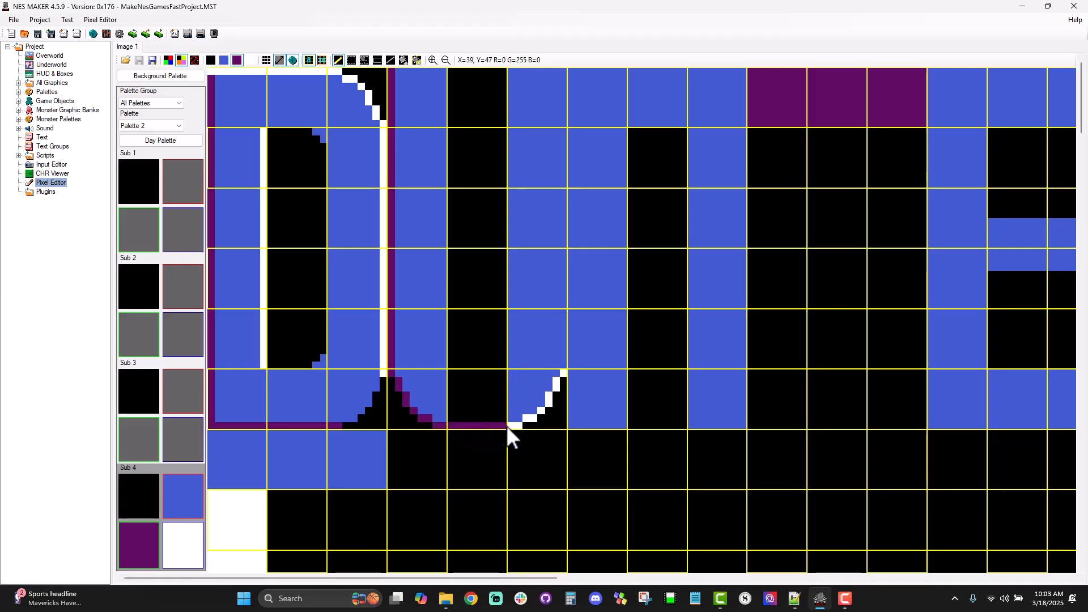
Step: Fill the white curve at the letter U's lower-right corner with blue
left_click(414, 57)
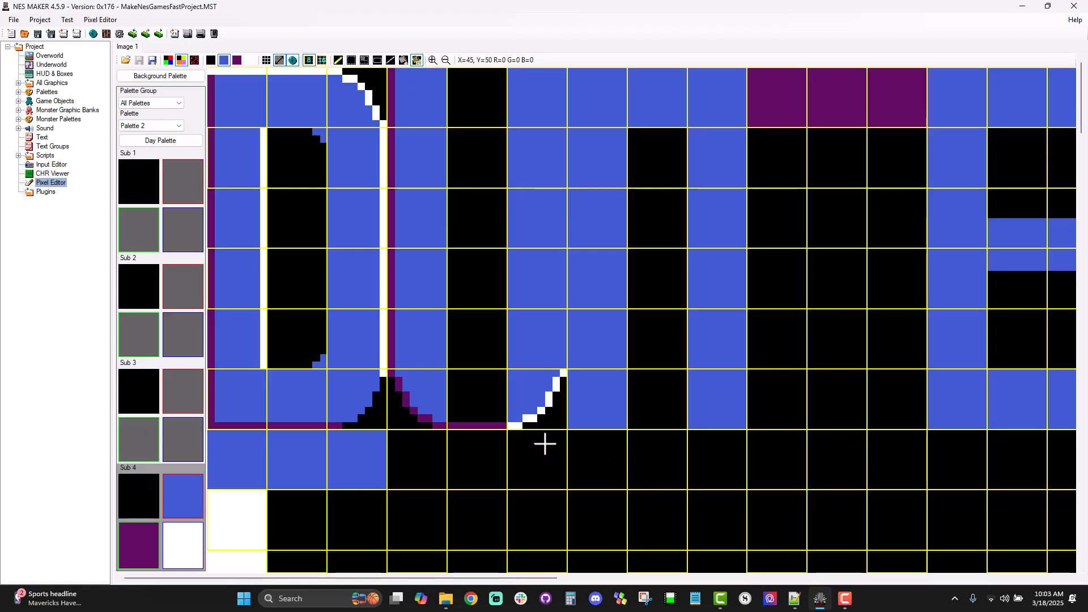
left_click(516, 427)
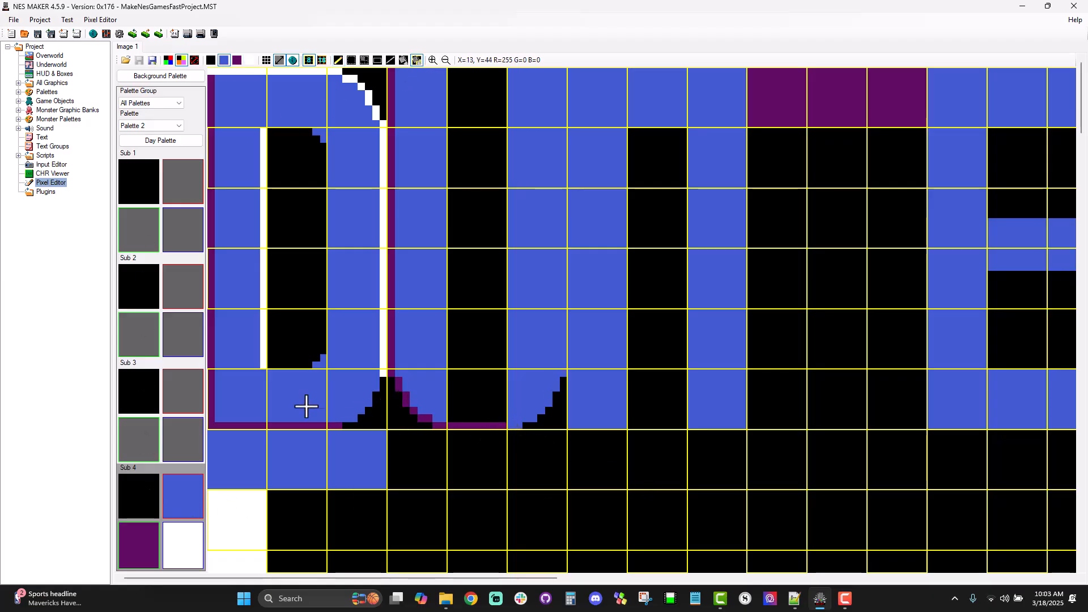
Step: Extend the purple line along the letter U's bottom edge with single pixels up to the lower-right curve
left_click(338, 60)
left_click(139, 544)
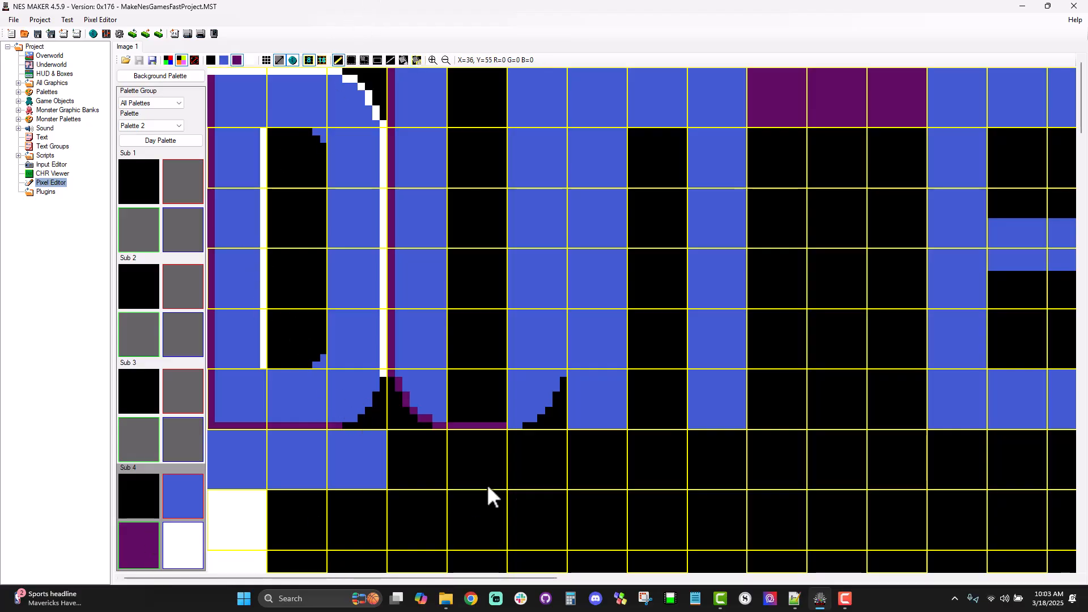
left_click(514, 424)
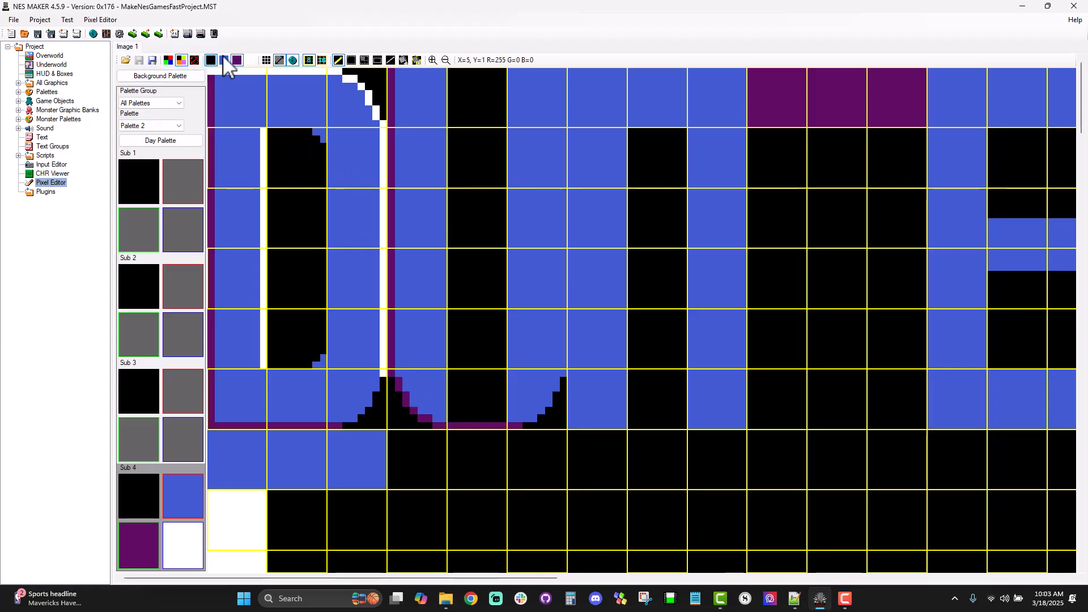
Step: Fill the black tile in the middle of the U's base with blue and round the opening's two lower inner corners with blue pixels
left_click(380, 60)
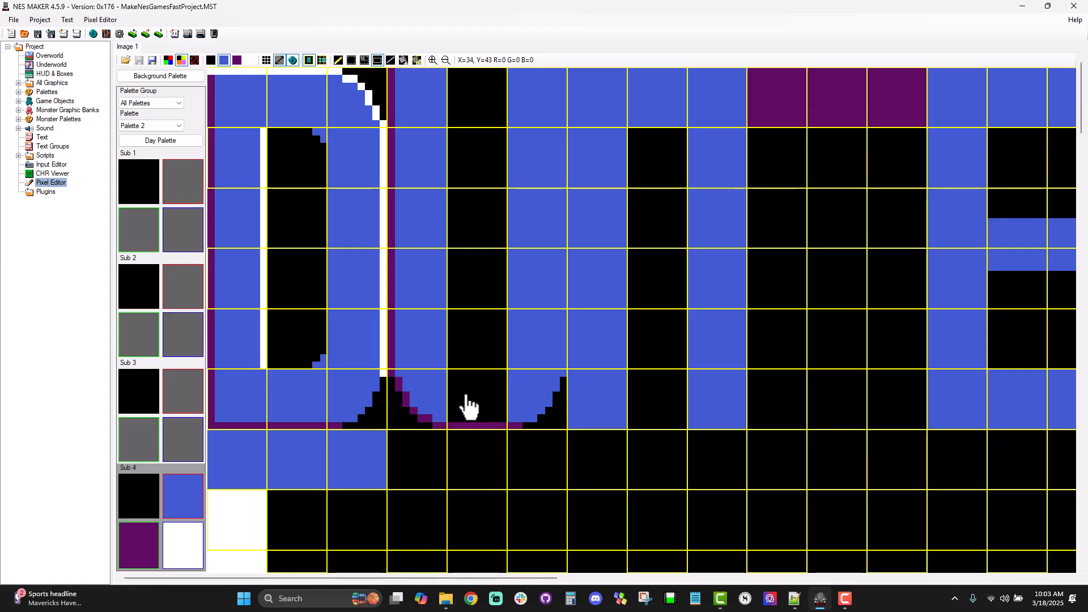
left_click_drag(453, 379, 503, 420)
left_click(338, 60)
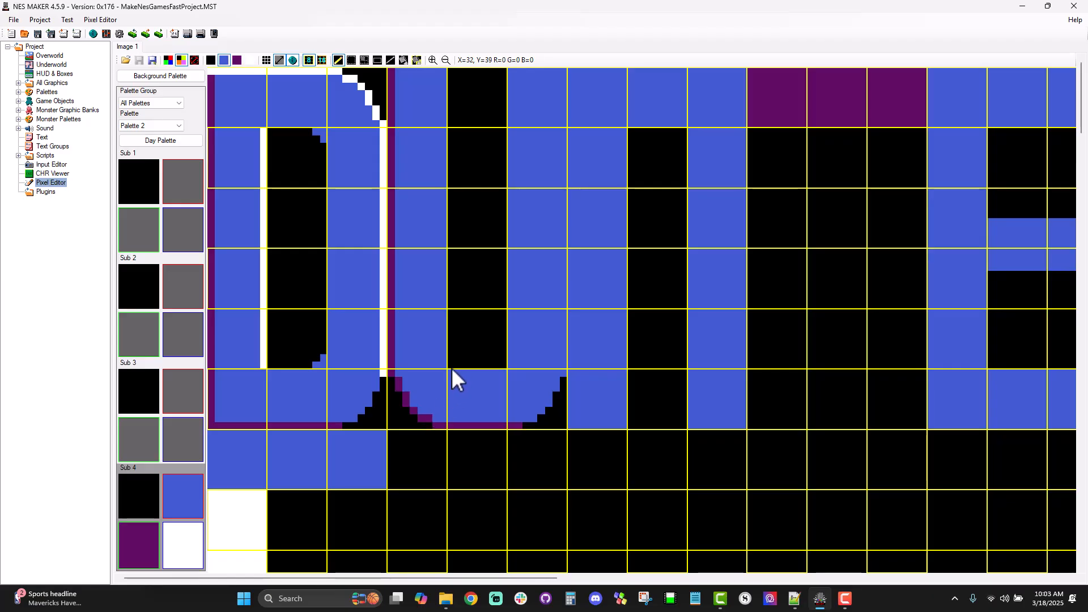
left_click(499, 365)
left_click(506, 357)
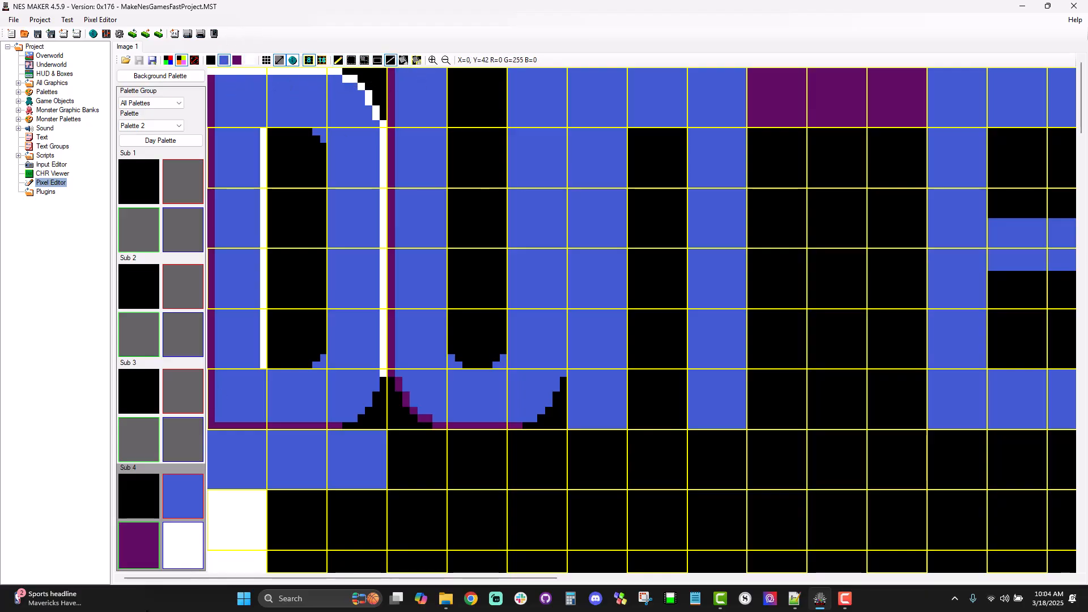
Step: Outline the letter U's right outer edge, left inner edge and the lower-left curve and floor of its opening in white
left_click(188, 556)
left_click_drag(566, 70, 566, 371)
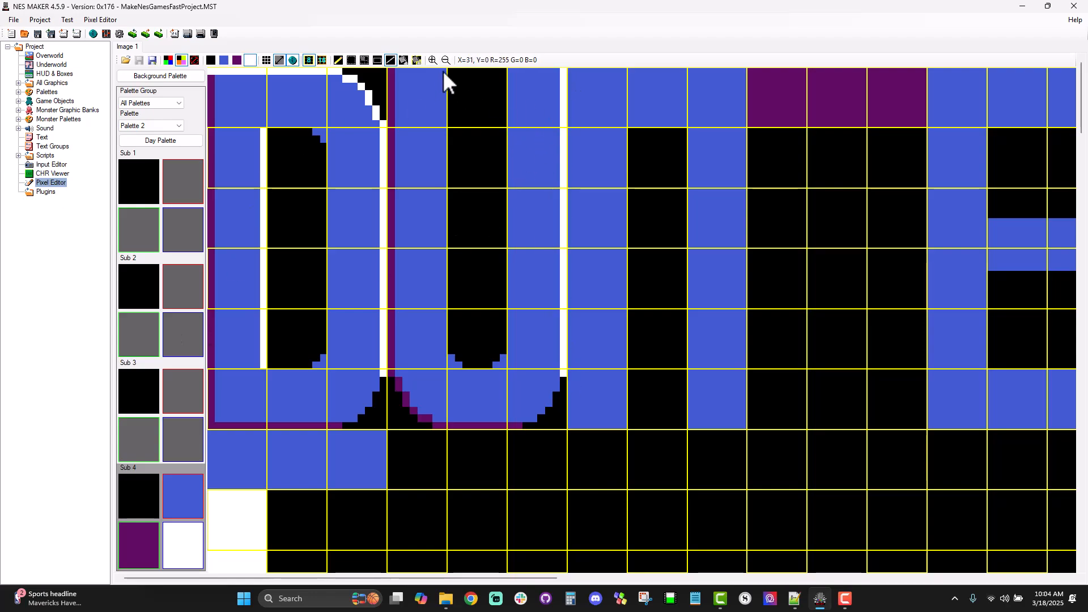
left_click_drag(446, 71, 446, 344)
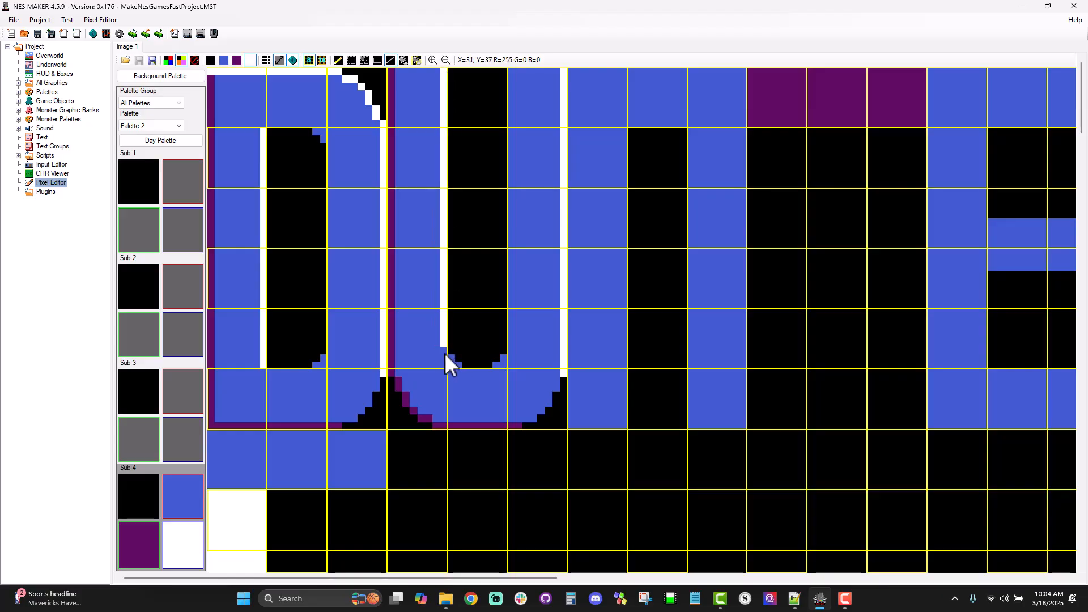
left_click(340, 61)
left_click(453, 359)
left_click_drag(460, 365, 485, 372)
Step: Draw a straight purple line down the right inner edge of the letter U, ending above the rounded inner corner
left_click(135, 558)
left_click(391, 60)
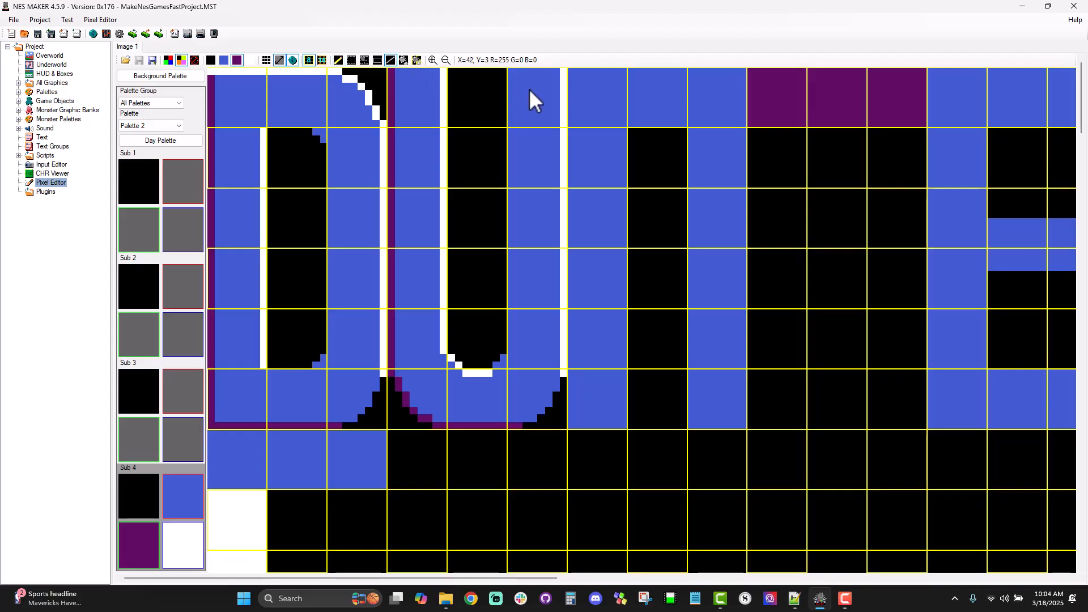
left_click_drag(509, 73, 510, 346)
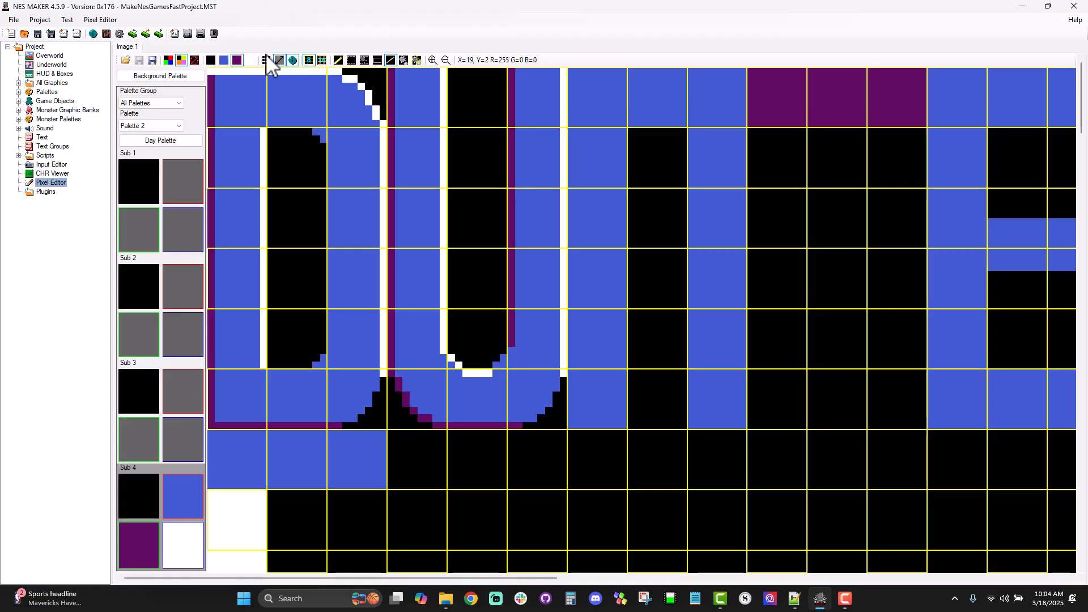
Step: Turn the tile grid off to view the letters, and display both tile grids over the canvas
left_click(310, 61)
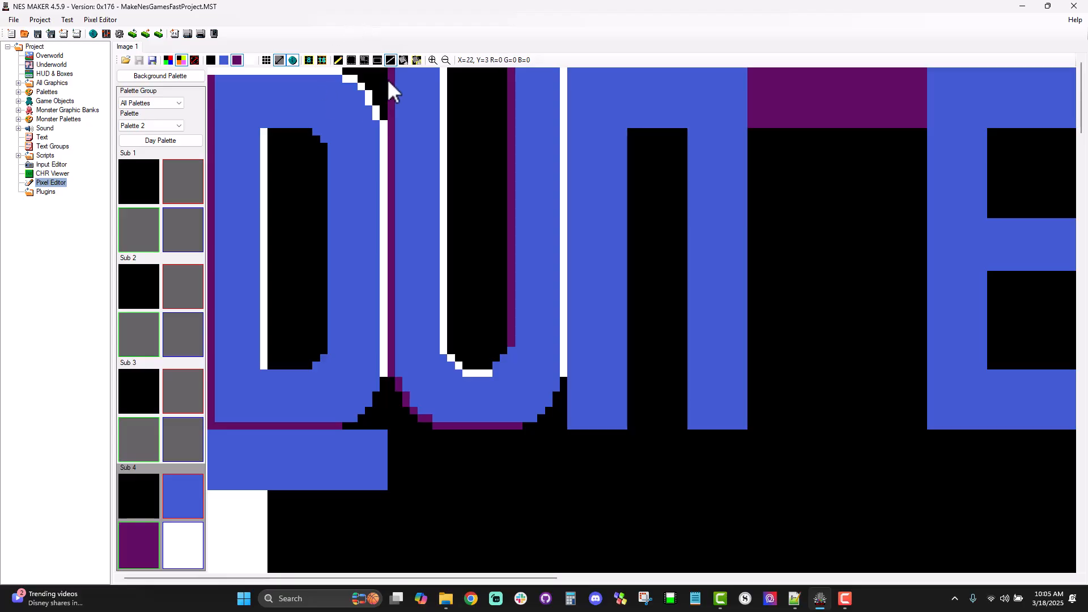
left_click(321, 62)
left_click(309, 61)
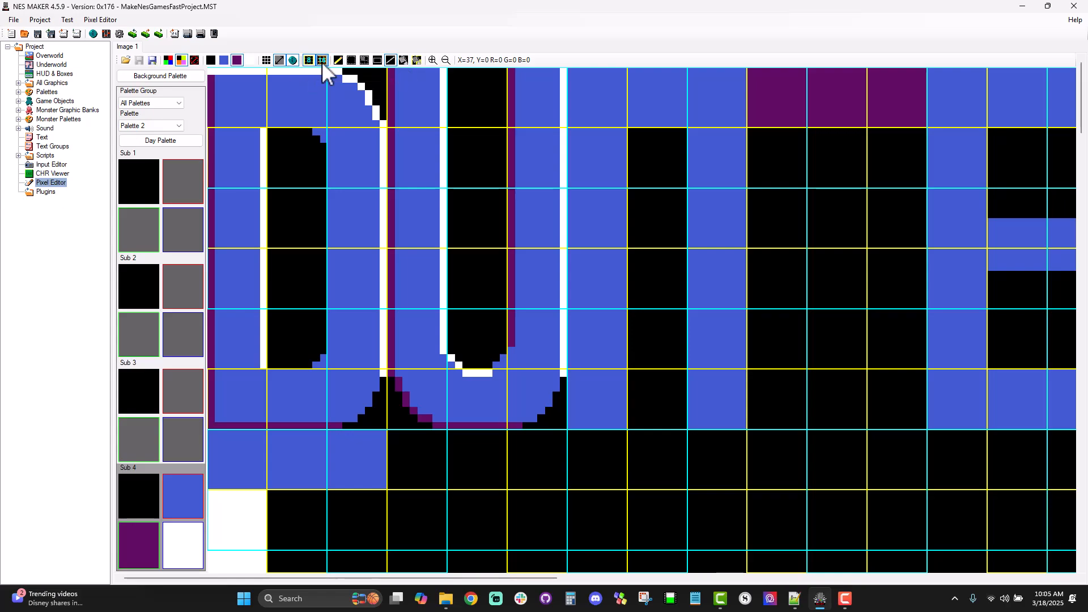
Step: Fill the blue tile between the letter N's two stems at the top with black
left_click(149, 498)
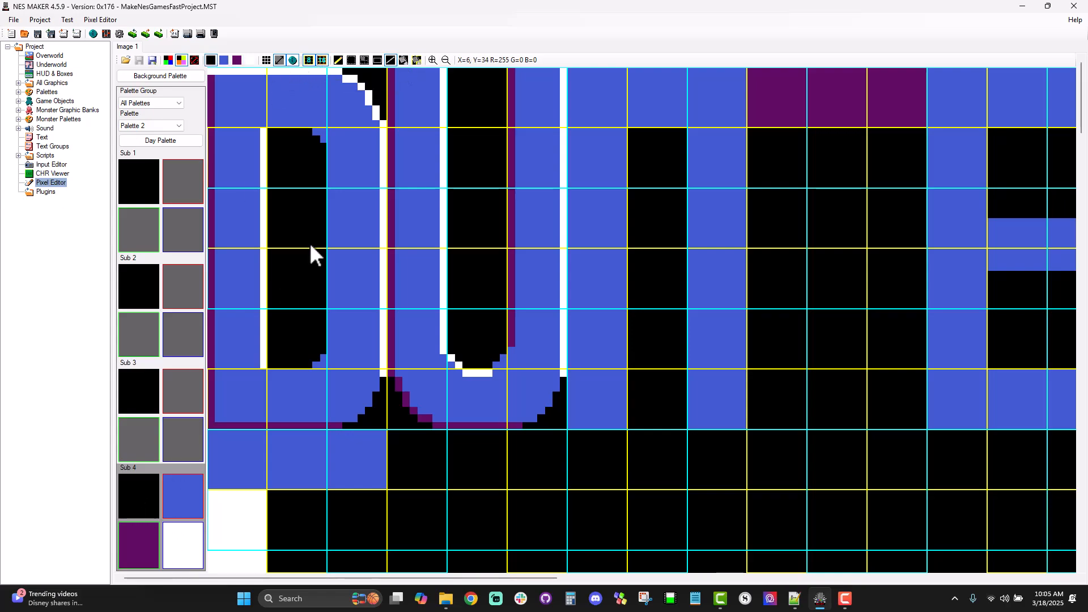
left_click(378, 59)
left_click_drag(639, 97, 689, 164)
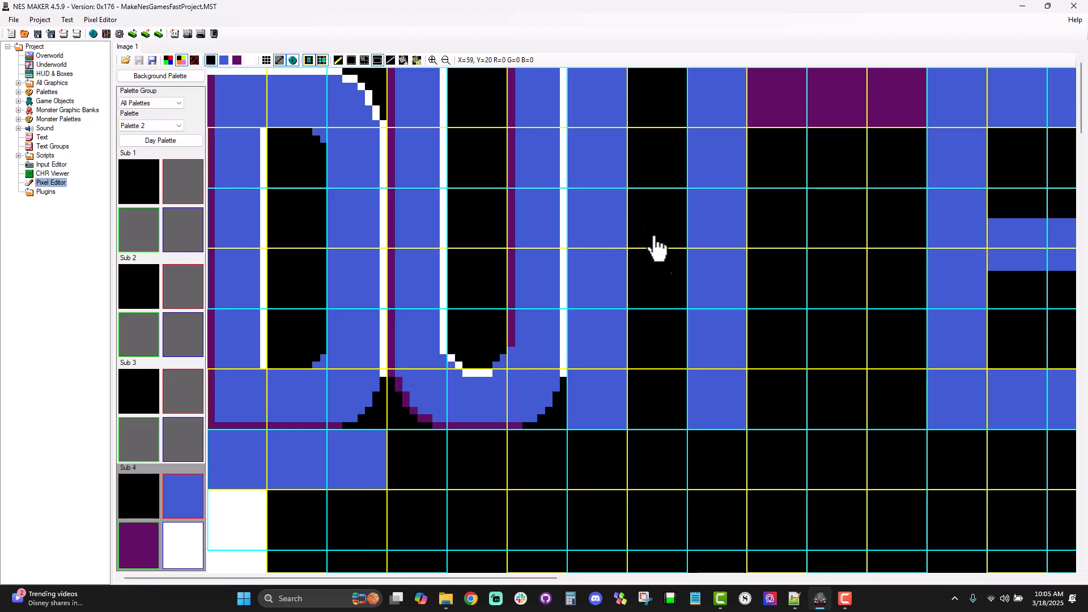
Step: Try to draw the letter N's diagonal as a steep band of blue lines between its two stems
left_click(390, 61)
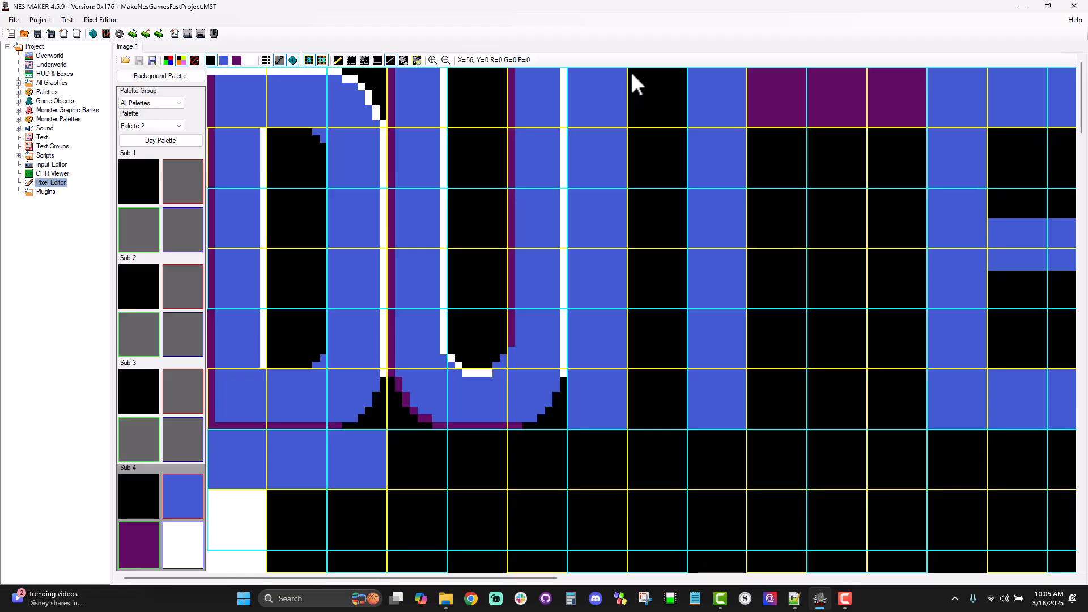
left_click_drag(624, 70, 691, 423)
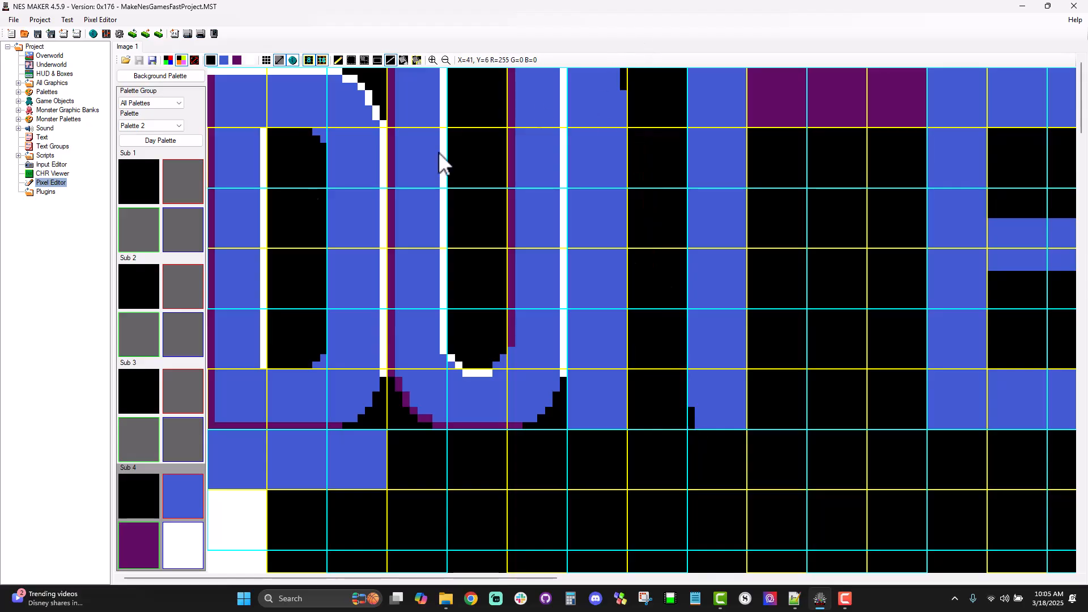
left_click(180, 492)
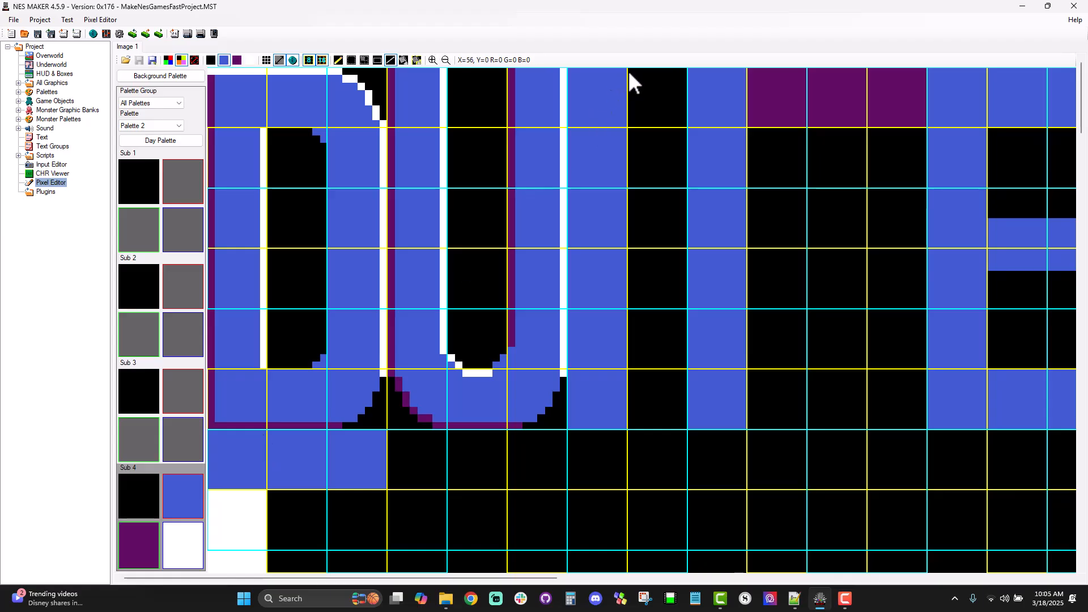
left_click_drag(627, 70, 691, 424)
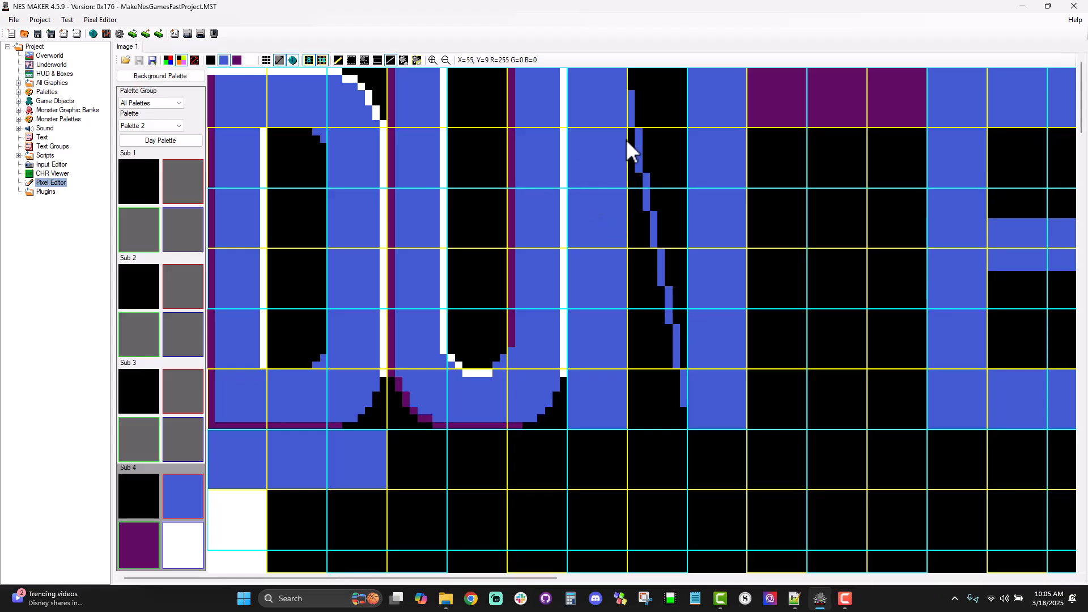
mouse_move(626, 131)
left_mouse_down()
mouse_move(690, 485)
mouse_move(685, 451)
left_mouse_up()
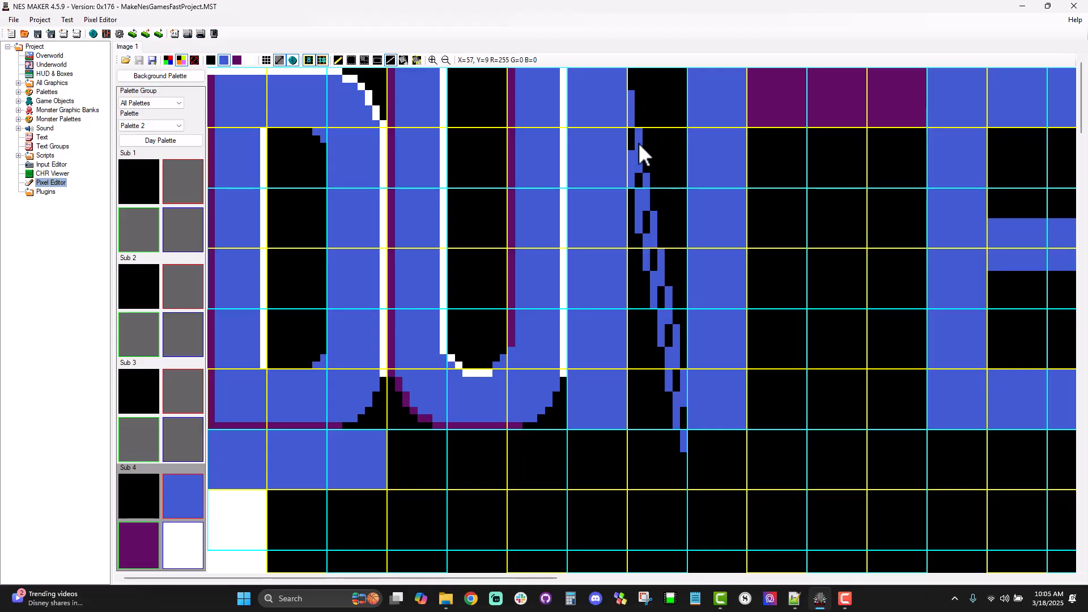
left_click_drag(630, 132, 684, 423)
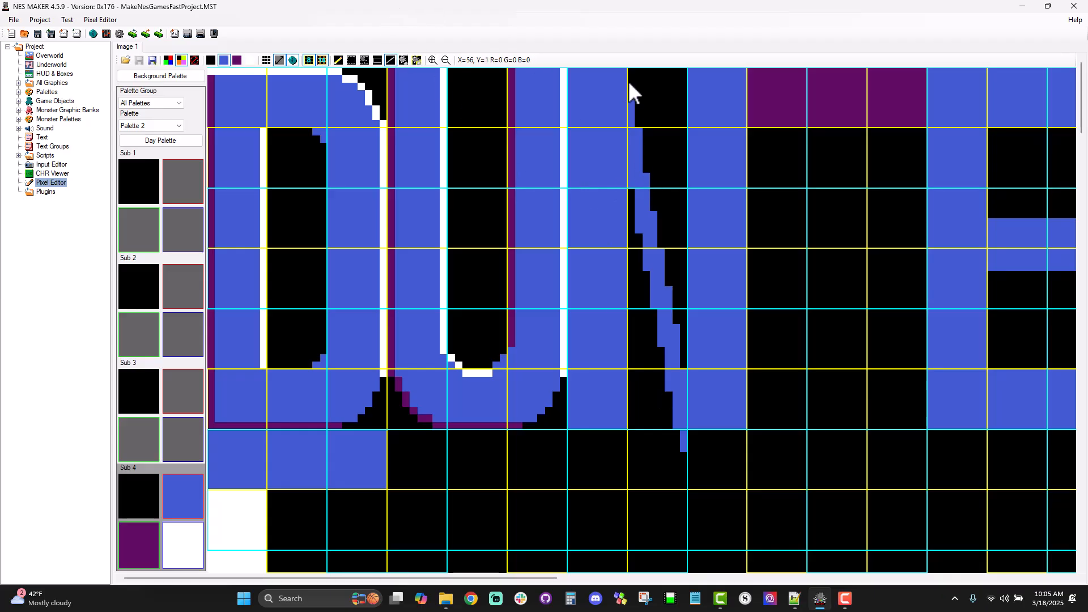
left_click_drag(630, 71, 685, 365)
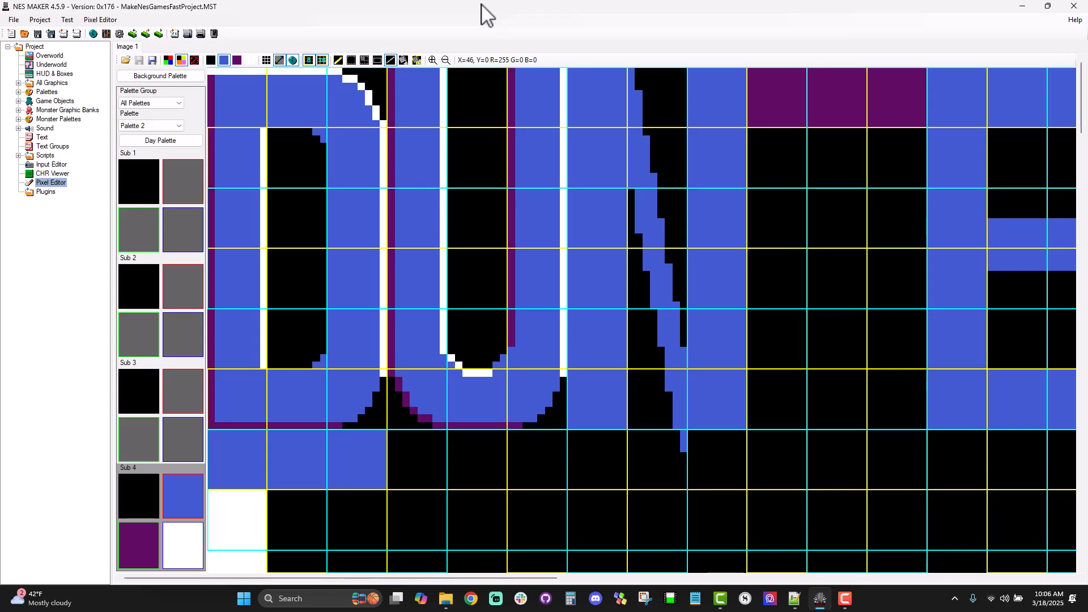
Step: Clear the trial diagonal between the letter N's stems by covering the gap with black
left_click(379, 61)
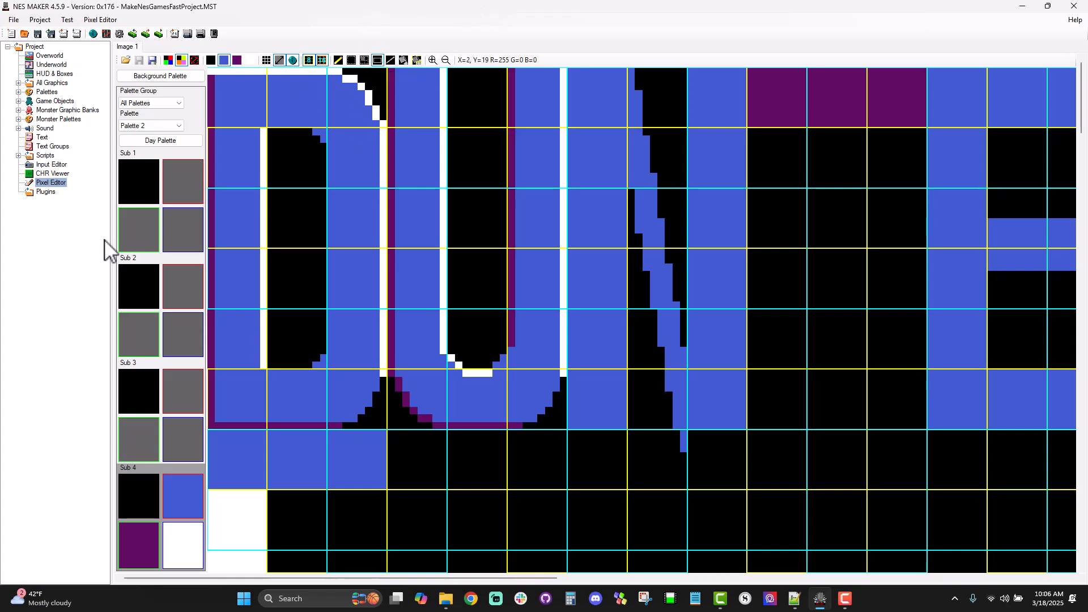
left_click(149, 493)
left_click_drag(631, 80, 685, 448)
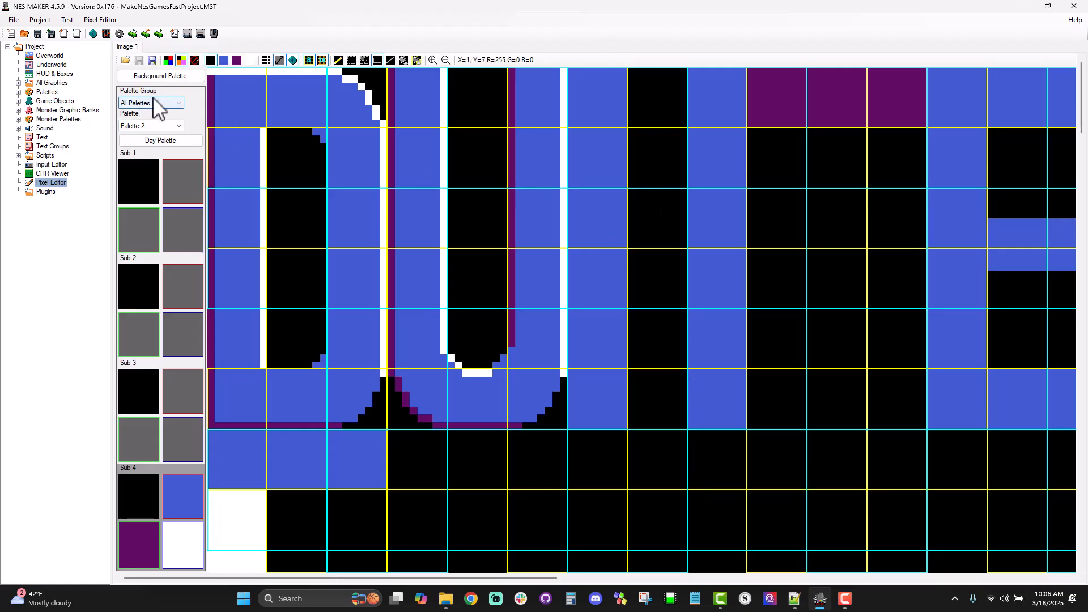
Step: Draw two parallel blue diagonal lines between the letter N's stems, the upper from the second row and the lower ending at the baseline
left_click(391, 60)
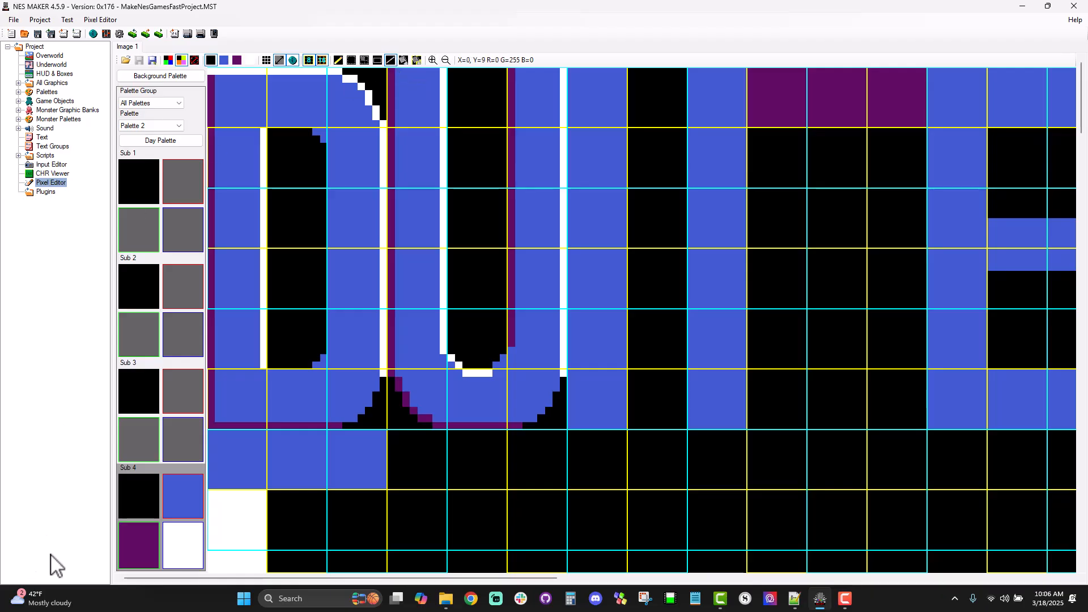
left_click(172, 513)
left_click_drag(631, 129, 646, 176)
mouse_move(675, 305)
left_mouse_down()
mouse_move(680, 370)
mouse_move(683, 291)
mouse_move(683, 306)
left_mouse_up()
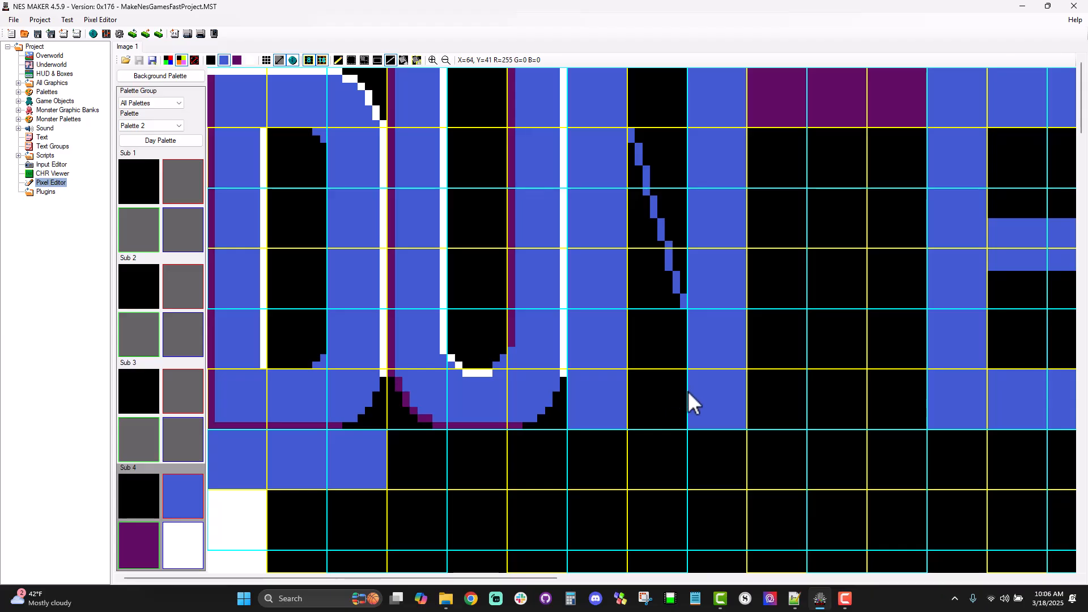
left_click_drag(630, 246, 685, 426)
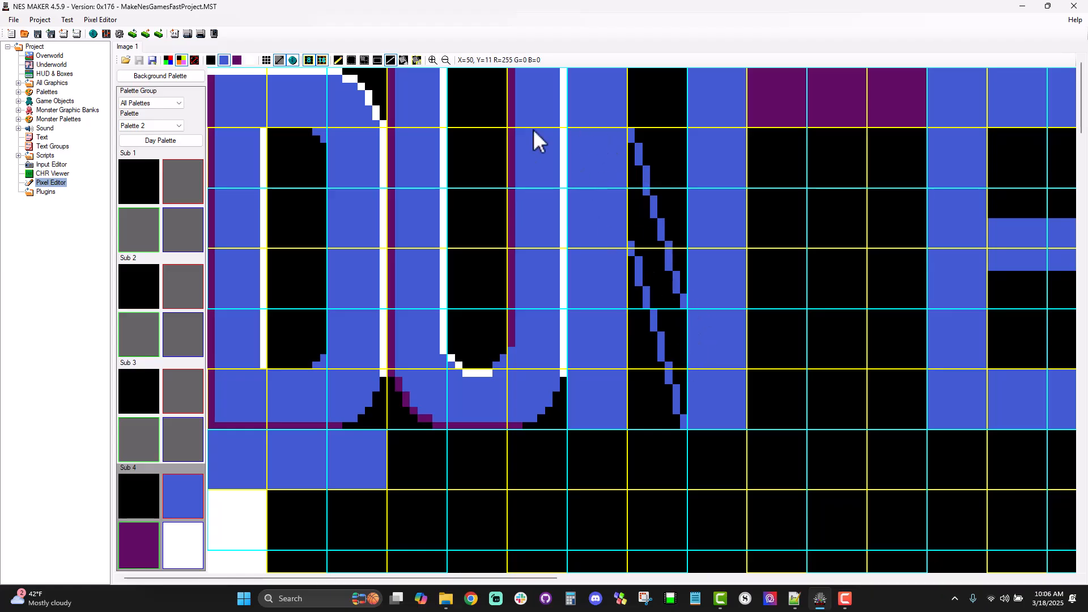
Step: Fill the area between the letter N's two diagonal lines with blue
left_click(340, 60)
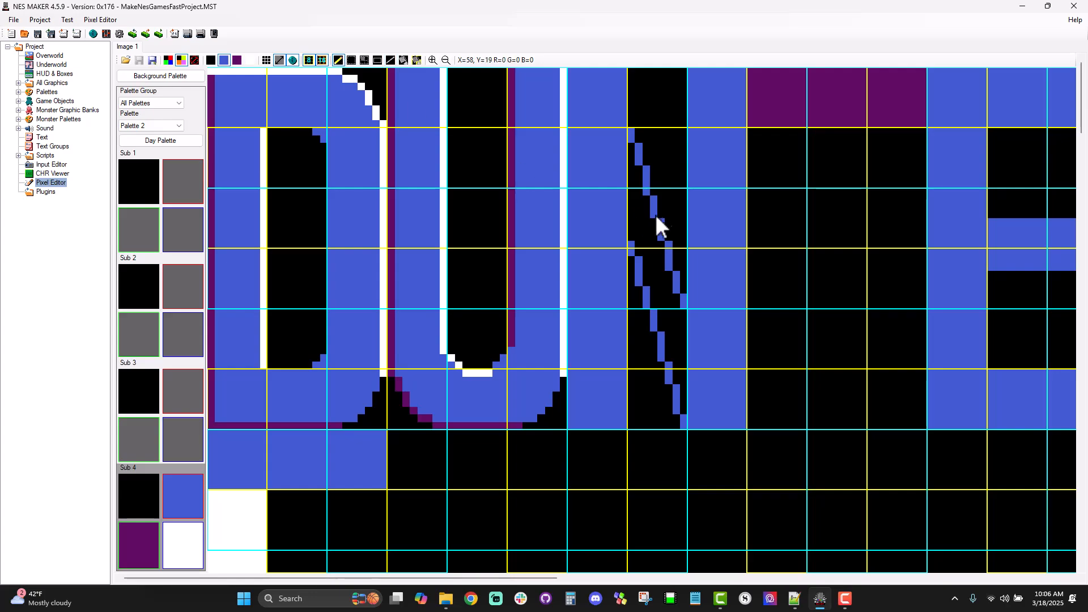
left_click_drag(634, 147, 634, 170)
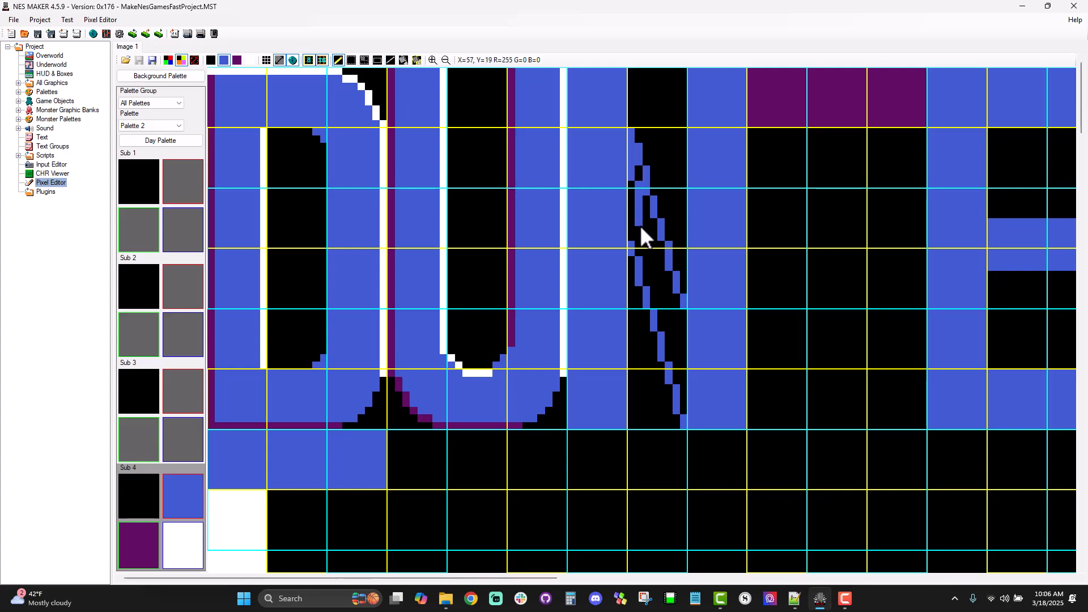
left_click(378, 60)
mouse_move(645, 198)
left_mouse_down()
mouse_move(660, 300)
mouse_move(689, 382)
mouse_move(686, 429)
left_mouse_up()
left_click_drag(629, 167, 643, 258)
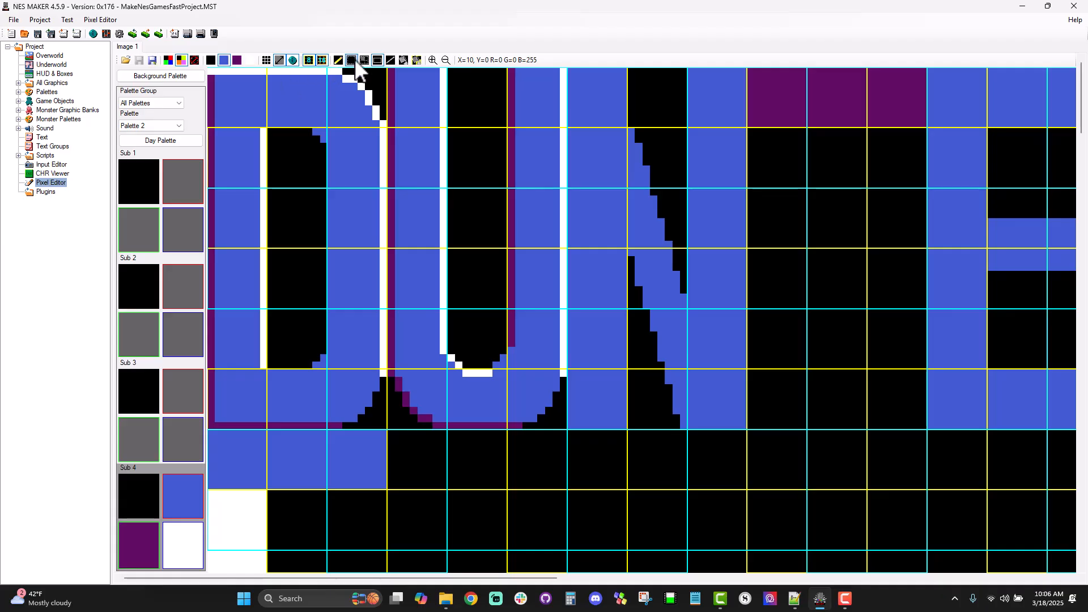
Step: Thicken the letter N's diagonal with more blue lines along its upper edge, starting in the first row
left_click(390, 61)
left_click_drag(631, 87, 692, 285)
left_click_drag(629, 106, 682, 291)
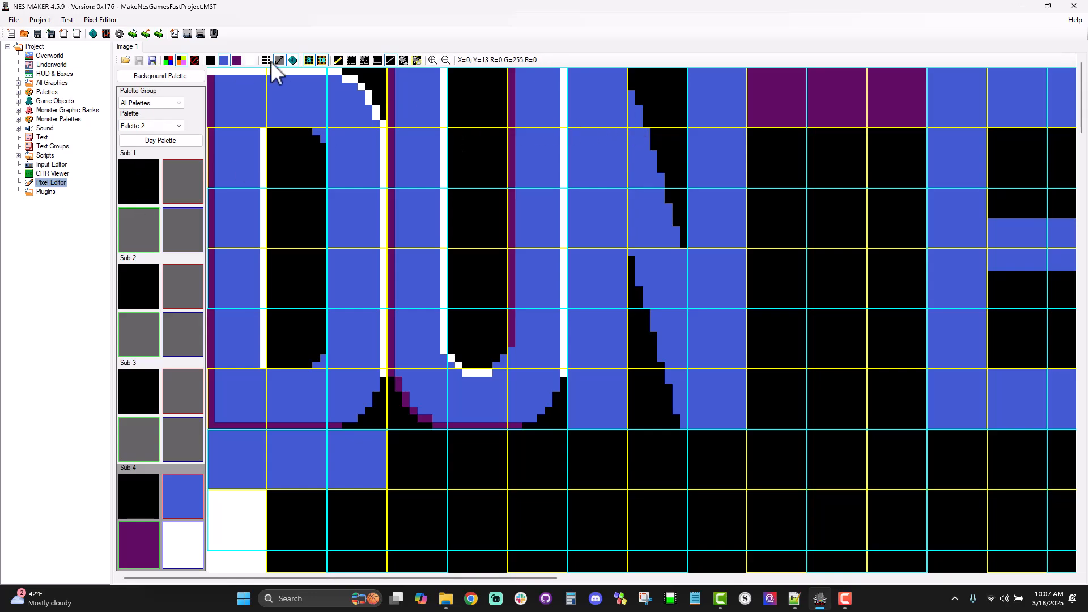
Step: Draw purple lines down the letter N's left outer edge, along the diagonal's lower edge and down the right stem's upper inner edge
left_click(140, 543)
left_click_drag(572, 71, 570, 423)
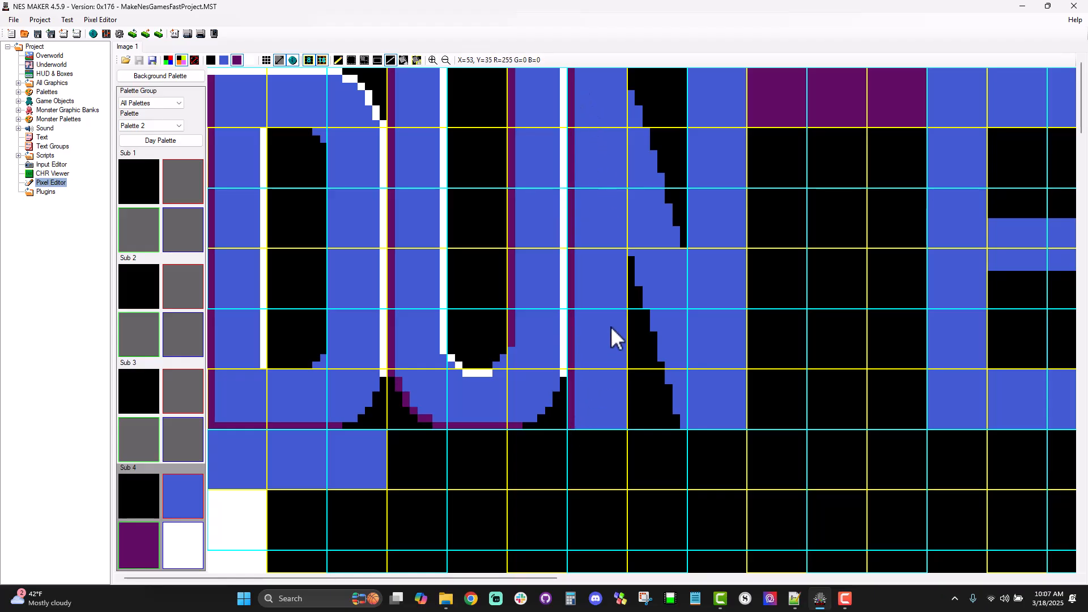
left_click_drag(631, 253, 684, 424)
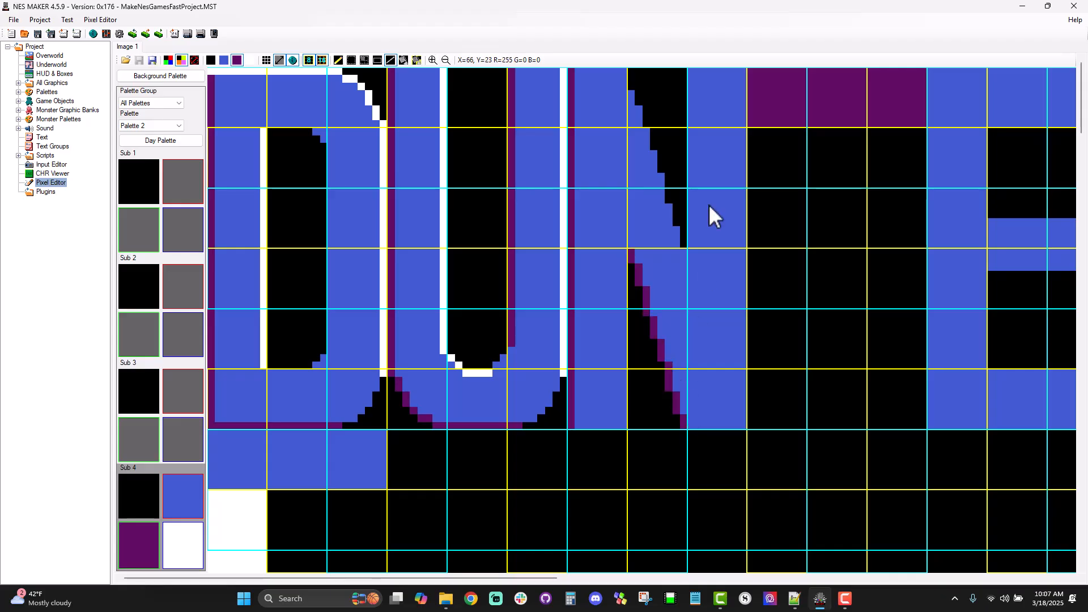
left_click_drag(689, 69, 688, 253)
Step: Outline in white the tops of the U and N, the N diagonal's upper edge, its right outer edge and its left stem's lower inner edge
left_click(182, 544)
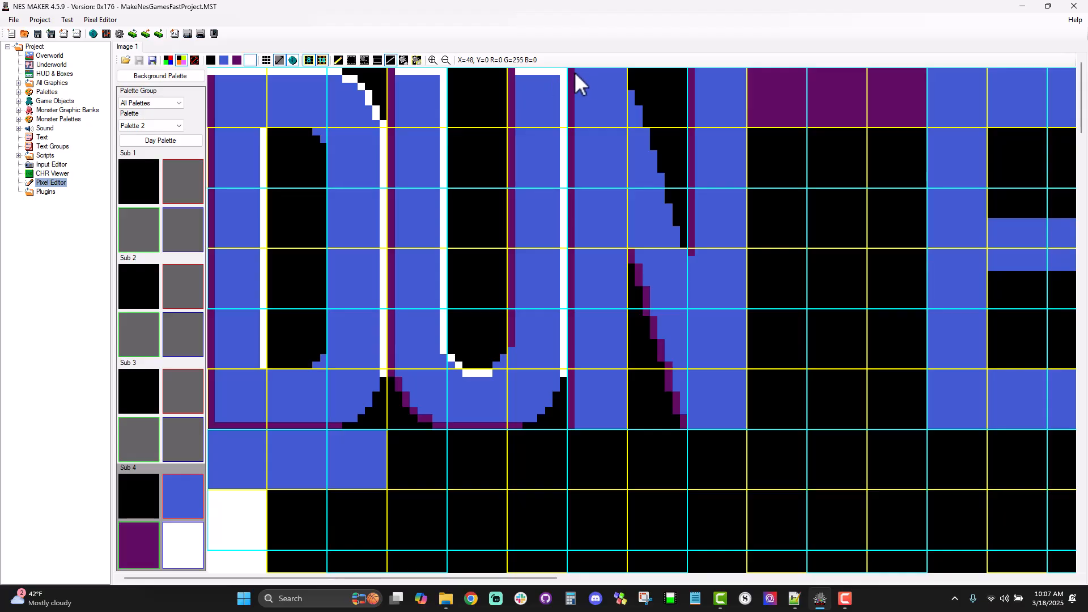
left_click_drag(622, 72, 684, 250)
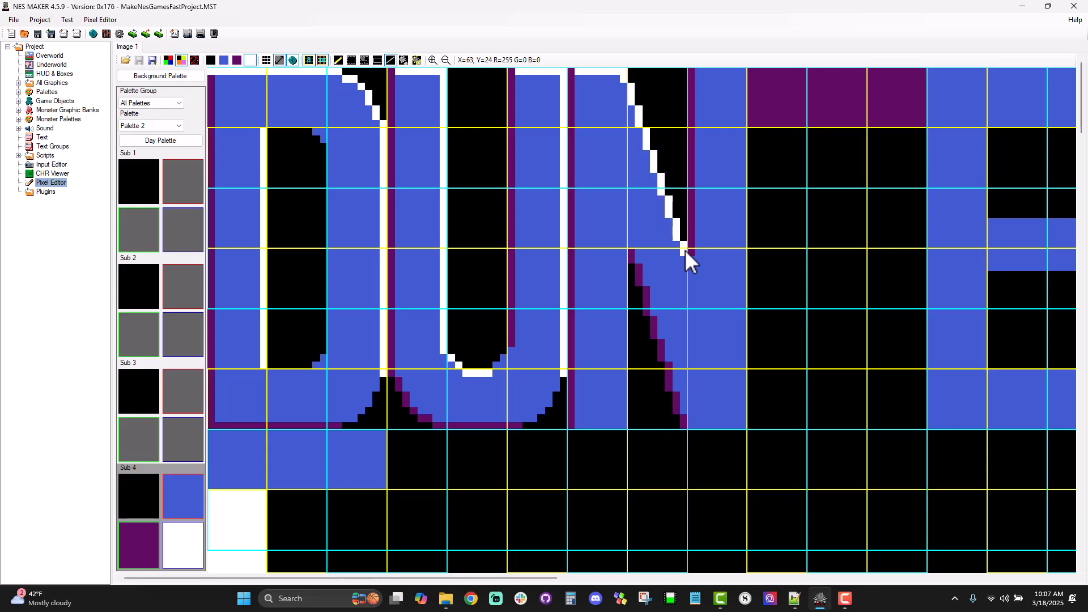
left_click_drag(695, 70, 741, 424)
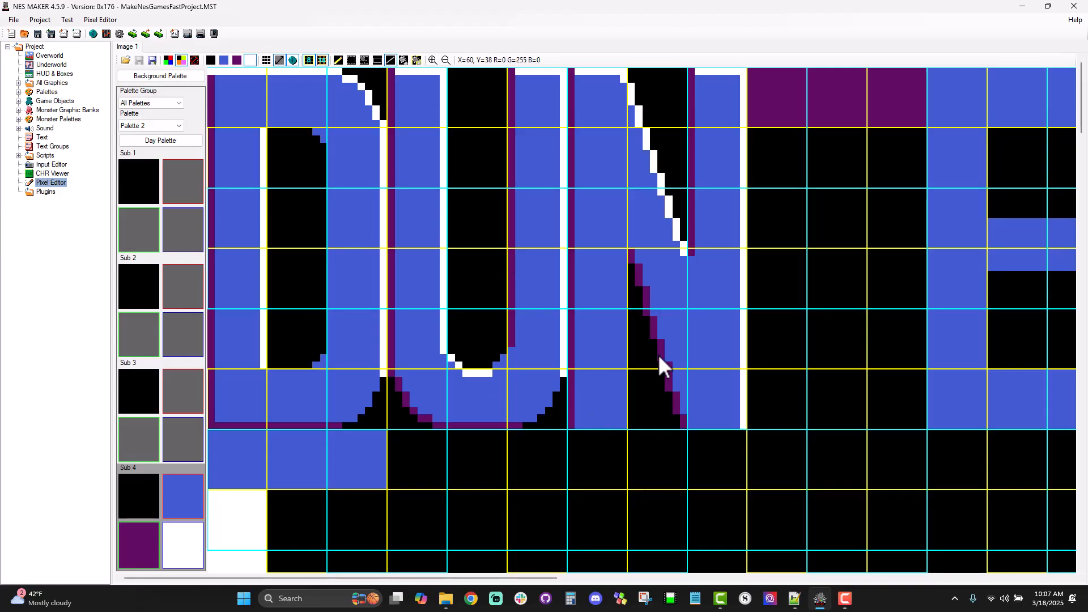
left_click_drag(626, 251, 627, 424)
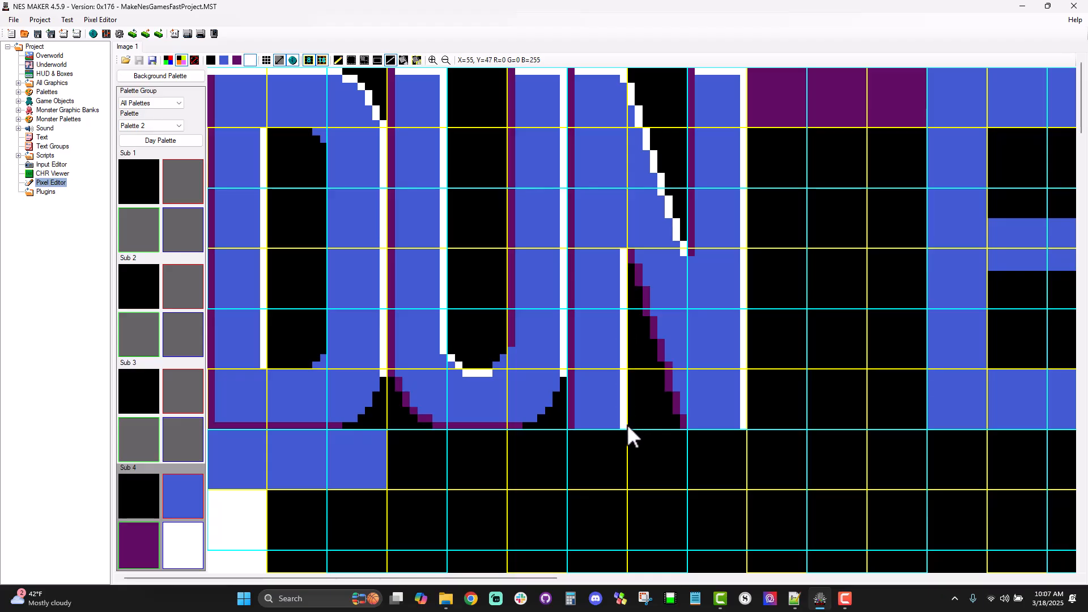
Step: Draw purple lines along the bottom edges of the letter N's two stems
left_click(144, 539)
left_click_drag(577, 427, 742, 424)
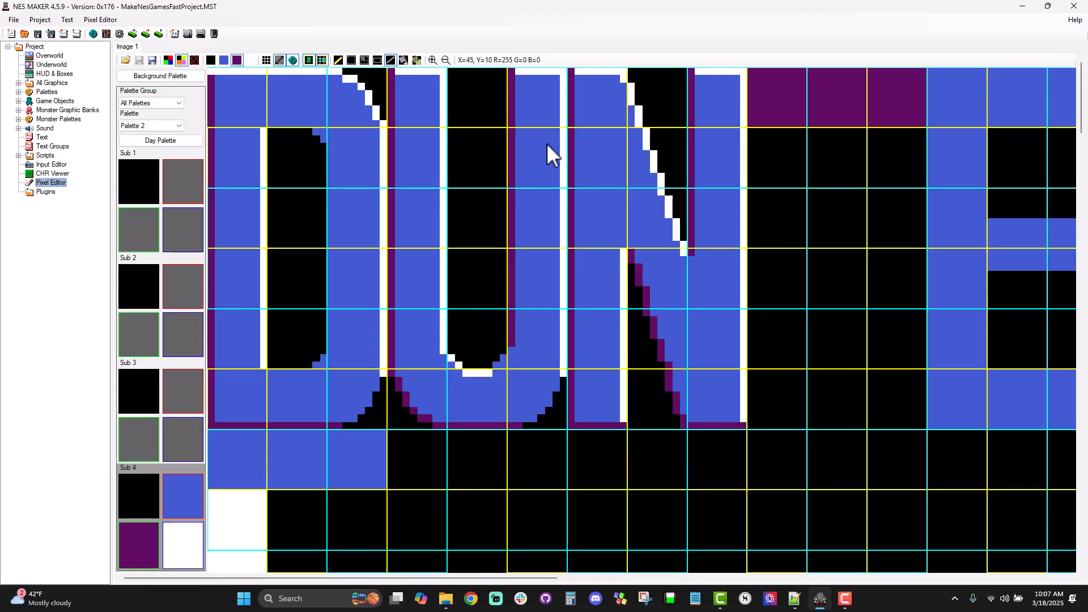
Step: Hide both tile grids so the outlined letters show without grid lines
left_click(325, 60)
left_click(308, 60)
left_click(318, 60)
left_click(318, 59)
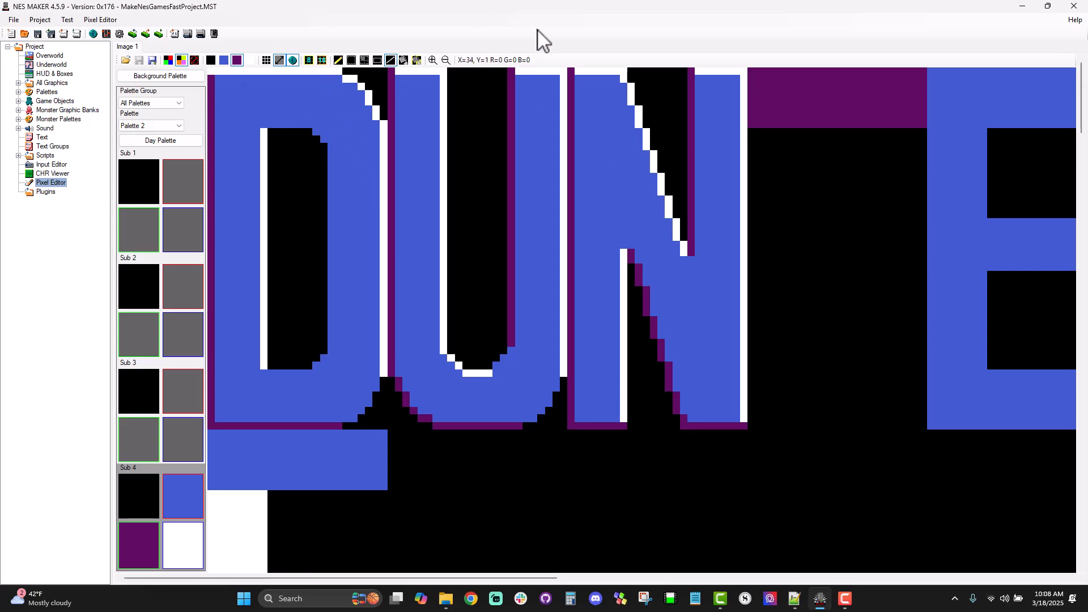
Step: Show both tile grids and copy the letter D's rounded upper-right corner into the gap before the E as the letter G's upper-right corner
left_click(320, 60)
left_click(308, 61)
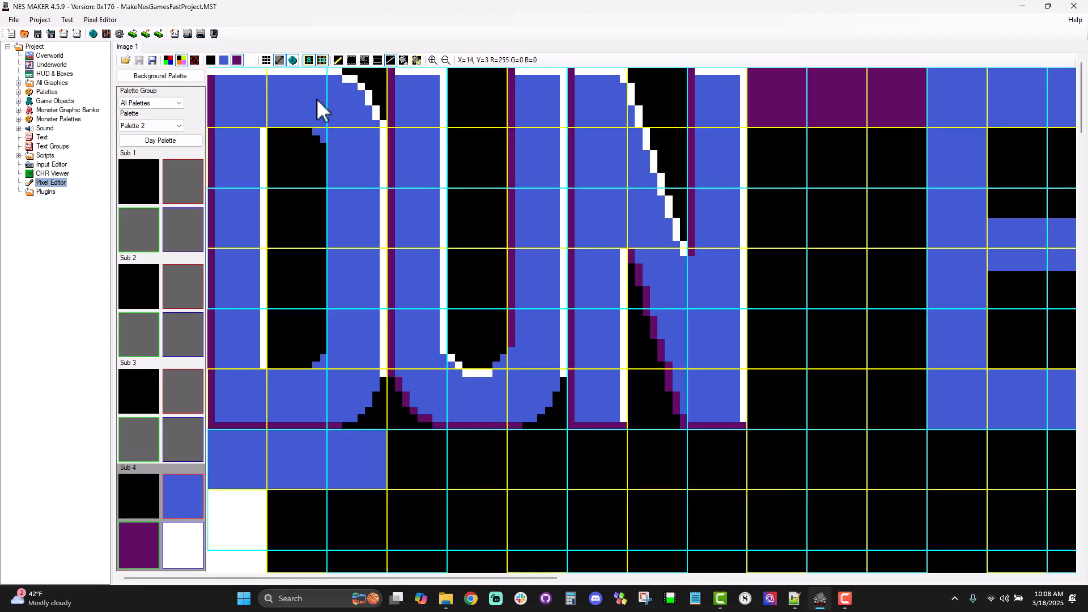
left_click(365, 61)
left_click_drag(280, 102, 377, 177)
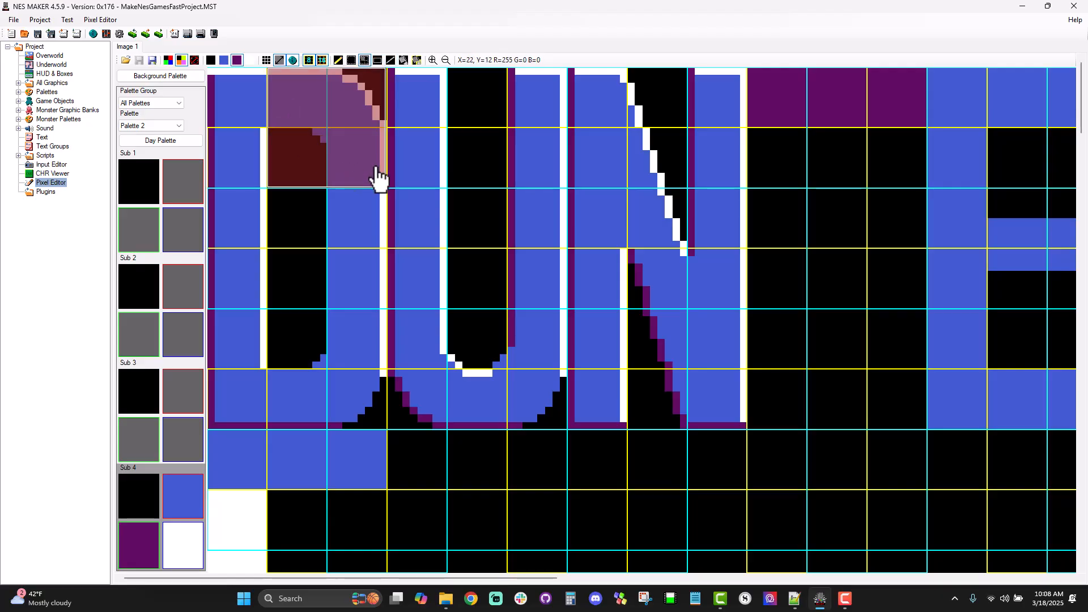
key("ctrl+c")
left_click(811, 156)
left_click(761, 91)
key("ctrl+v")
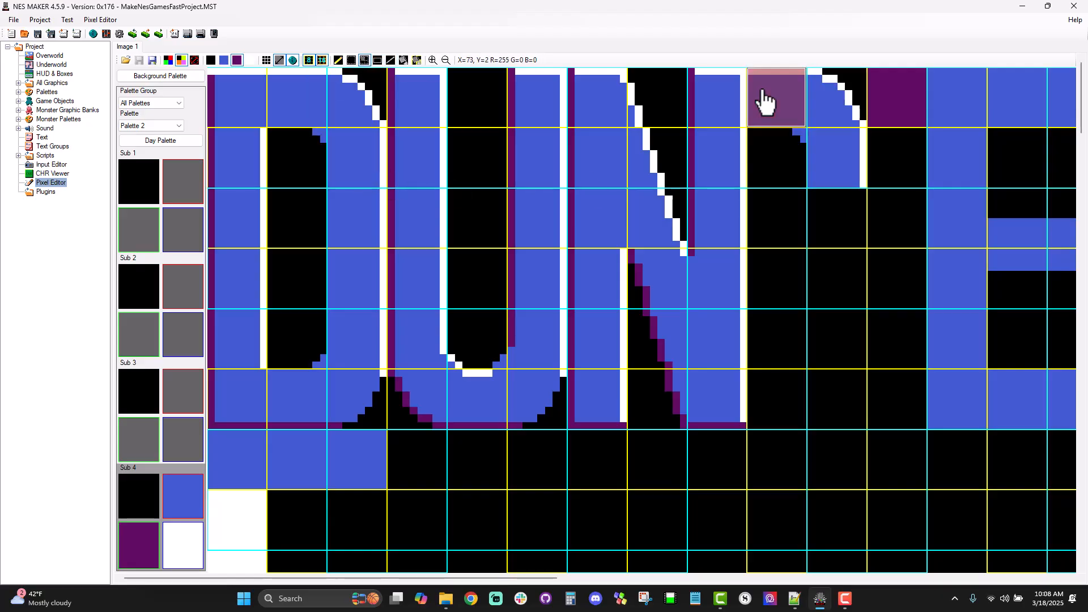
key("ctrl+z")
left_click(828, 105)
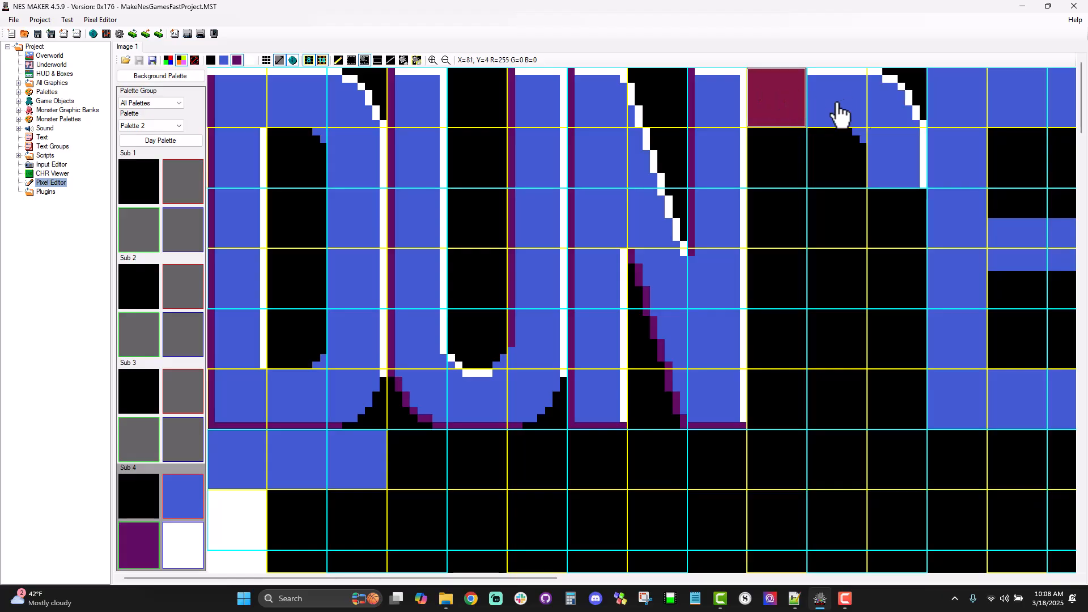
Step: Duplicate that rounded corner to the G's upper left and flip it horizontally
left_click(825, 102)
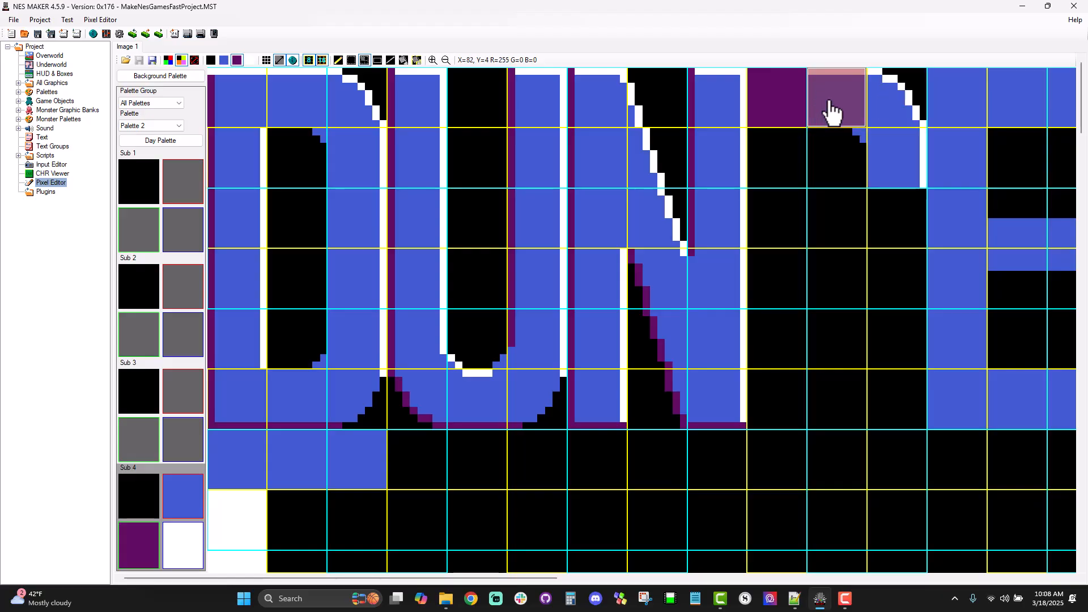
left_click_drag(882, 97, 905, 170)
left_click_drag(825, 87, 886, 155)
key("ctrl+c")
key("ctrl+v")
left_click_drag(776, 96, 823, 147)
key("h")
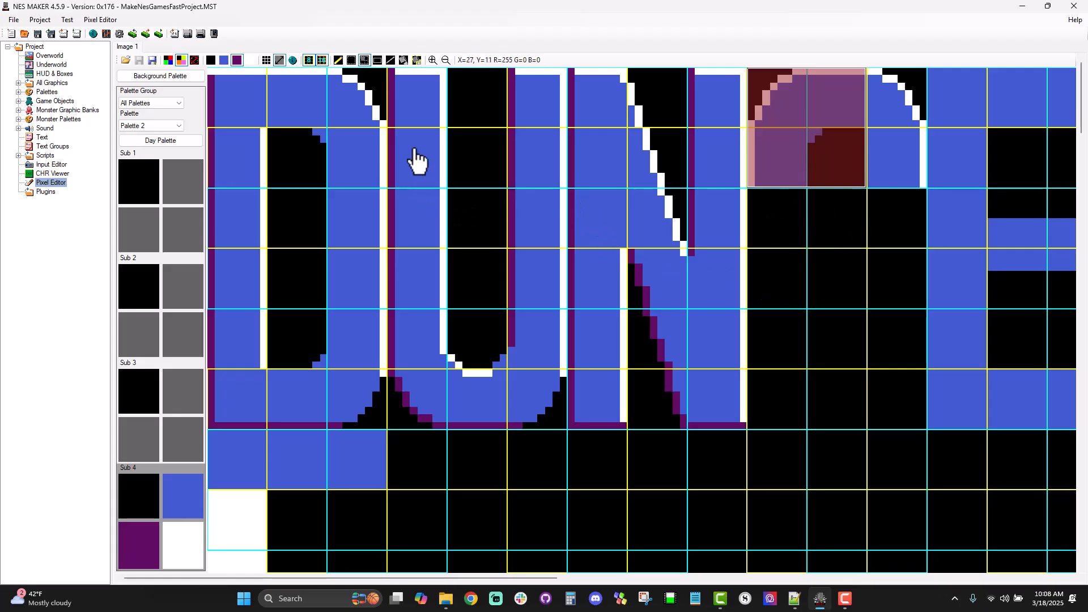
Step: Copy the letter U's lower-left part and lower-right corner under the G's rounded top to form its left side and base
left_click_drag(398, 198, 415, 294)
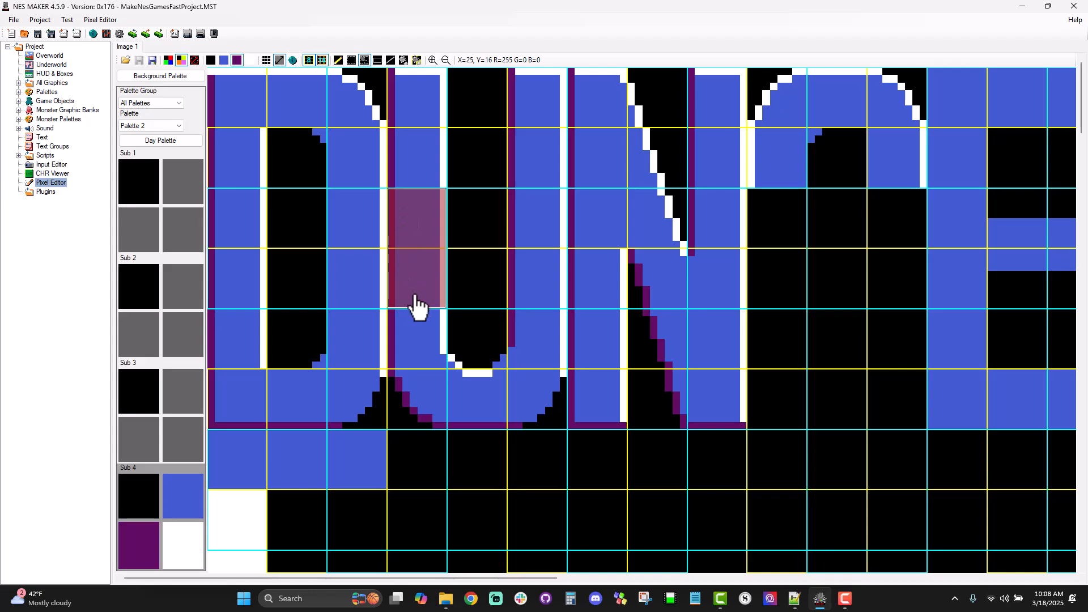
left_click_drag(418, 217, 448, 419)
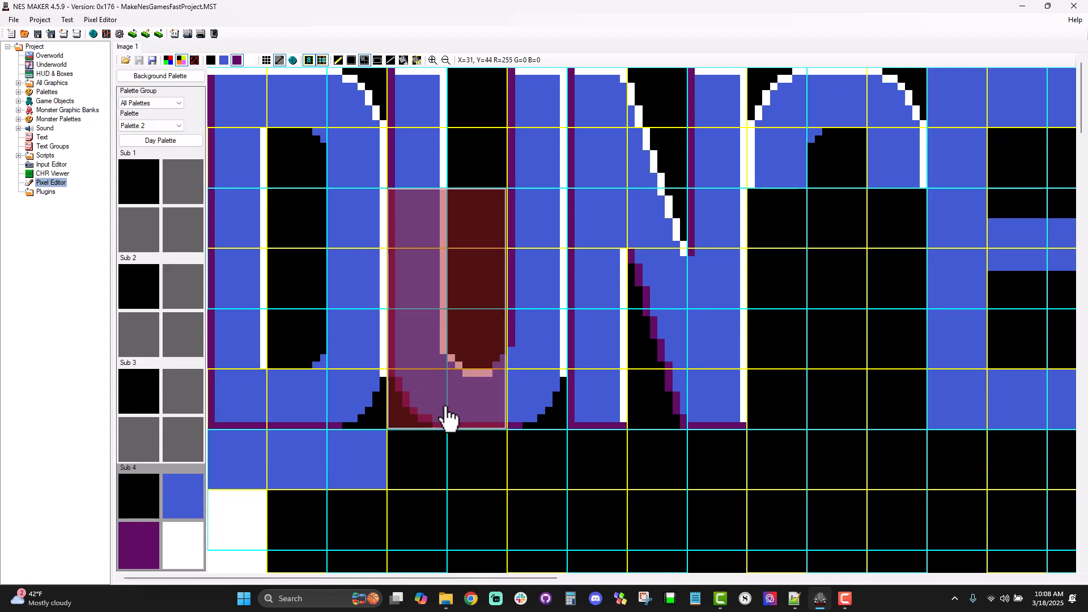
key("ctrl+c")
key("ctrl+v")
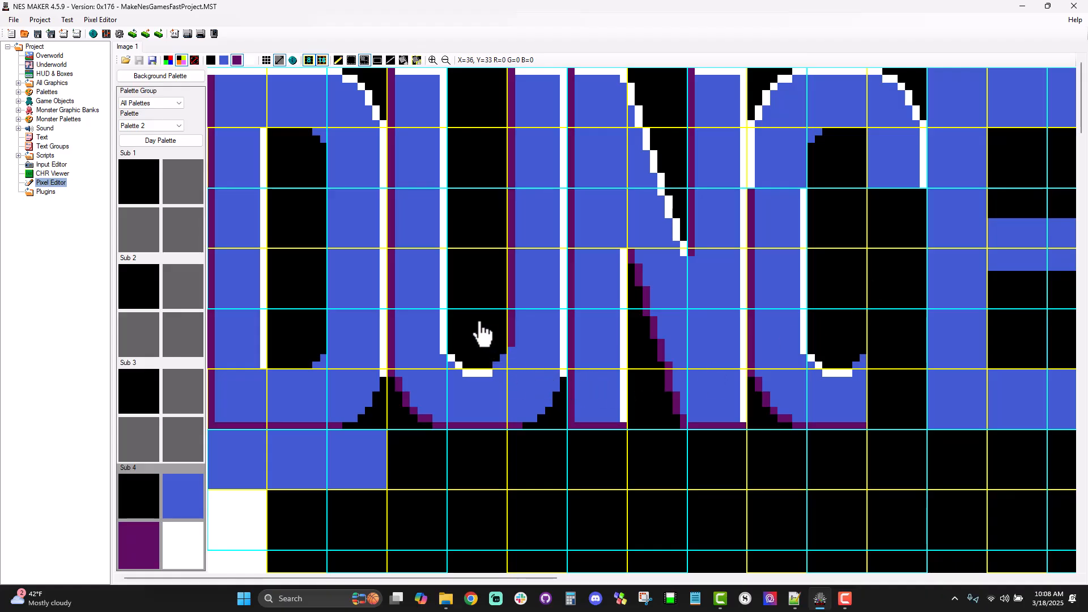
left_click_drag(459, 326, 561, 399)
right_click(820, 335)
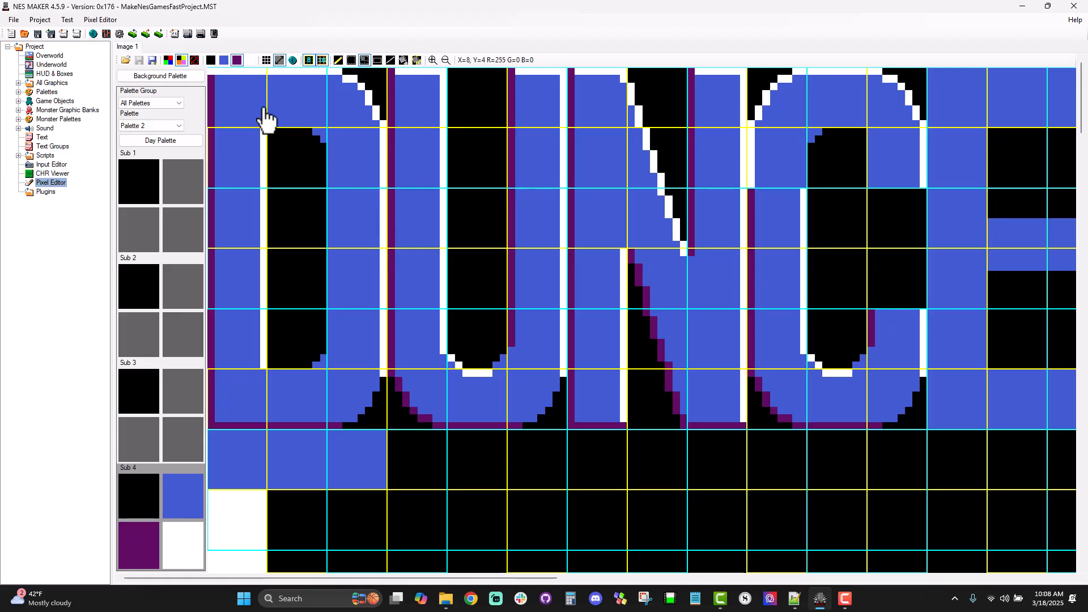
Step: Extend the purple line up the G's outer left edge and the white line up its inner left edge
left_click(390, 59)
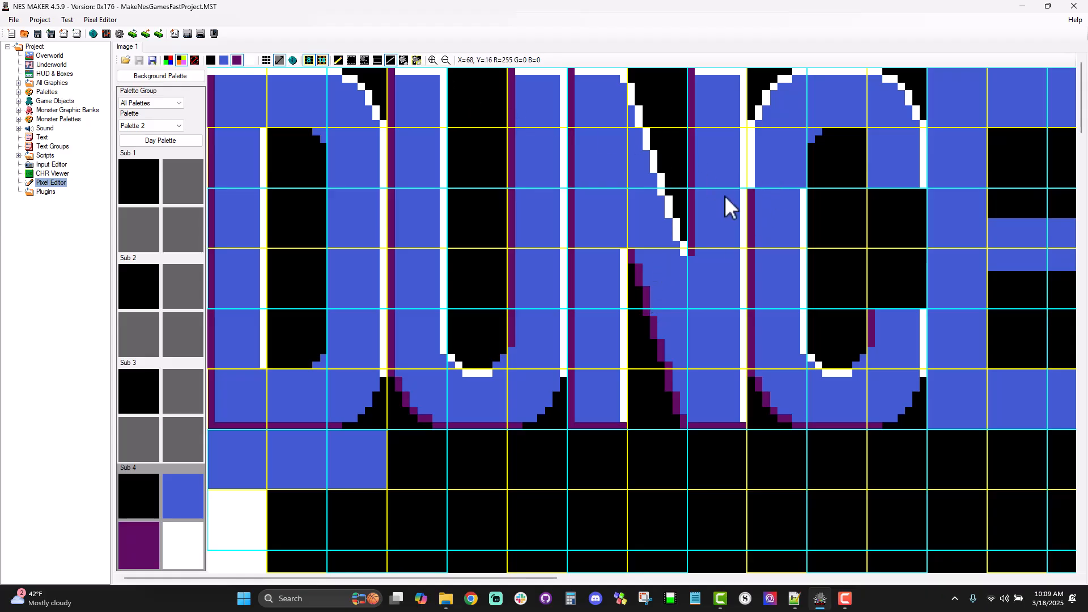
left_click_drag(754, 128, 753, 124)
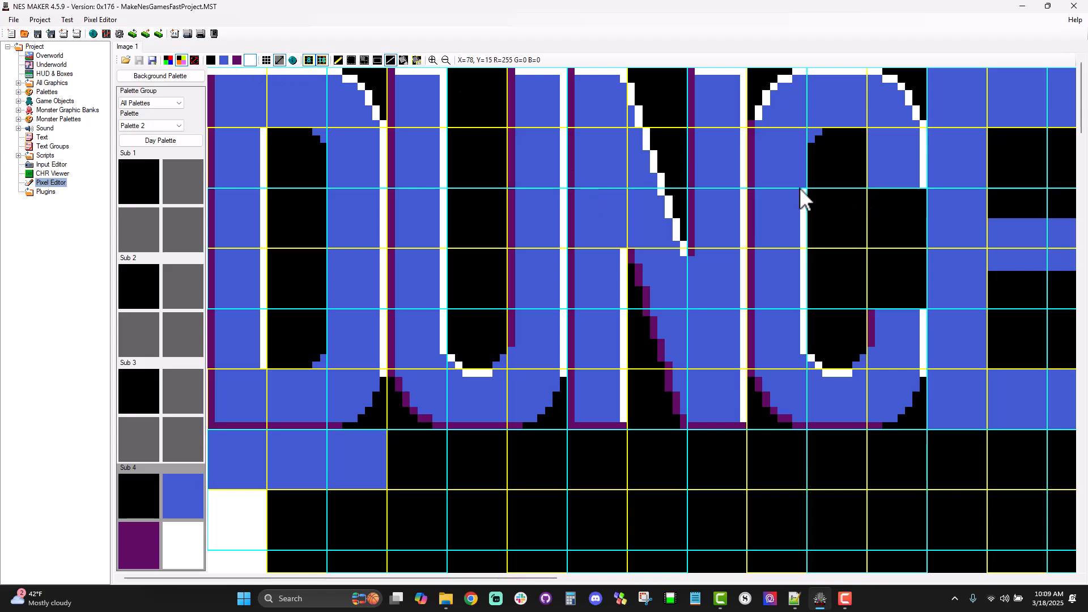
left_click_drag(804, 150, 804, 148)
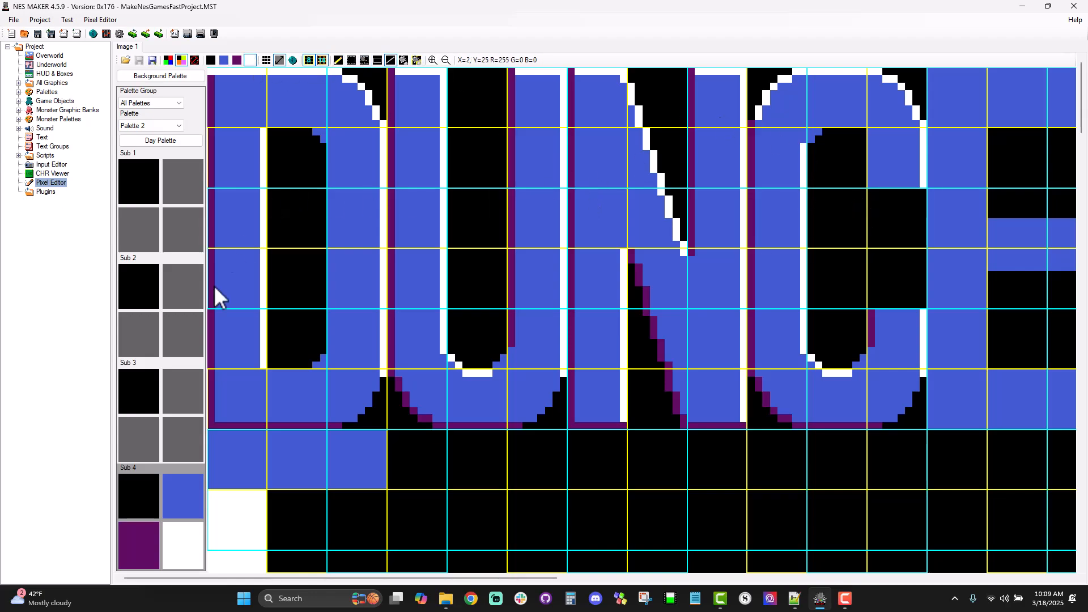
Step: Outline in purple the G's upper-left inner curve and the underside of its upper arm
left_click(125, 554)
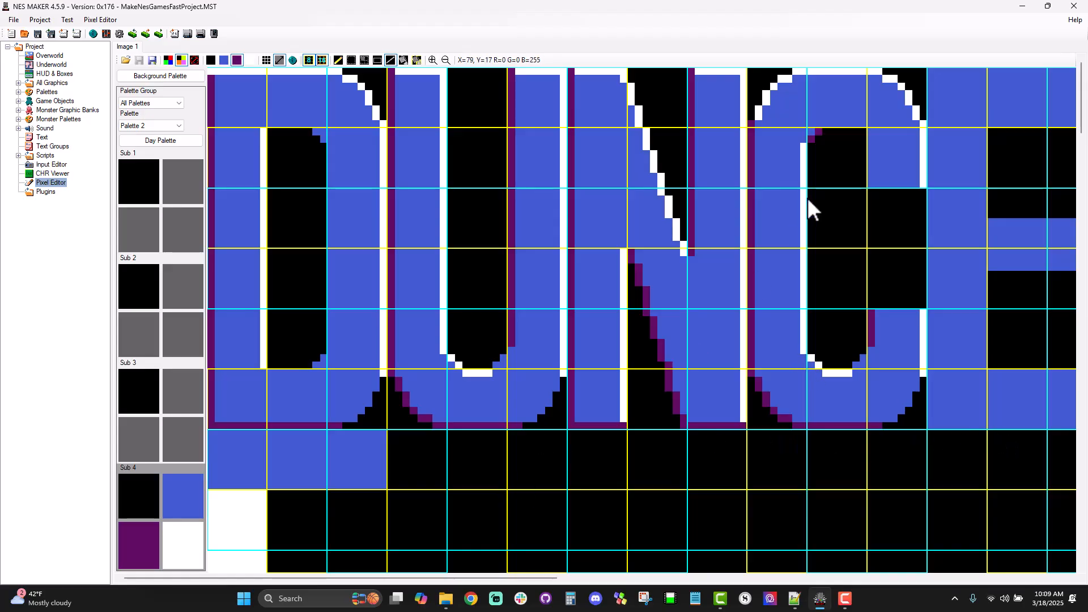
left_click_drag(869, 184, 917, 184)
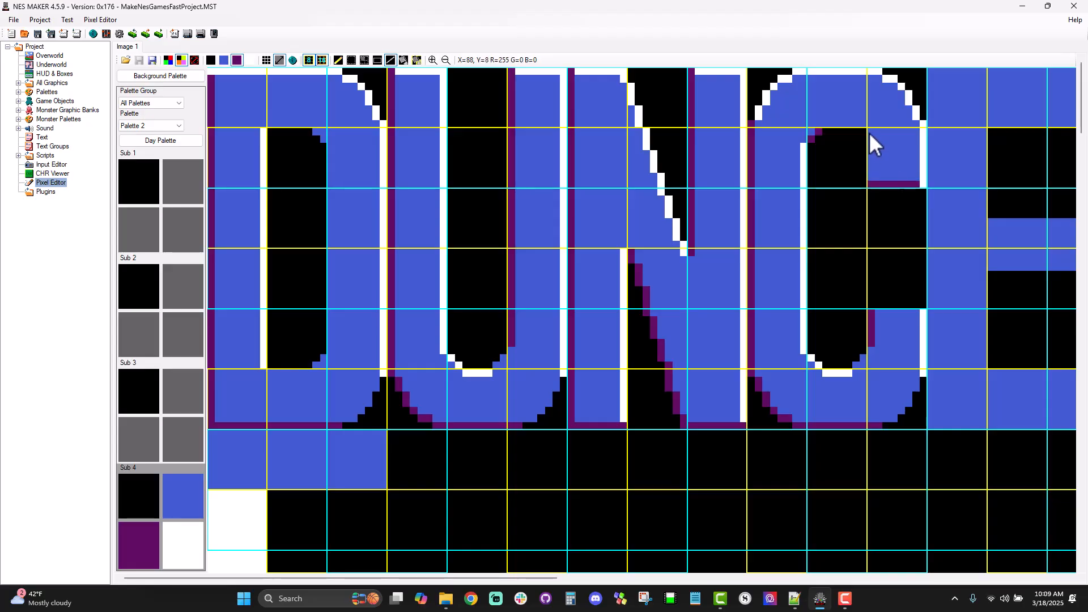
left_click_drag(870, 133, 873, 178)
key("ctrl+z")
Step: Round the G's upper-right inner corner with blue pixels, and outline in purple the opening's top and the upper arm's inner edge
left_click(189, 492)
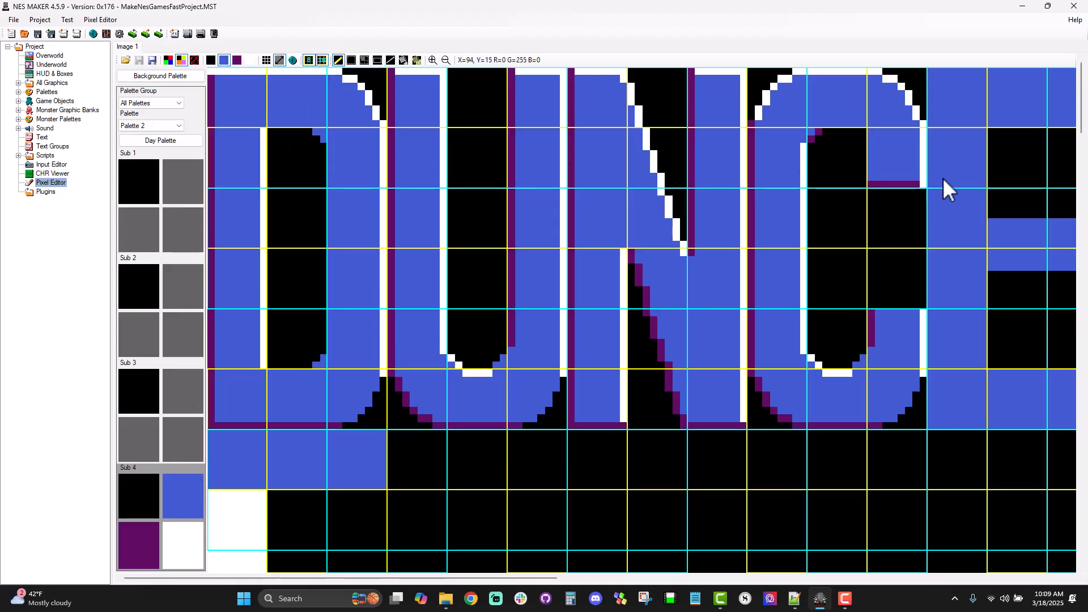
left_click(856, 132)
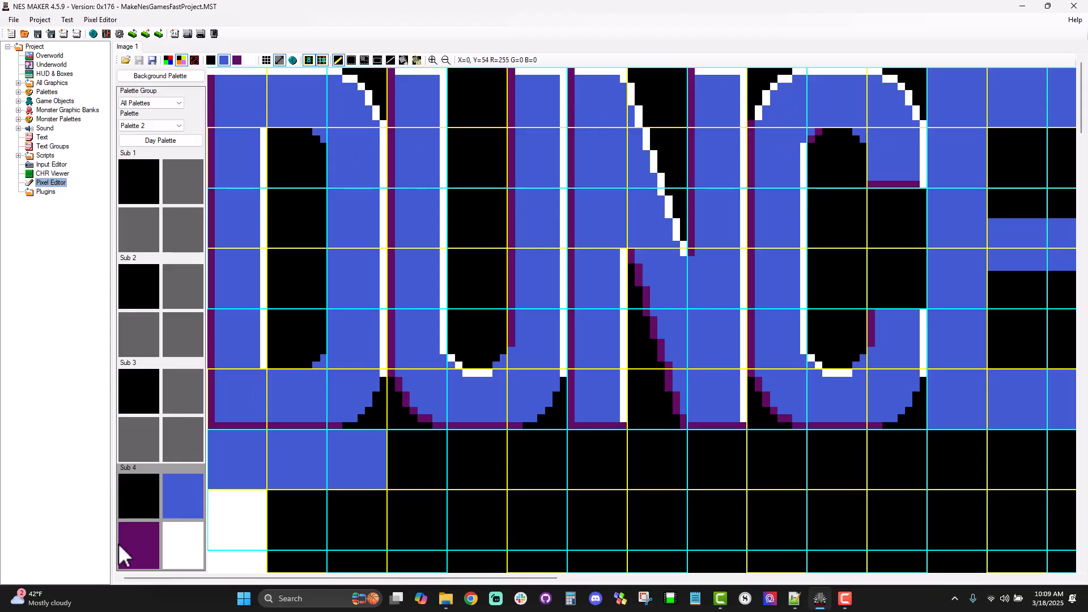
left_click(140, 540)
left_click(390, 59)
left_click_drag(826, 124, 845, 124)
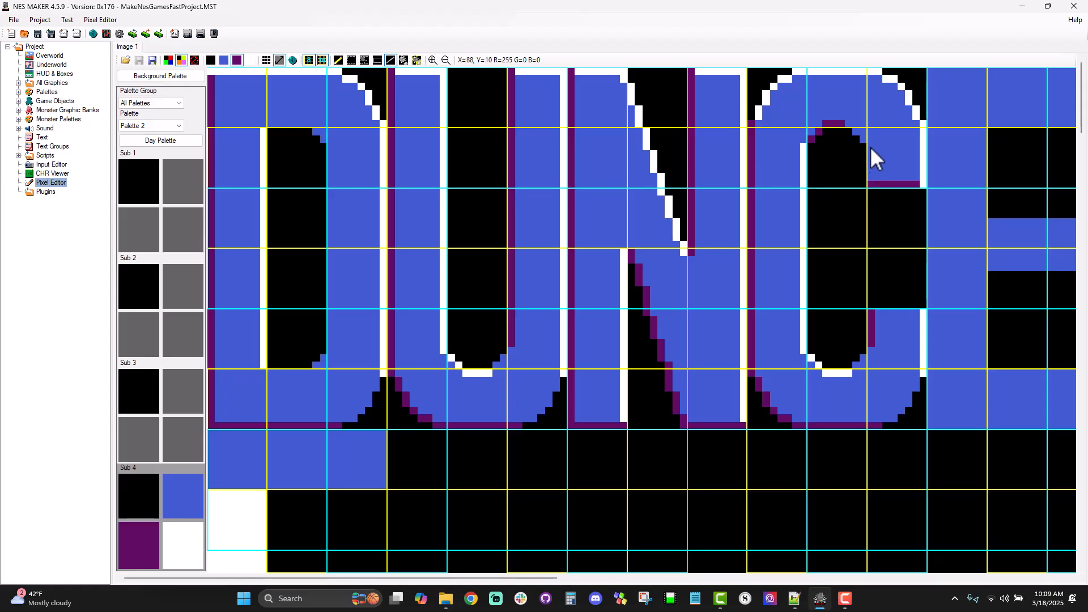
key("ctrl+z")
left_click_drag(870, 154, 872, 175)
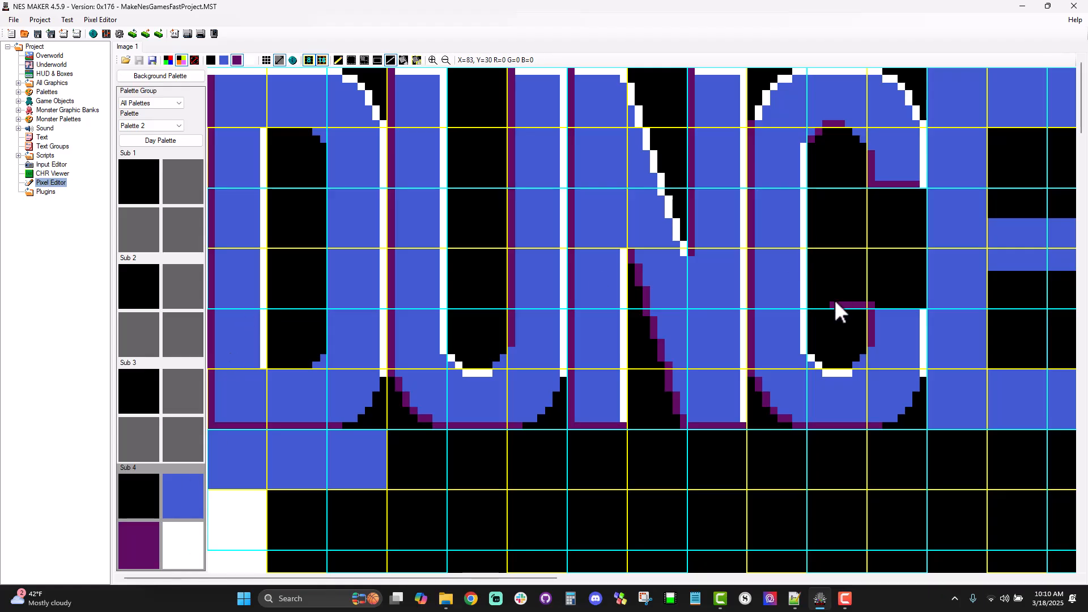
Step: Draw the G's crossbar outline with purple left and lower edges and white top and right edges
left_click_drag(832, 256, 832, 253)
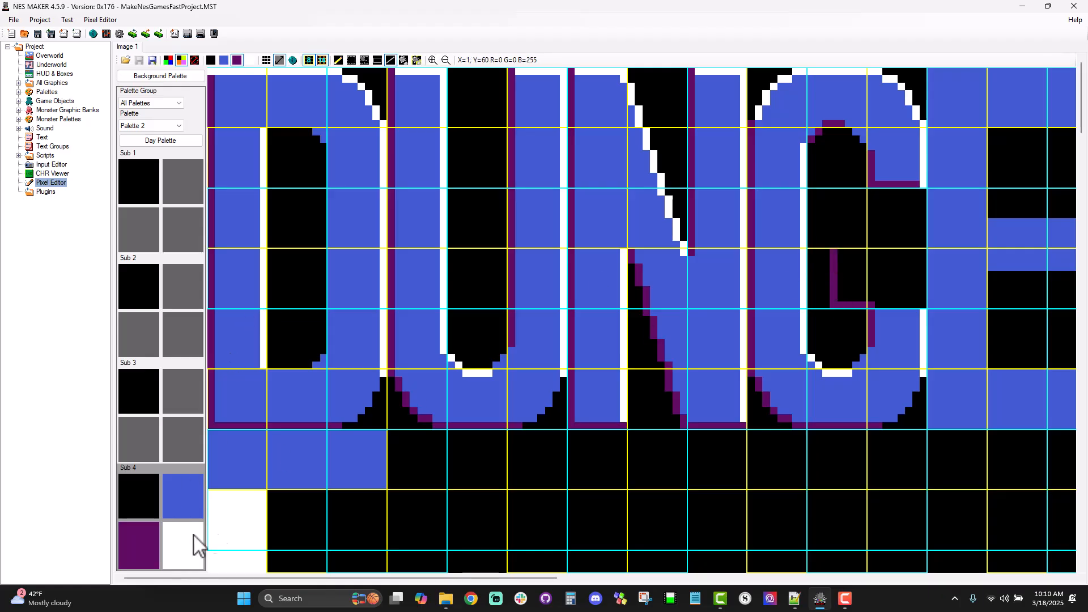
left_click(178, 529)
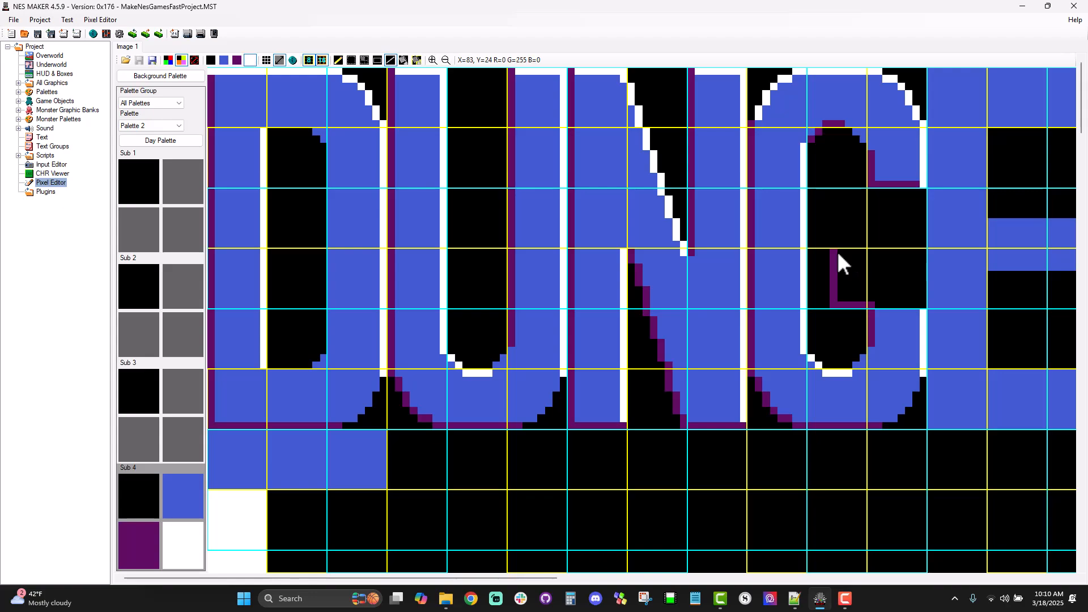
left_click_drag(919, 256, 924, 306)
Step: Fill the inside of the G's crossbar with blue
left_click(378, 59)
left_click(179, 493)
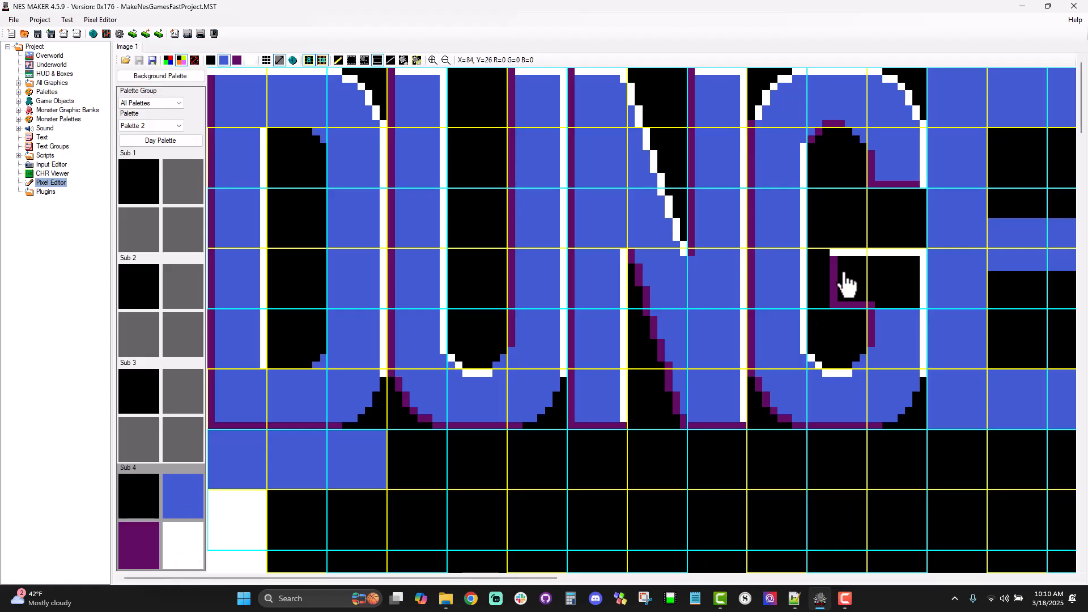
left_click_drag(844, 256, 916, 320)
left_click_drag(840, 259, 850, 296)
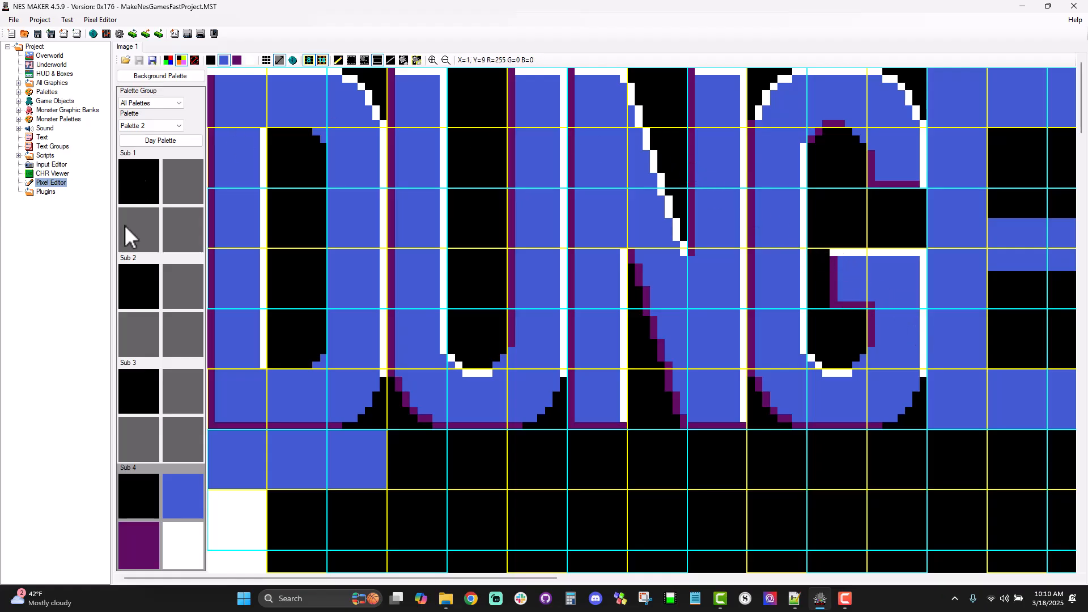
Step: Add purple pixels along the G's upper-right inner curve and hide both tile grids
left_click(131, 530)
left_click(339, 61)
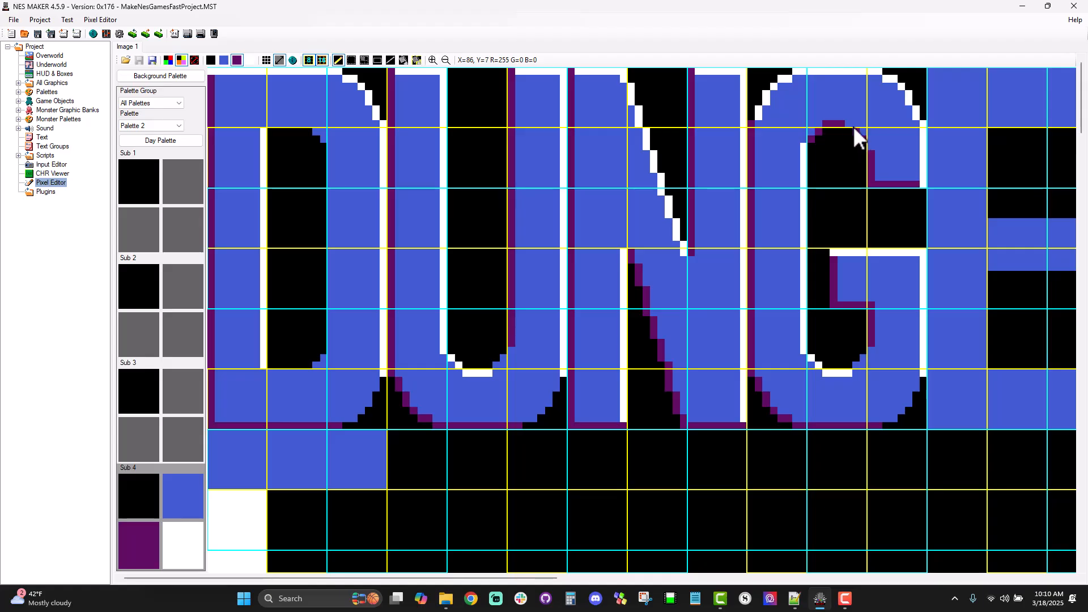
left_click_drag(850, 128, 871, 146)
left_click(315, 59)
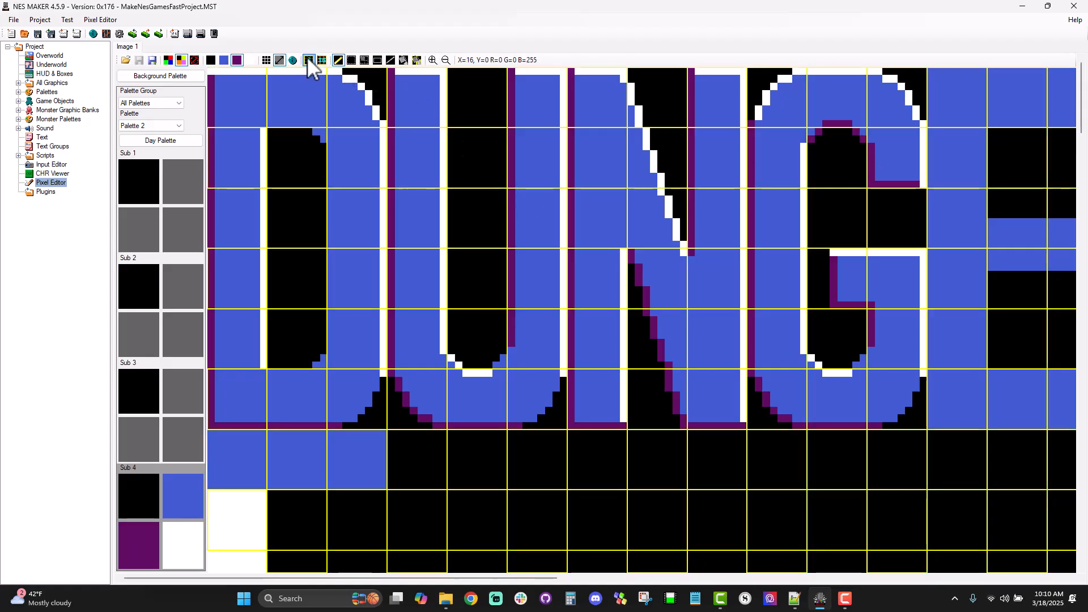
left_click(307, 59)
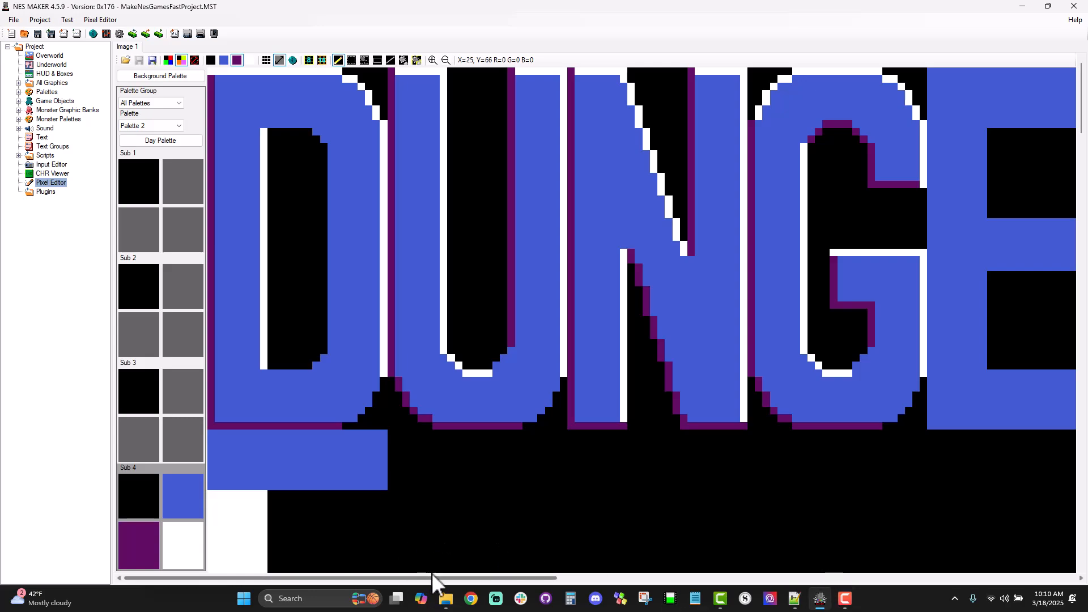
Step: Draw purple lines down the letter E's left edge and along the undersides of its three arms
left_click_drag(437, 576, 963, 601)
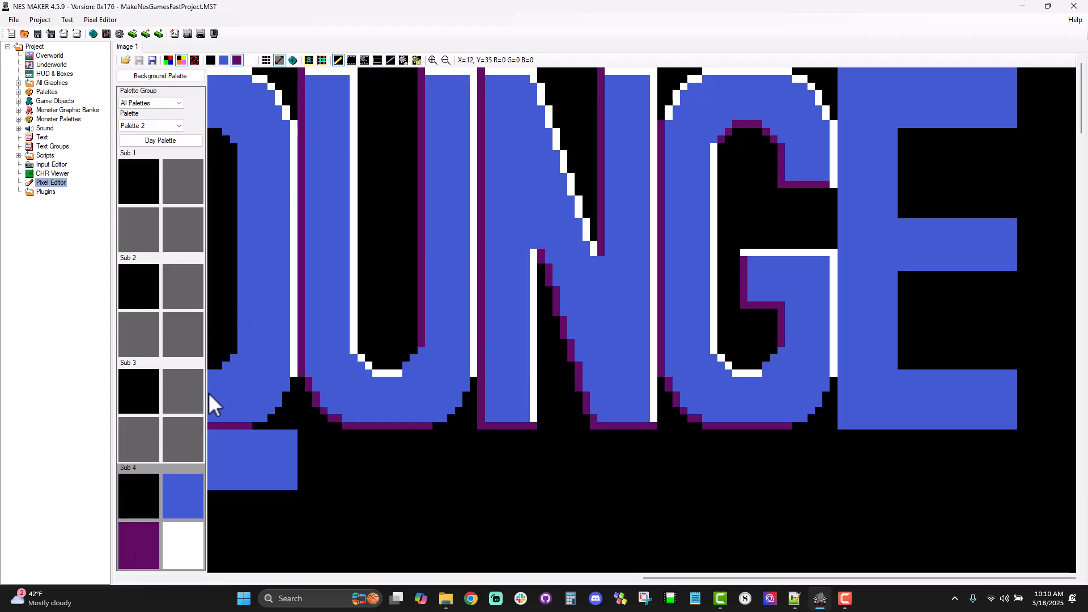
left_click(390, 60)
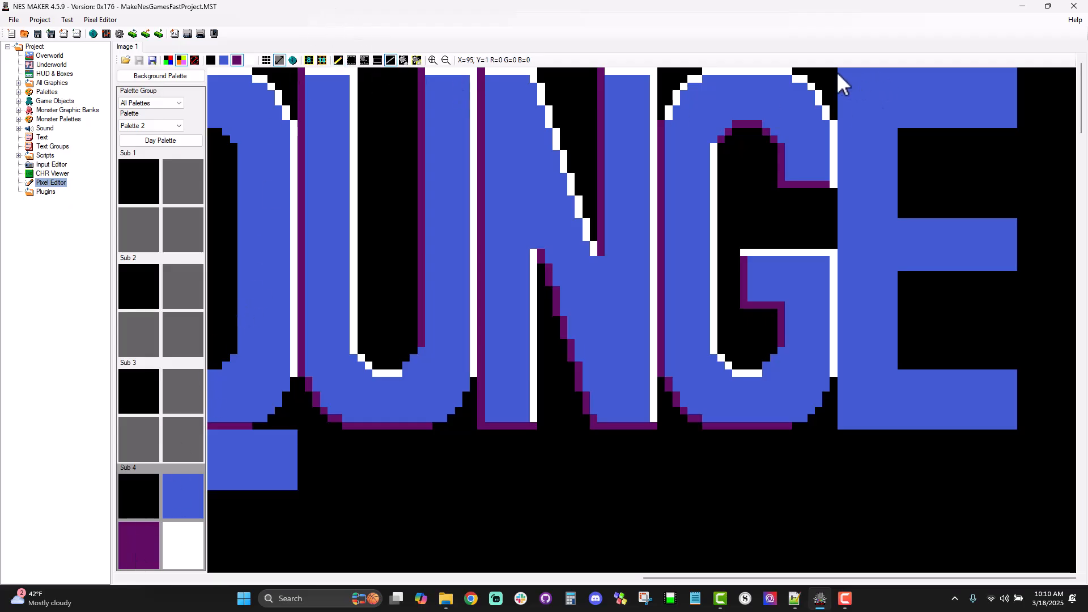
mouse_move(839, 70)
left_mouse_down()
mouse_move(856, 304)
mouse_move(842, 428)
mouse_move(1016, 426)
left_mouse_up()
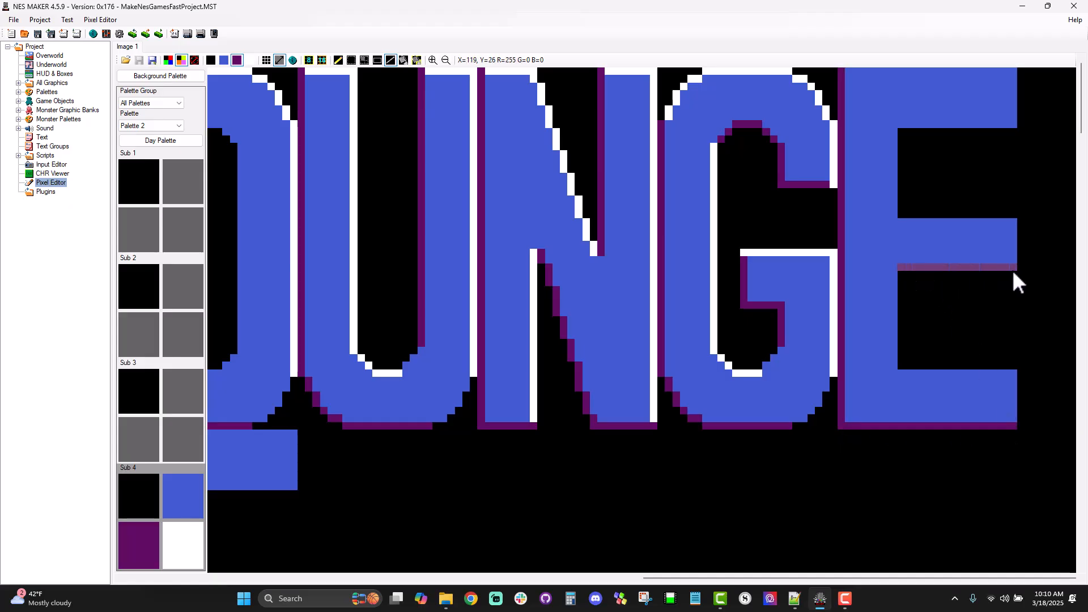
left_click_drag(1012, 269, 1013, 270)
left_click_drag(903, 125, 1016, 125)
Step: Outline in white the top and right ends of the E's upper and middle arms
left_click(178, 555)
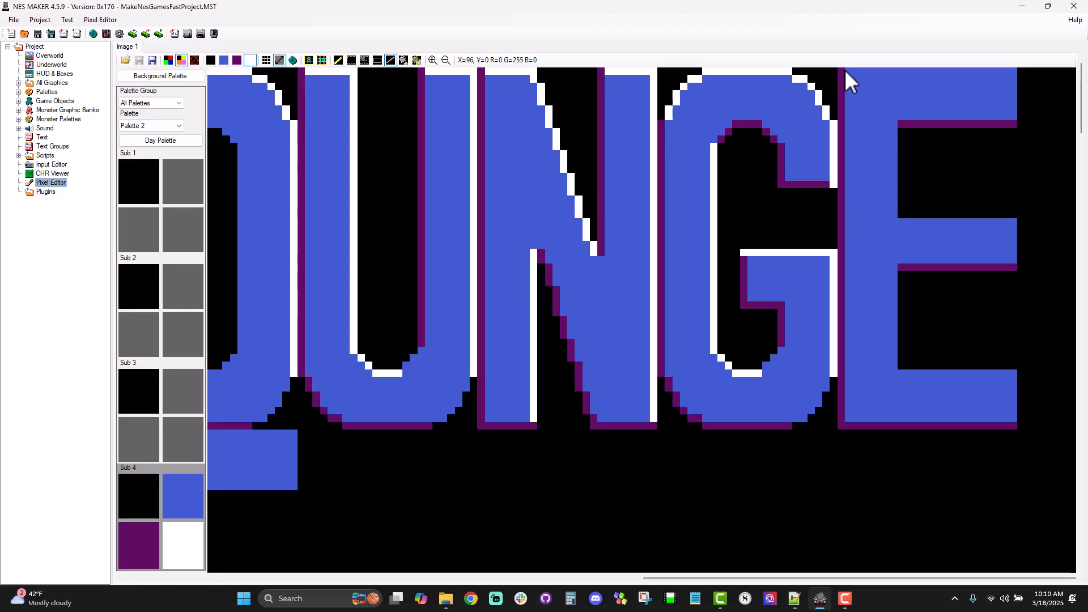
left_click_drag(847, 71, 1013, 73)
left_click_drag(1014, 74, 1014, 116)
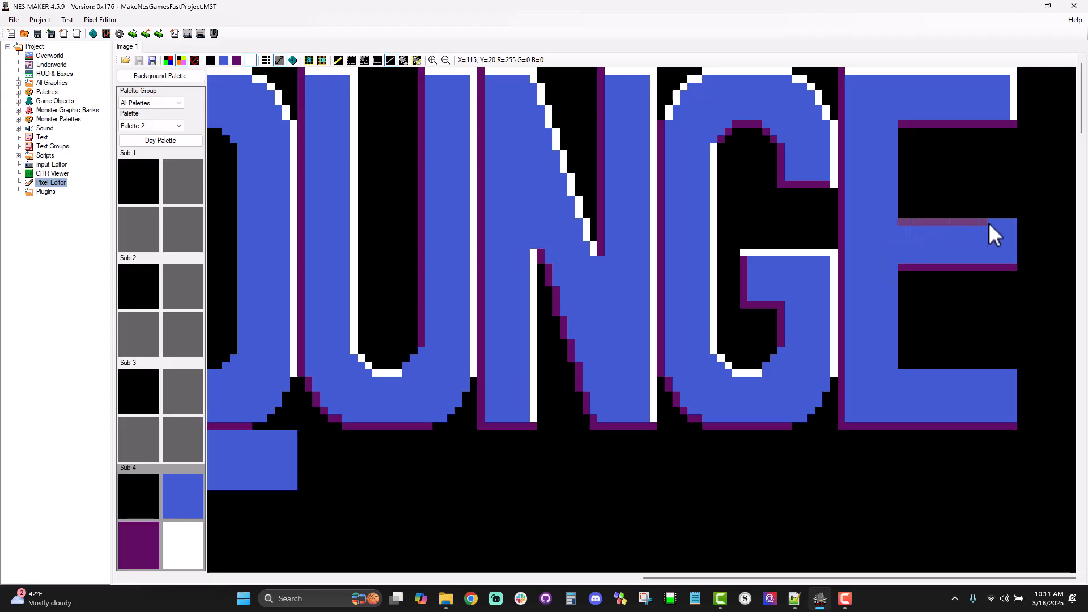
left_click_drag(1012, 220, 1013, 221)
left_click_drag(1012, 221, 1015, 234)
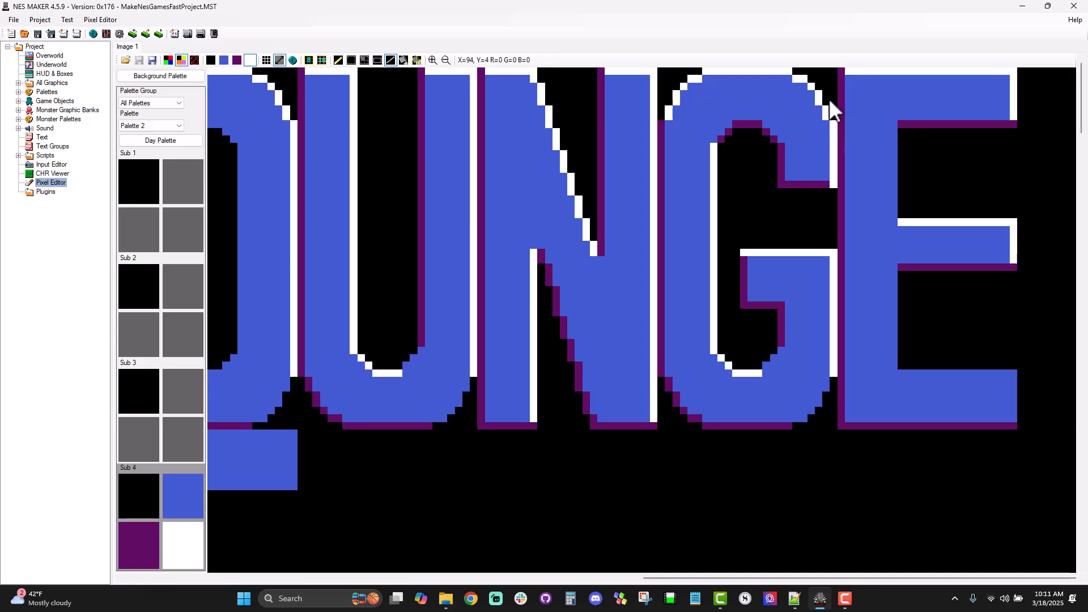
Step: Draw white lines down the E stem's inner edges between the arms and along the top of its bottom arm
left_click_drag(901, 211, 903, 213)
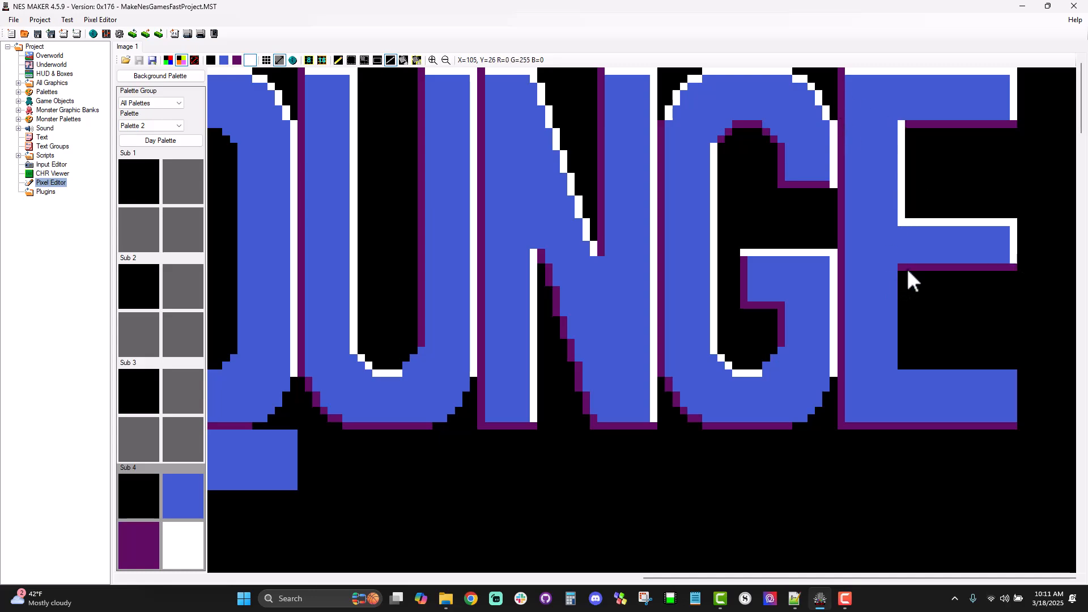
left_click_drag(906, 271, 907, 292)
left_click_drag(900, 355, 901, 368)
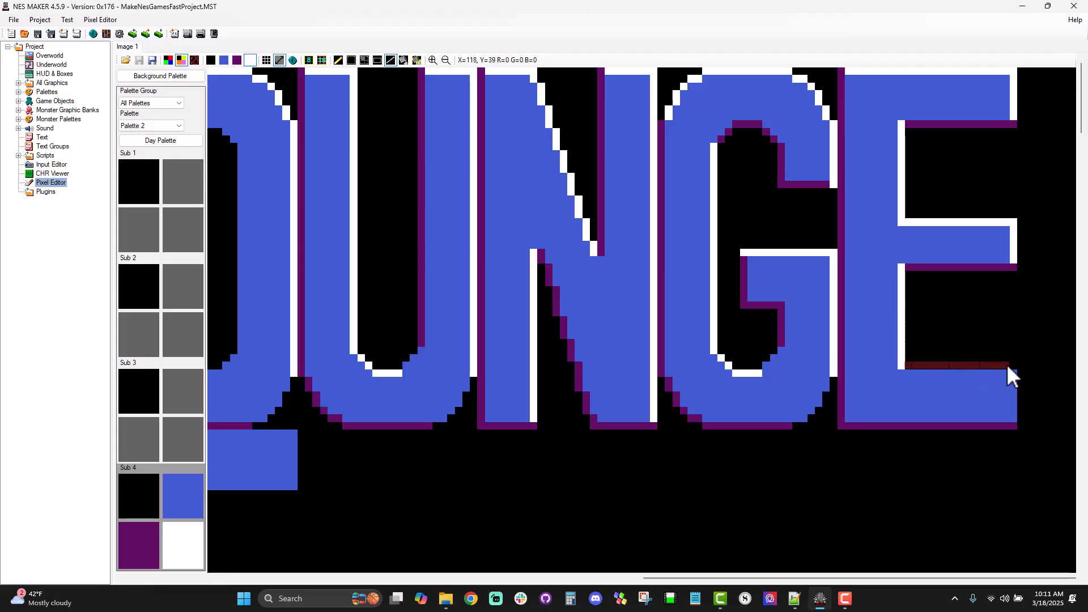
left_click_drag(1008, 366, 1013, 367)
left_click_drag(1004, 365, 1014, 368)
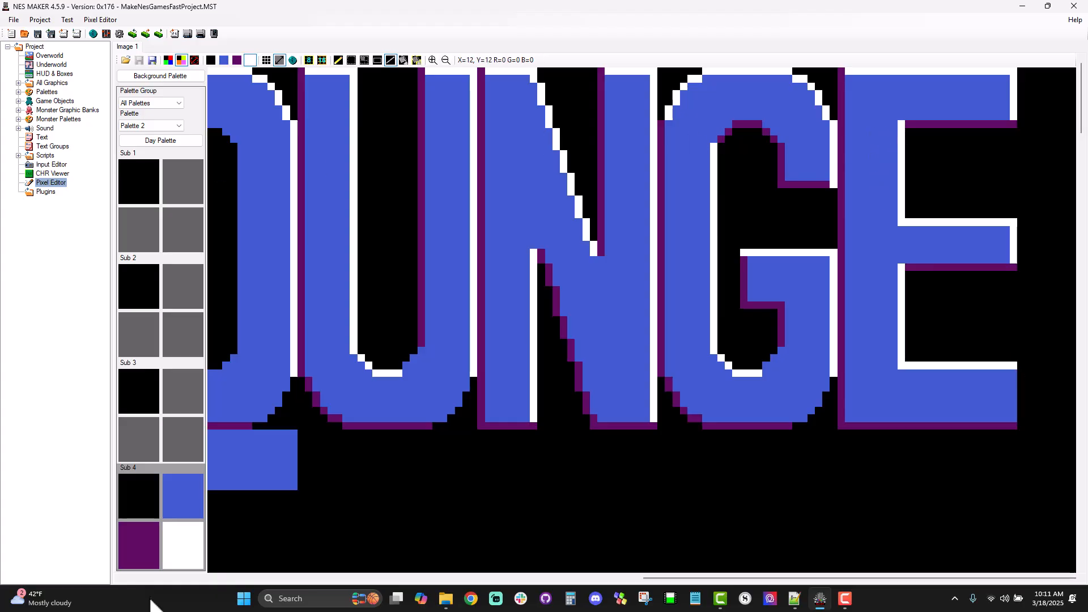
Step: Add a purple pixel at the E's upper inner corner and draw a white line down its bottom arm's right end
left_click(149, 561)
left_click(902, 124)
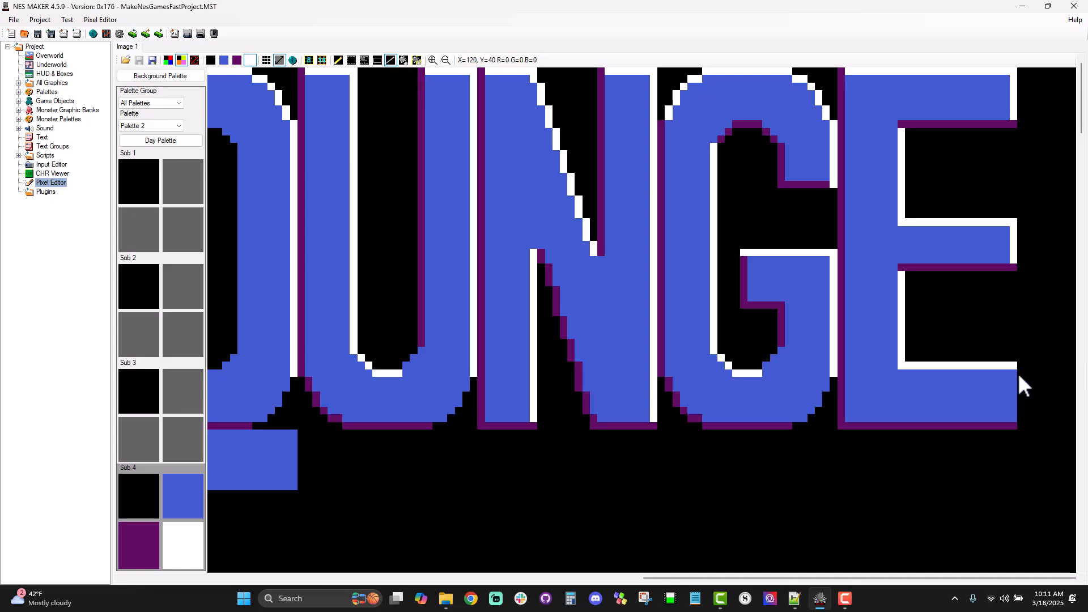
left_click_drag(1015, 417, 1015, 417)
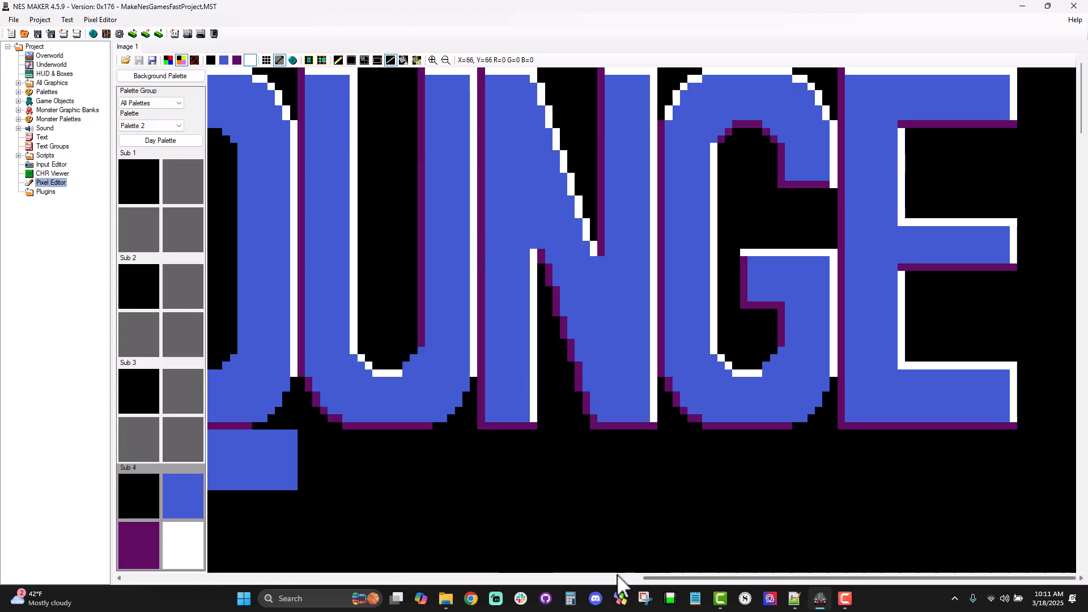
Step: Show both tile grids and select the D's full-height, curved right-side column of tiles for copying
left_click_drag(666, 578, 187, 578)
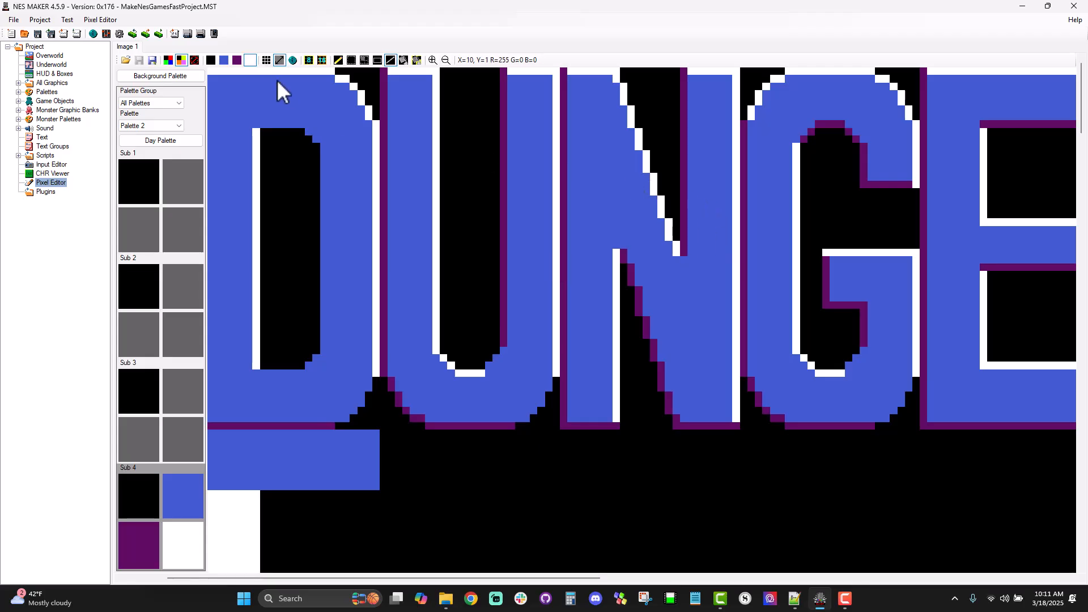
left_click(318, 57)
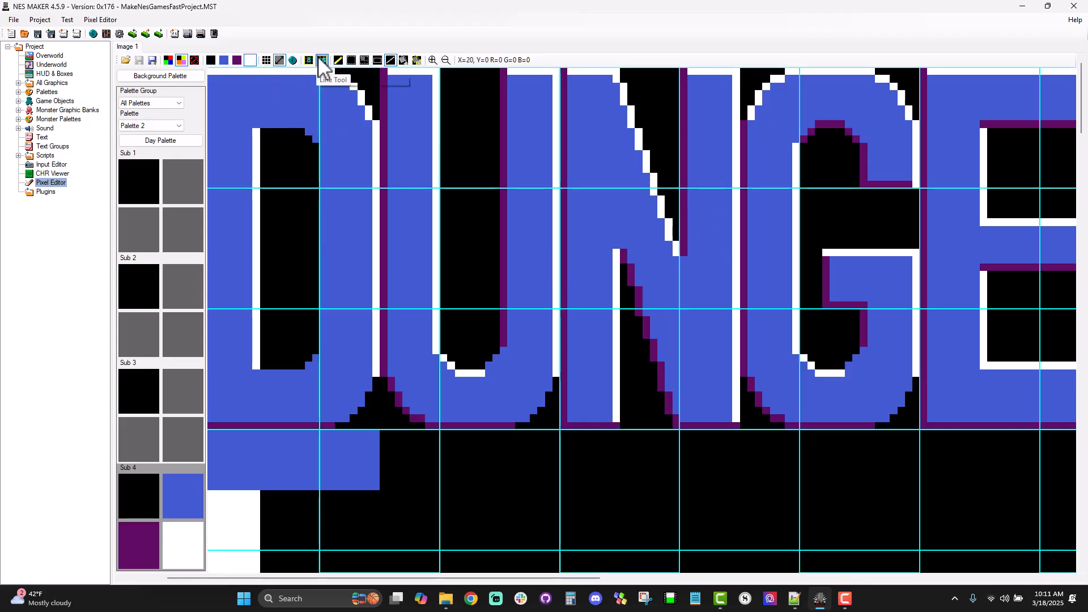
left_click_drag(327, 91, 372, 226)
left_click(306, 60)
left_click_drag(340, 87, 339, 391)
left_click(342, 386)
Step: Paste the column twice below the D and flip the left copy horizontally to form the sides of an O
scroll(340, 385, "down", 5)
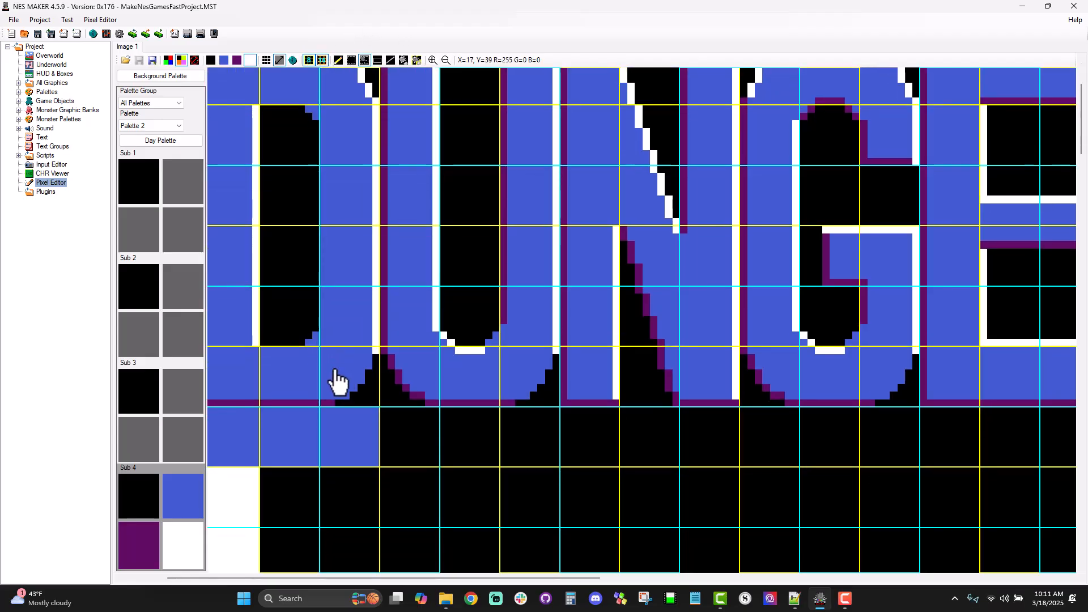
scroll(340, 363, "down", 2)
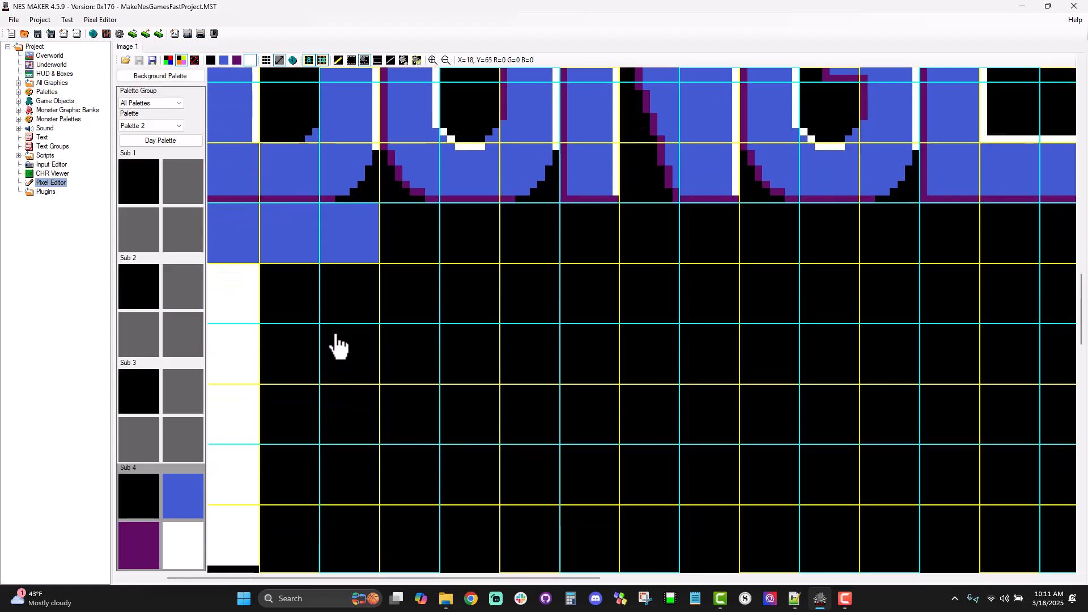
key("ctrl+v")
key("ctrl+v")
left_click_drag(219, 206, 235, 507)
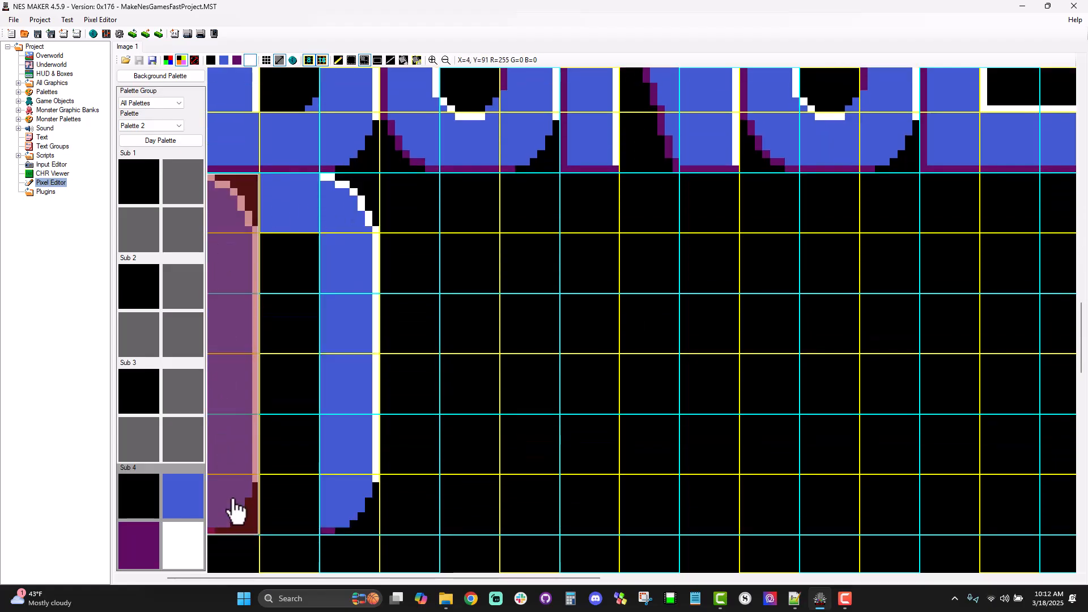
key("h")
Step: Copy the U's curved bottom-middle tiles between the O's sides, flipped vertically at the top and unflipped at the bottom
left_click(445, 120)
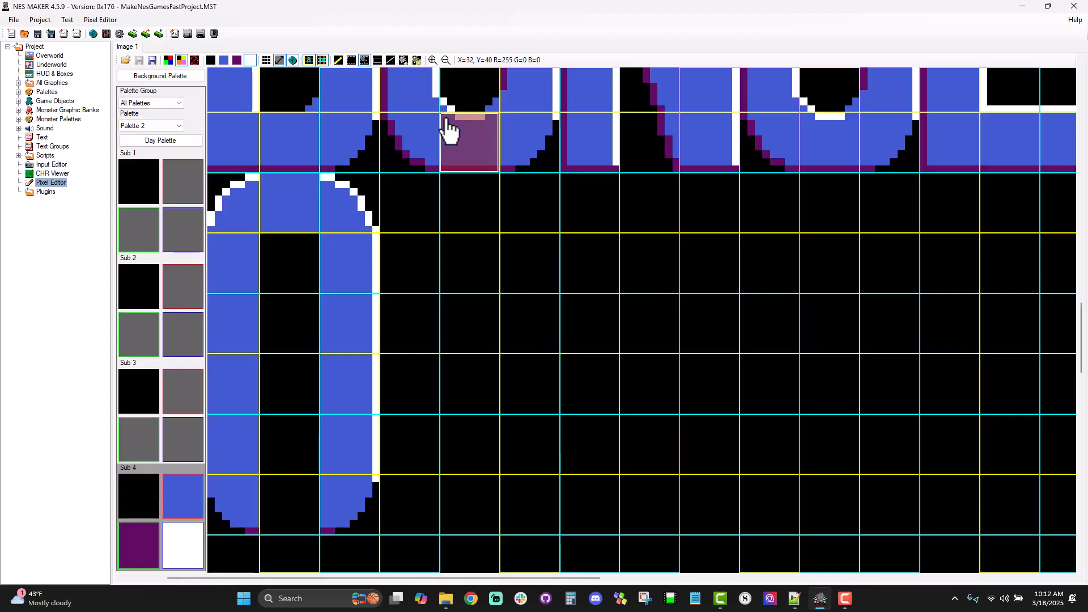
left_click_drag(447, 108, 469, 160)
key("ctrl+c")
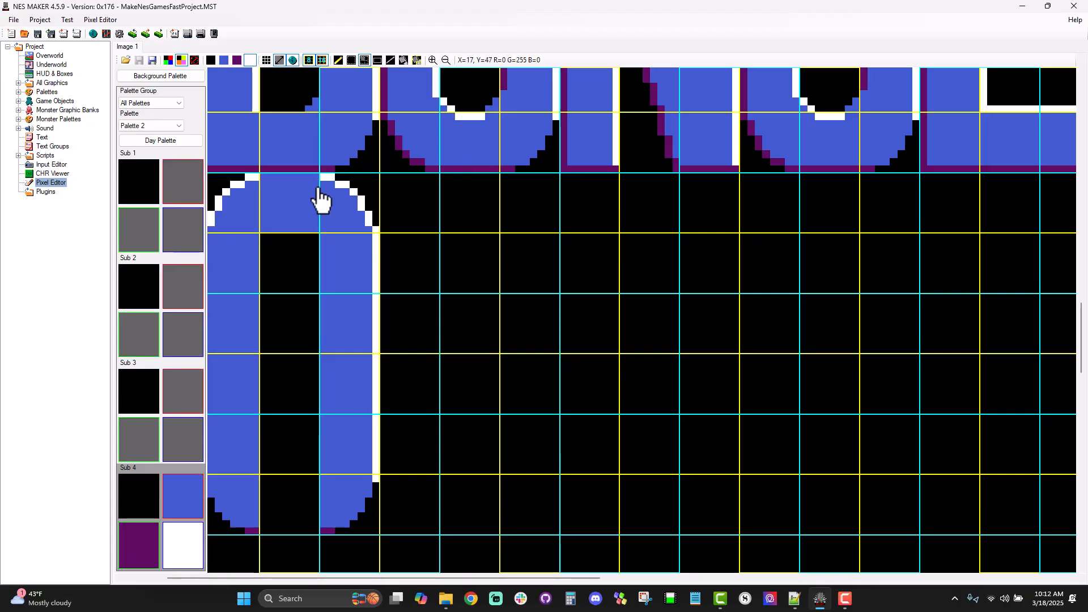
key("ctrl+v")
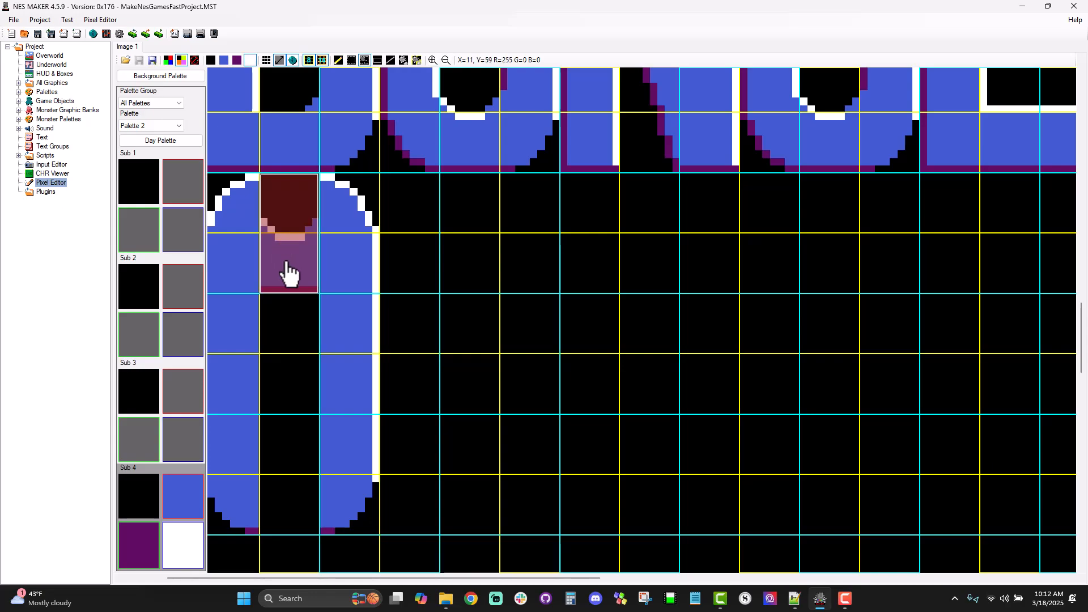
key("v")
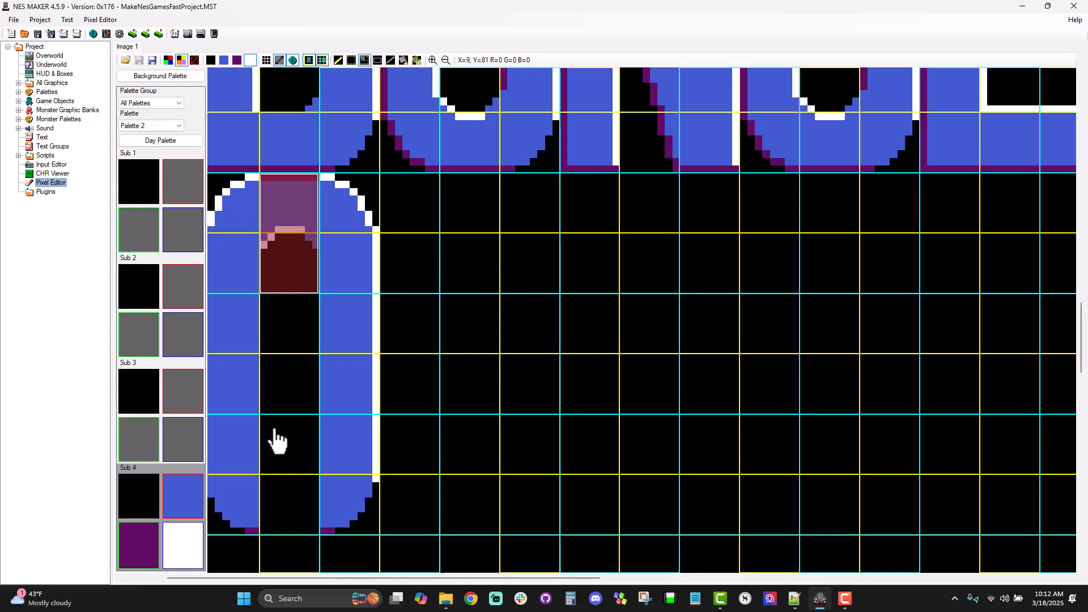
key("ctrl+v")
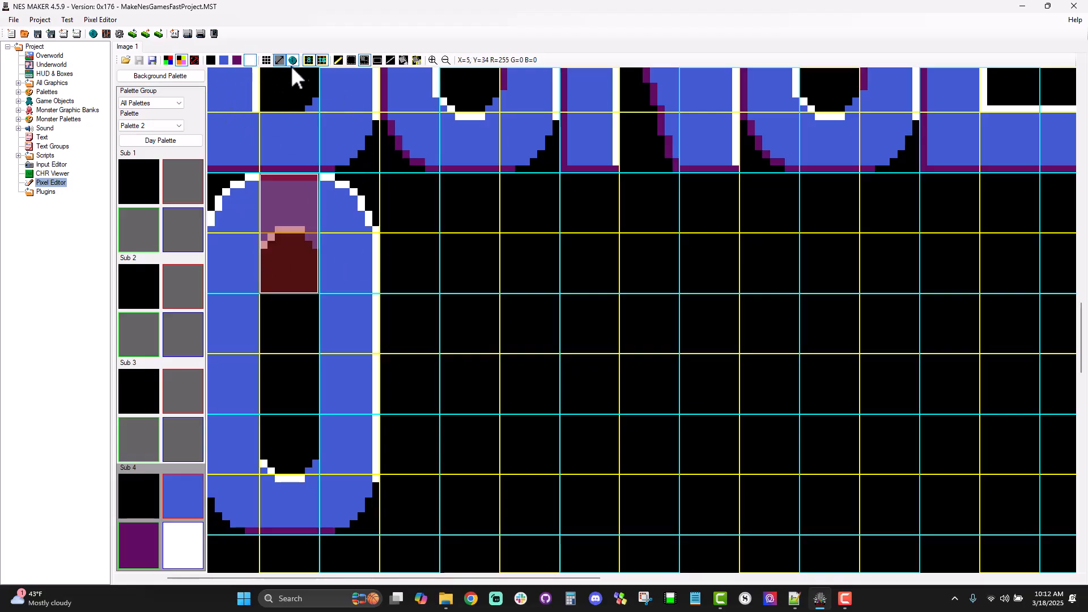
Step: Draw a white line along the O's top edge between its two curved corners
left_click(389, 60)
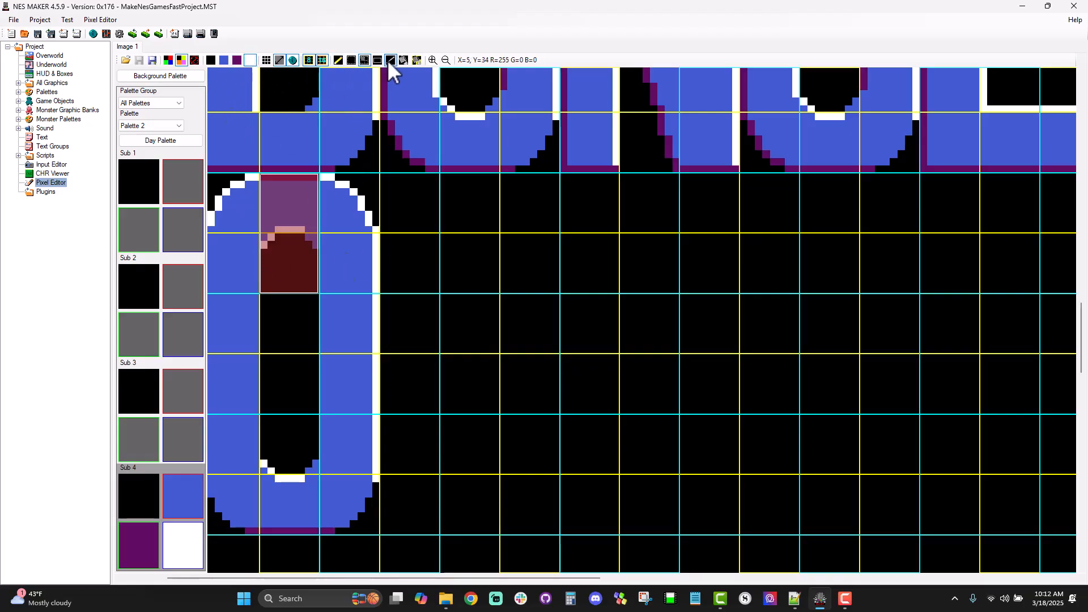
left_click(264, 178)
left_click_drag(305, 178, 317, 178)
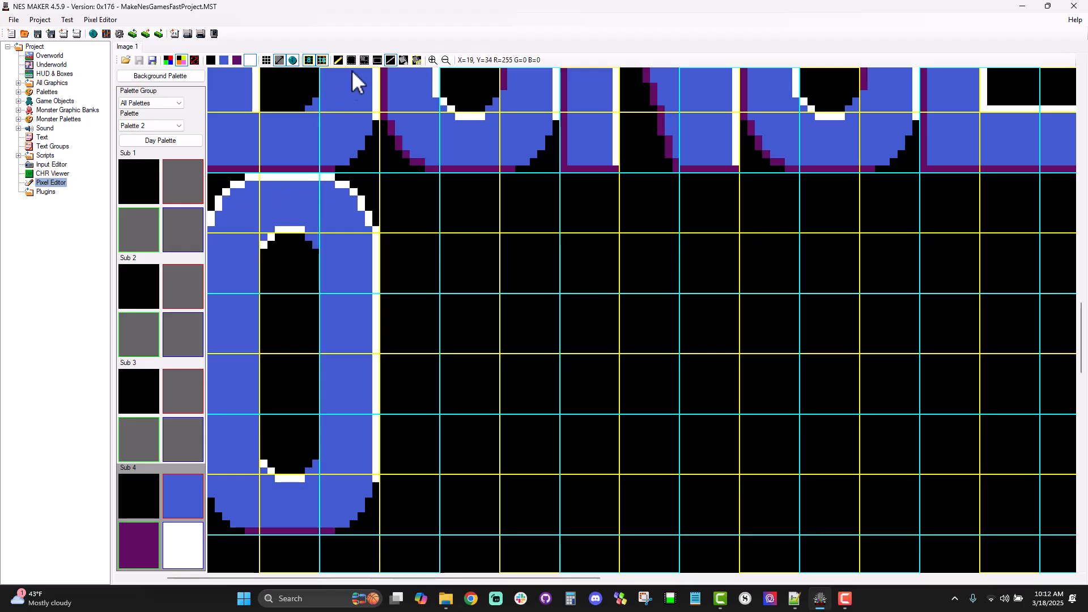
Step: Recolour the white pixels purple on the O's outer upper-left curve and its inner upper-left corner
left_click(417, 60)
left_click(138, 559)
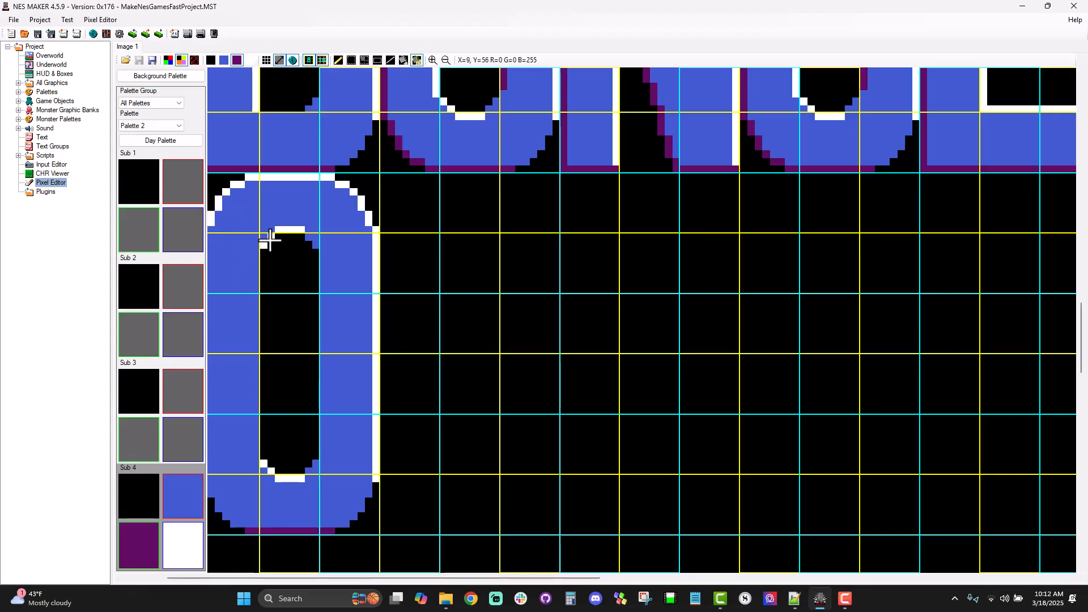
left_click(283, 228)
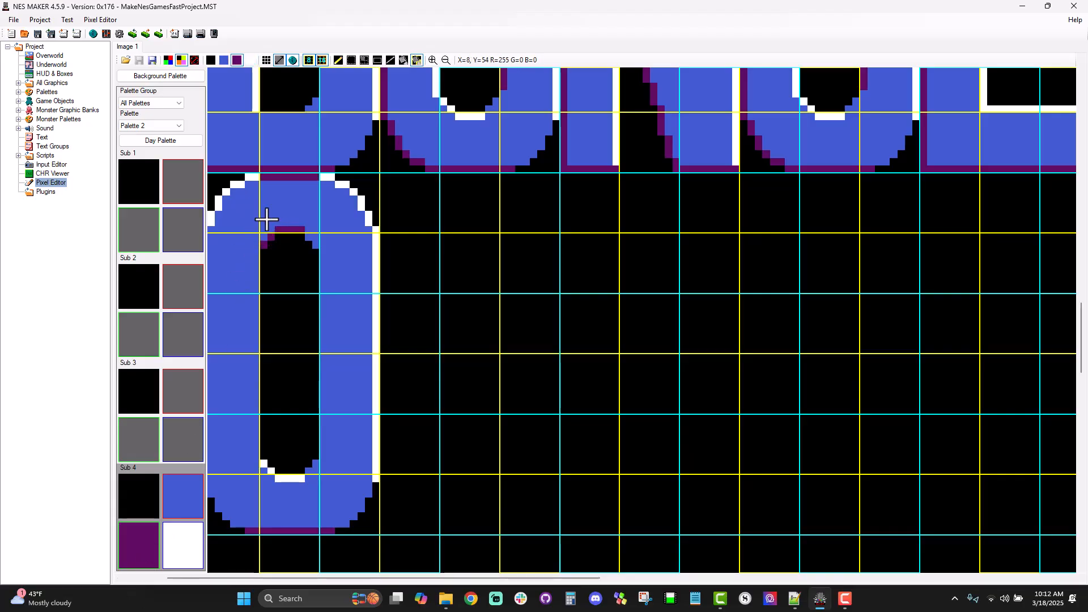
key("ctrl+z")
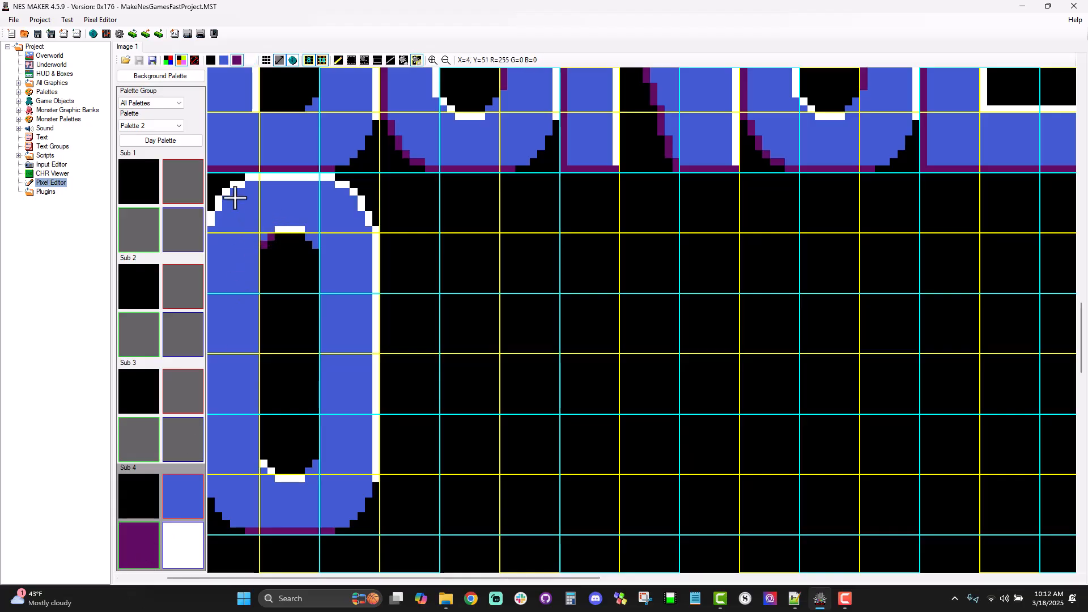
left_click(213, 218)
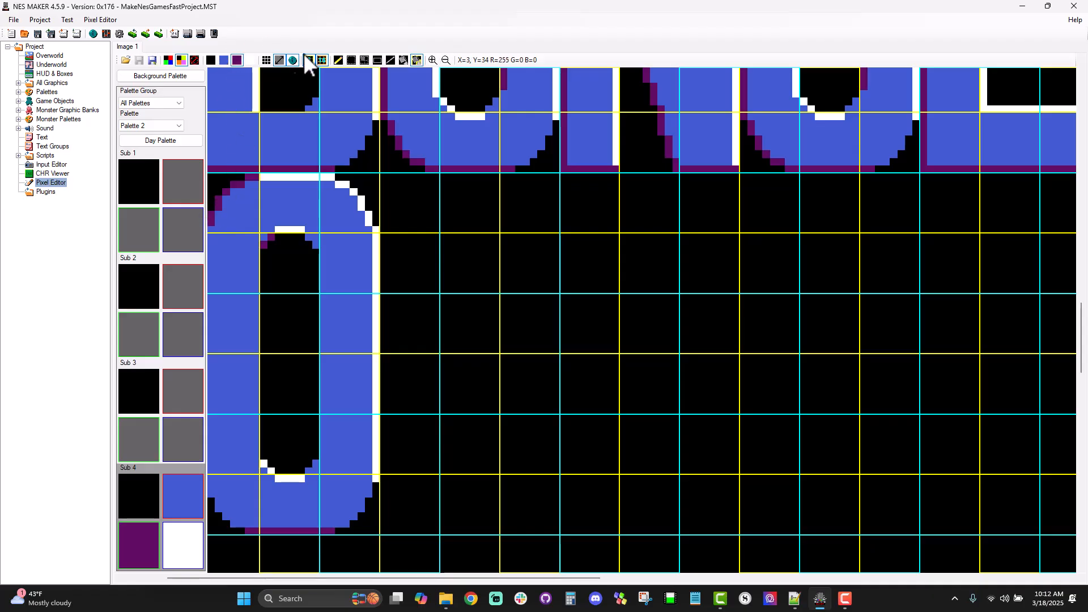
Step: Paint the rest of the O's inner top arch purple and extend its white top edge slightly to the left
left_click(337, 59)
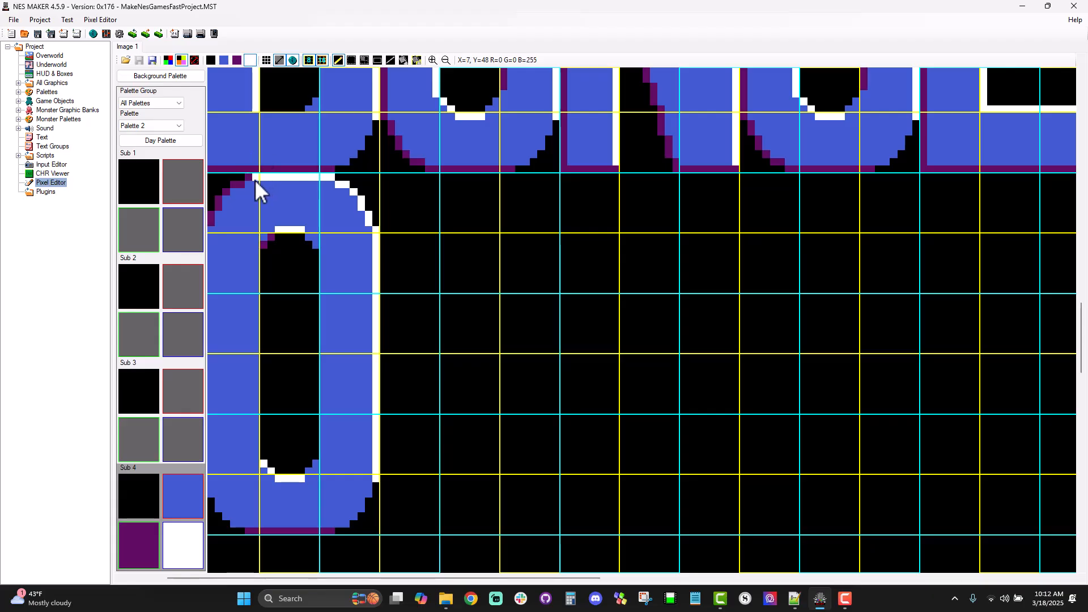
left_click(140, 564)
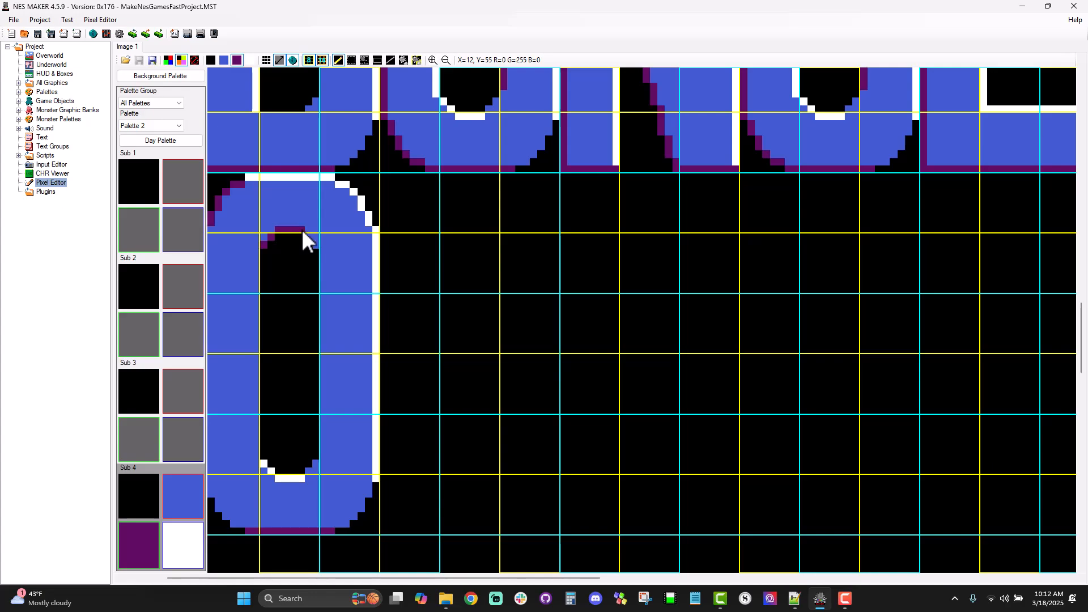
left_click(315, 245)
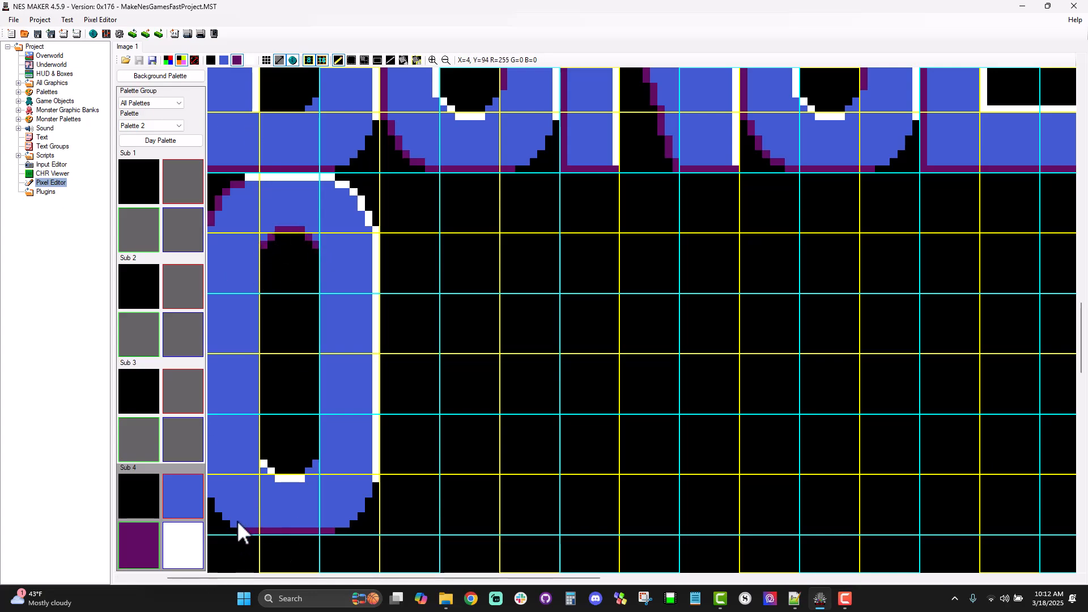
Step: Outline the O's lower-left curve and straight left edge in purple, and hide both tile grids
left_click_drag(240, 527, 232, 528)
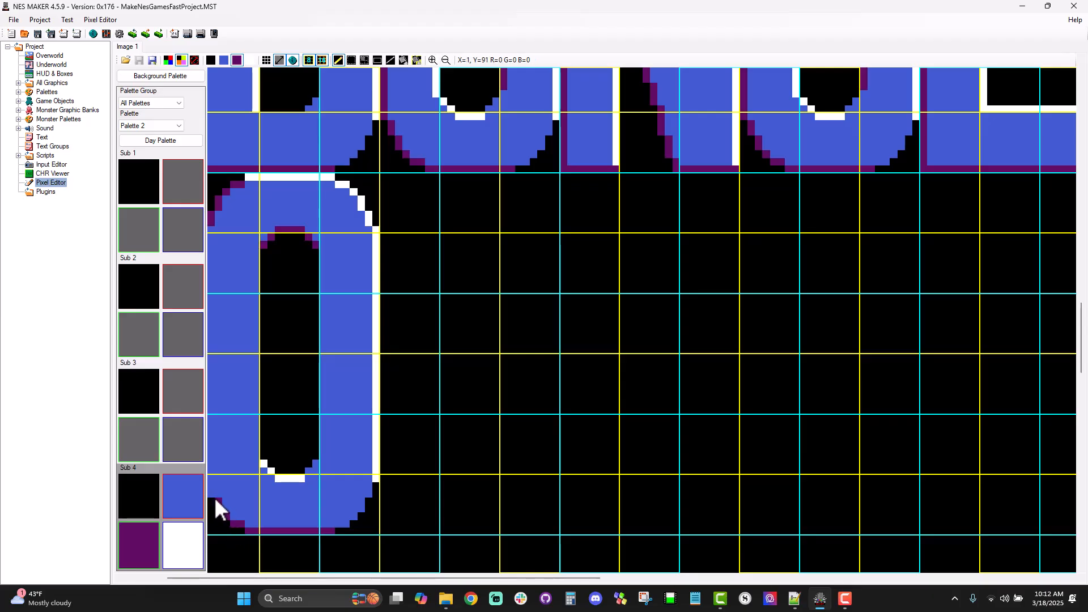
left_click(391, 61)
left_click_drag(212, 497, 213, 230)
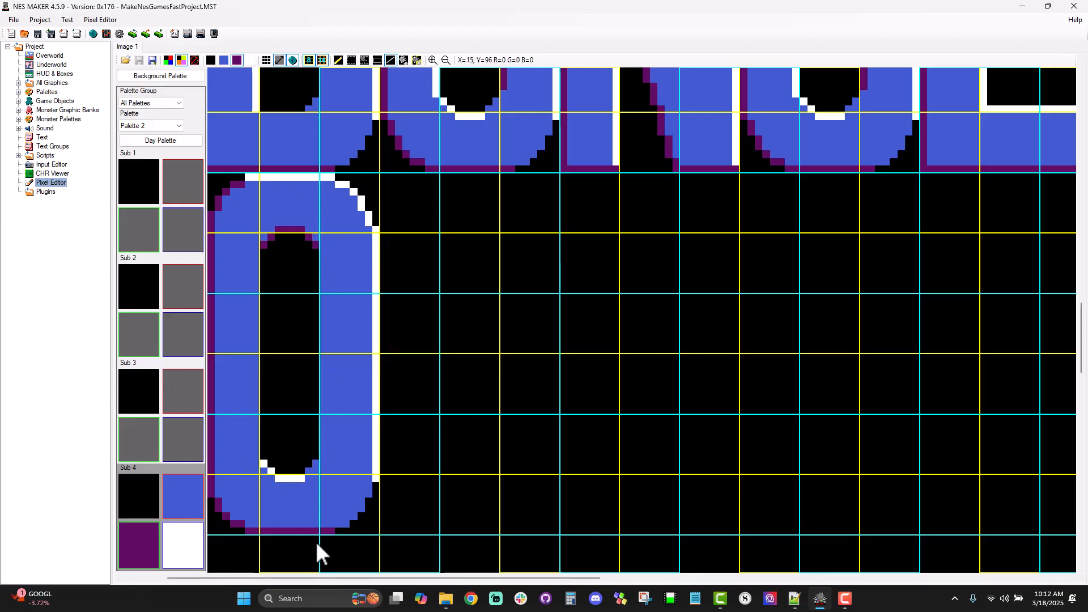
left_click(322, 62)
left_click(308, 60)
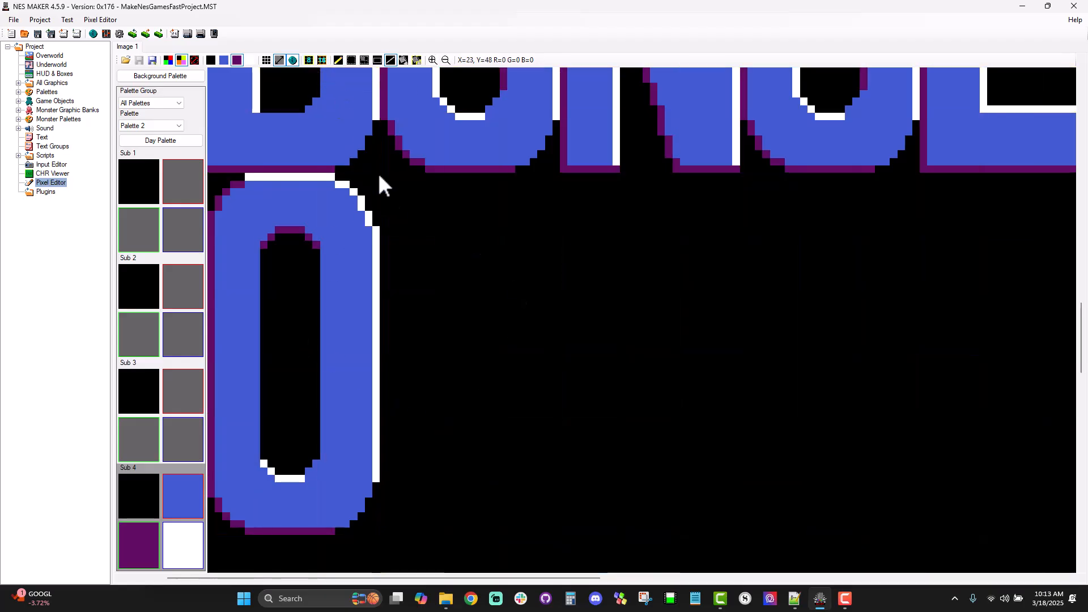
Step: Save the whole lettering image as a bitmap tileset named CanvasForTitleScreen
left_click(446, 60)
left_click(445, 60)
left_click(446, 60)
left_click(445, 60)
left_click(446, 60)
left_click(446, 60)
left_click(446, 60)
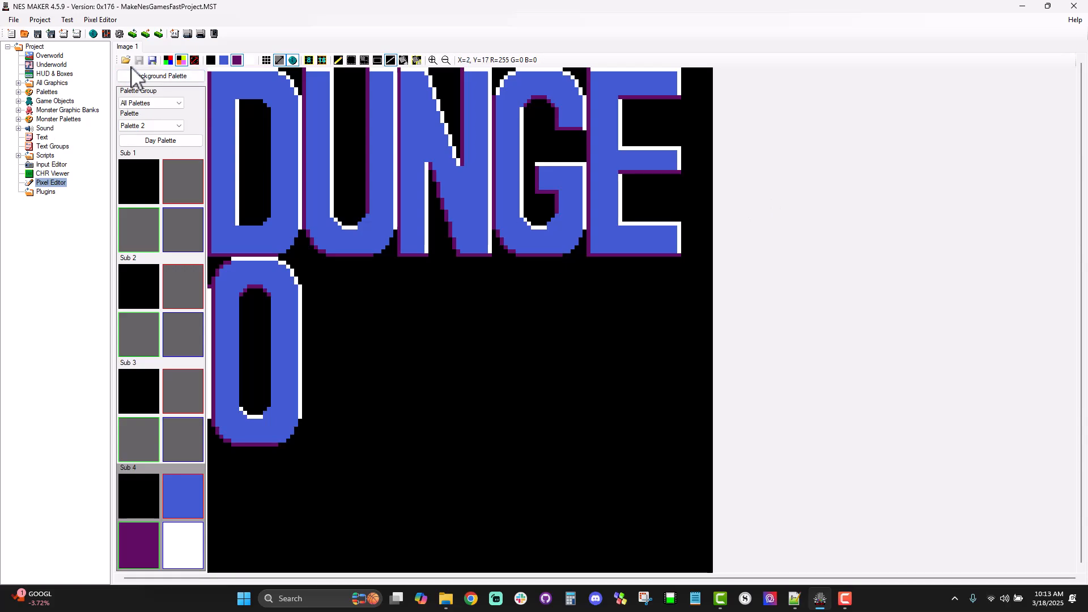
left_click(152, 60)
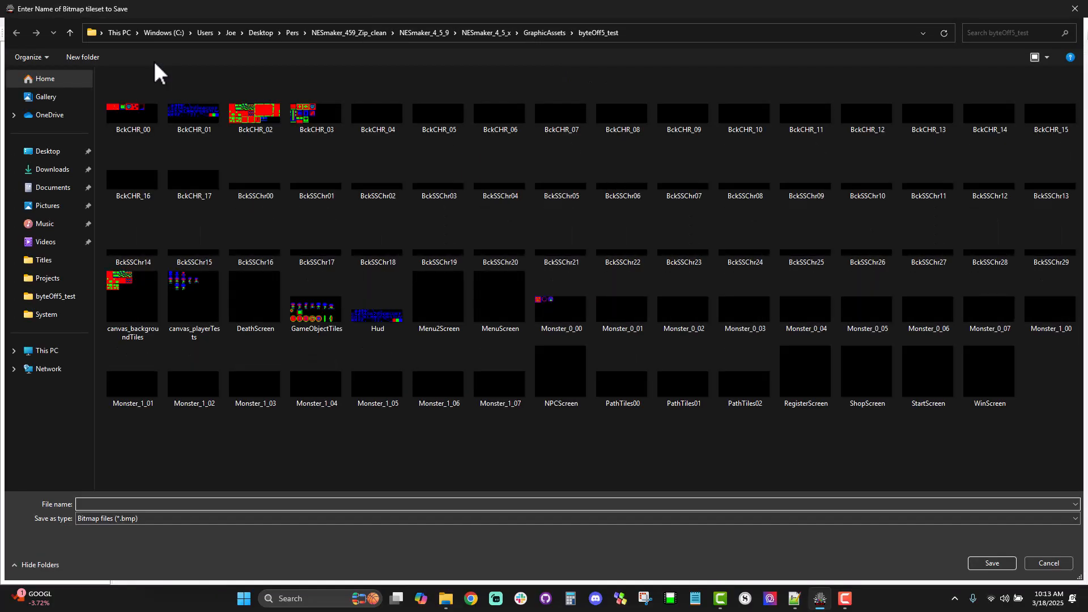
type("CanvasForTitleScreen")
key("Return")
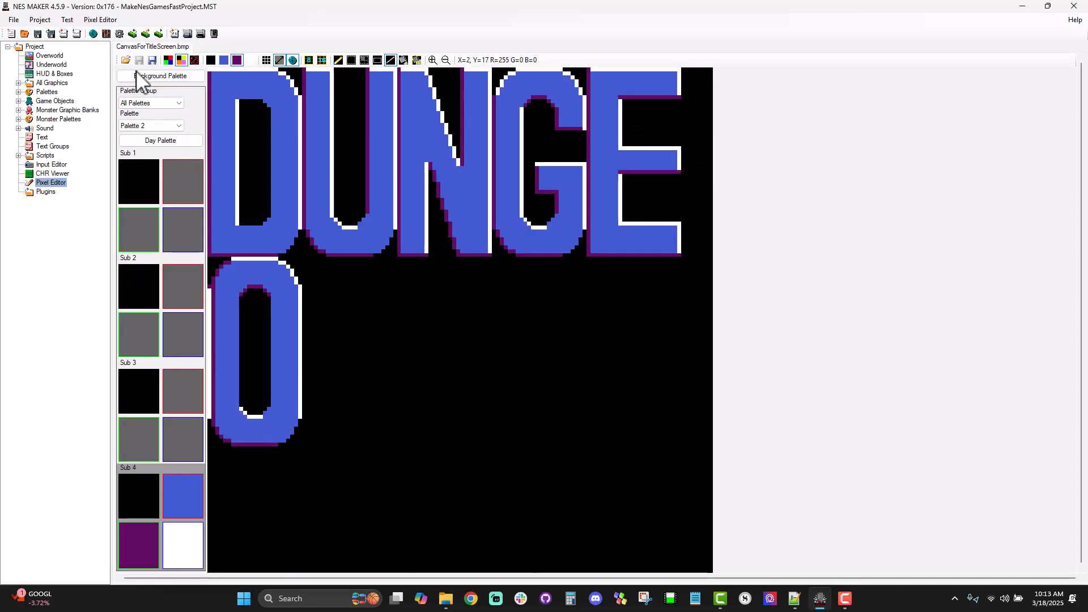
Step: Open the BckCHR_04 background tileset alongside the title canvas
left_click(101, 20)
left_click(111, 32)
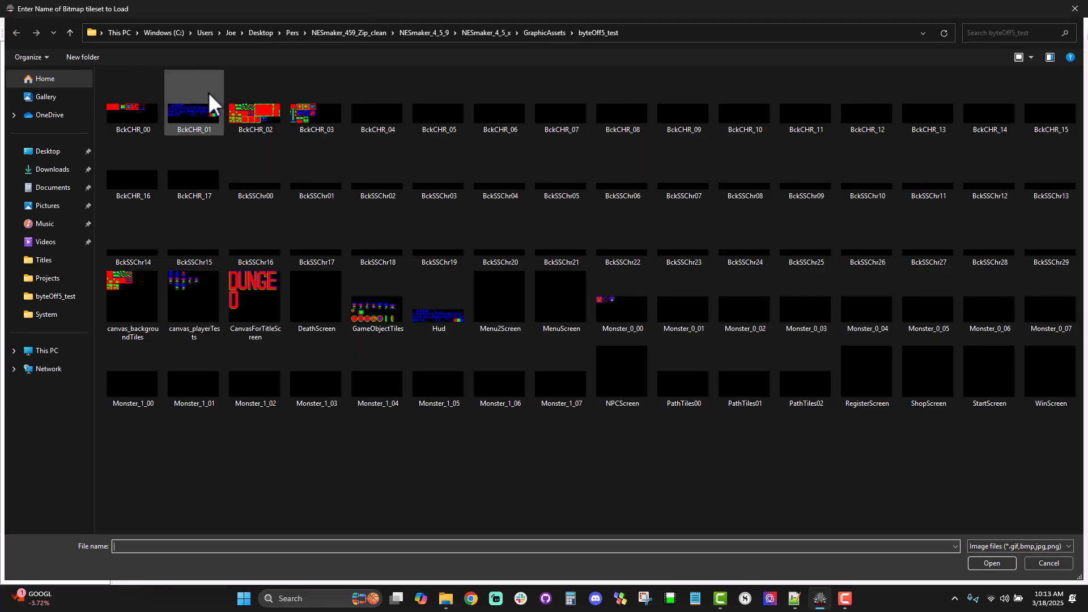
left_click(379, 117)
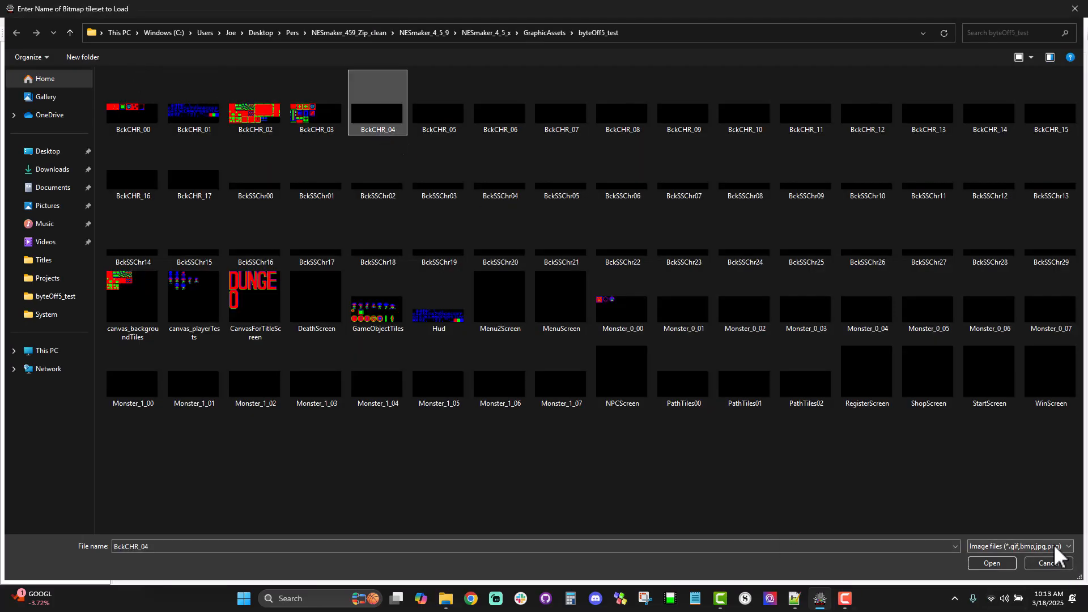
left_click(1004, 564)
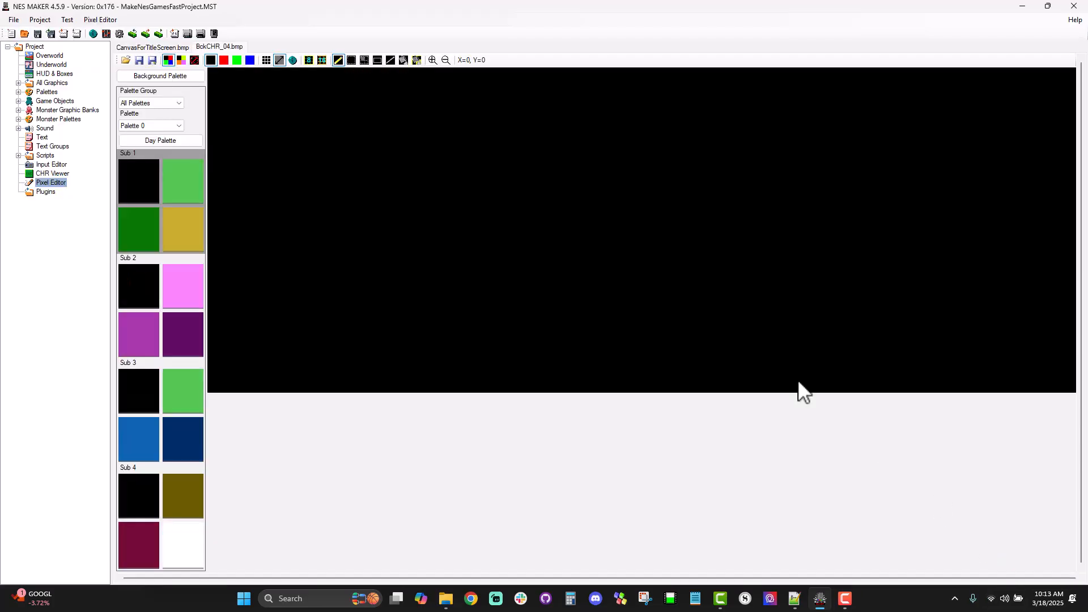
Step: Show the large tile grid over the empty BckCHR_04 tileset
left_click(158, 48)
left_click(206, 47)
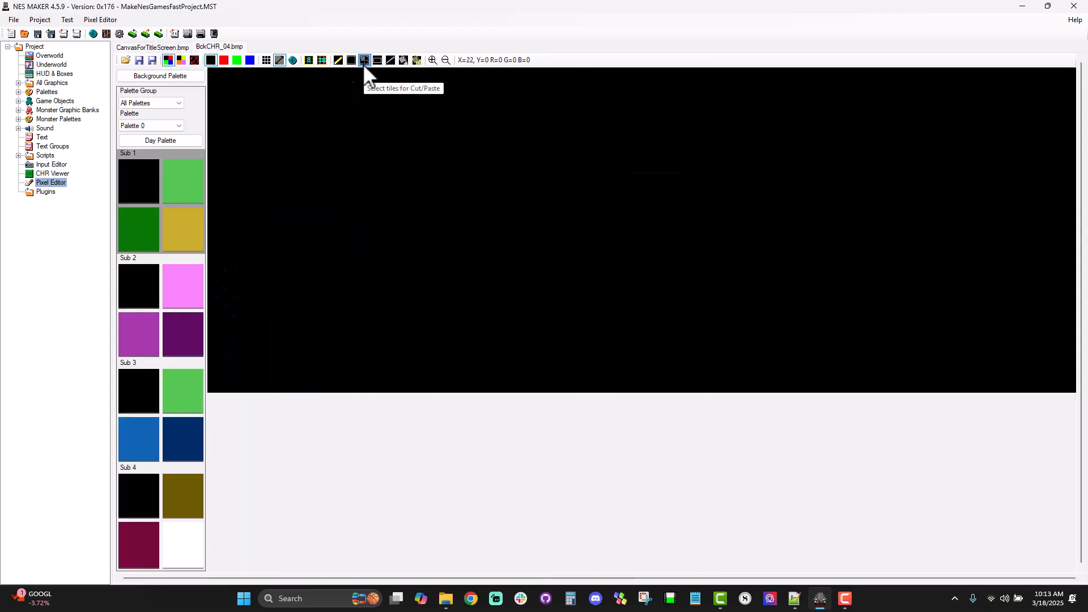
left_click(311, 62)
left_click(318, 60)
left_click(314, 61)
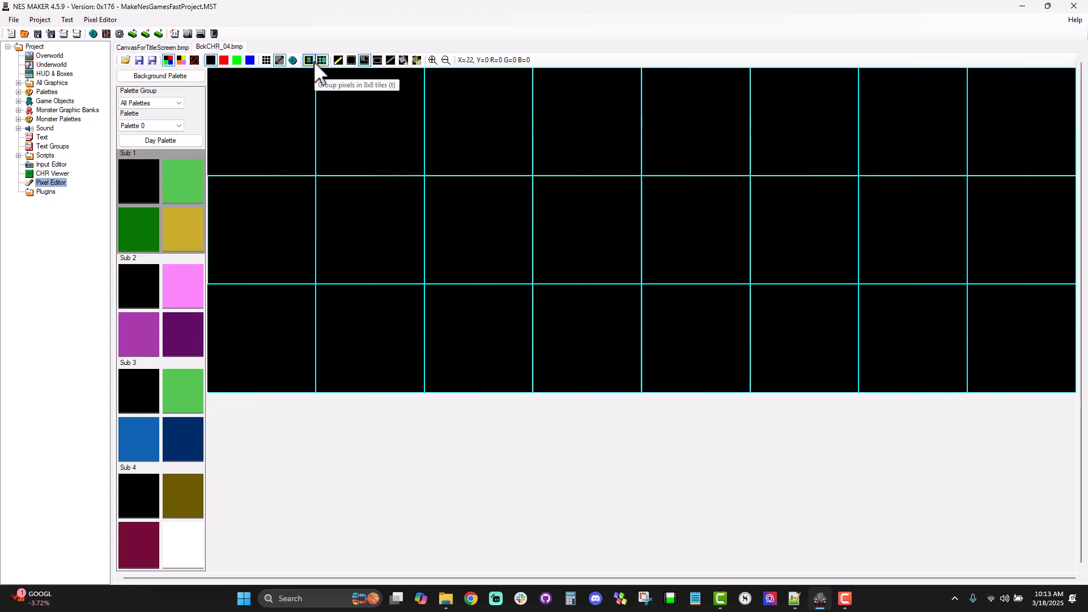
Step: Copy the canvas's DUNGE letter tiles with the large tile grid shown, and paste them into BckCHR_04
left_click(164, 47)
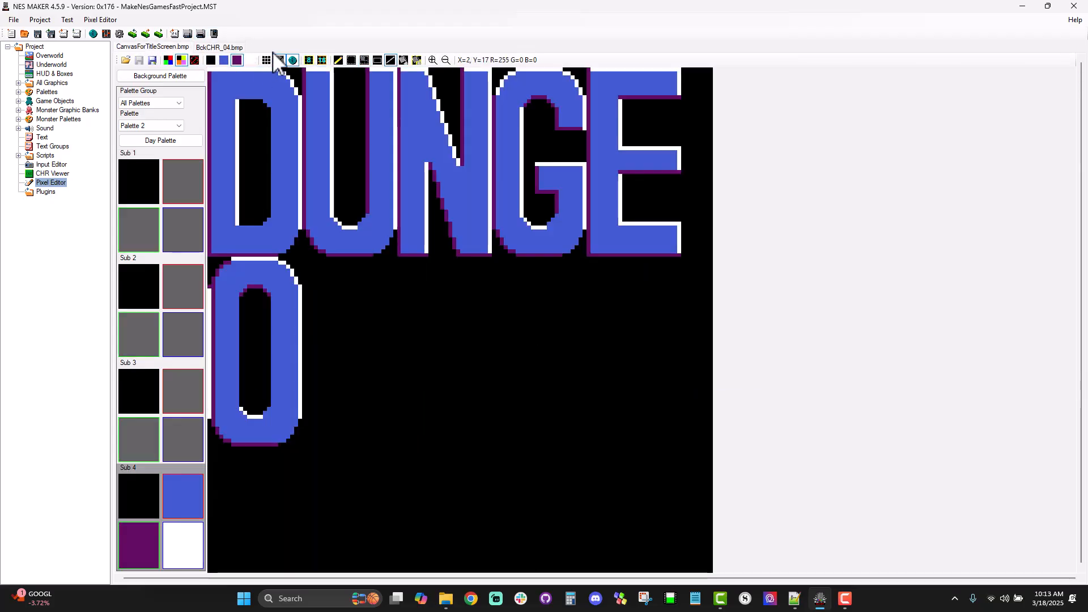
left_click(321, 60)
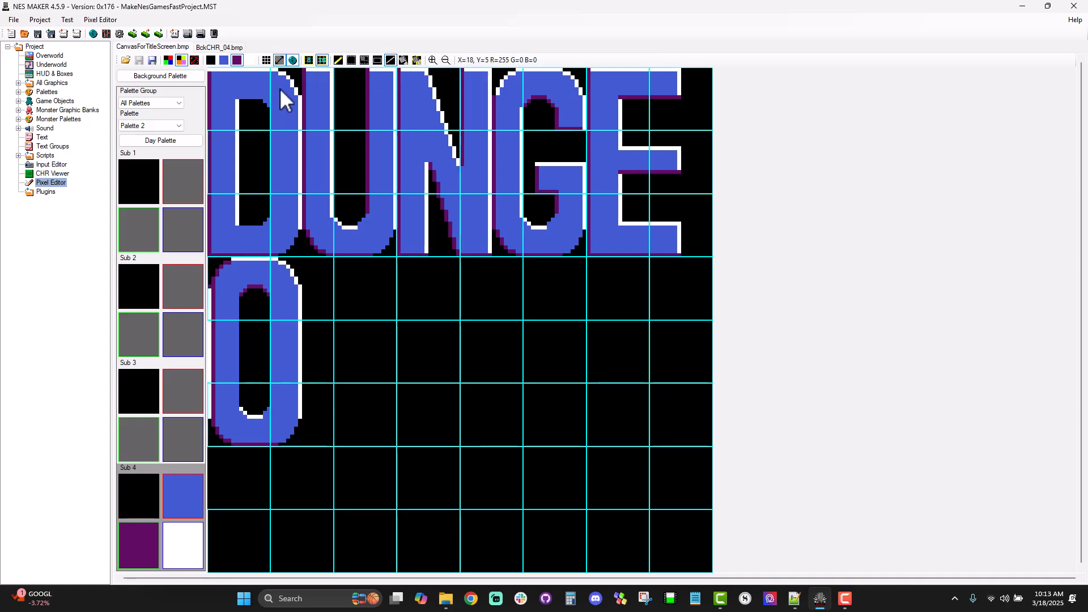
left_click(364, 60)
left_click_drag(218, 94, 668, 226)
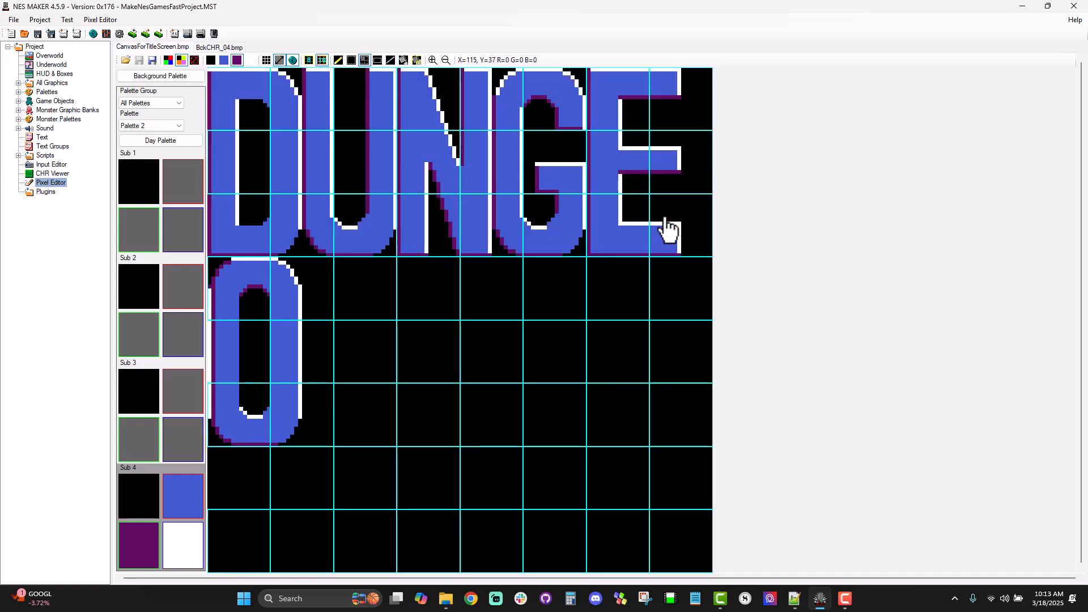
left_click(219, 47)
key("ctrl+v")
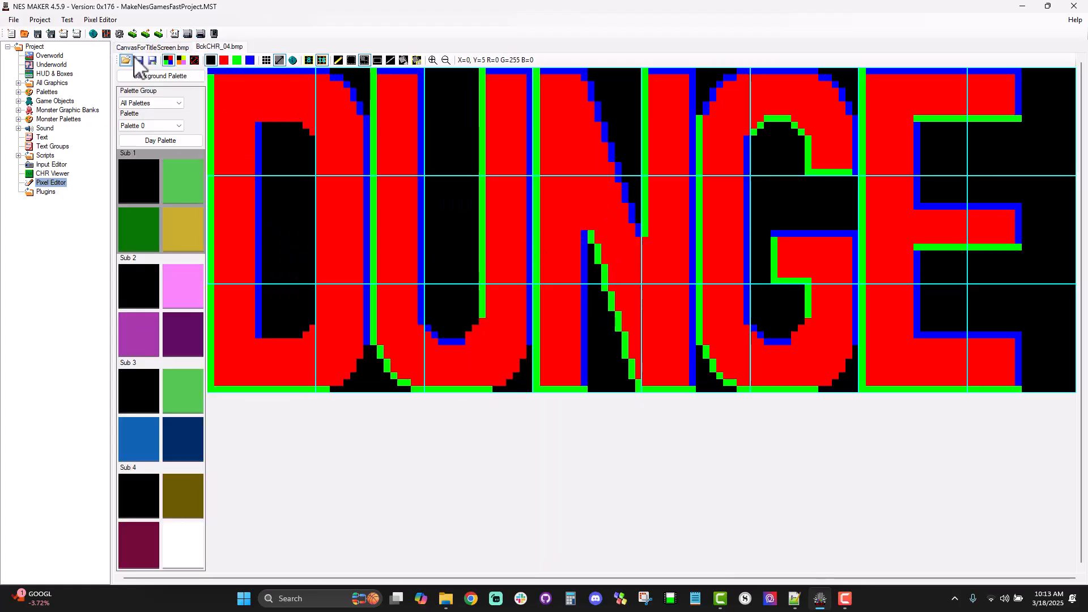
Step: Add another image tab and open the empty BckCHR_05 background tileset in it
left_click(106, 23)
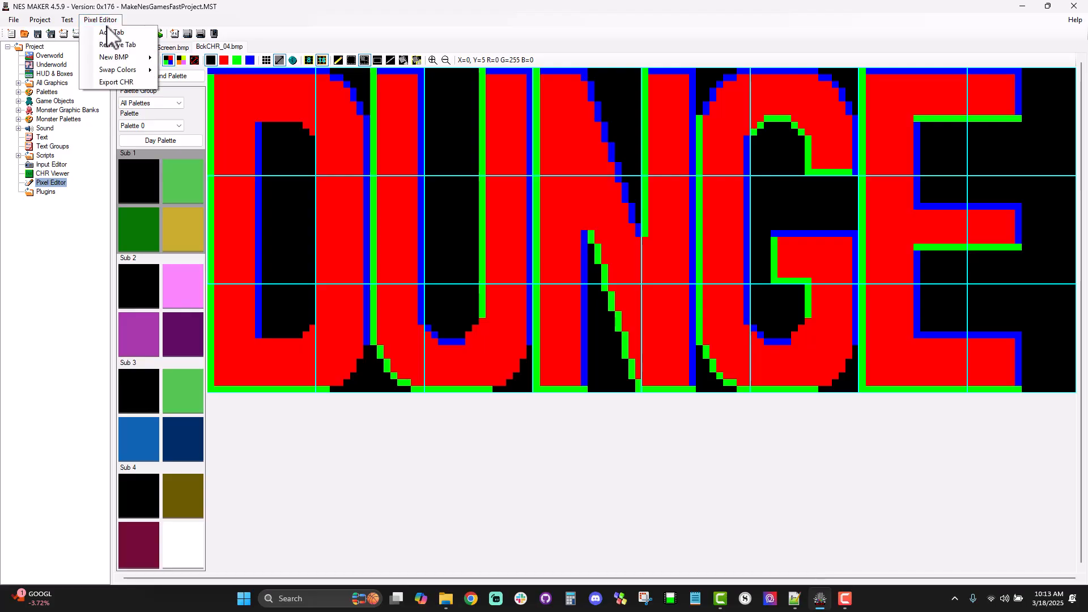
left_click(111, 40)
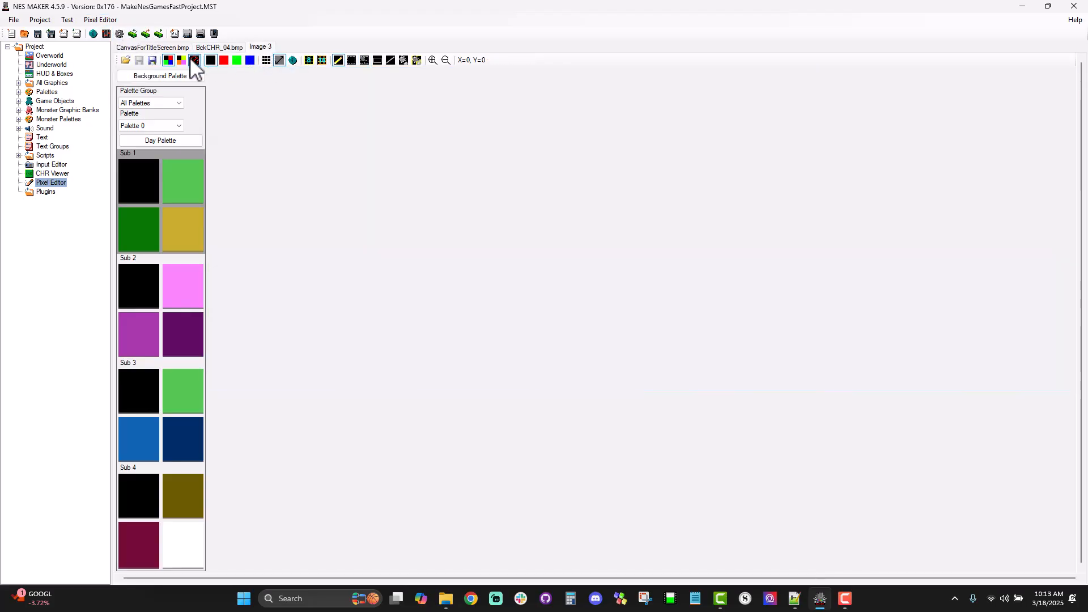
left_click(125, 60)
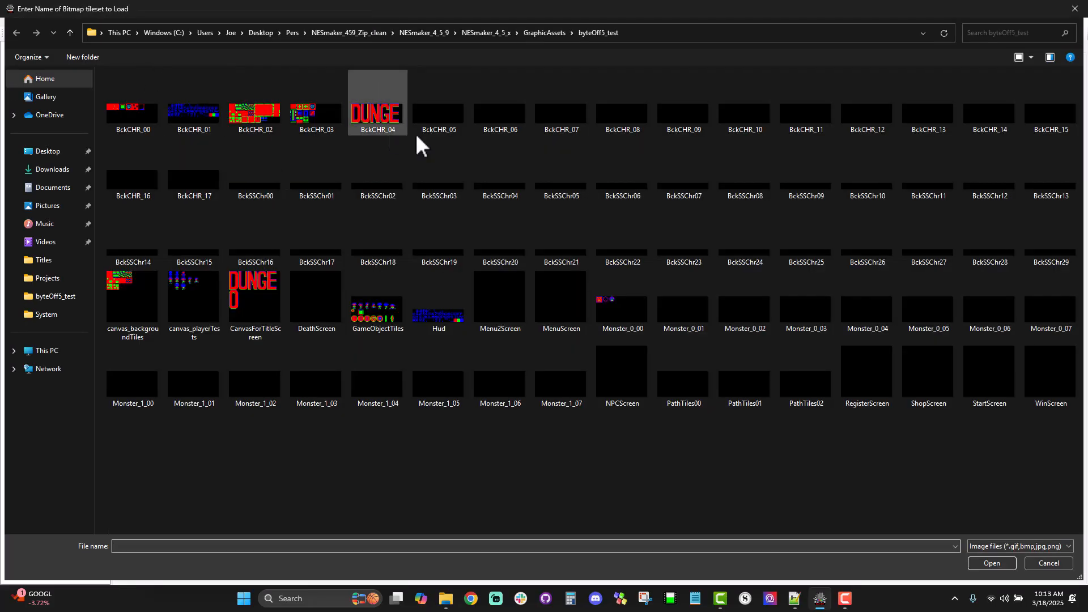
left_click(440, 126)
double_click(440, 126)
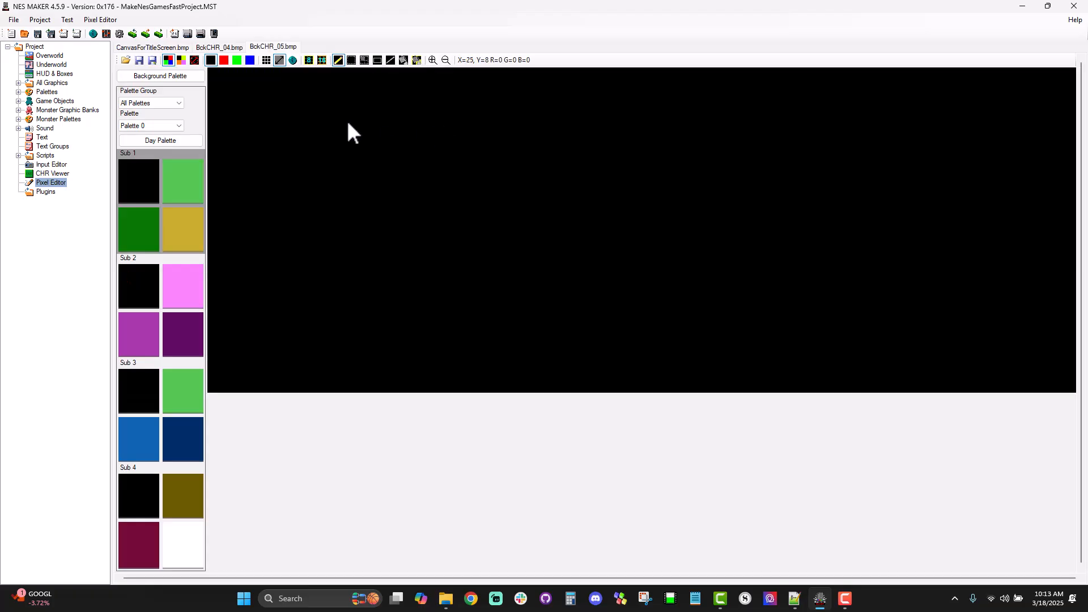
Step: Copy the O letter tiles from the title canvas into the first tiles of BckCHR_05, and compare the result with BckCHR_04
left_click(183, 49)
left_click_drag(239, 293, 297, 395)
key("ctrl+c")
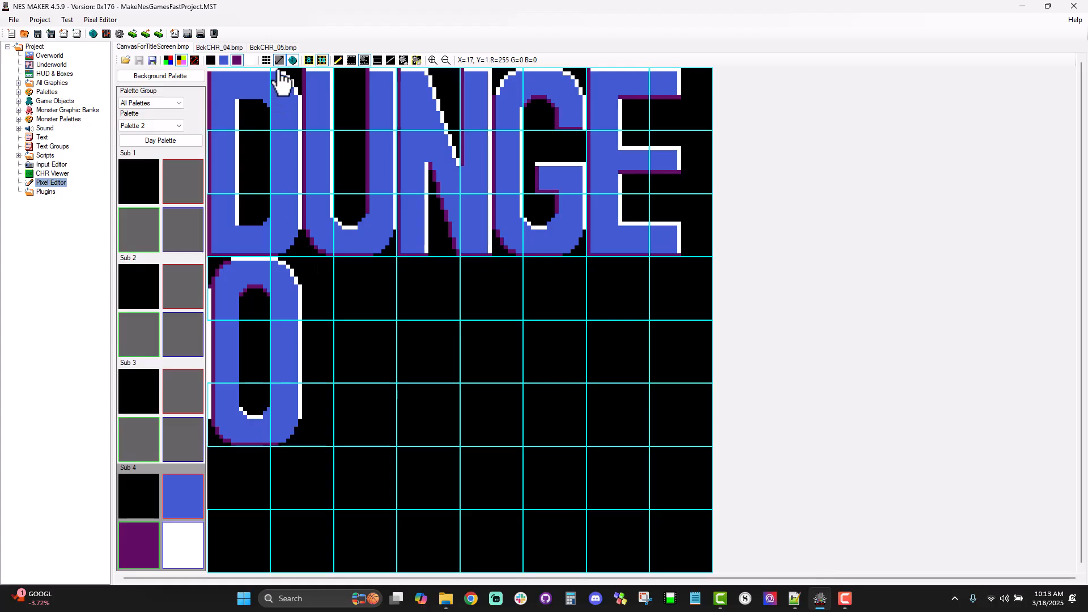
left_click(277, 48)
key("ctrl+v")
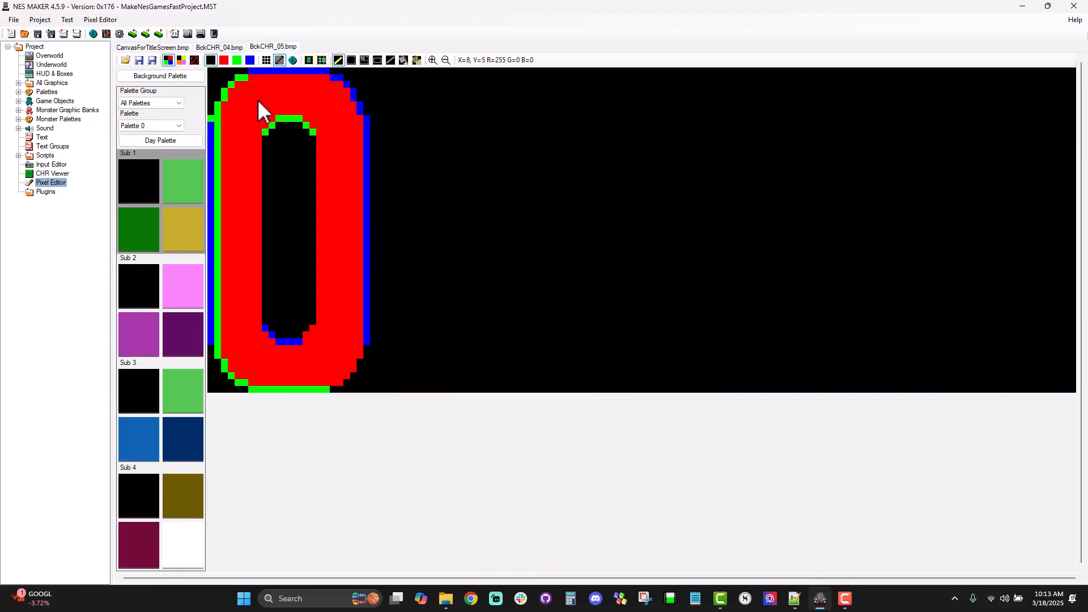
left_click(153, 47)
left_click(209, 47)
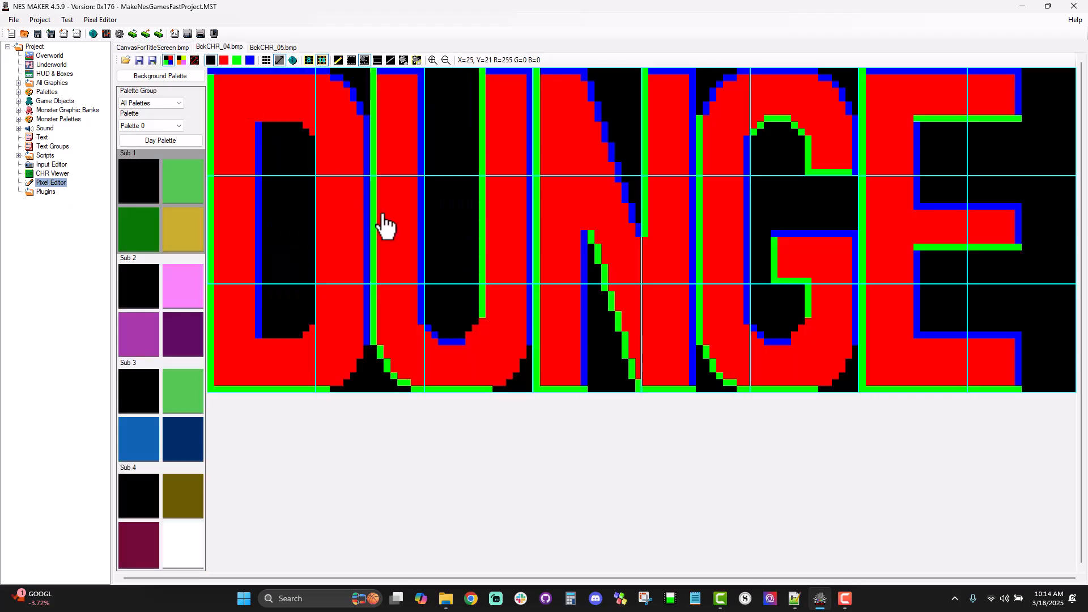
left_click(274, 48)
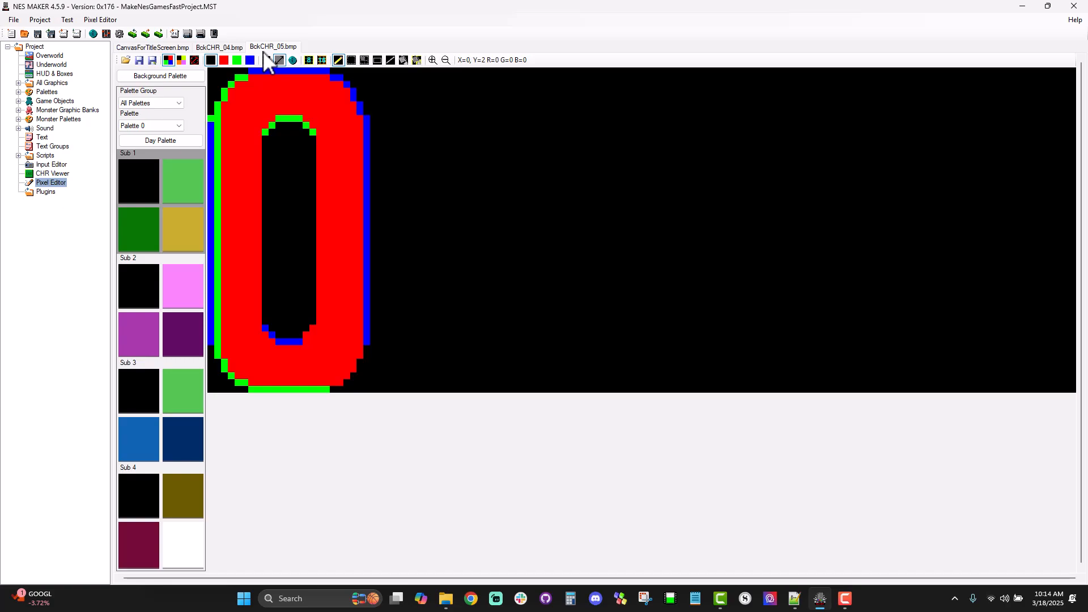
left_click(226, 48)
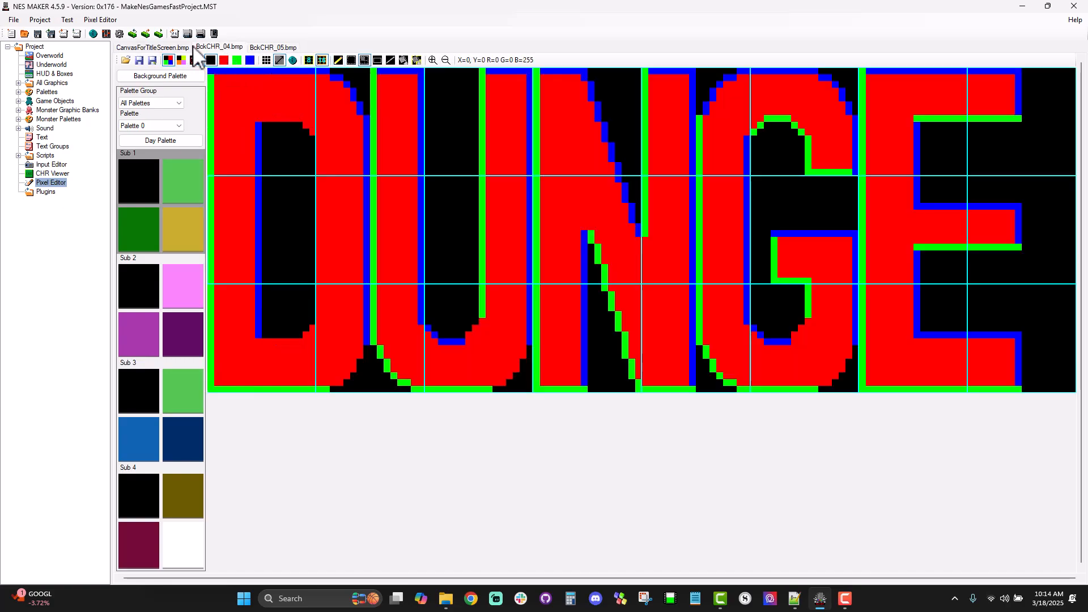
Step: Load the BckCHR_01 font tileset in place of the title canvas
left_click(177, 49)
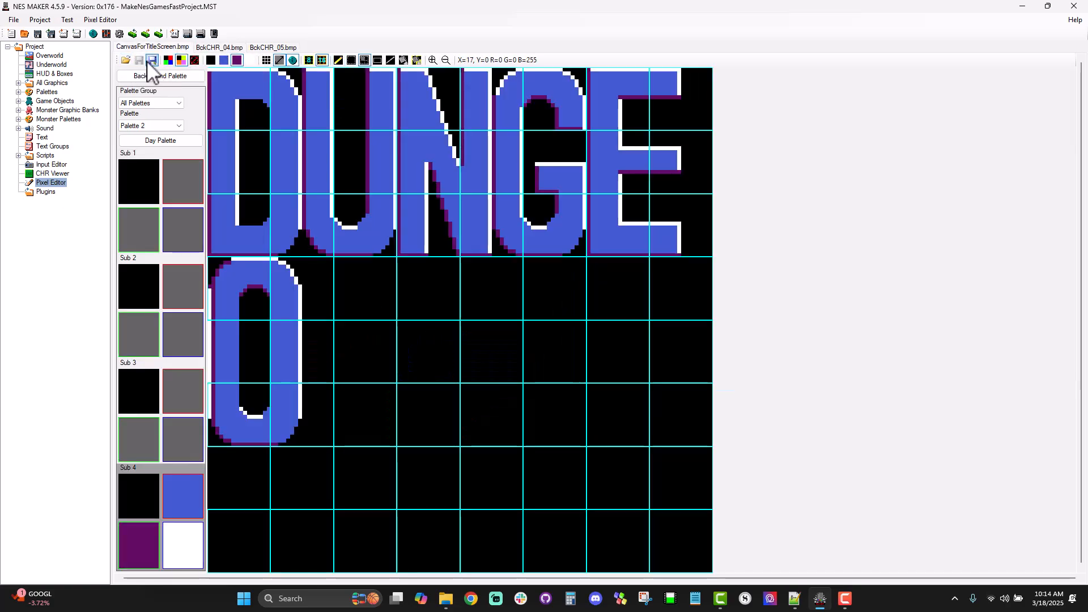
left_click(126, 61)
left_click(423, 288)
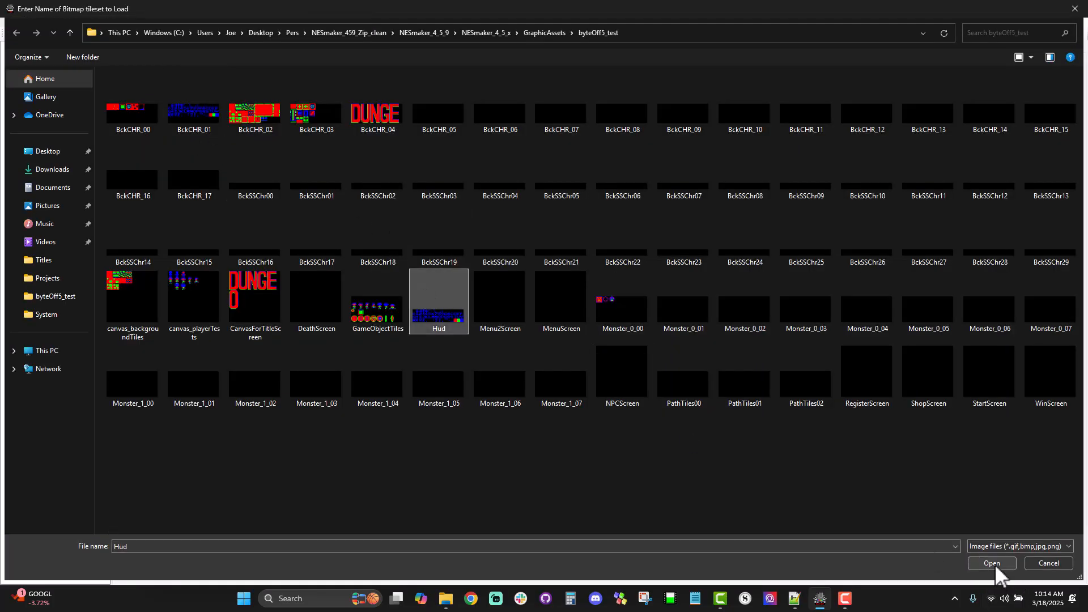
left_click(193, 111)
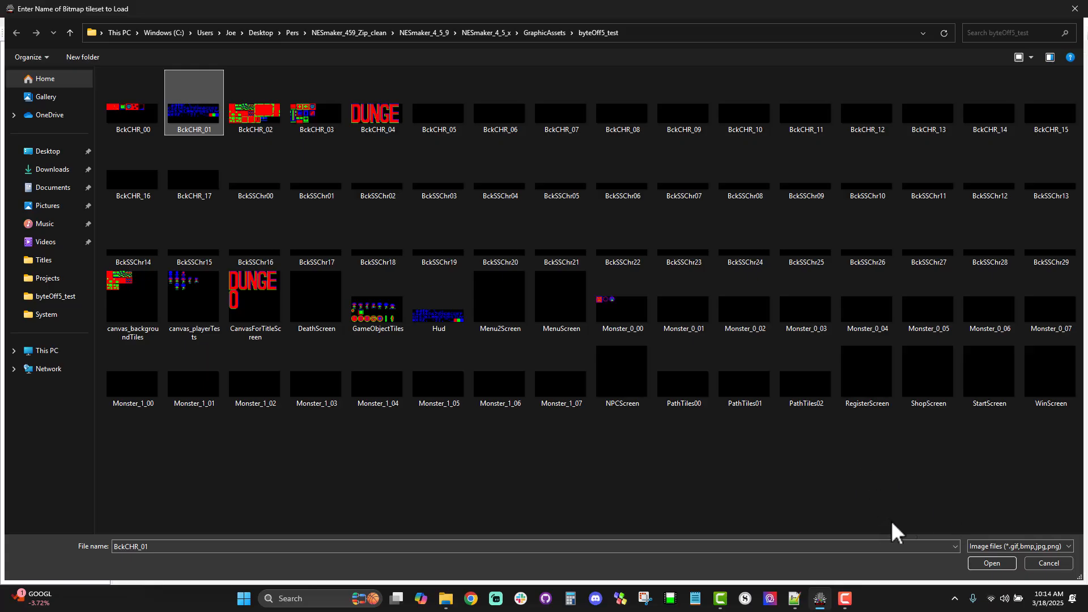
left_click(992, 563)
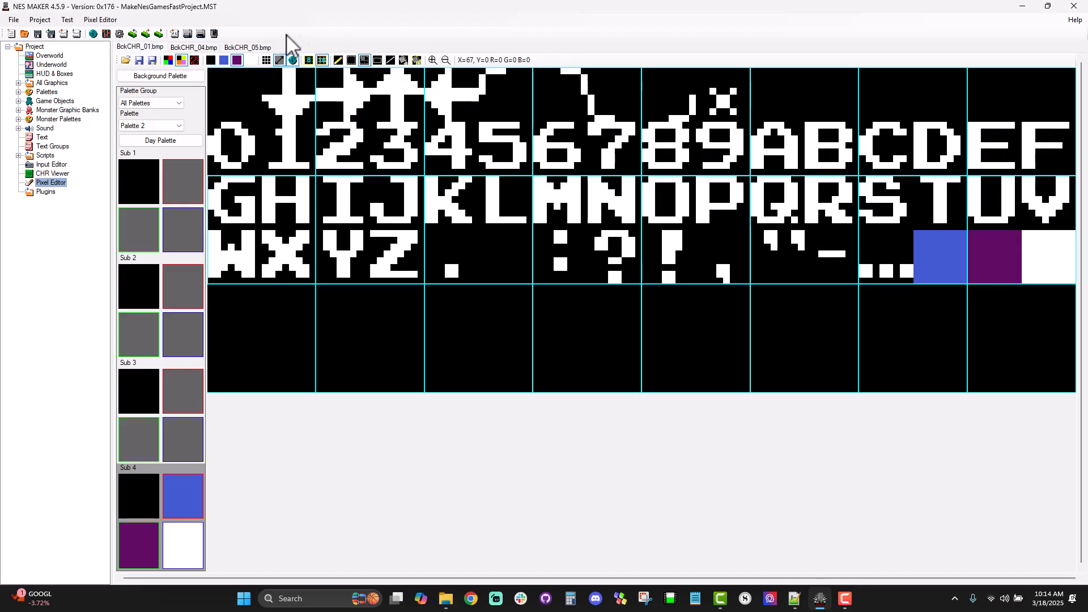
Step: Show the large tile grid over BckCHR_05 and copy the 0–3, G–J and W–Z font block from BckCHR_01 beside the O
left_click(248, 48)
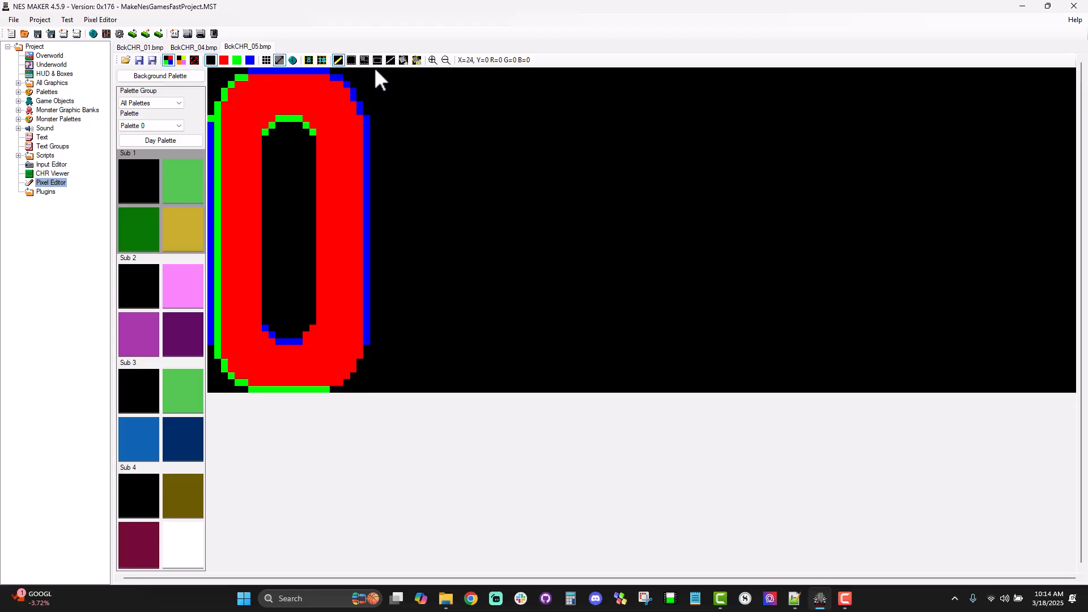
left_click(322, 60)
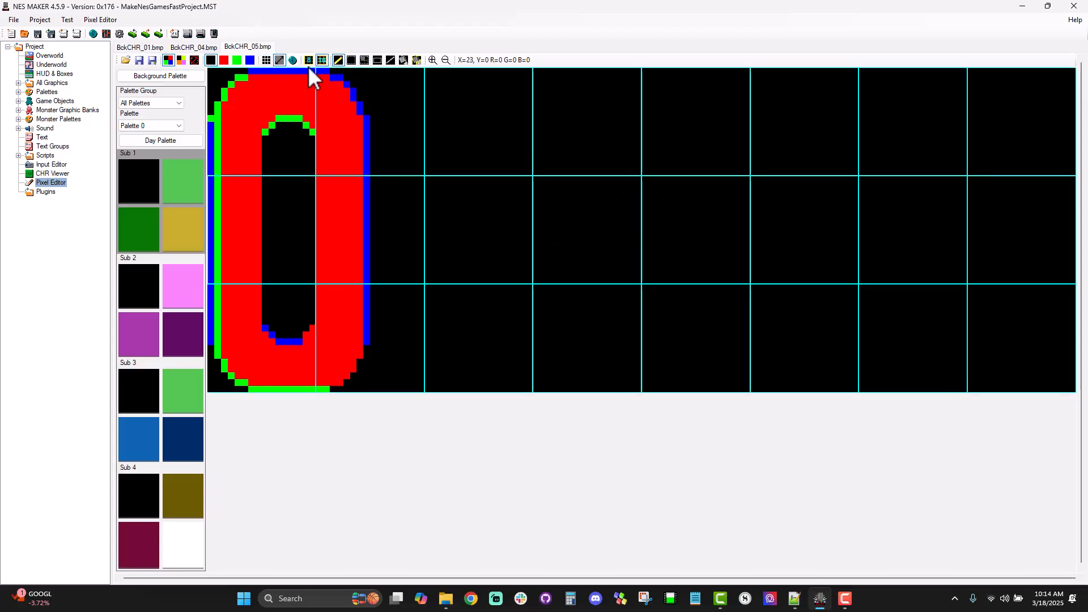
left_click(206, 49)
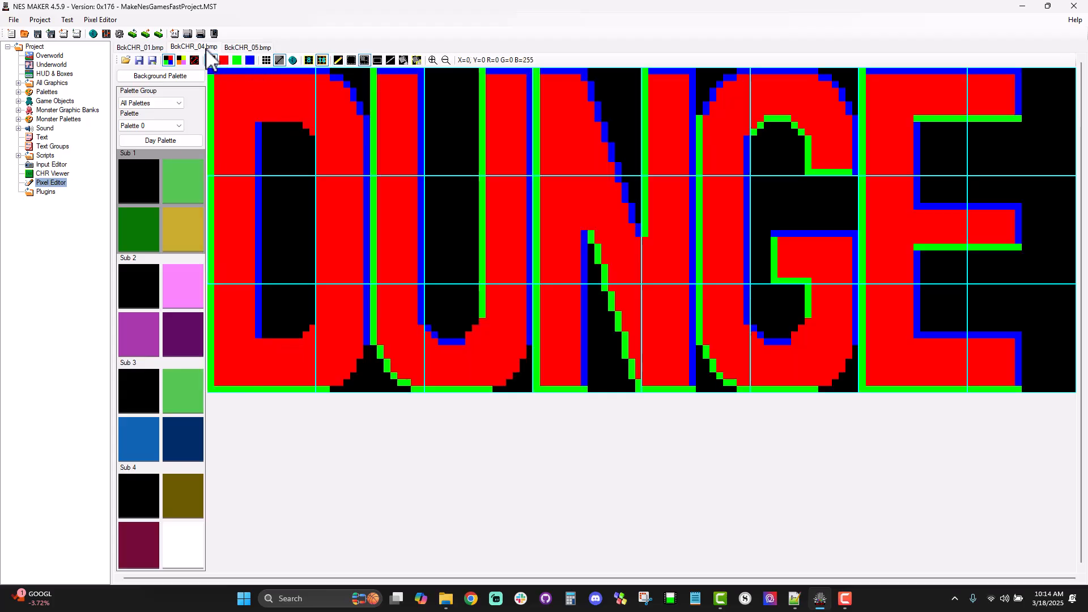
left_click(141, 48)
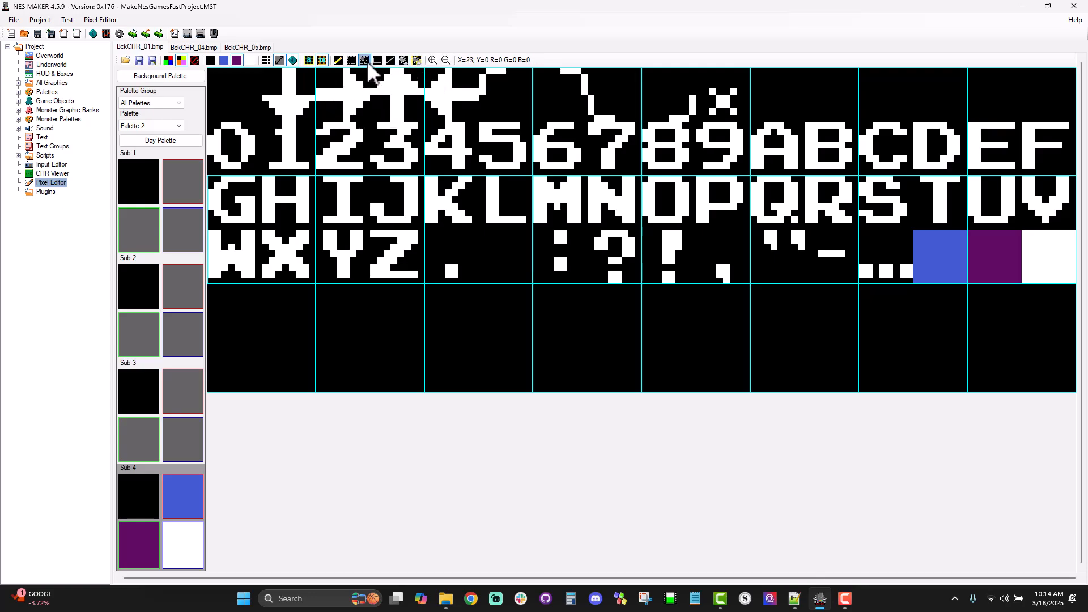
left_click_drag(252, 105, 347, 215)
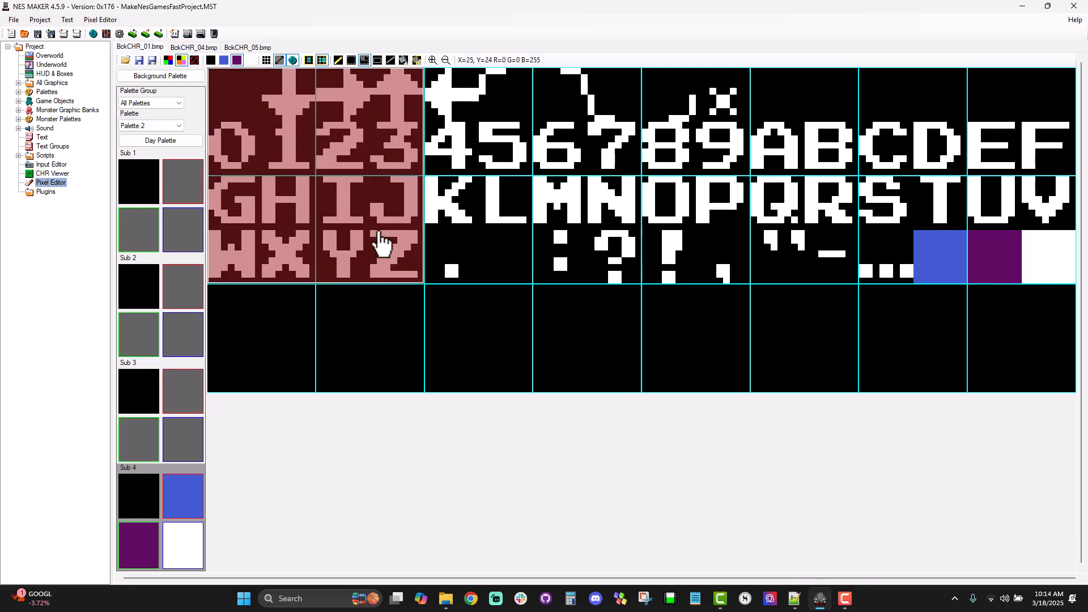
left_click(248, 47)
key("ctrl+v")
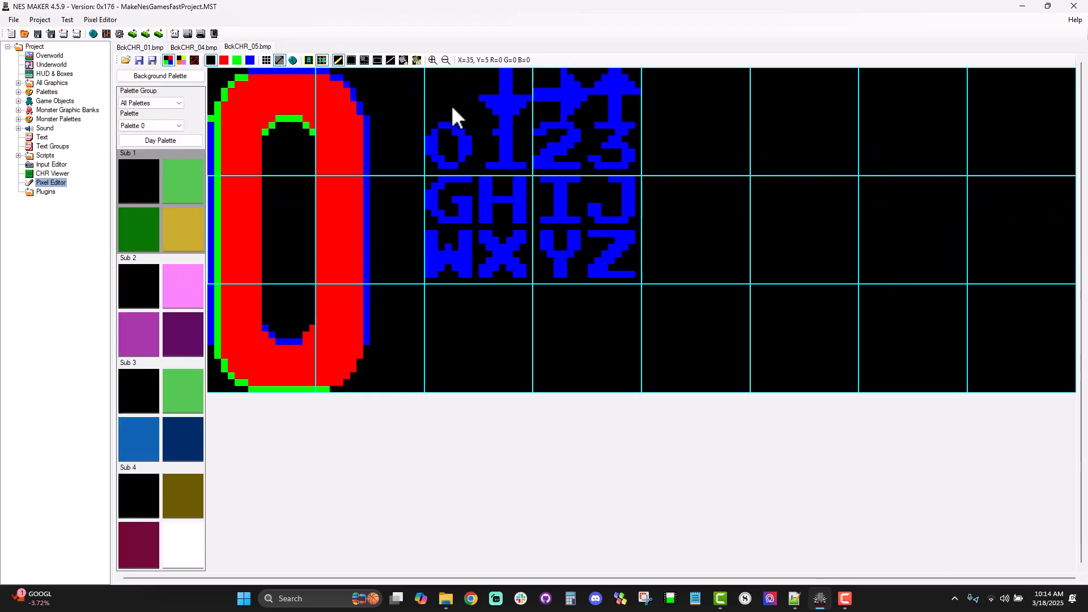
Step: Copy the 4–7 and K–N font block from BckCHR_01 into BckCHR_05, directly after the first font block
left_click(193, 47)
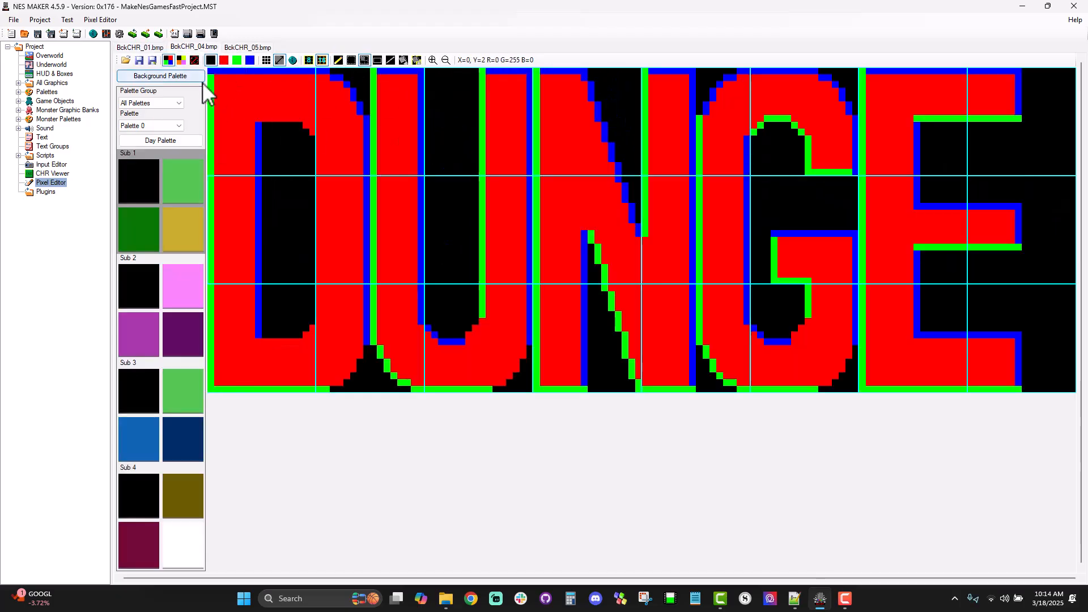
left_click(143, 49)
left_click_drag(436, 104, 597, 221)
key("ctrl+c")
left_click(248, 47)
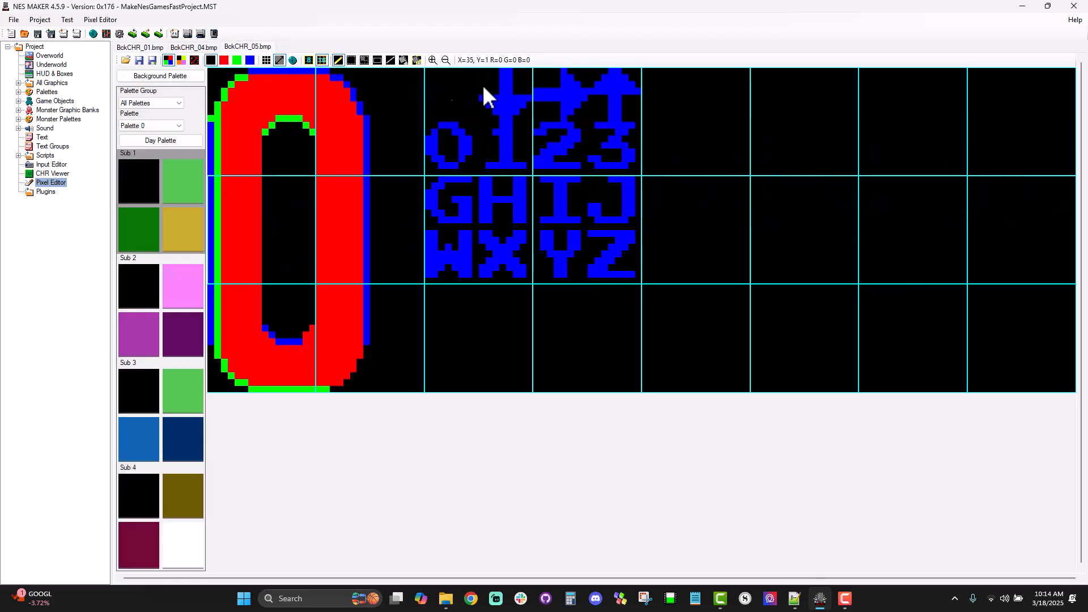
key("ctrl+v")
left_click(688, 116)
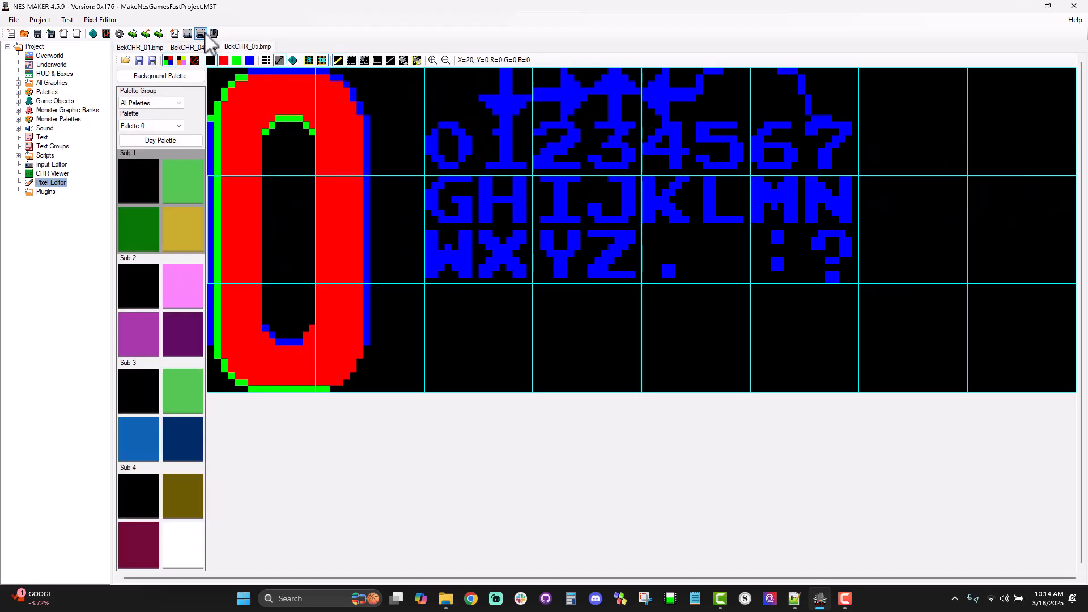
Step: Copy the 8–B and O–R font block from BckCHR_01 into the last two large tile columns of BckCHR_05
left_click(196, 47)
left_click(141, 48)
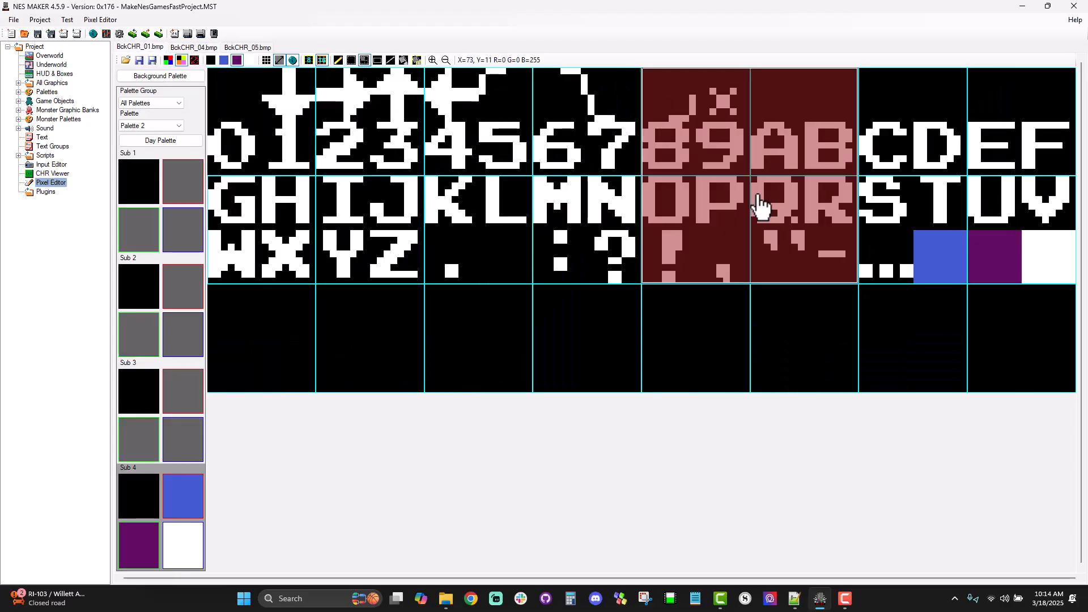
left_click(244, 49)
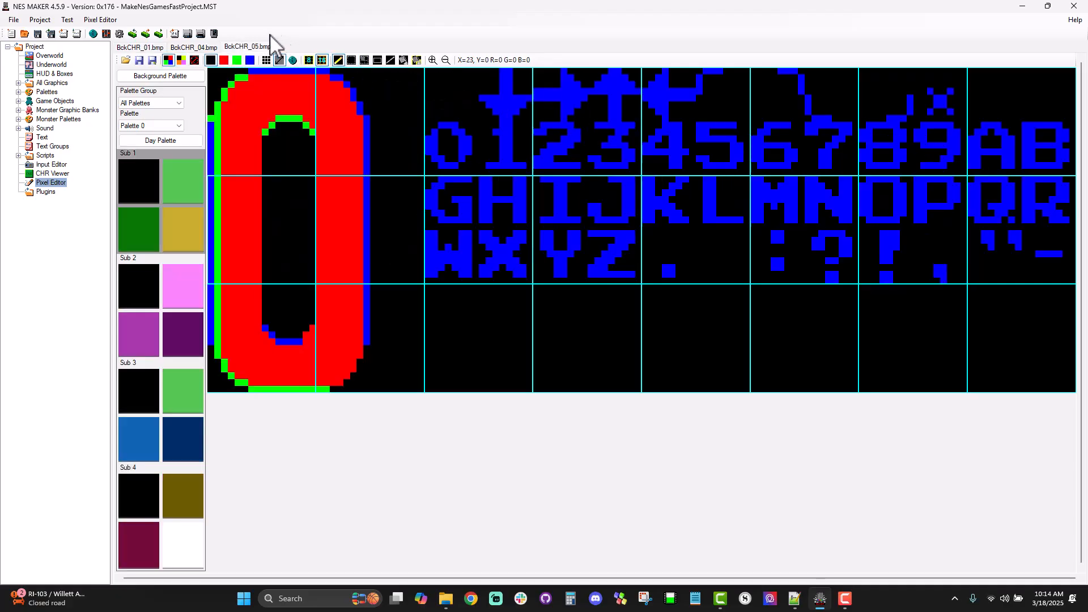
Step: Copy the C–F font tiles from BckCHR_01 into the lowest large tile row of BckCHR_05, below W–Z
left_click(208, 48)
left_click(144, 49)
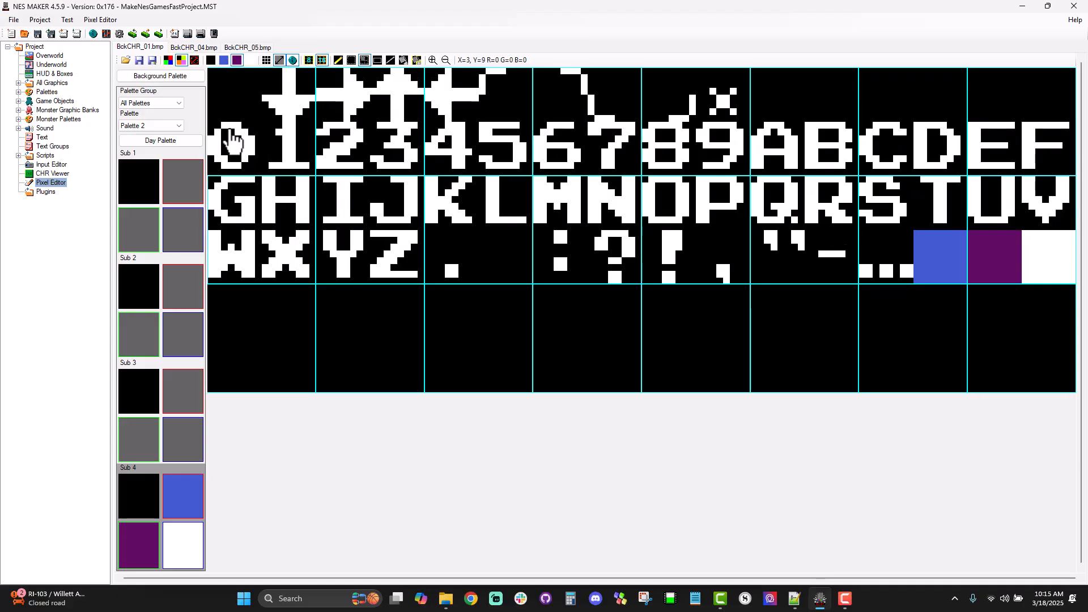
left_click_drag(874, 85, 1017, 153)
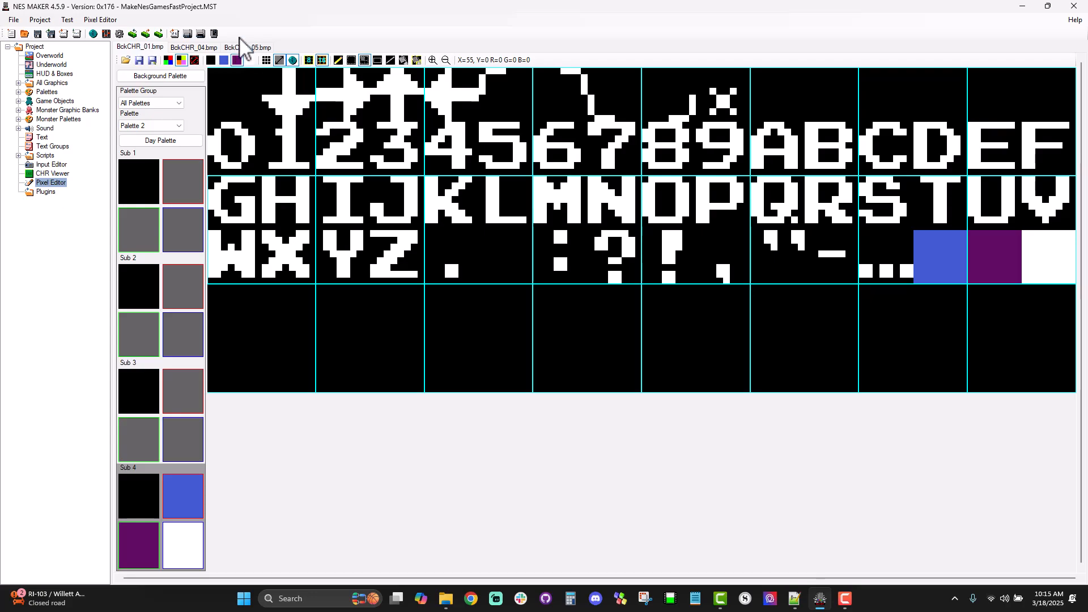
left_click(244, 47)
left_click(450, 300)
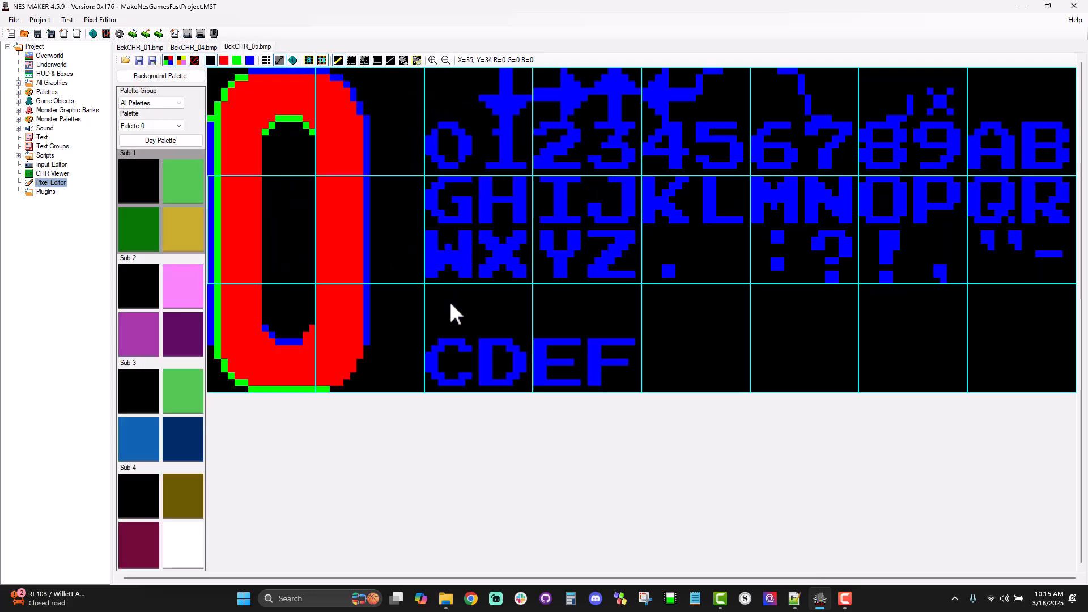
Step: Copy the S–V letters, ellipsis and solid colour tiles from BckCHR_01 into BckCHR_05, directly beside C–F
left_click(146, 47)
left_click_drag(873, 209, 1012, 252)
left_click(251, 47)
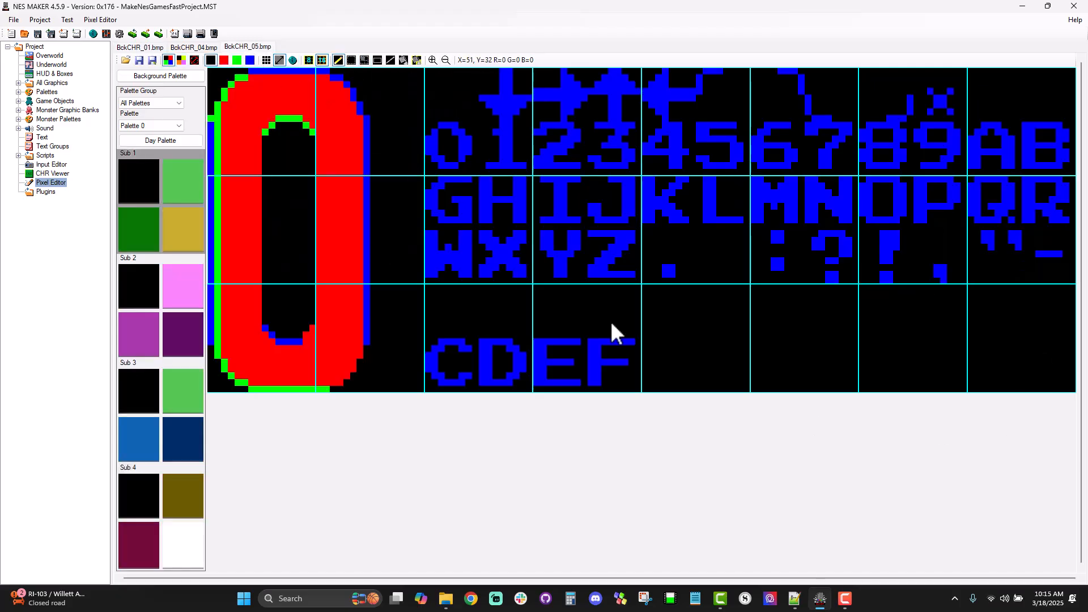
left_click(679, 344)
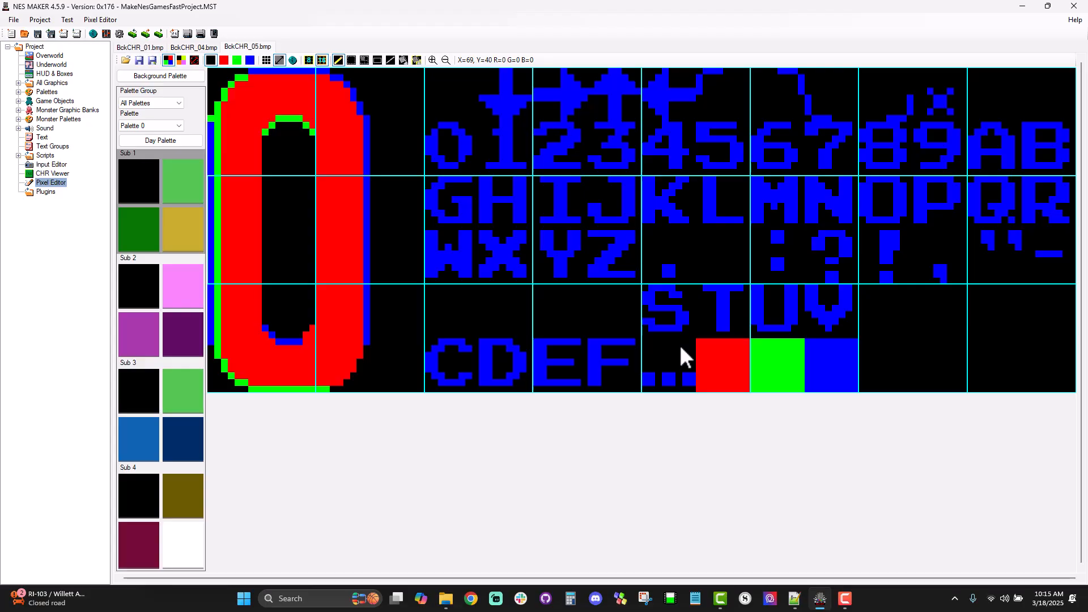
Step: Show the small tile grid, copy the S–V tiles to just above C–F, and overwrite the originals with blank tiles
left_click(309, 60)
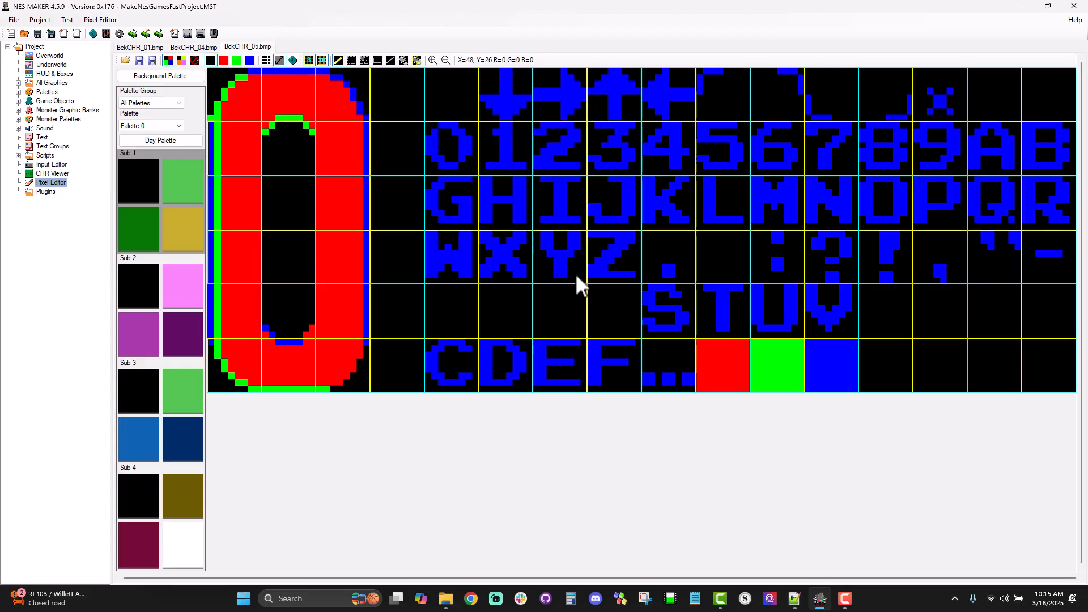
left_click(365, 58)
left_click_drag(647, 295, 823, 333)
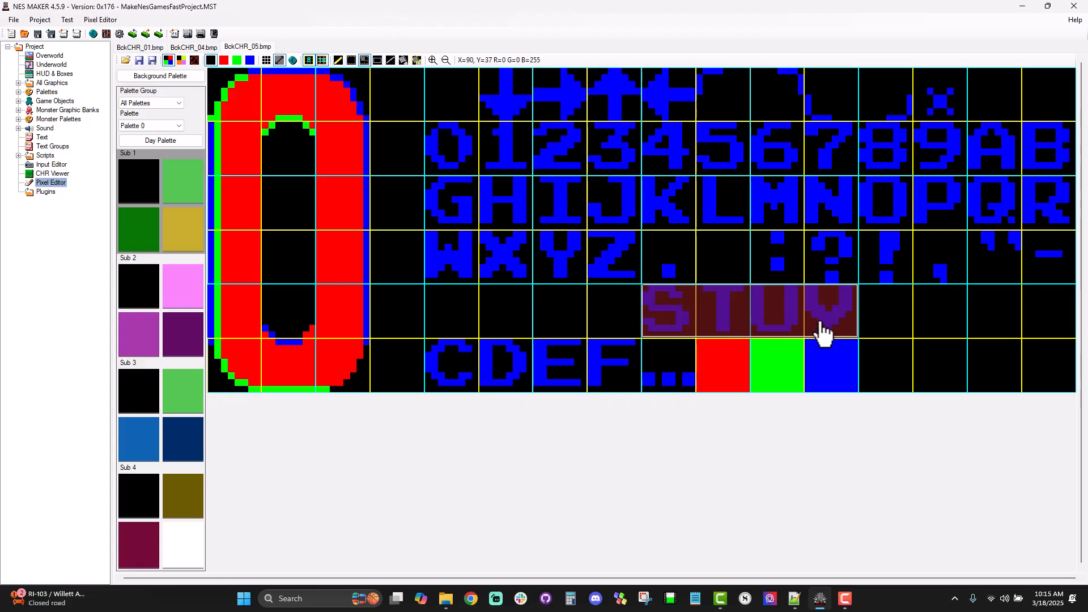
key("ctrl+c")
key("ctrl+v")
left_click_drag(888, 305, 1002, 325)
left_click_drag(889, 305, 1042, 326)
key("ctrl+c")
key("ctrl+v")
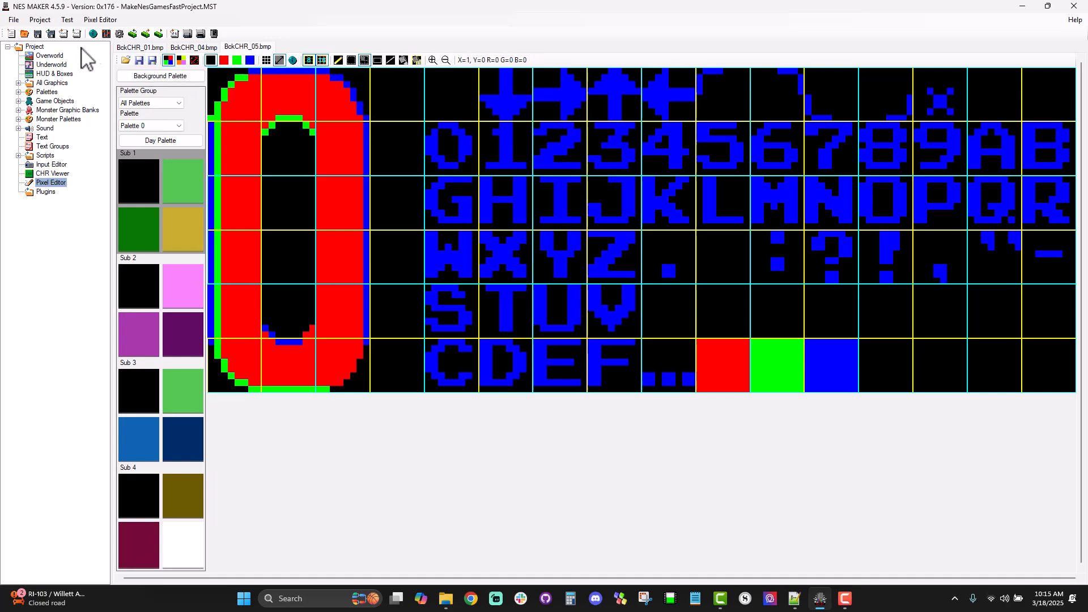
Step: Open the Start Screen from the Overworld map and bring up its tileset layout settings
left_click(50, 56)
double_click(189, 554)
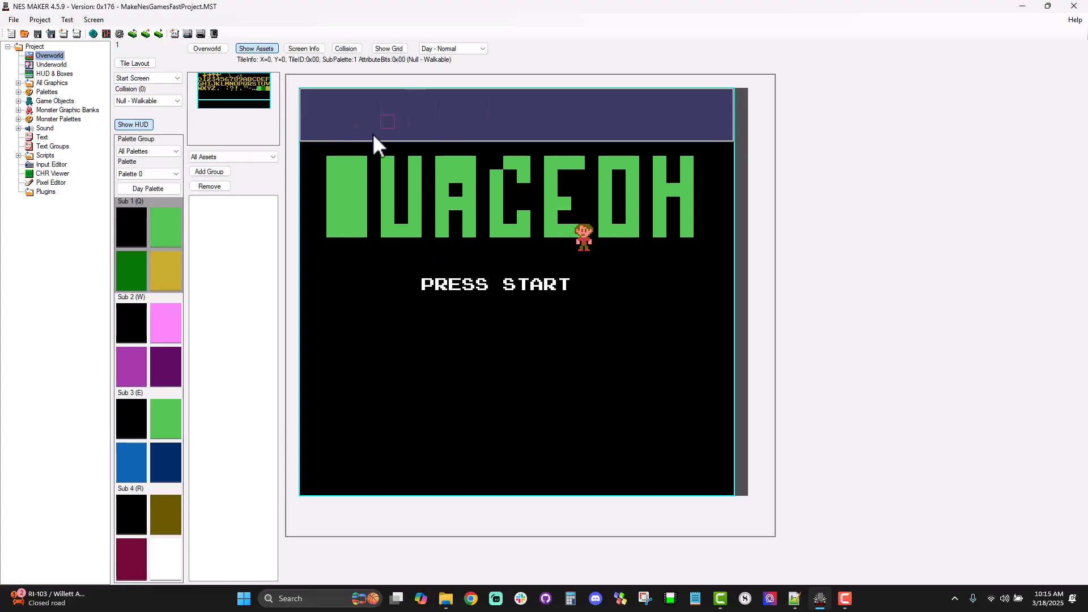
left_click(142, 64)
Step: Try the normal tileset layout with B1 Main-4 as main tileset and Screen-10 as screen tileset
left_click(252, 138)
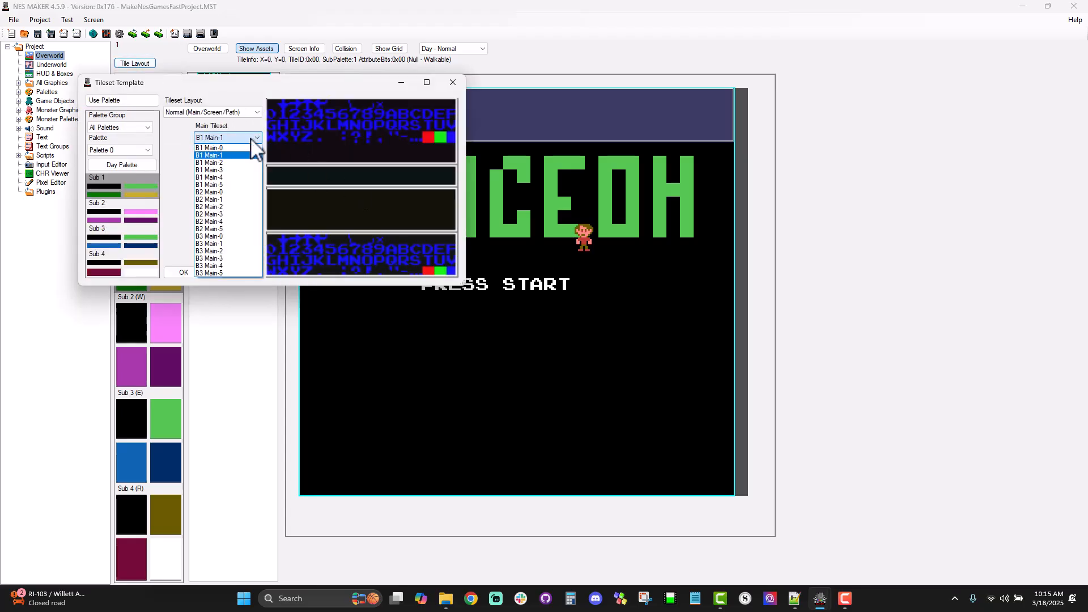
left_click(246, 176)
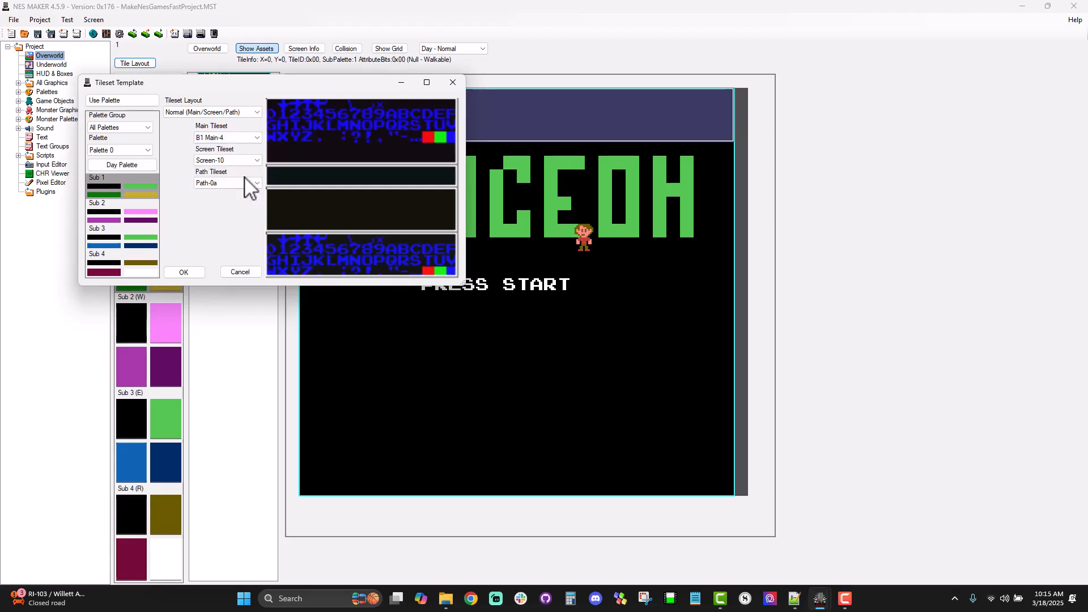
left_click(247, 161)
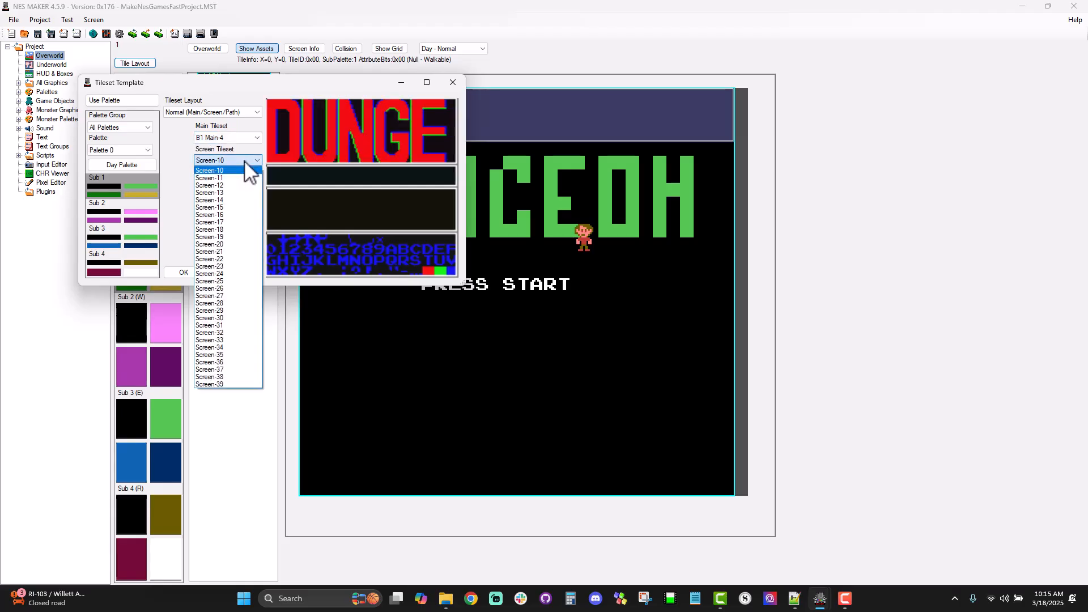
left_click(250, 171)
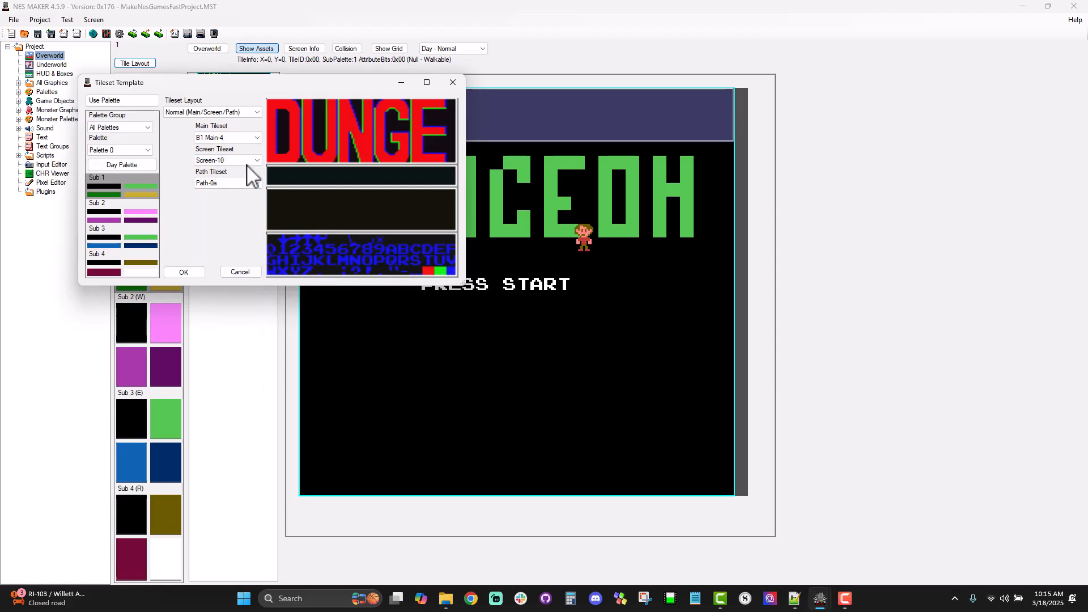
Step: Apply the Double Main (Main/Main) layout to the start screen, with B1 Main-4 as first and B1 Main-5 as second main tileset
left_click(220, 116)
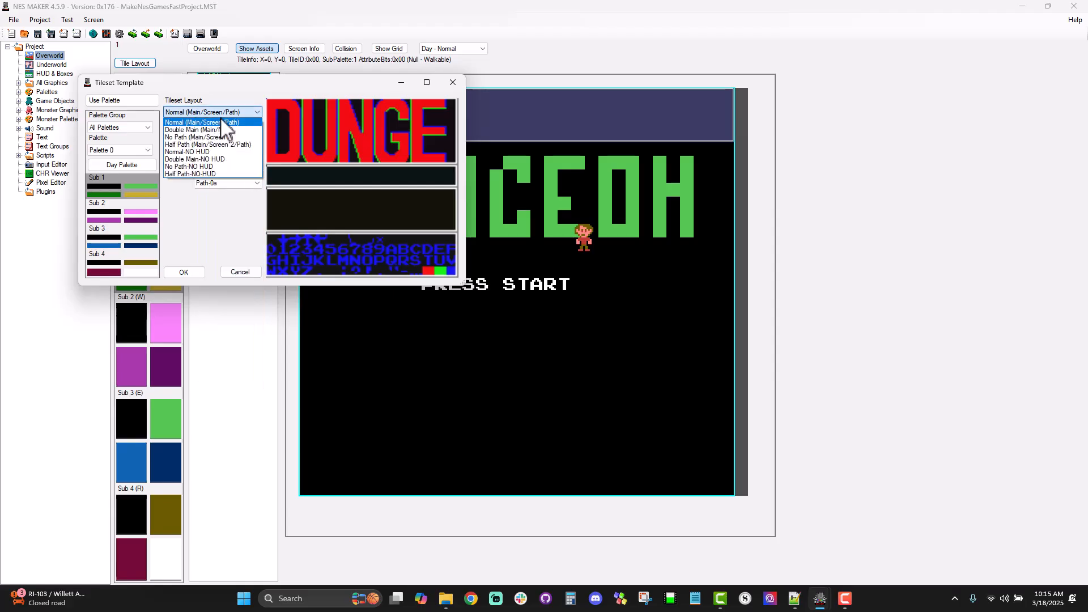
left_click(248, 142)
left_click(247, 142)
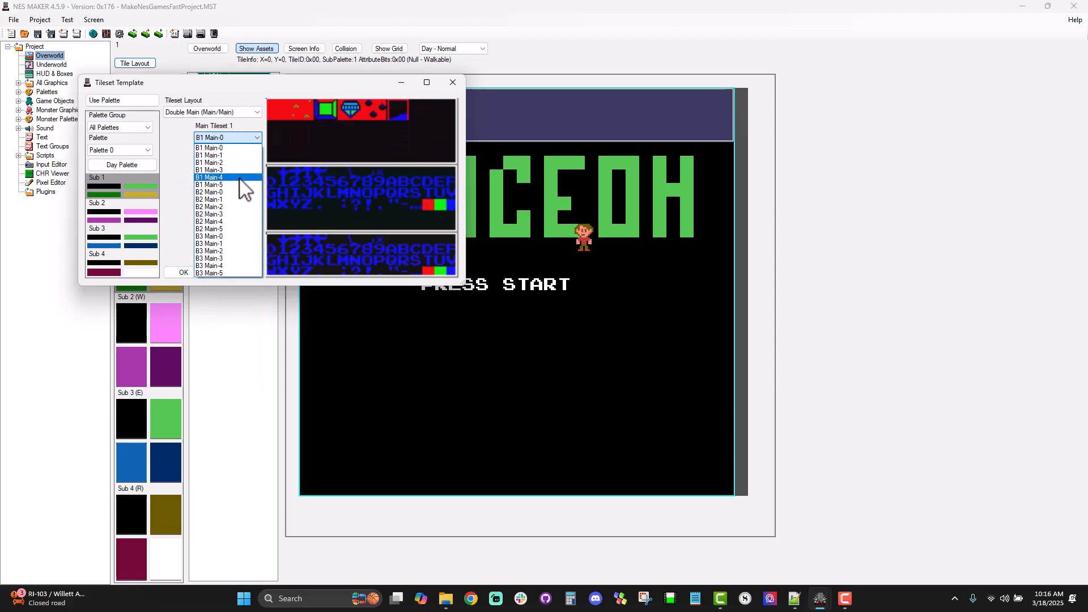
left_click(240, 174)
left_click(243, 160)
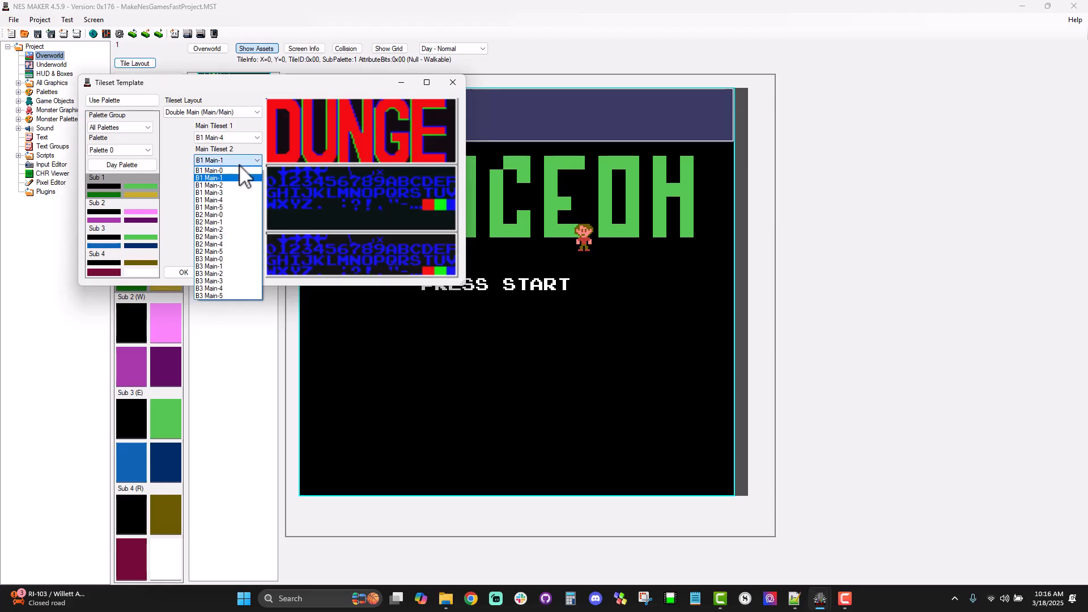
left_click(236, 213)
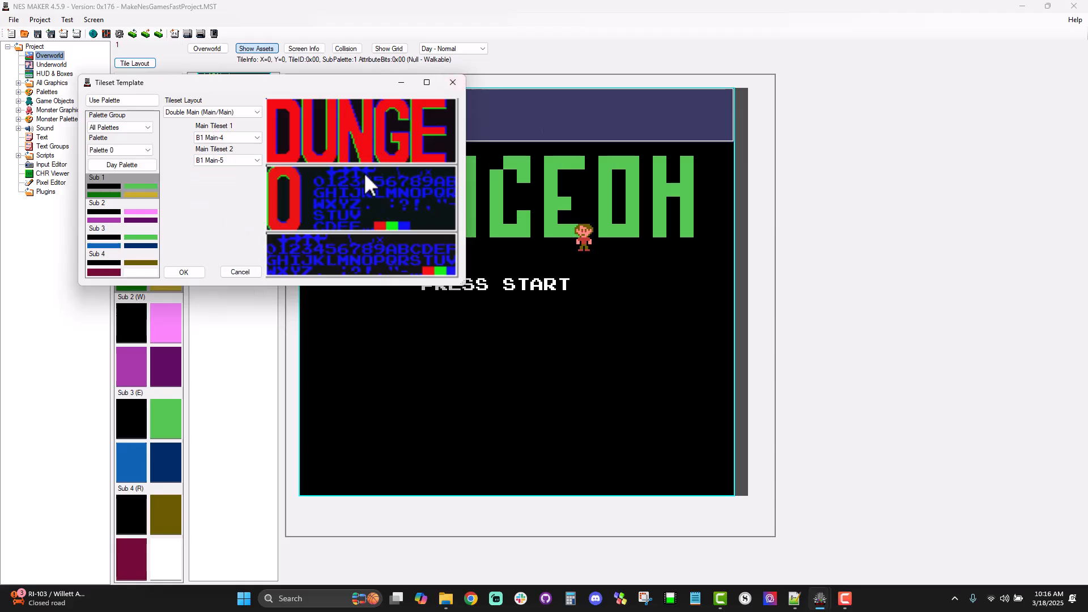
left_click(190, 271)
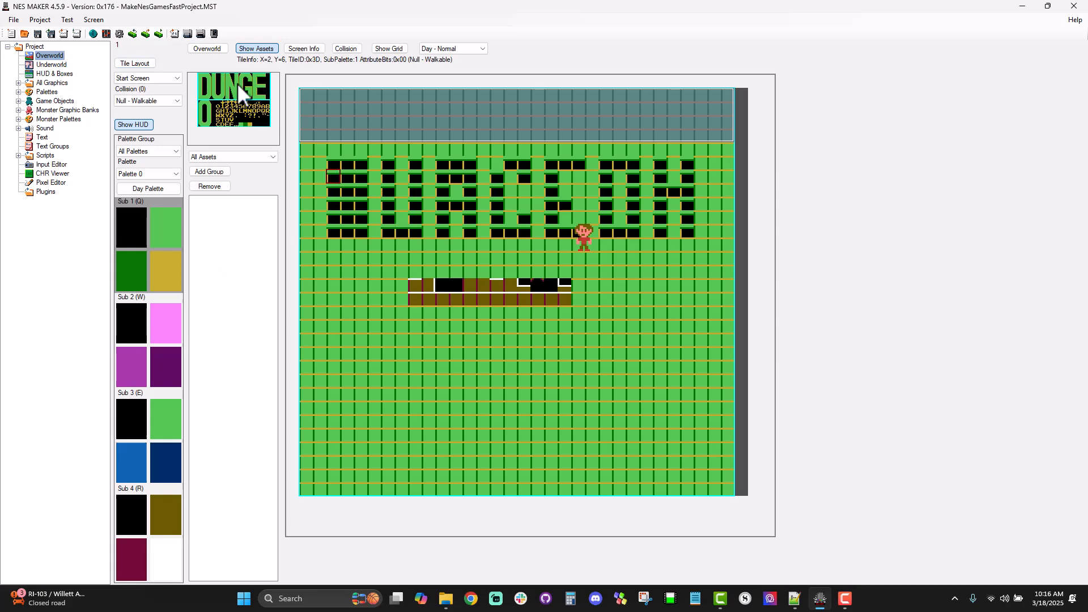
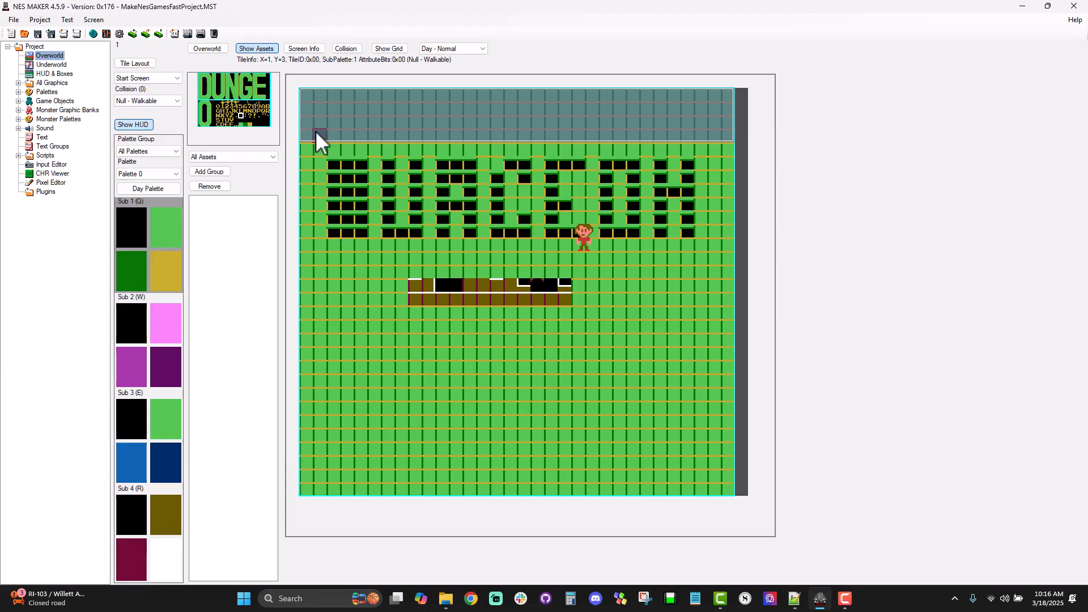
Step: Overwrite the entire start screen, including the old title and the small text below it, with the blank black tile
mouse_move(308, 100)
left_mouse_down()
mouse_move(730, 100)
mouse_move(510, 99)
left_mouse_up()
mouse_move(428, 104)
left_mouse_down()
mouse_move(305, 106)
mouse_move(716, 113)
left_mouse_up()
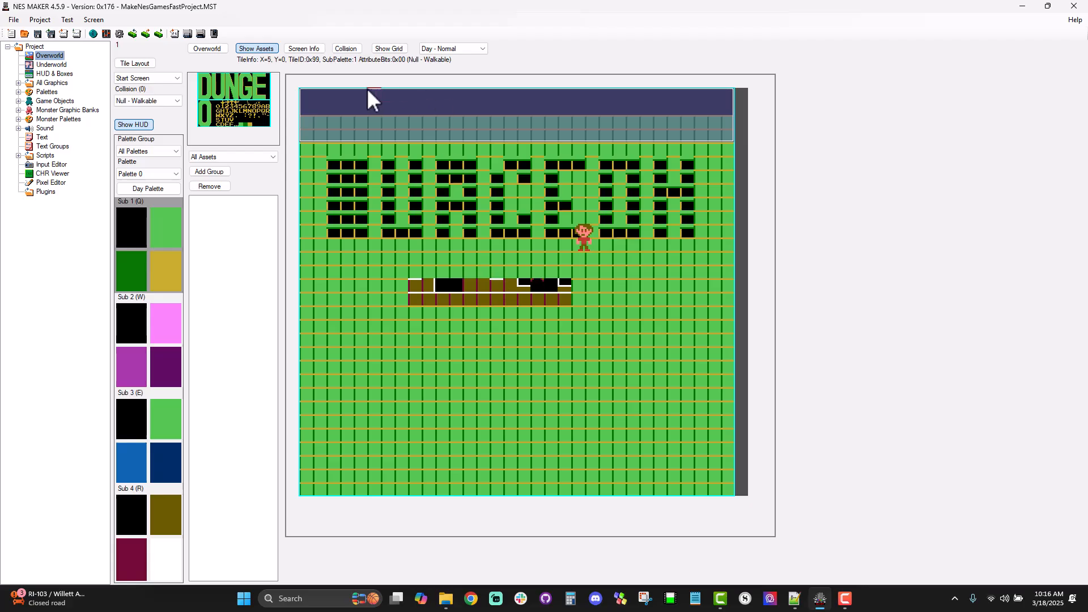
left_click_drag(308, 94, 722, 111)
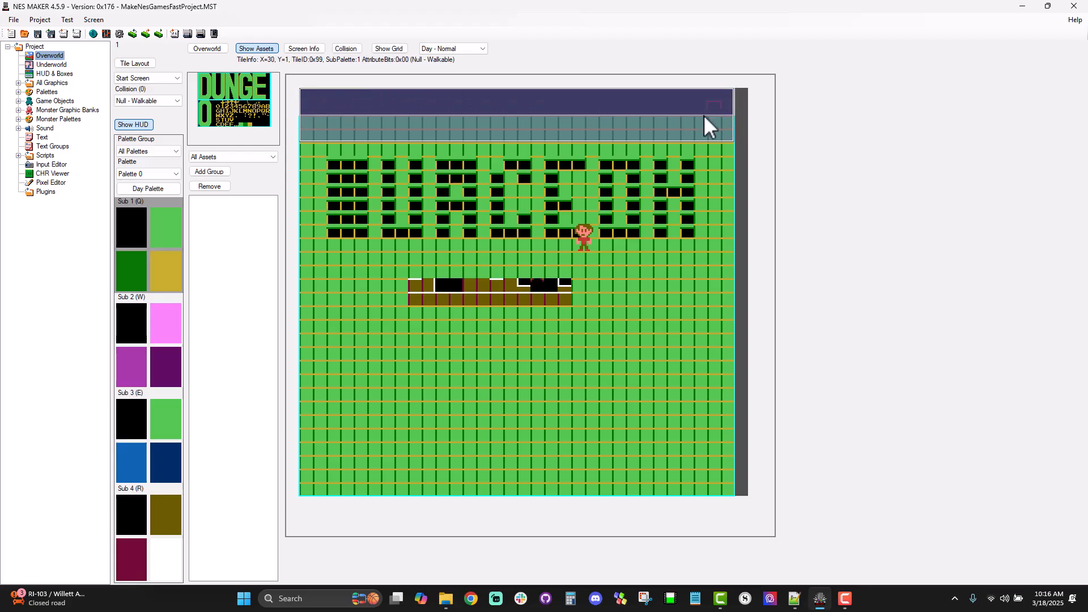
left_click(308, 117)
left_click(310, 149)
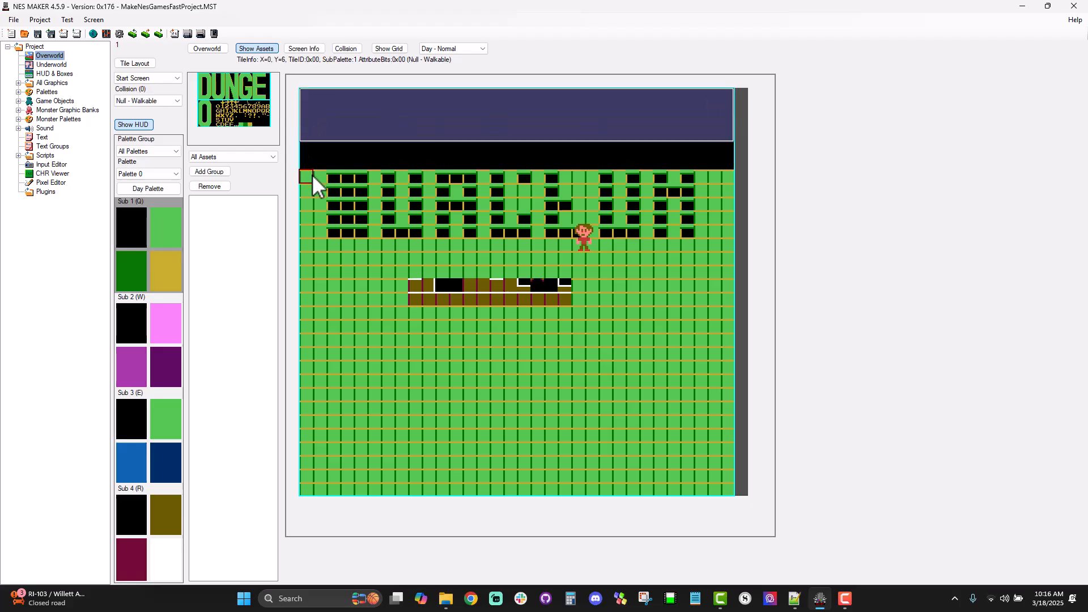
left_click(312, 175)
left_click(312, 202)
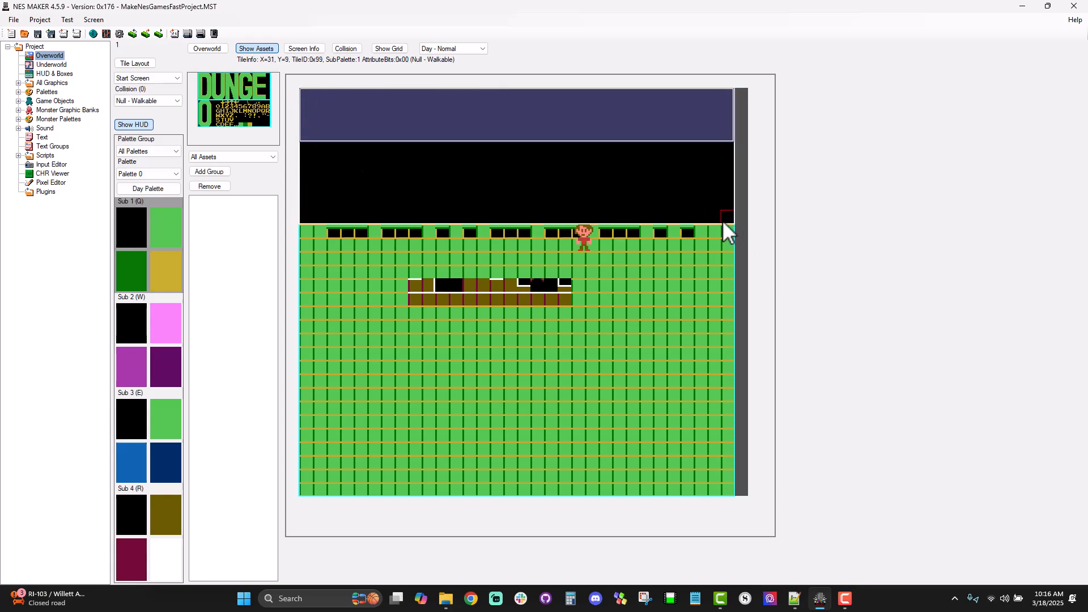
left_click(313, 234)
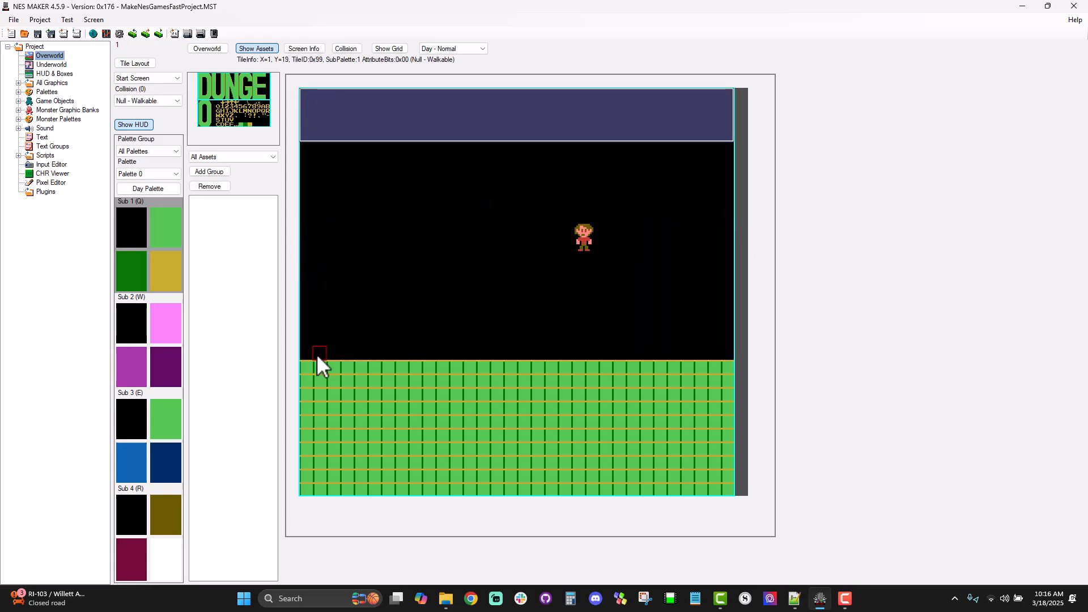
left_click(304, 369)
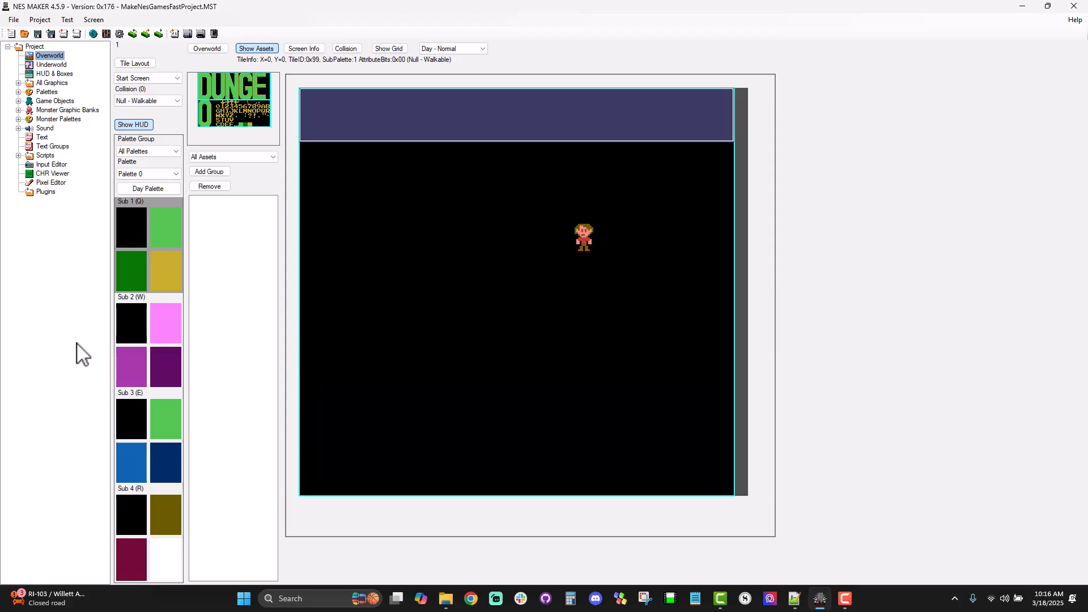
Step: Compare Palettes 3, 2 and 1 on the title tiles and set the start screen's palette to Palette 2
left_click(128, 332)
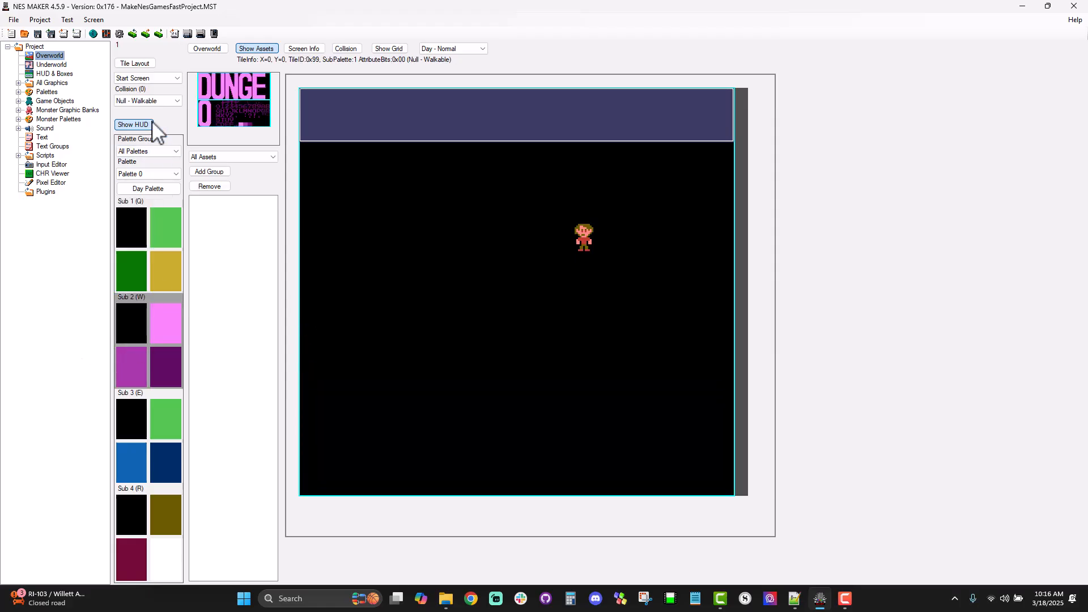
left_click(146, 174)
left_click(144, 206)
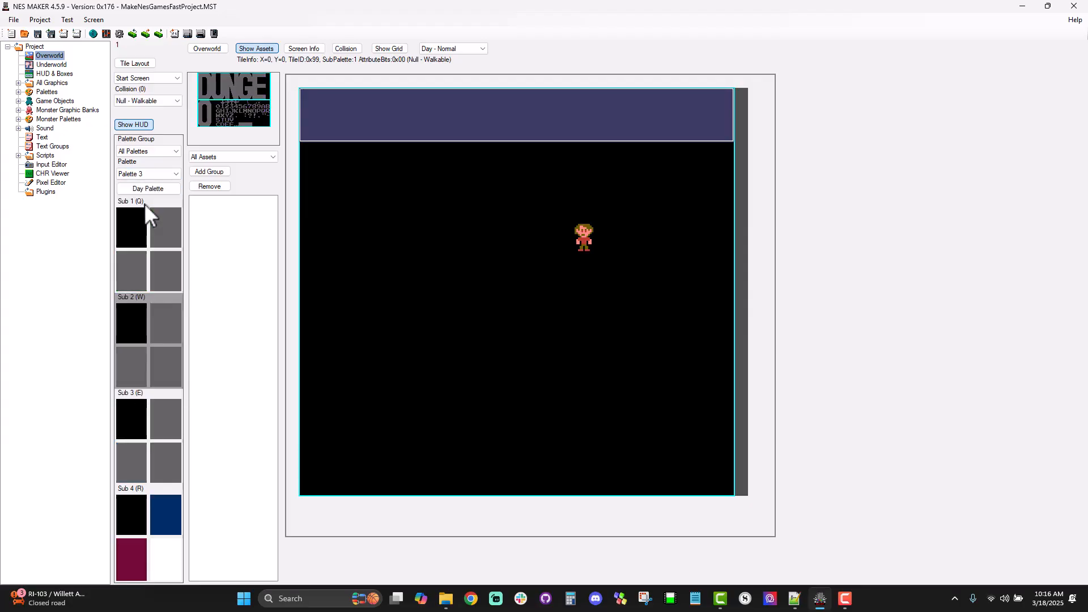
left_click(158, 175)
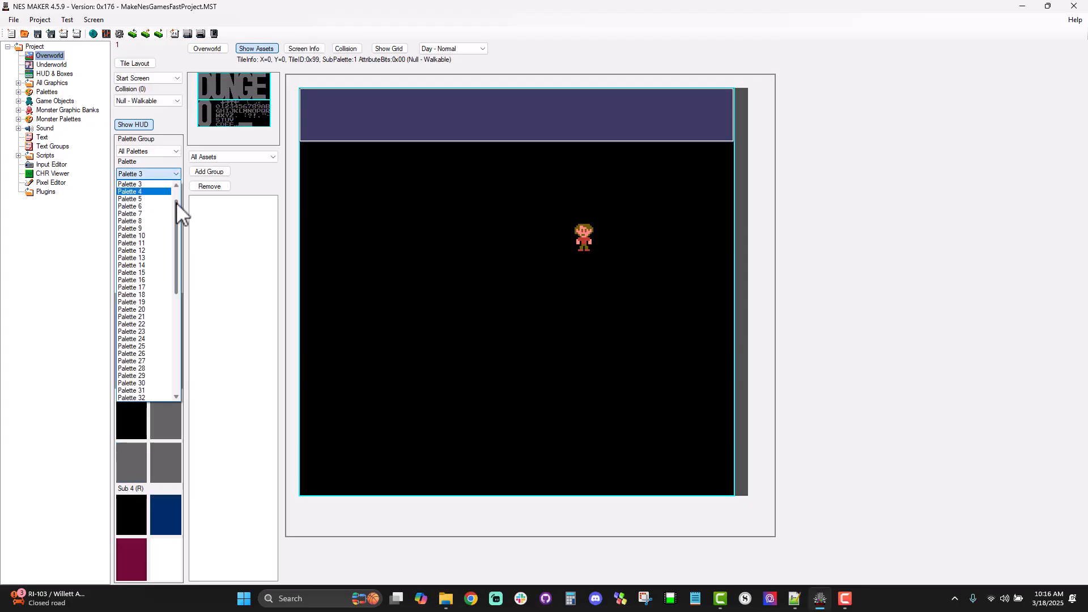
scroll(175, 199, "up", 1)
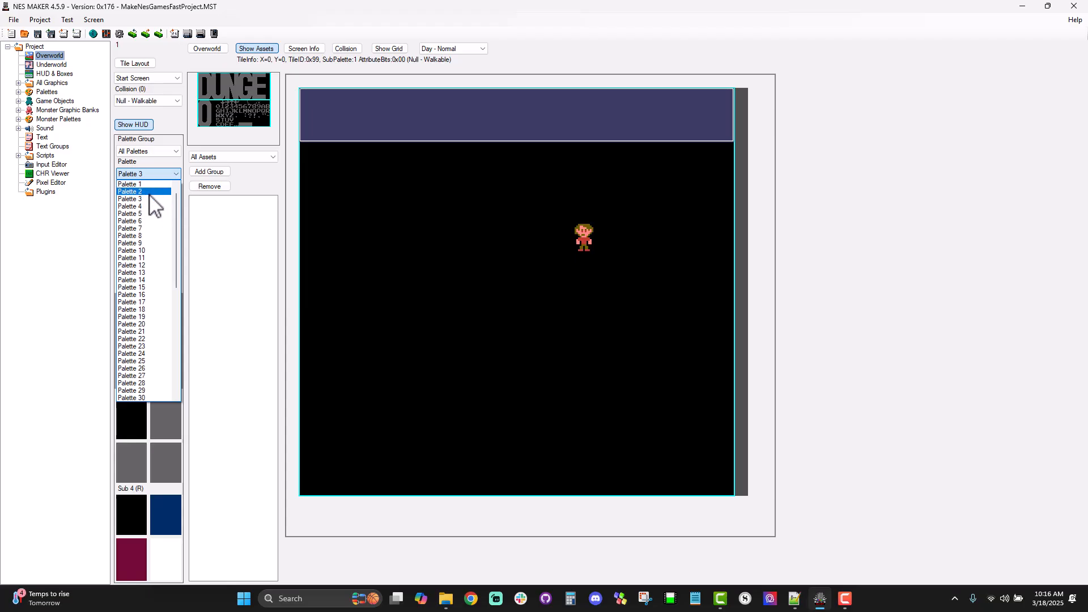
left_click(148, 194)
left_click(175, 173)
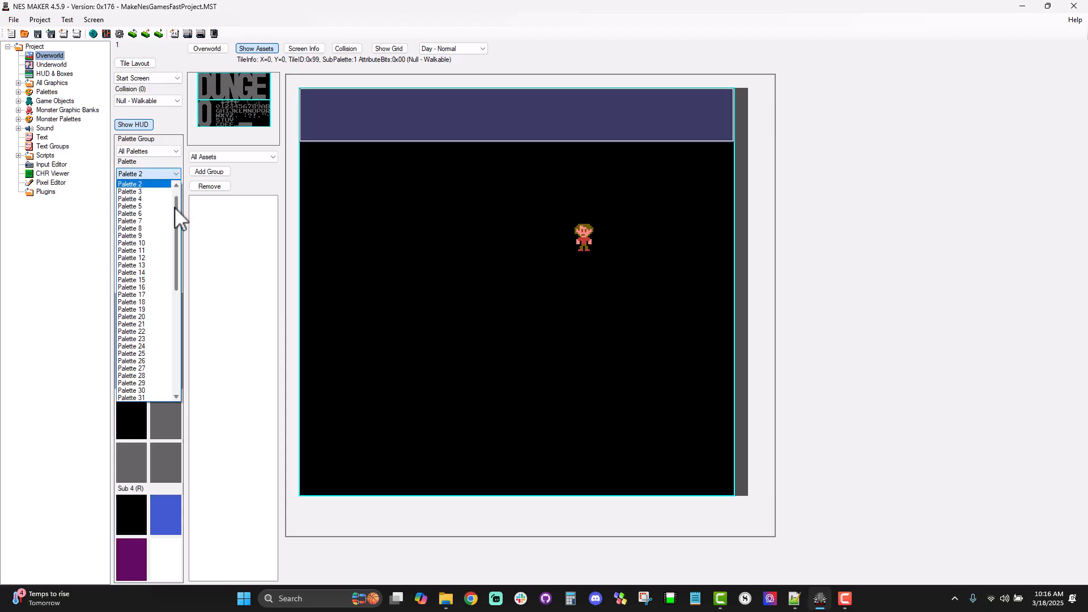
left_click(161, 186)
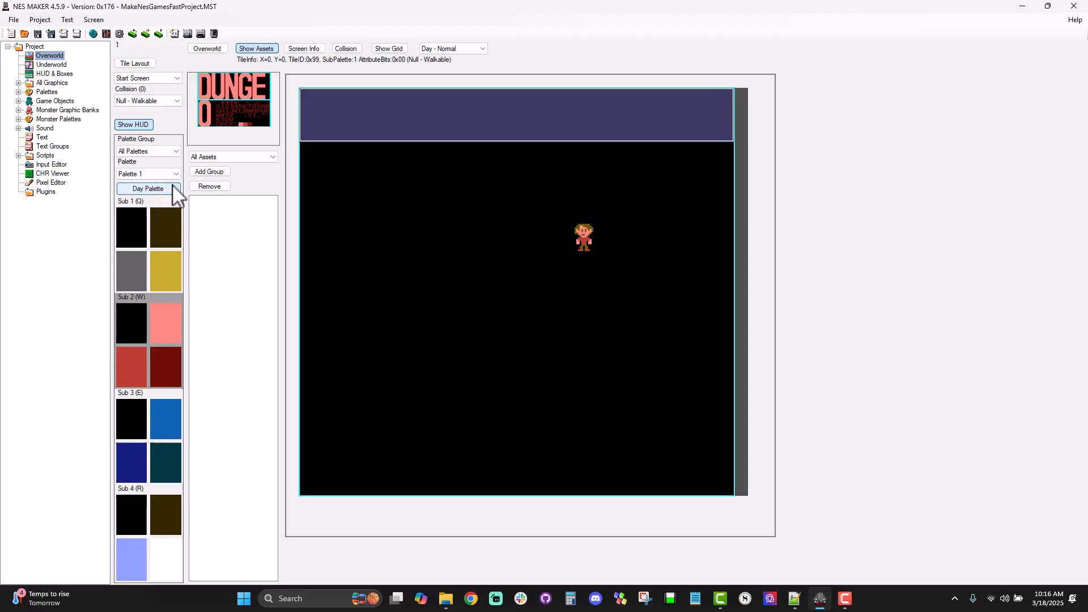
left_click(170, 173)
left_click(154, 190)
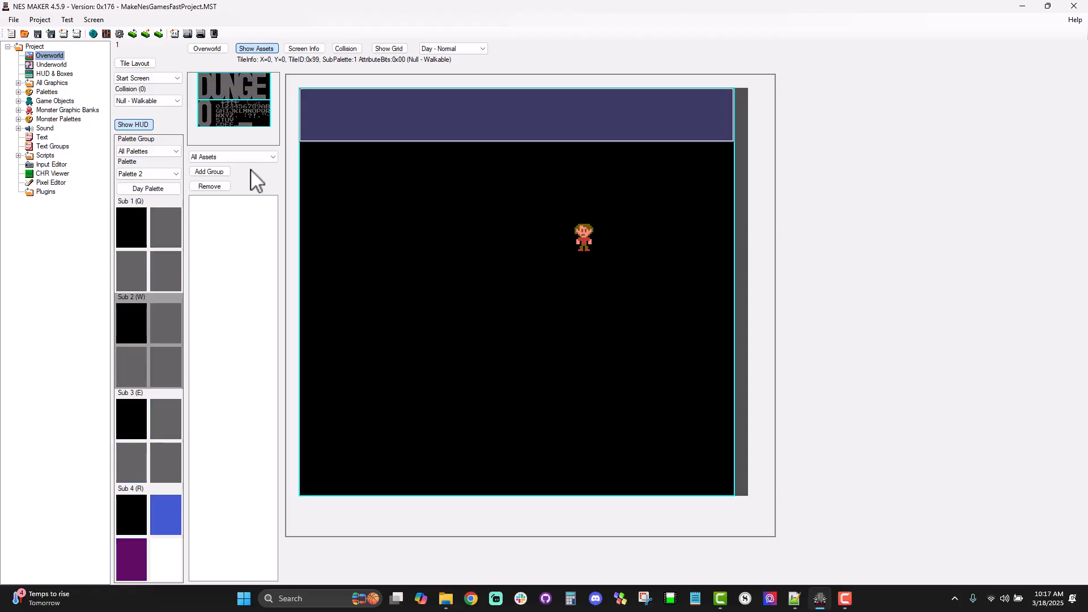
Step: Recolour Sub 1 of Palette 2 with periwinkle blue as second colour, dark magenta 05 as third and pale lavender 33 as fourth
left_click(159, 243)
left_click(145, 175)
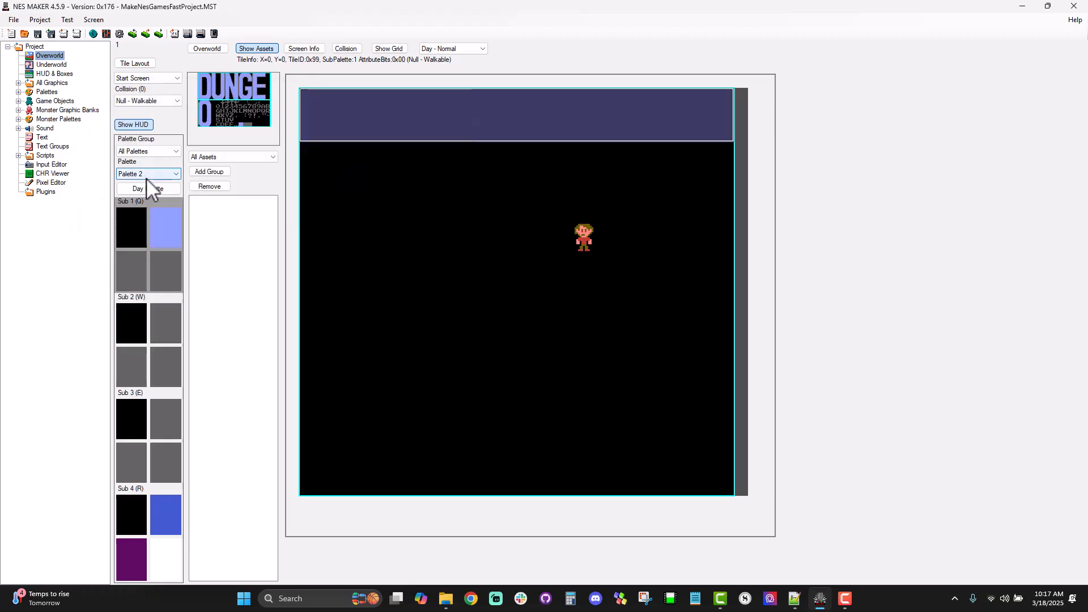
left_click(133, 260)
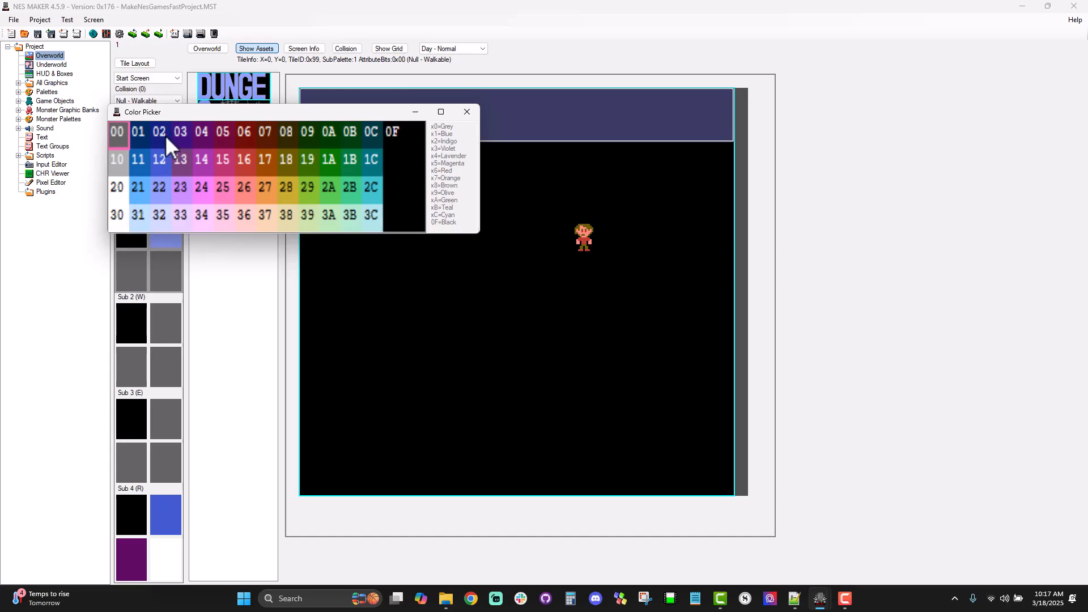
left_click(221, 137)
left_click(168, 288)
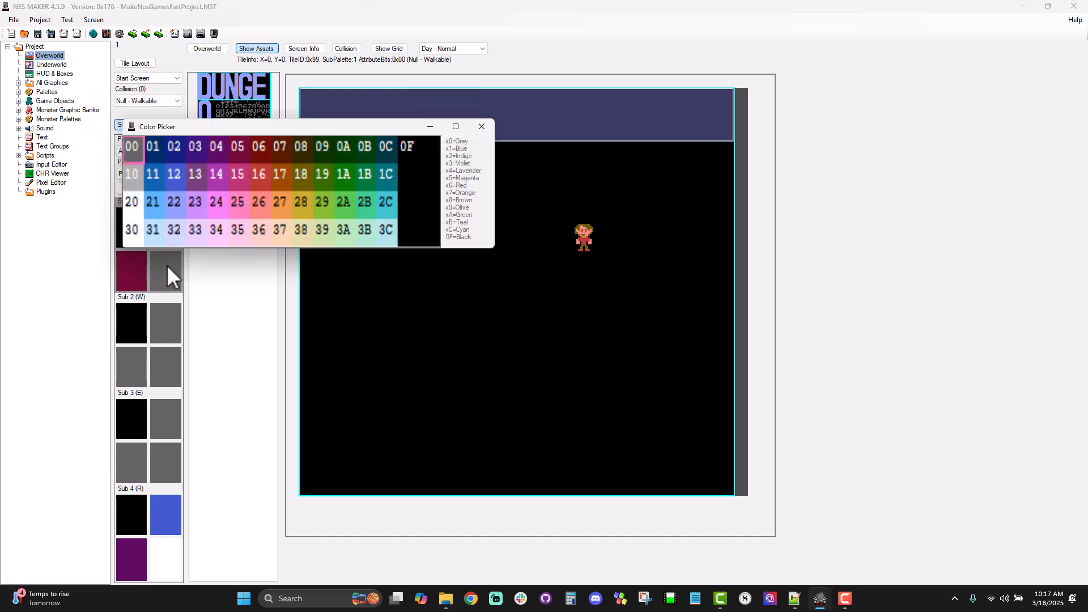
left_click(202, 245)
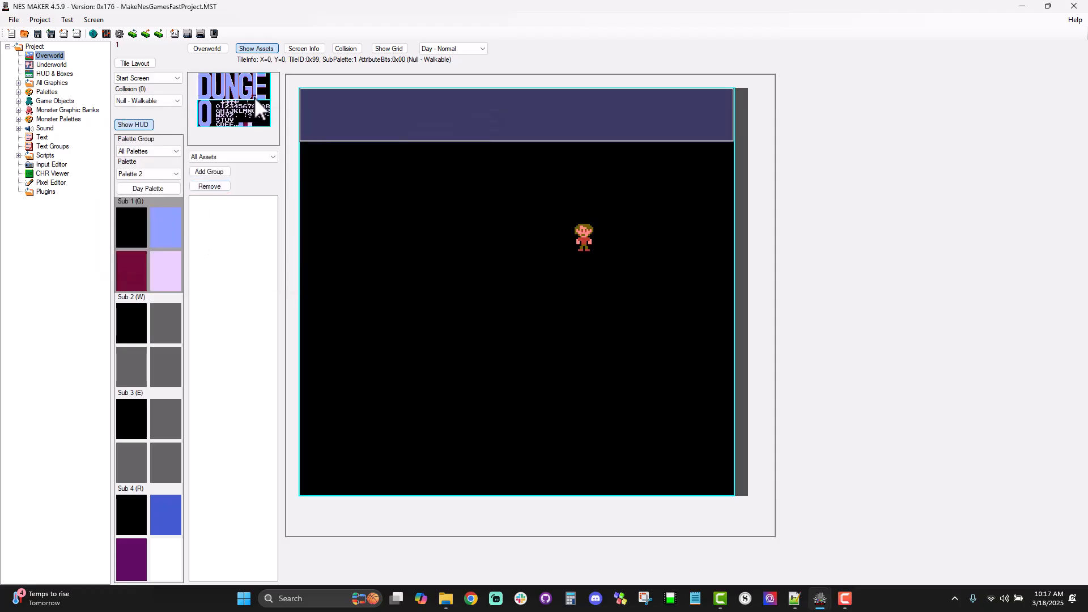
Step: Try laying out the DUNGEON title with its letters directly side by side, and clear it from the screen
left_click_drag(266, 98, 335, 194)
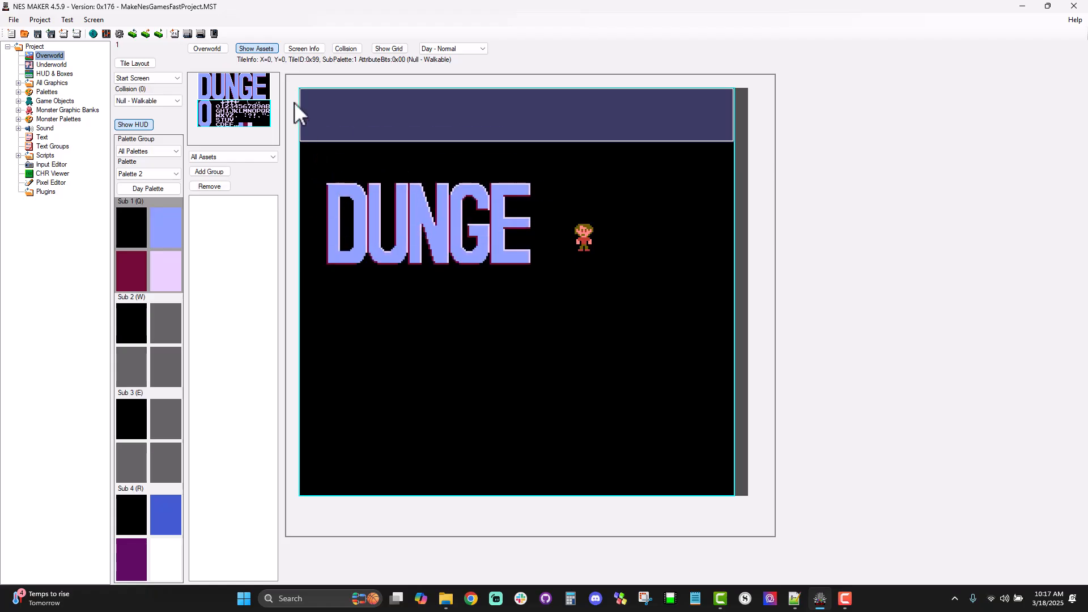
left_click_drag(233, 99, 72, 162)
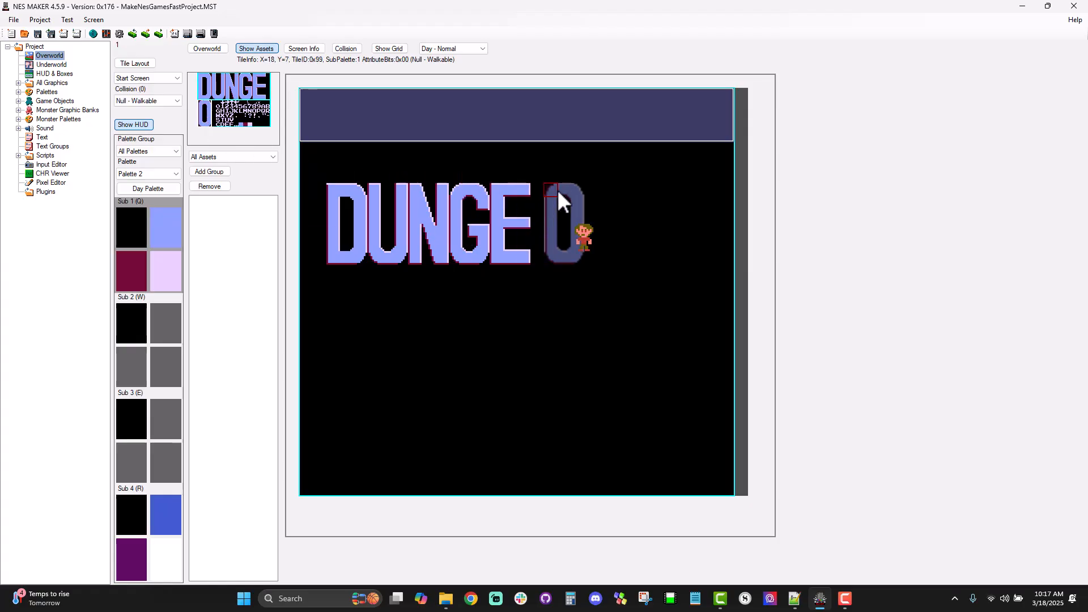
left_click(544, 190)
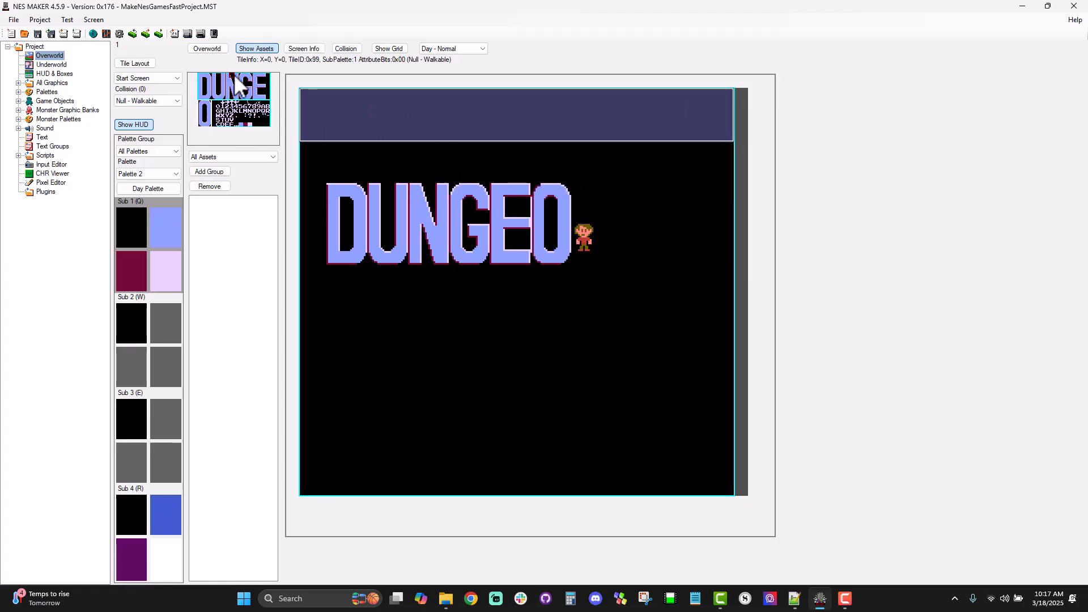
left_click(238, 96)
left_click(583, 186)
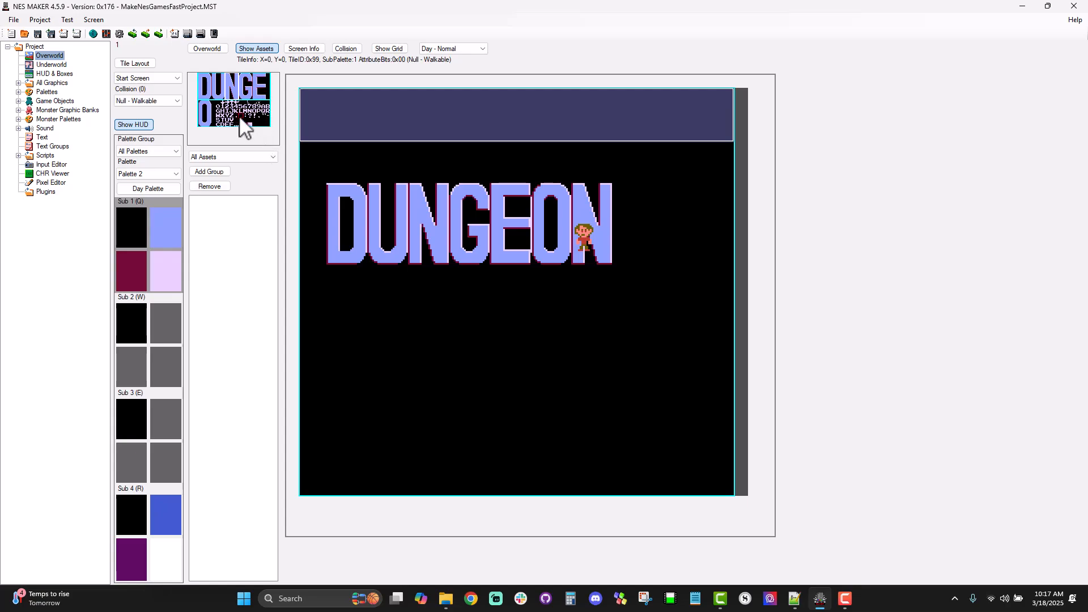
left_click_drag(312, 95, 726, 176)
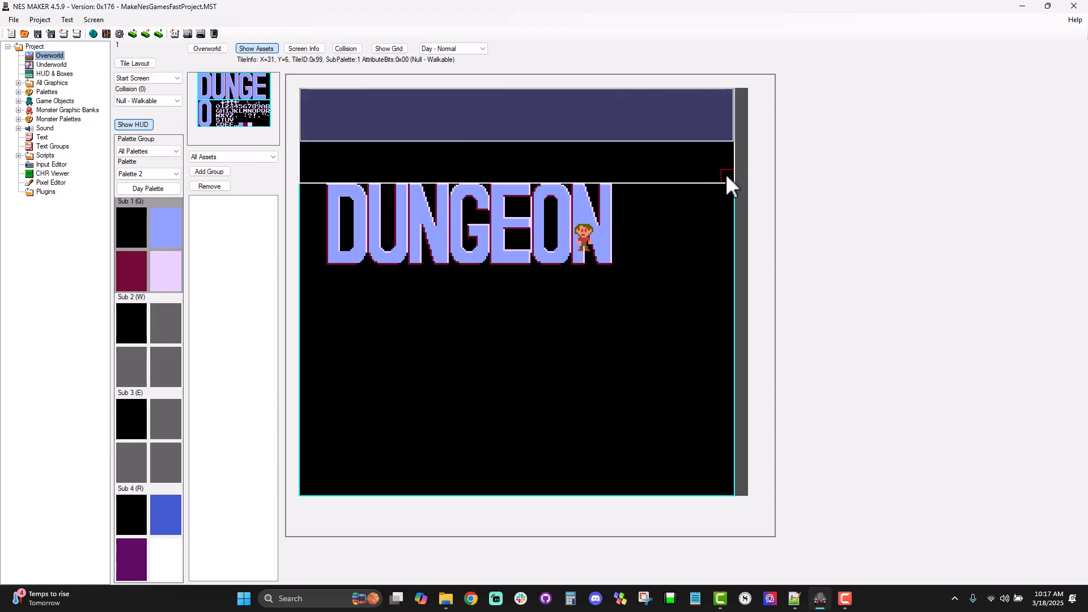
left_click(315, 181)
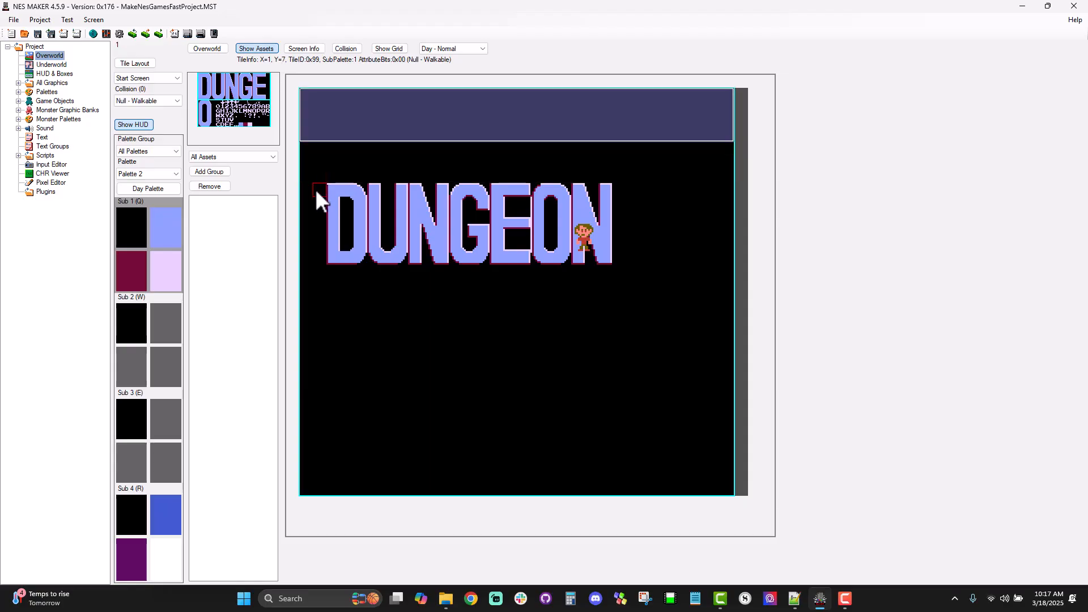
key("ctrl+z")
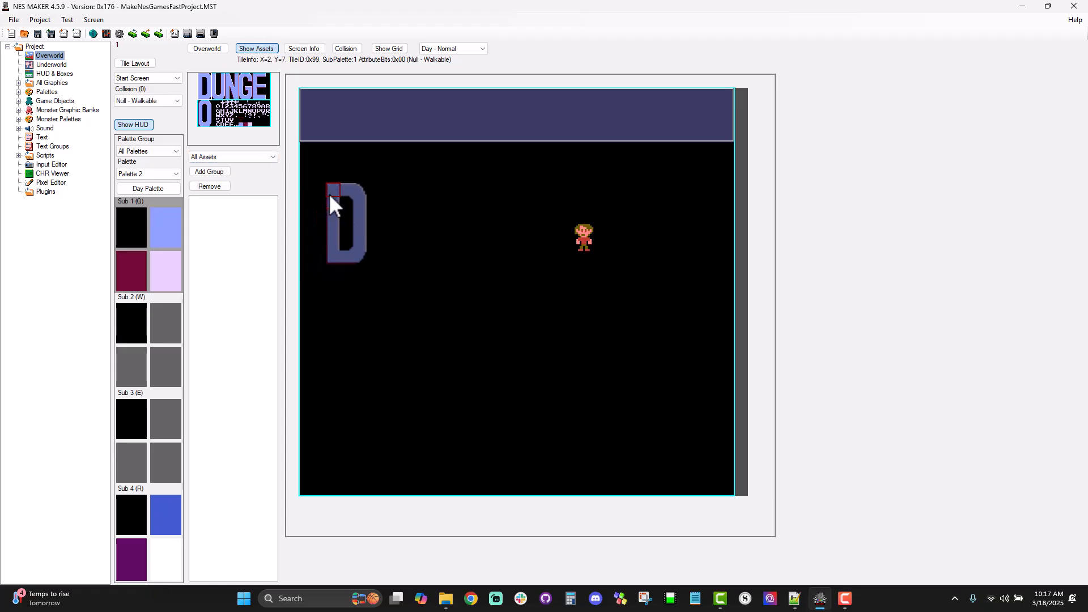
Step: Place the large letters D, U, N and G from X=2, Y=7, leaving one empty tile column between letters
left_click(329, 193)
left_click(220, 87)
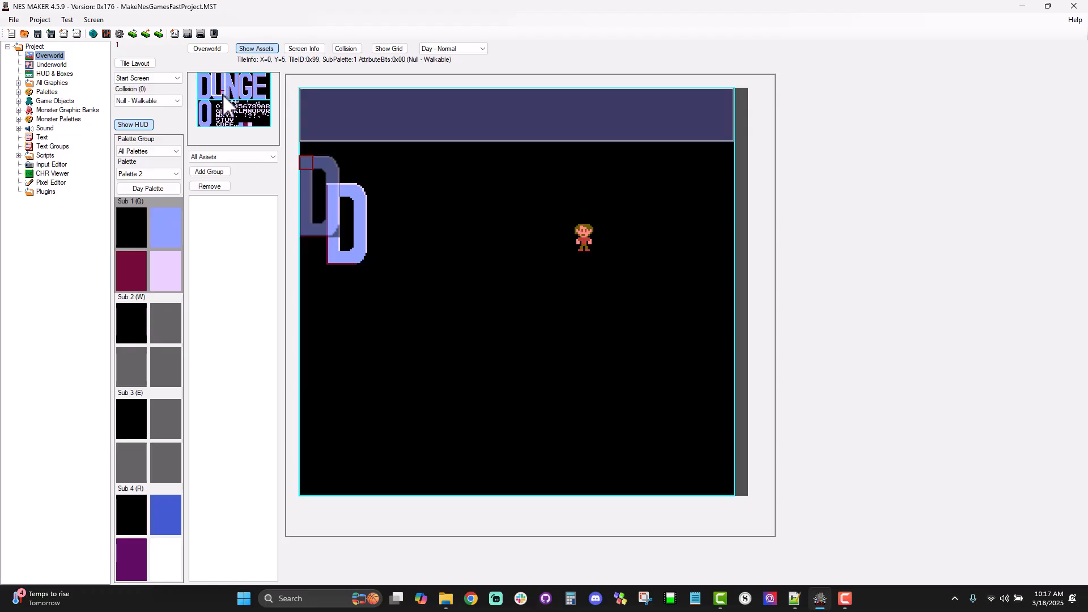
left_click(382, 189)
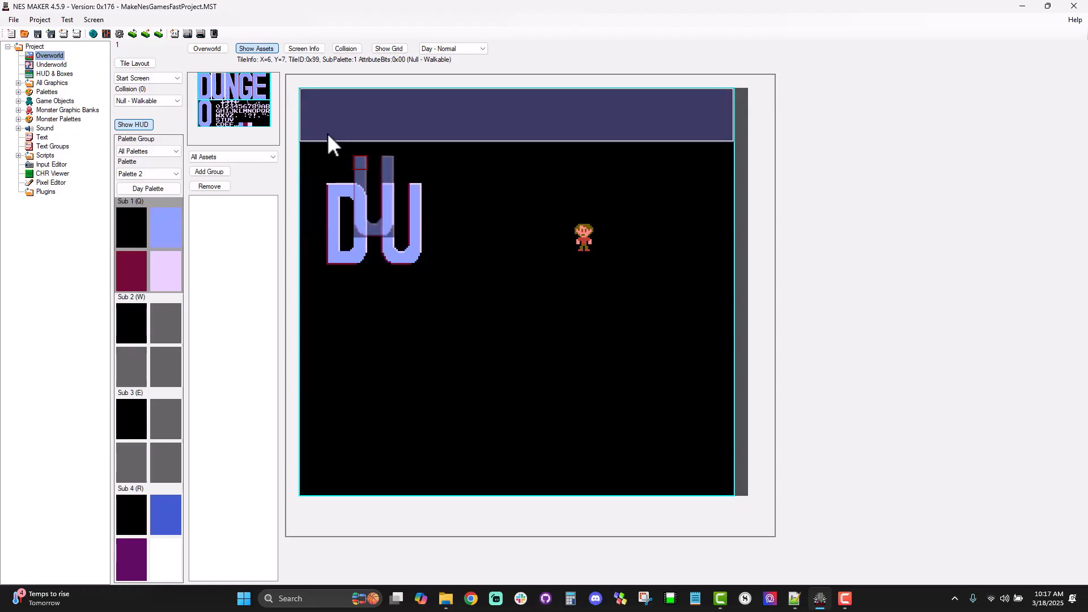
left_click(238, 97)
left_click(440, 188)
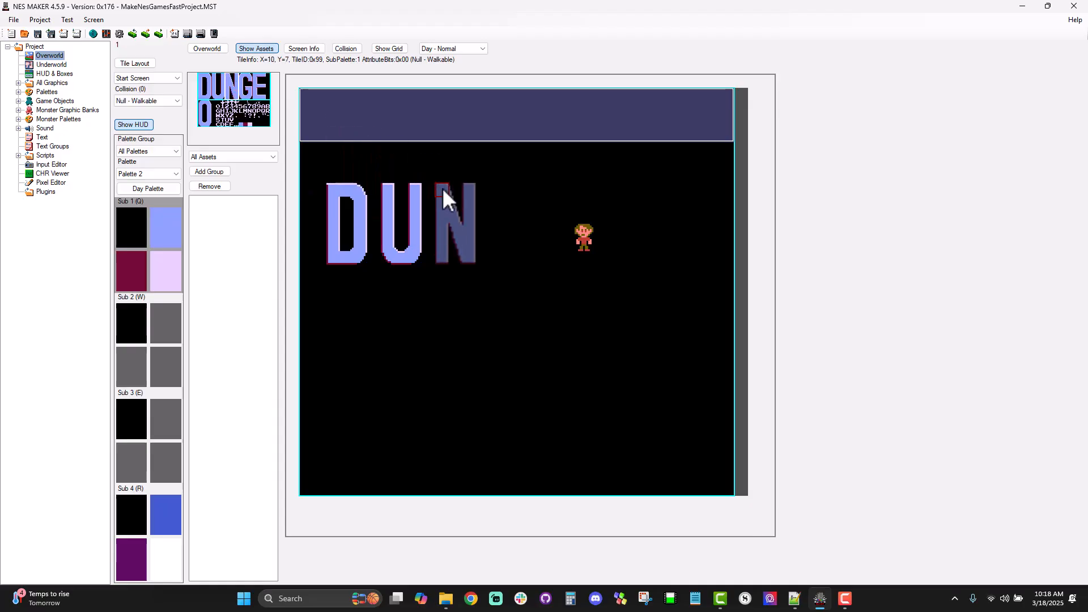
left_click(243, 78)
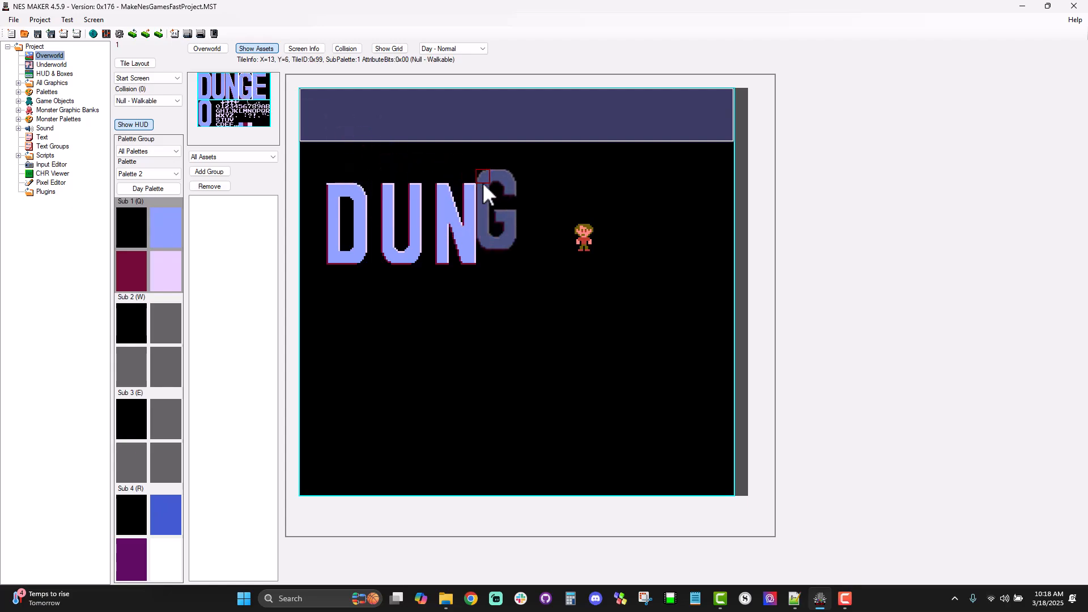
left_click(492, 189)
Step: Place the large E one blank column after the G, and erase the misplaced tiles between them with the blank tile
left_click(257, 79)
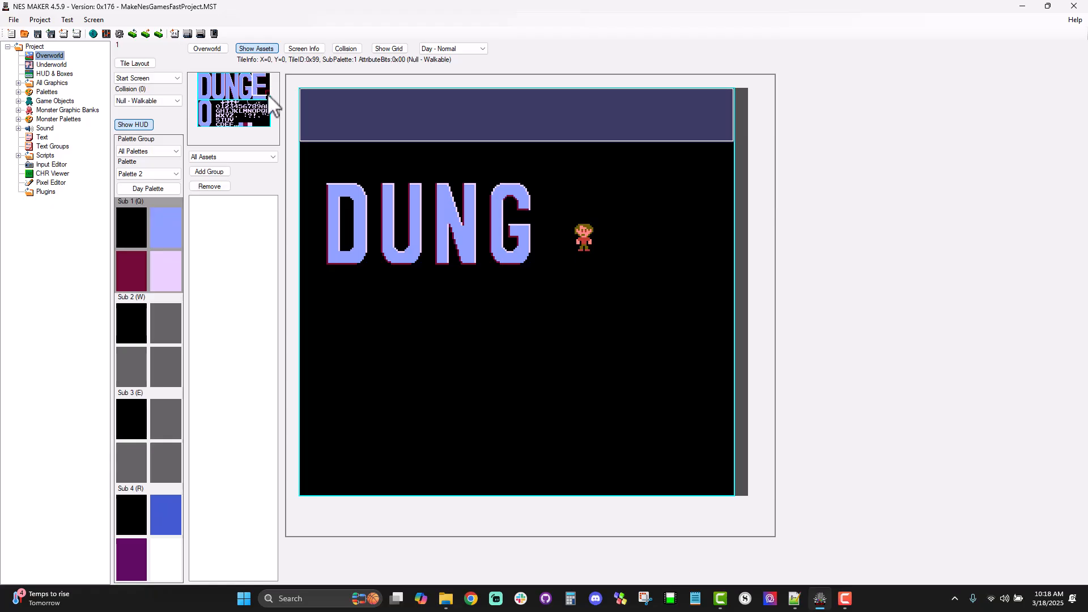
left_click(542, 190)
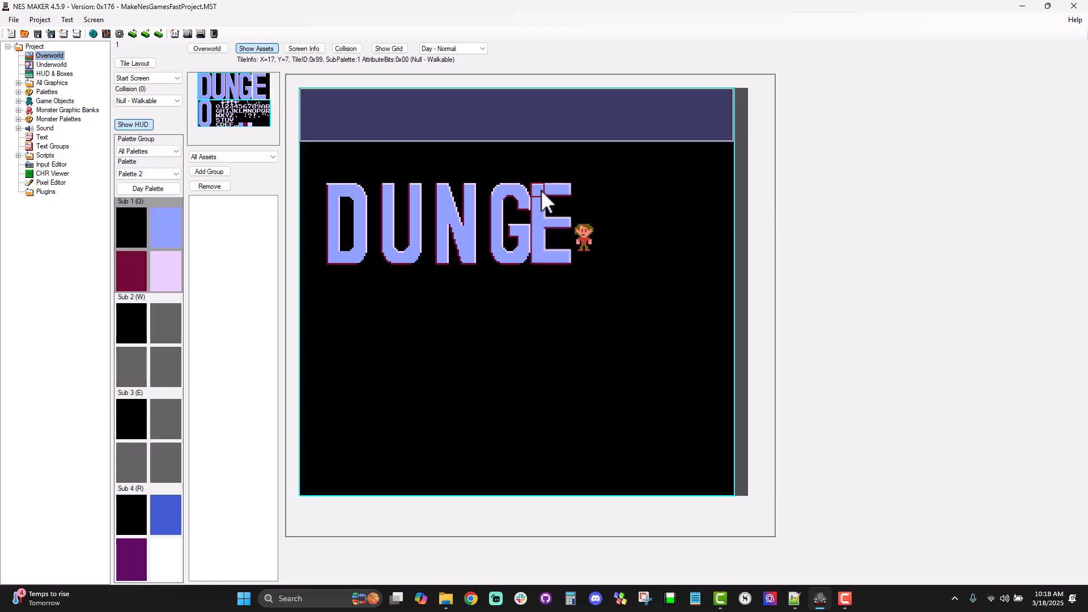
left_click(549, 191)
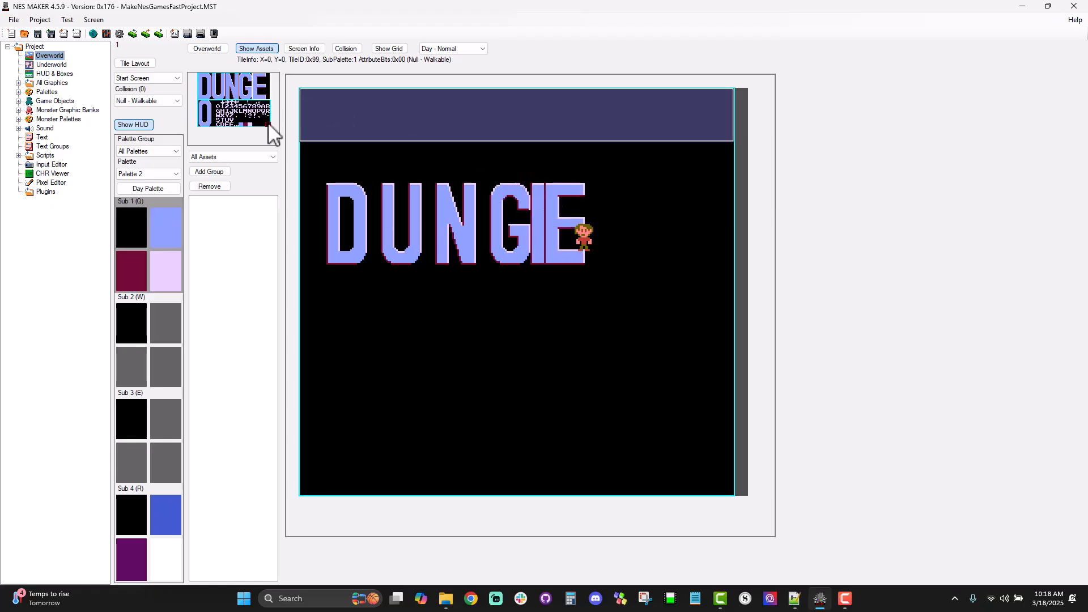
left_click(241, 116)
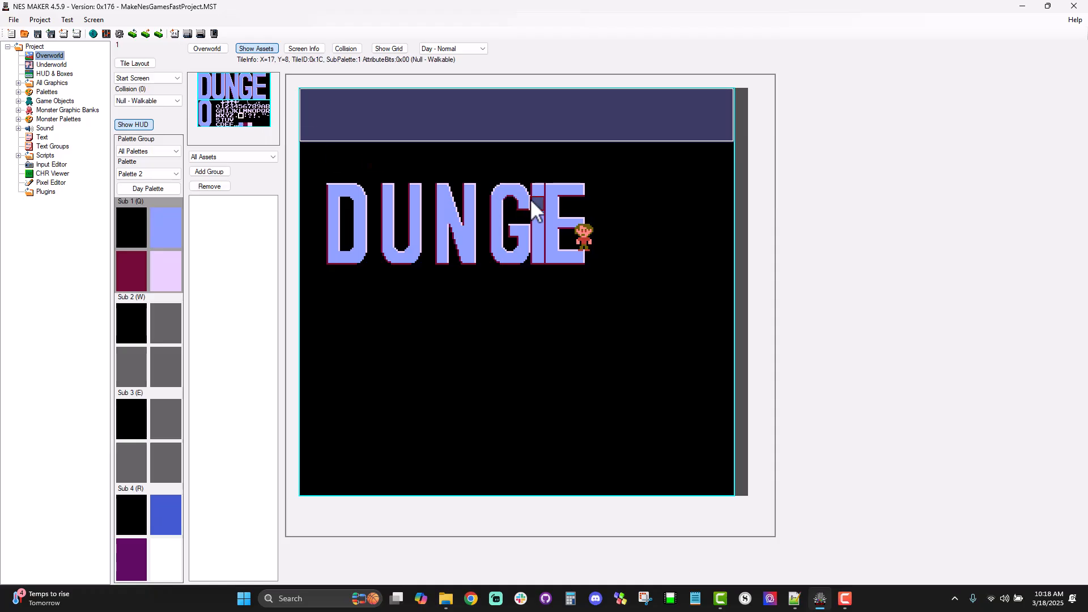
left_click_drag(541, 226, 540, 252)
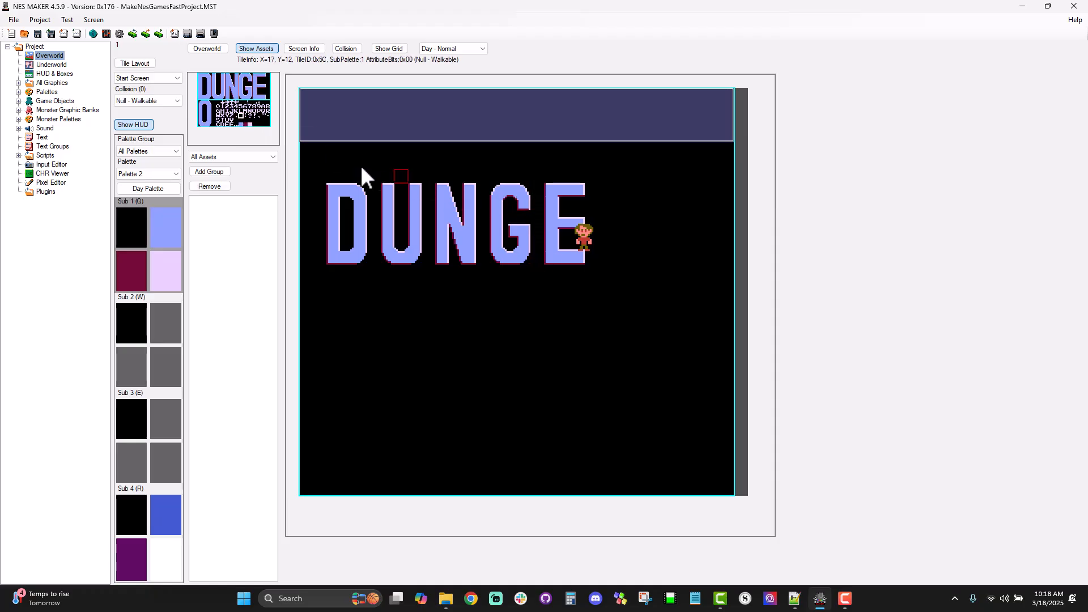
Step: Place the large O and N after the E with the same spacing to complete the DUNGEON title
left_click(202, 105)
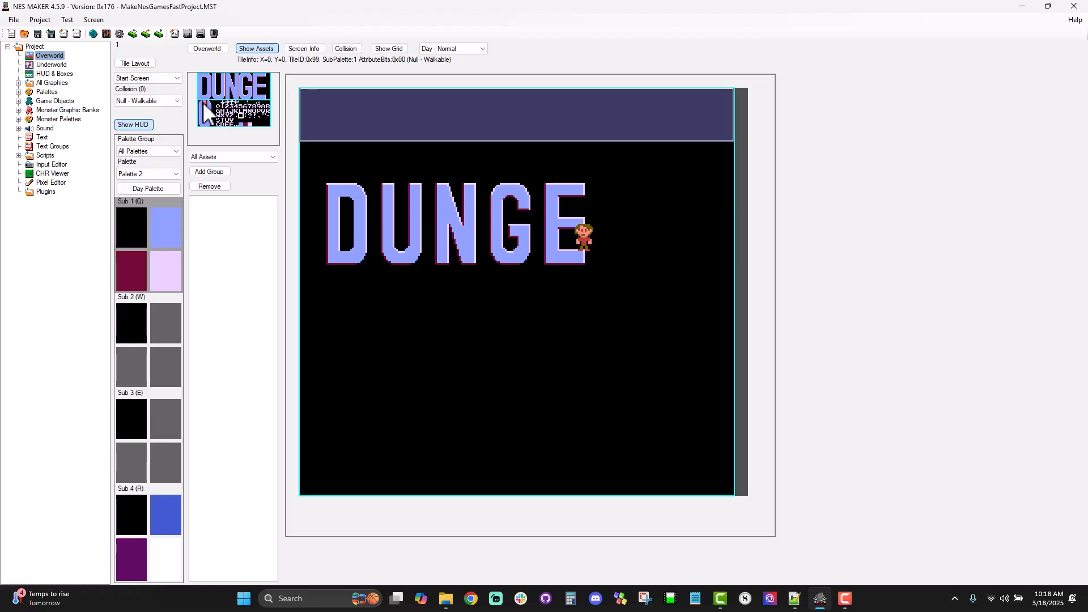
left_click_drag(201, 101, 210, 126)
left_click(600, 187)
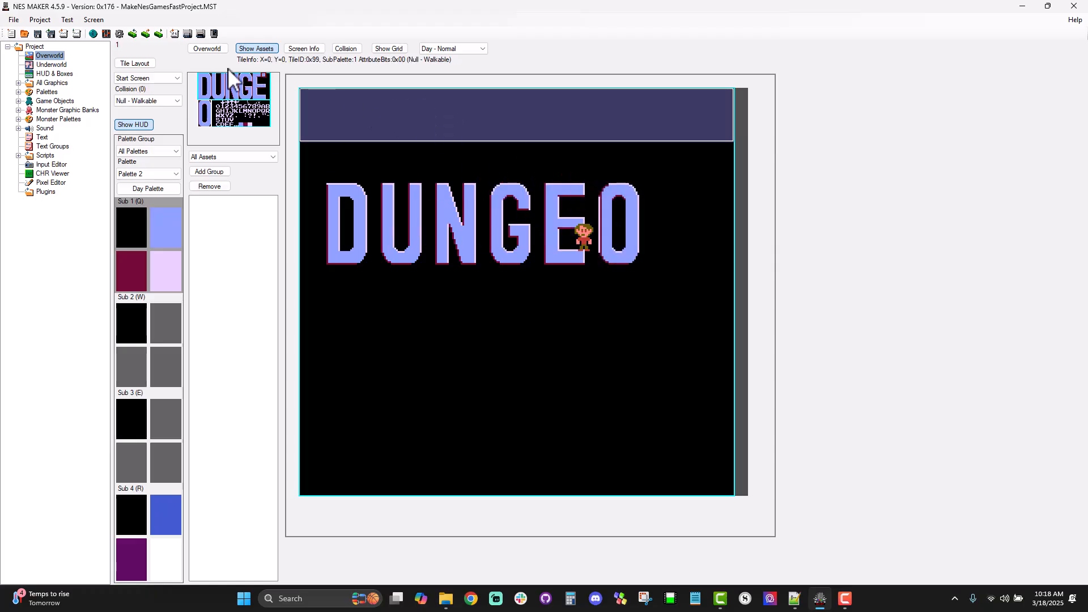
left_click_drag(232, 90, 237, 99)
left_click(654, 190)
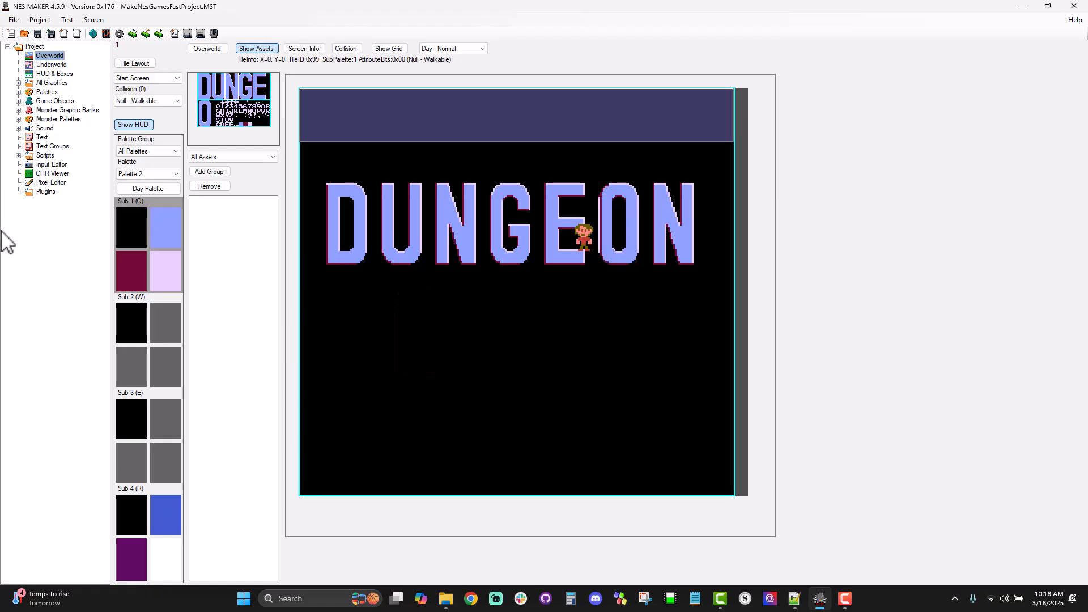
Step: Place small letter tiles spelling PRESS at Y=20 below the DUNGEON title, and add an S after one blank tile
left_click(259, 109)
left_click(445, 368)
left_click(269, 115)
left_click(453, 369)
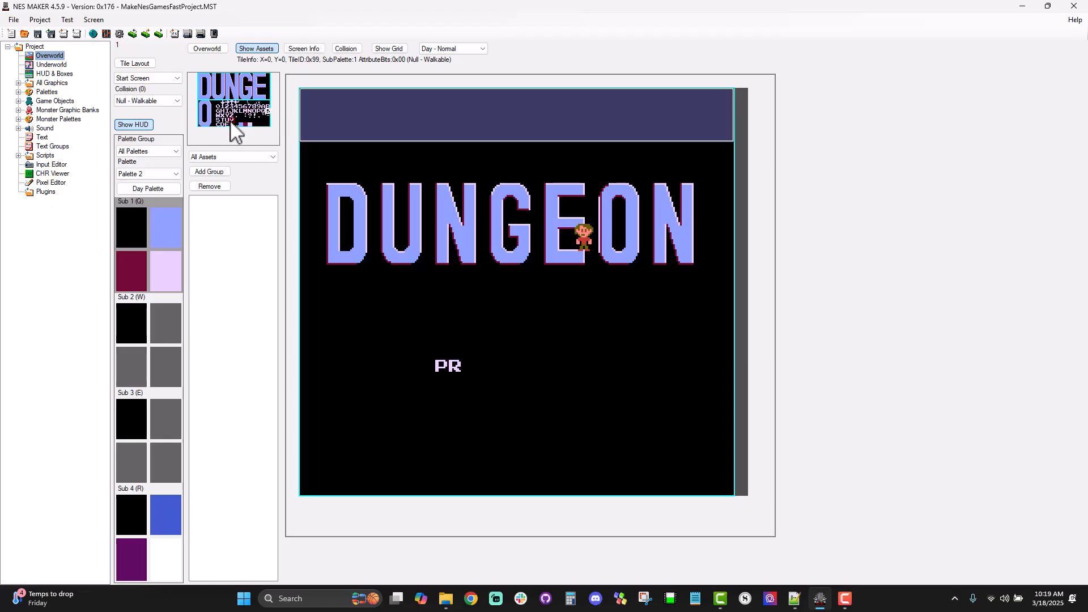
left_click(230, 123)
left_click(466, 369)
left_click(220, 120)
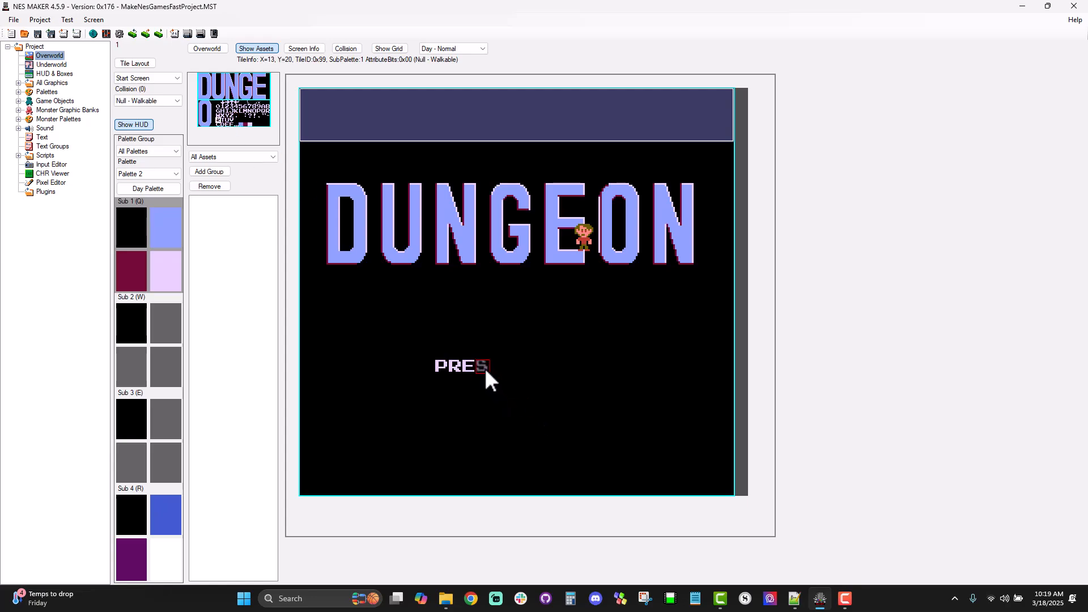
left_click(525, 369)
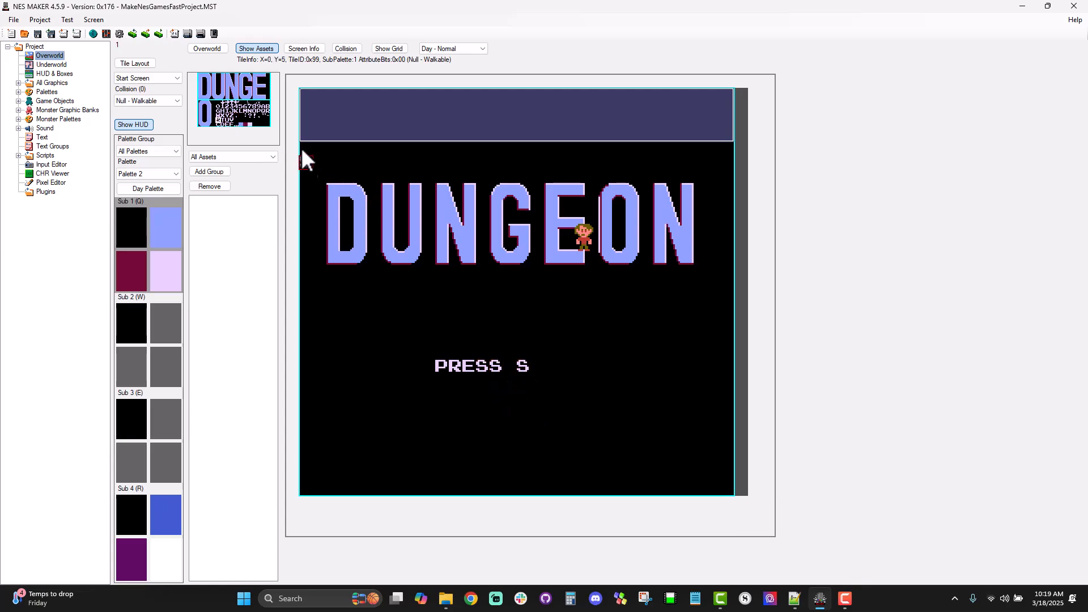
Step: Add the small letters T, A, R and T after the last S to complete the word START
left_click(222, 121)
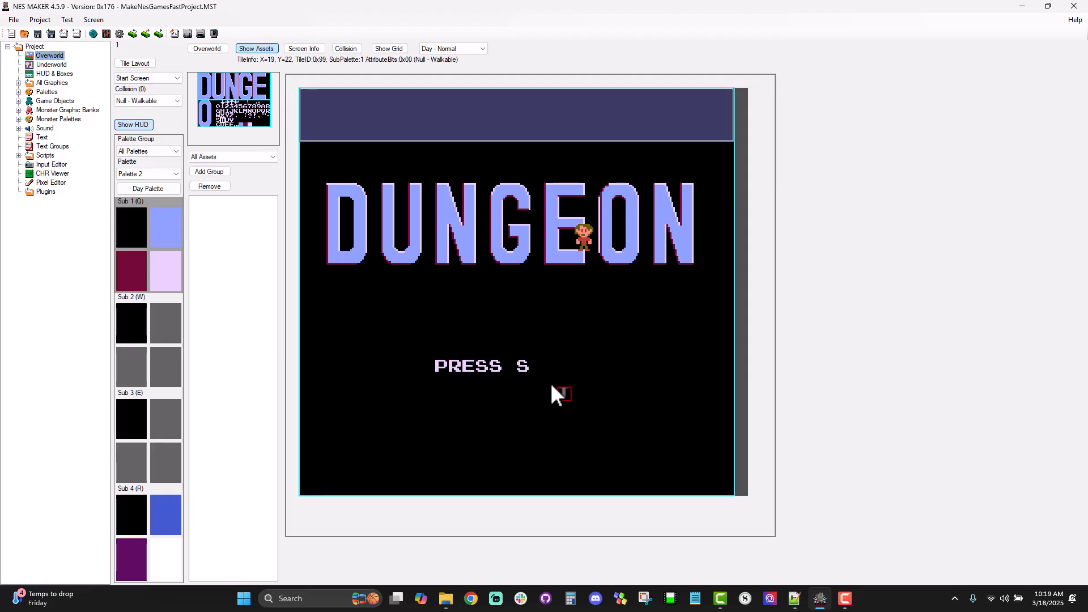
left_click(538, 367)
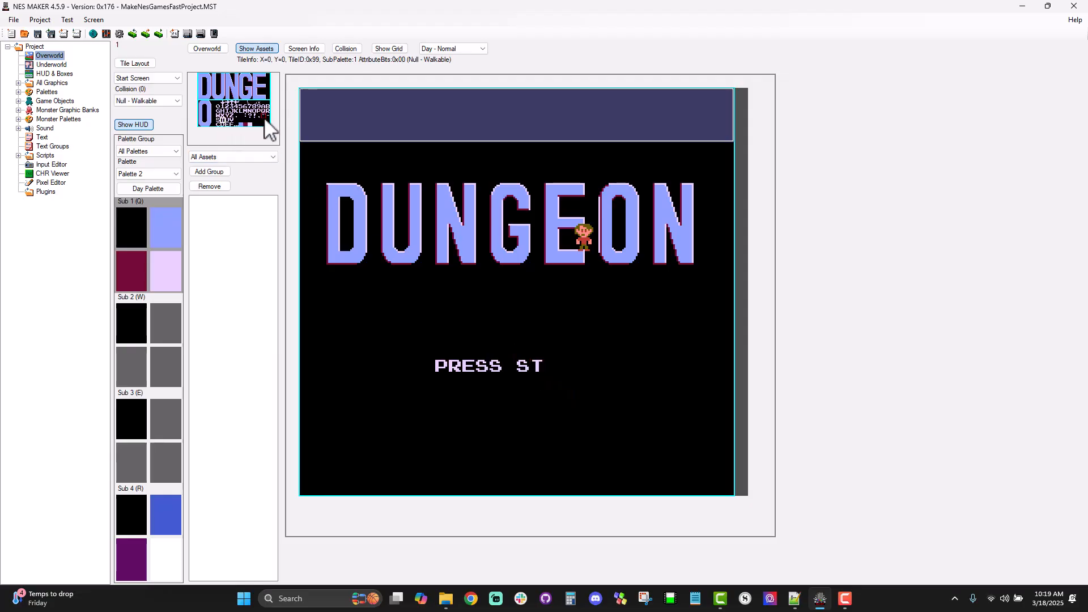
left_click(261, 106)
left_click(551, 367)
left_click(269, 110)
left_click(560, 364)
left_click(222, 121)
left_click(578, 369)
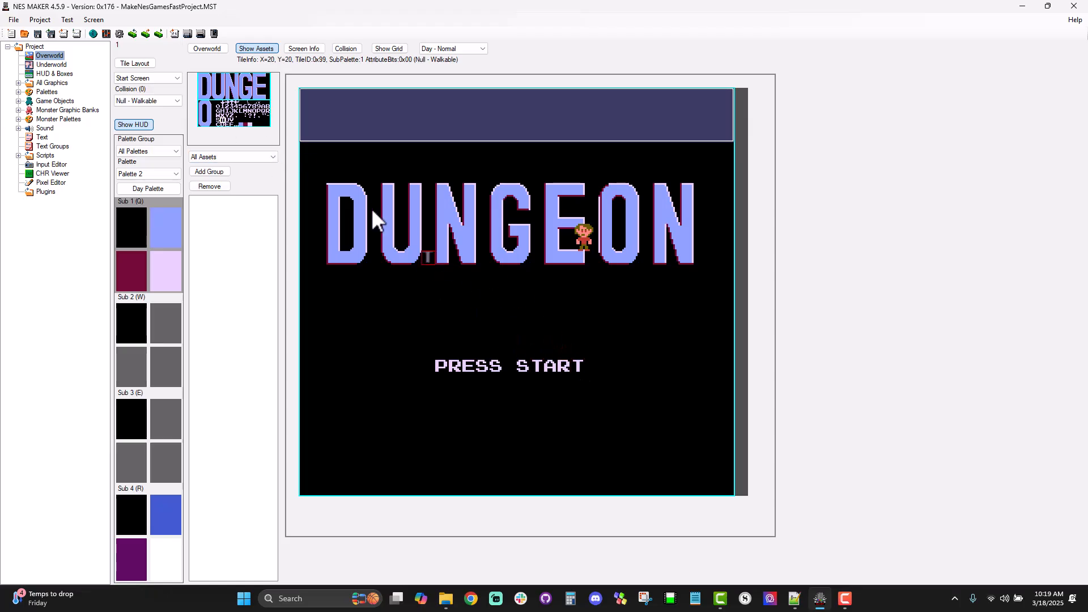
Step: Place a dash tile on each side of PRESS START, leaving one blank tile between dash and text
left_click(268, 118)
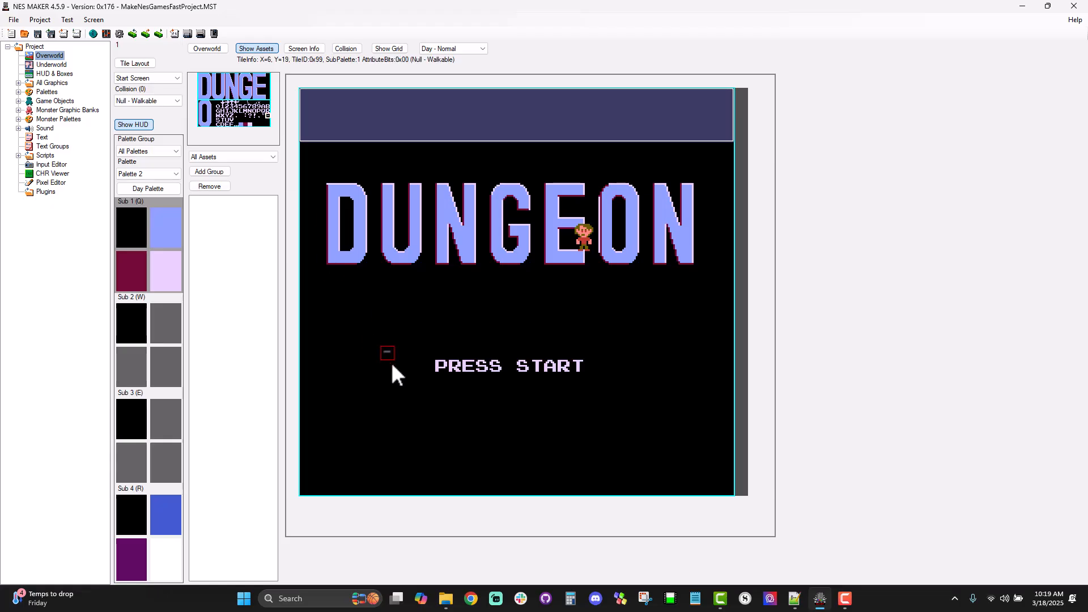
left_click(420, 369)
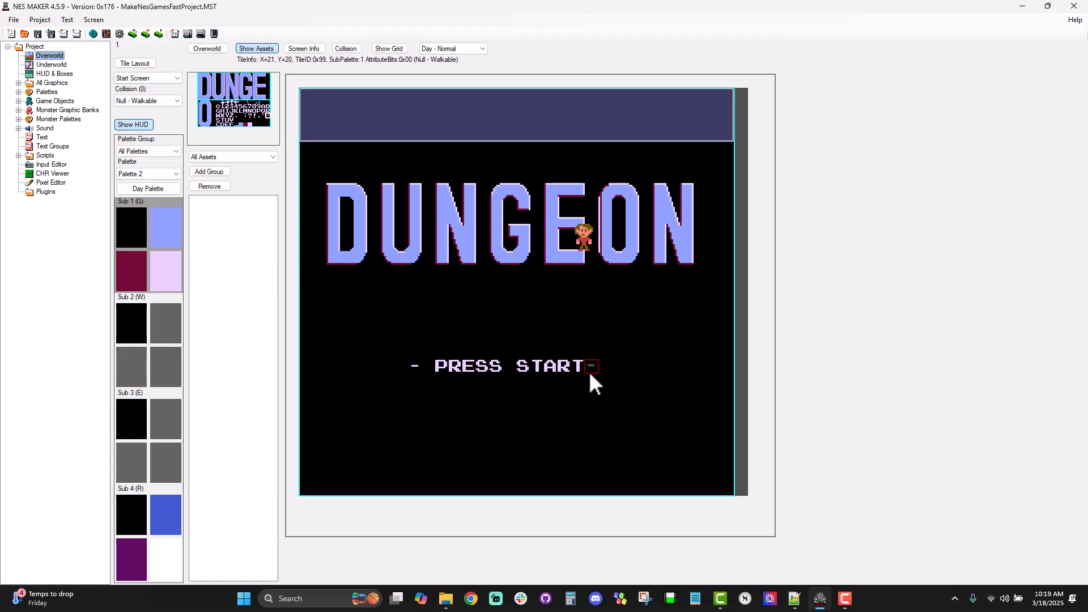
left_click(601, 369)
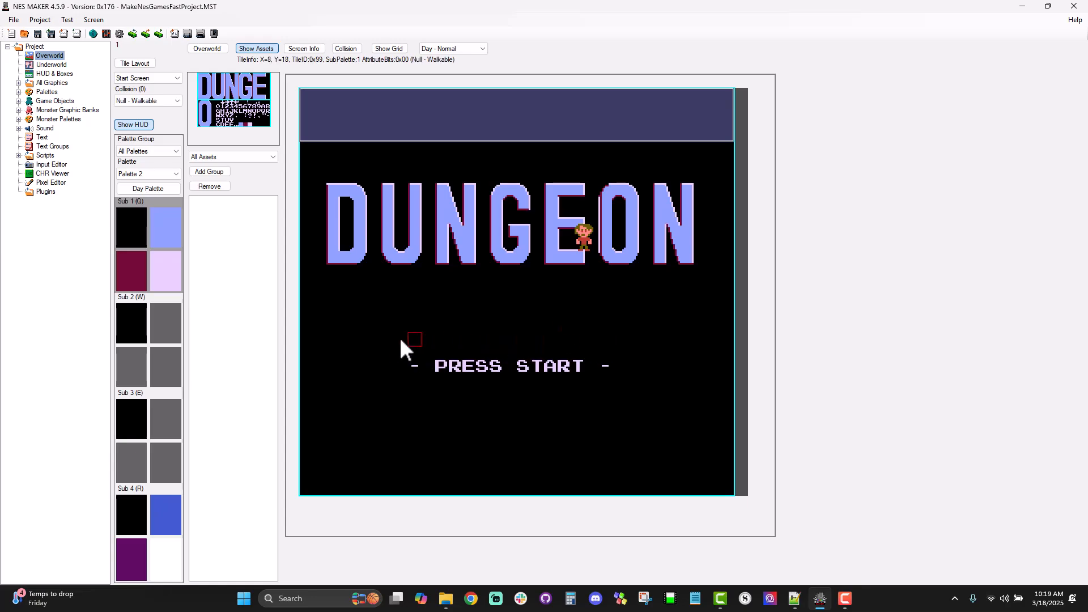
Step: Shift the dashed PRESS START text one tile to the right, and erase the leftover dash at its old start with a blank tile
left_click(245, 105)
key("Escape")
left_click_drag(410, 351, 586, 378)
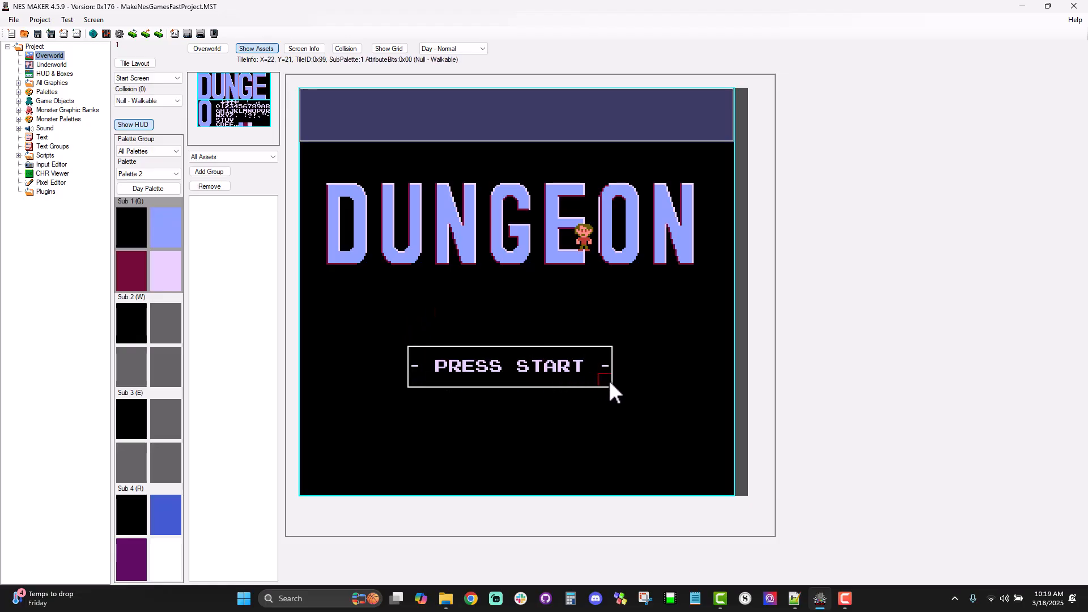
left_click(433, 352)
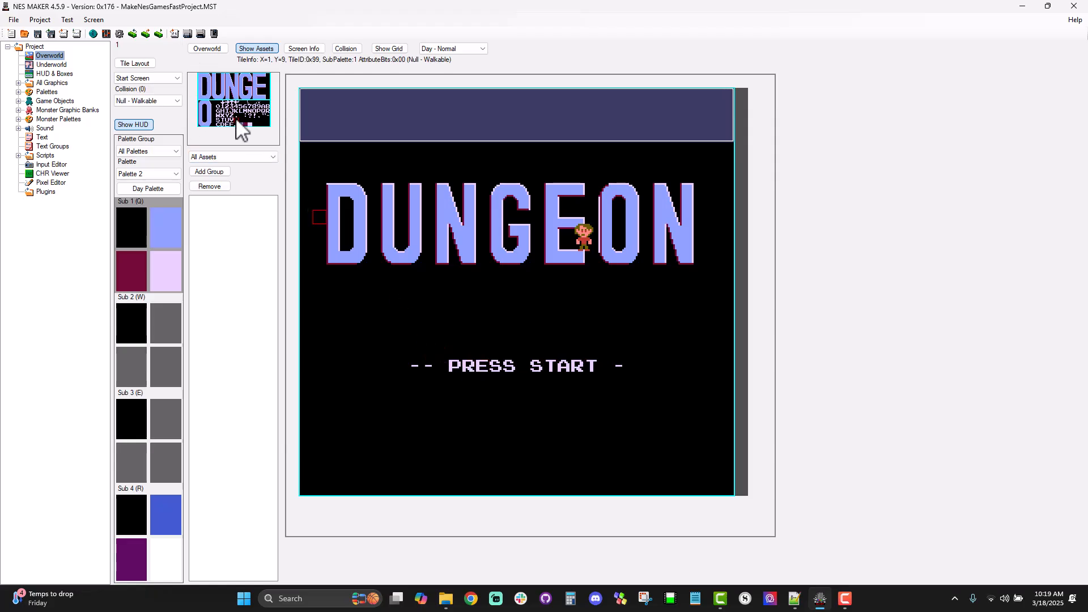
left_click(240, 118)
left_click(418, 367)
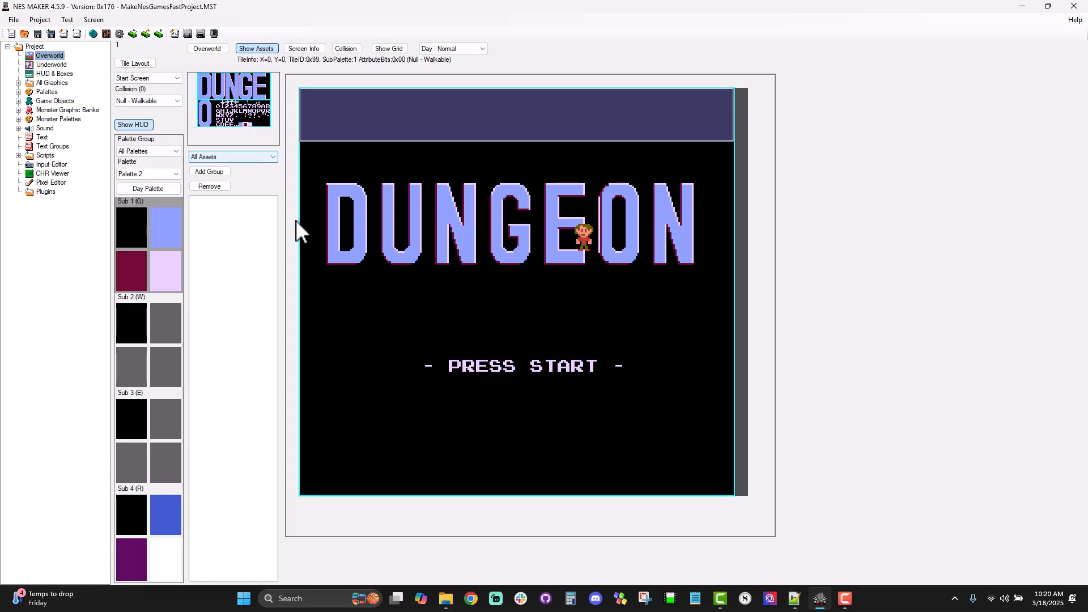
Step: Paint a one-tile-high dark red bar at Y=14 across the width of the DUNGEON title, erasing the extra tiles below it
left_click_drag(363, 284, 459, 291)
left_click_drag(542, 295, 511, 290)
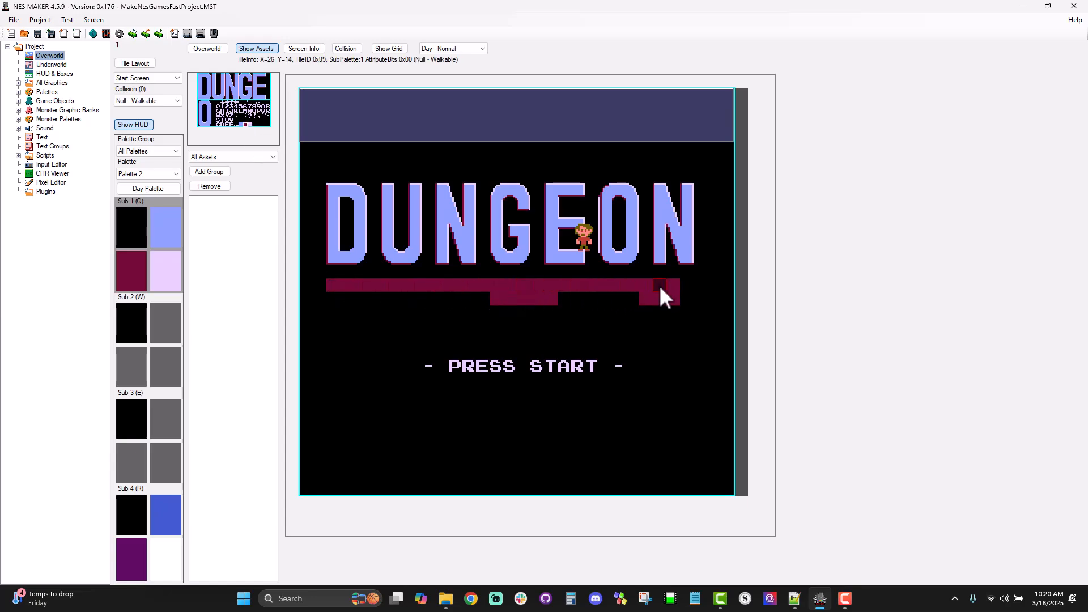
left_click(241, 116)
left_click_drag(551, 305, 678, 304)
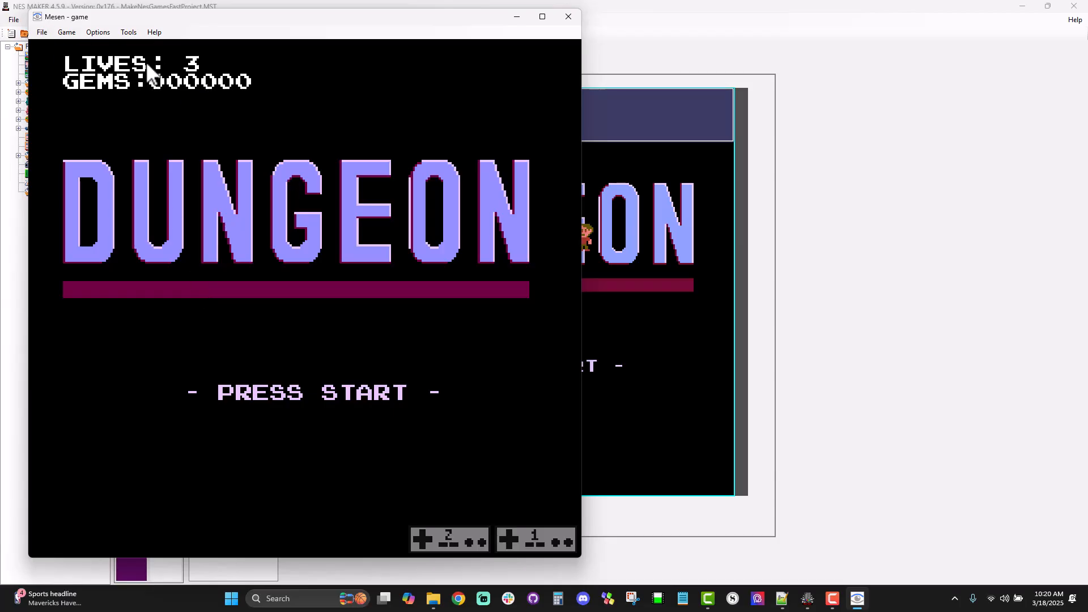
Step: Close the test run, enable Hide Hud in the start screen's details and save the setting
left_click(571, 22)
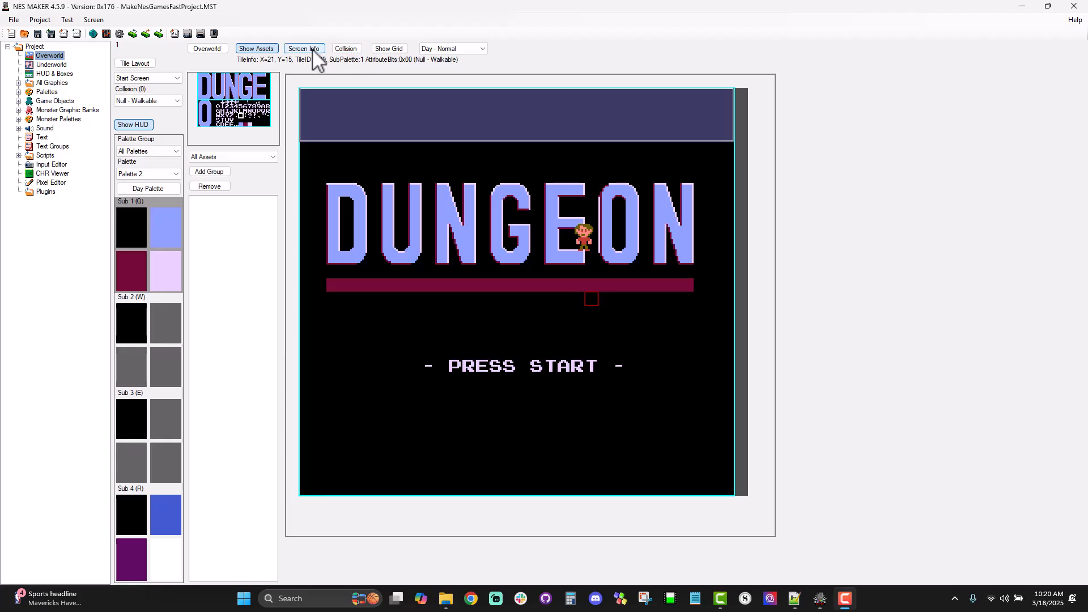
left_click(311, 49)
left_click(72, 106)
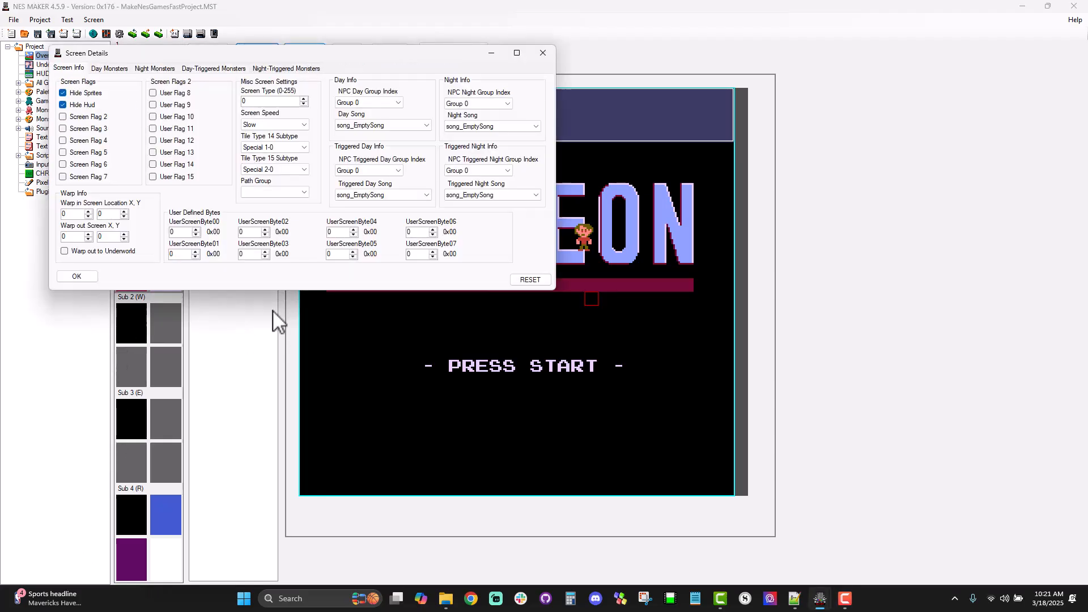
left_click(75, 276)
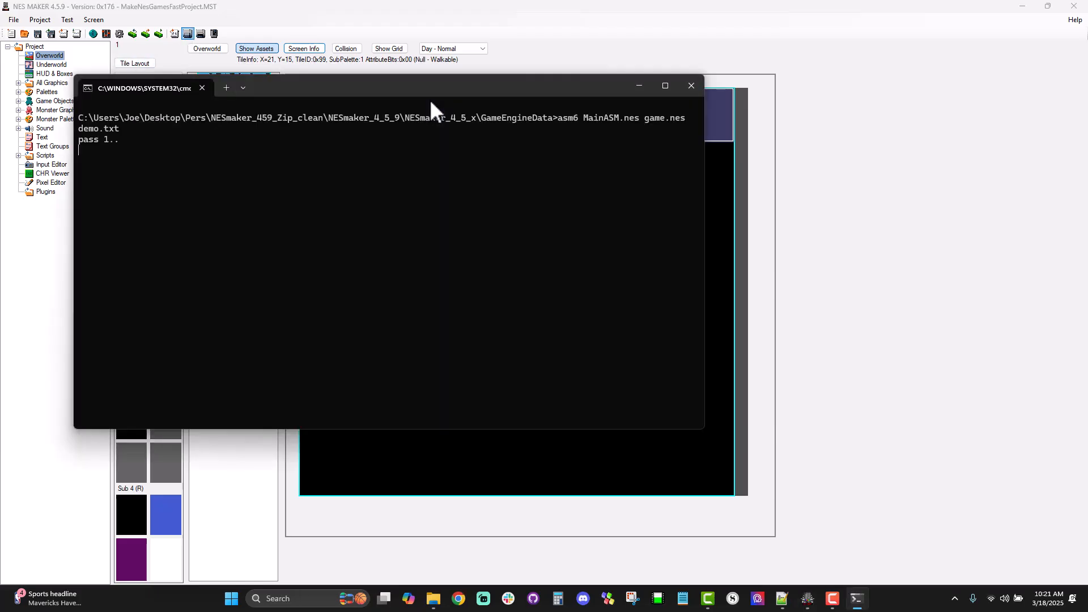
Step: Test the rebuilt game by starting from the title screen and walking the character right and down, and close the emulator
key("Return")
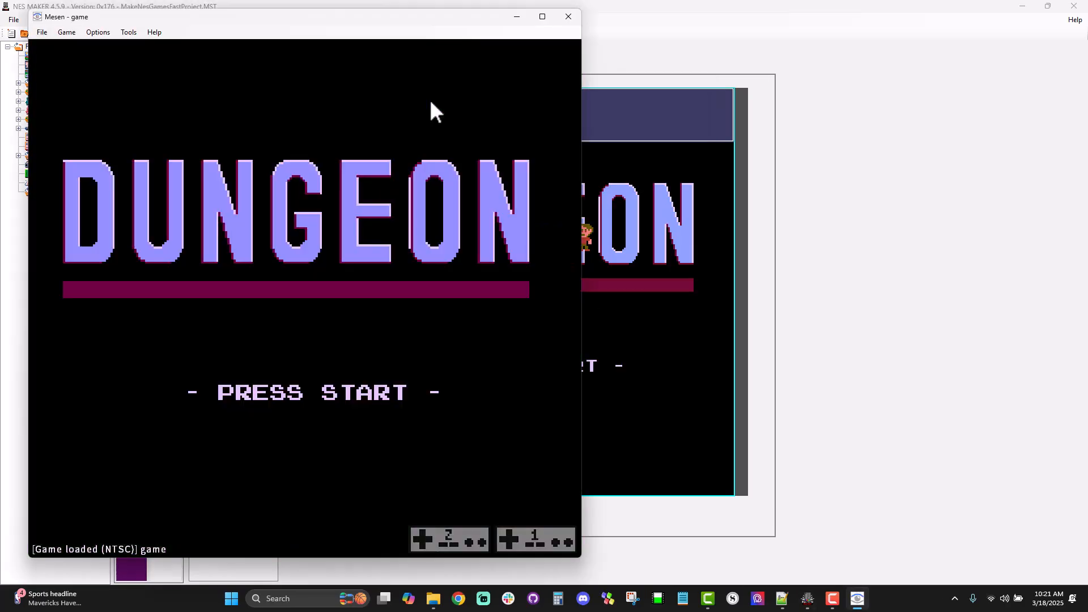
key("Return")
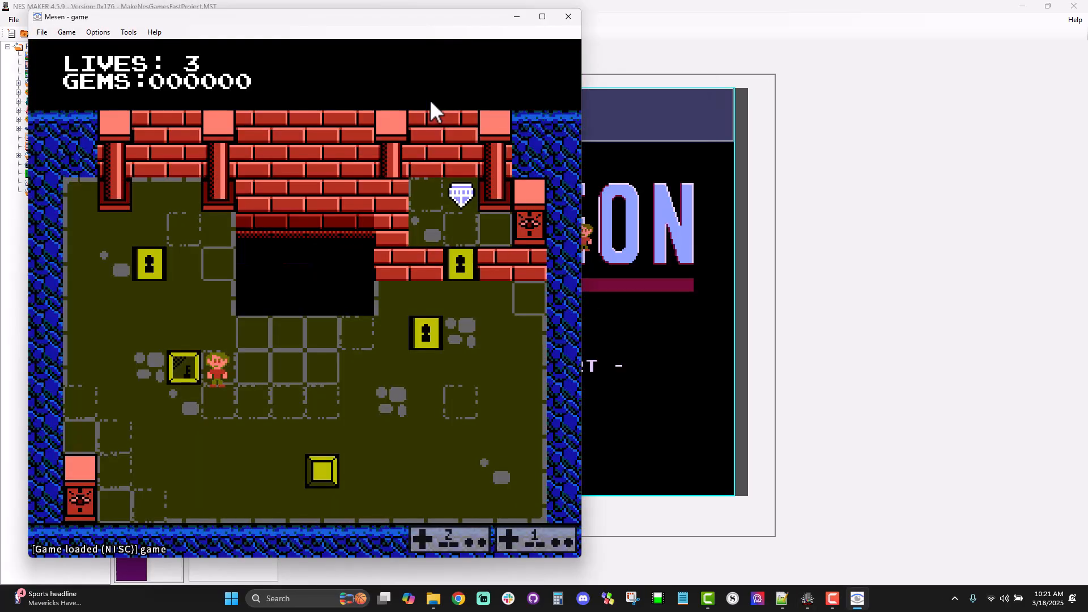
key("Right")
key("Down")
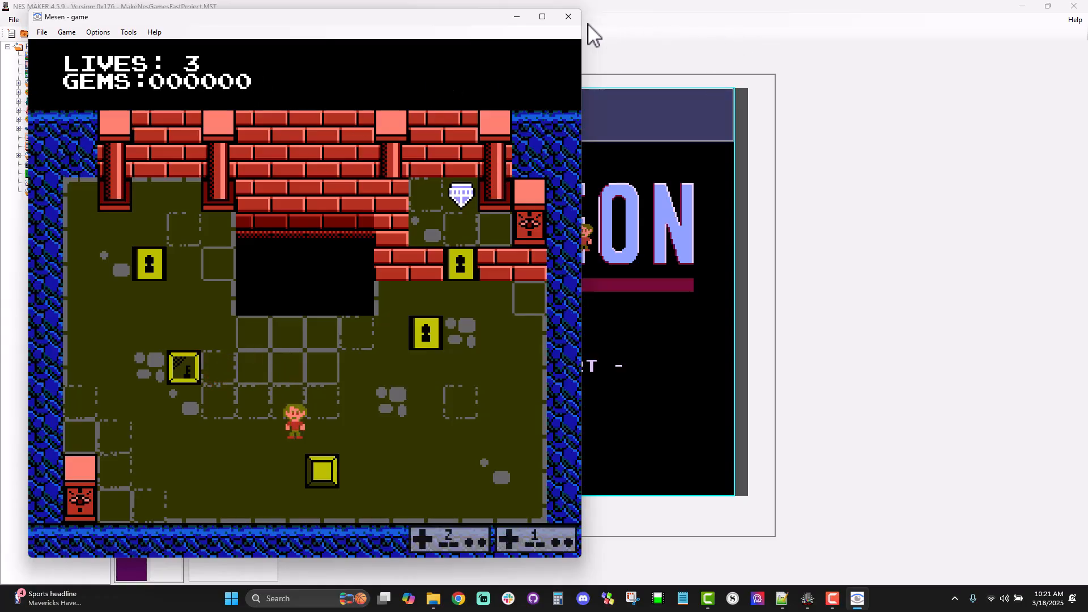
left_click(571, 19)
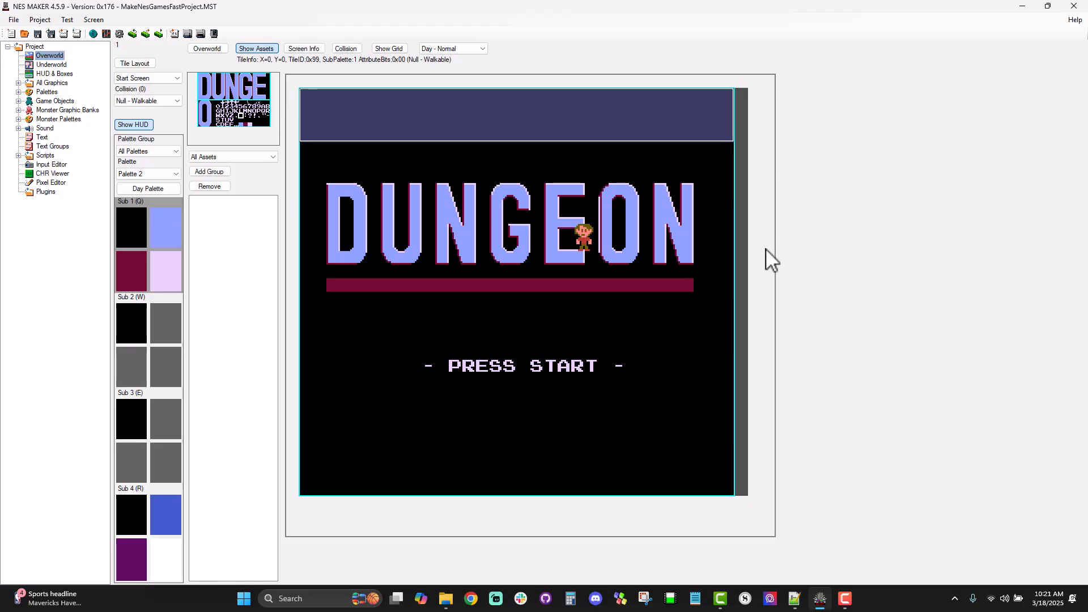